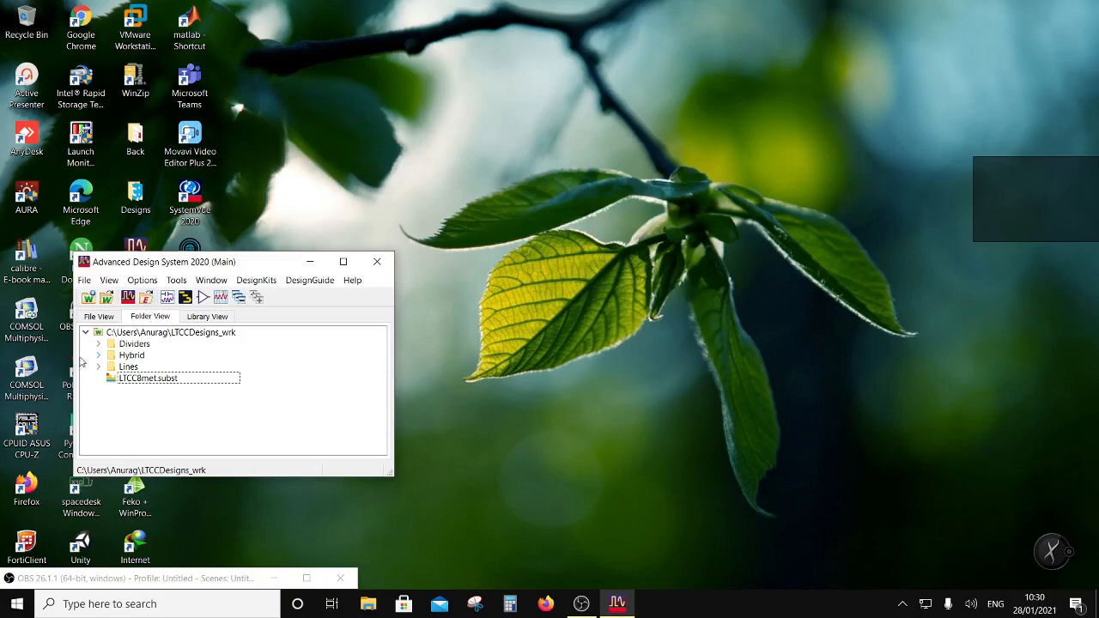
# Create a new schematic cell named Hybrid180 in the Hybrid folder of the LTCCDesigns_wrk workspace.
pyautogui.rightClick(124, 356)
pyautogui.moveTo(155, 366)
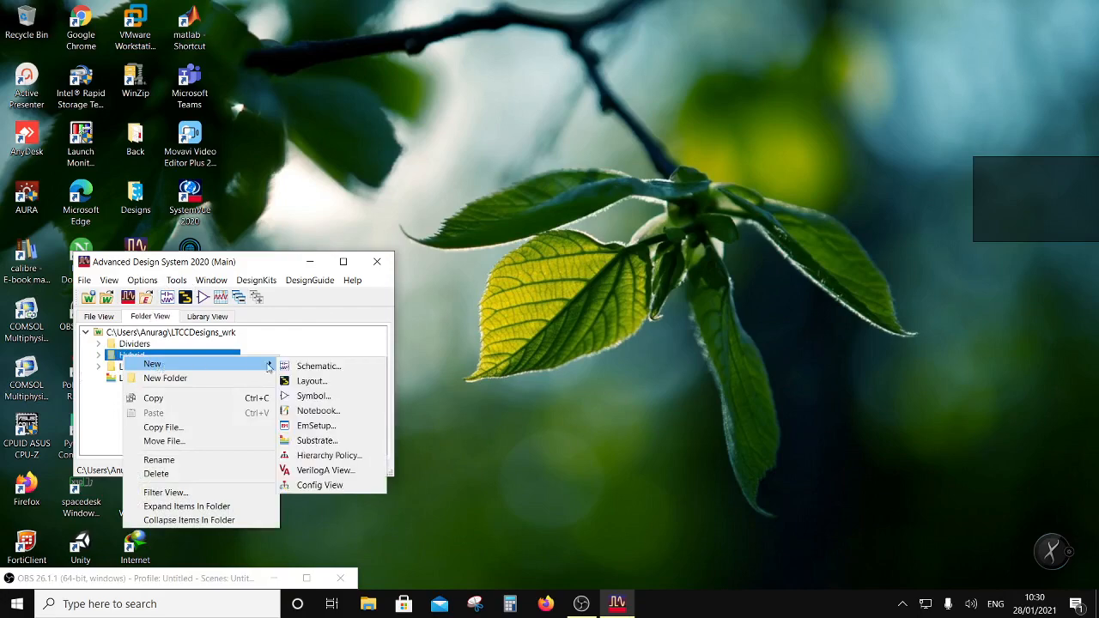
pyautogui.click(312, 366)
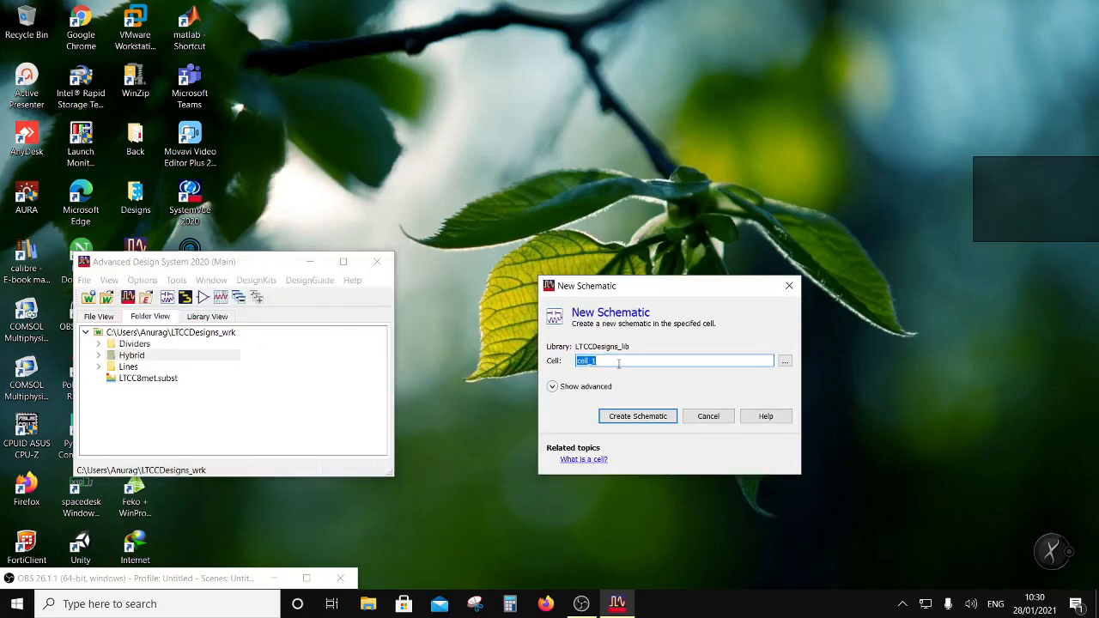
pyautogui.write('Hybrid180')
pyautogui.press('Return')
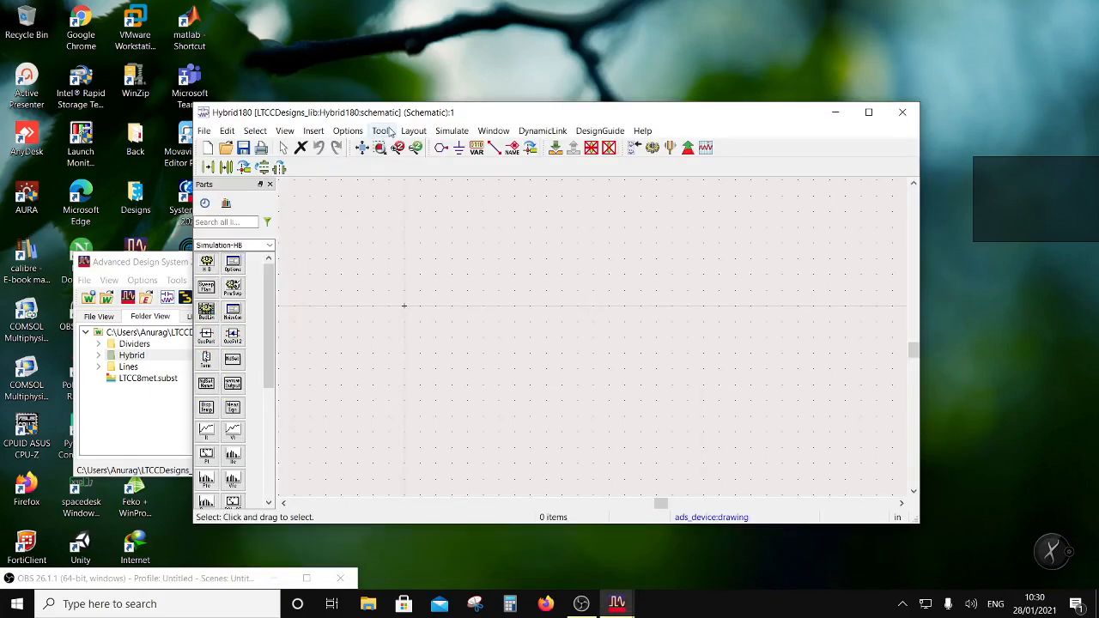
# Start LineCalc from the Hybrid180 schematic and move its window clear of the screen corner.
pyautogui.click(446, 133)
pyautogui.click(457, 134)
pyautogui.click(413, 131)
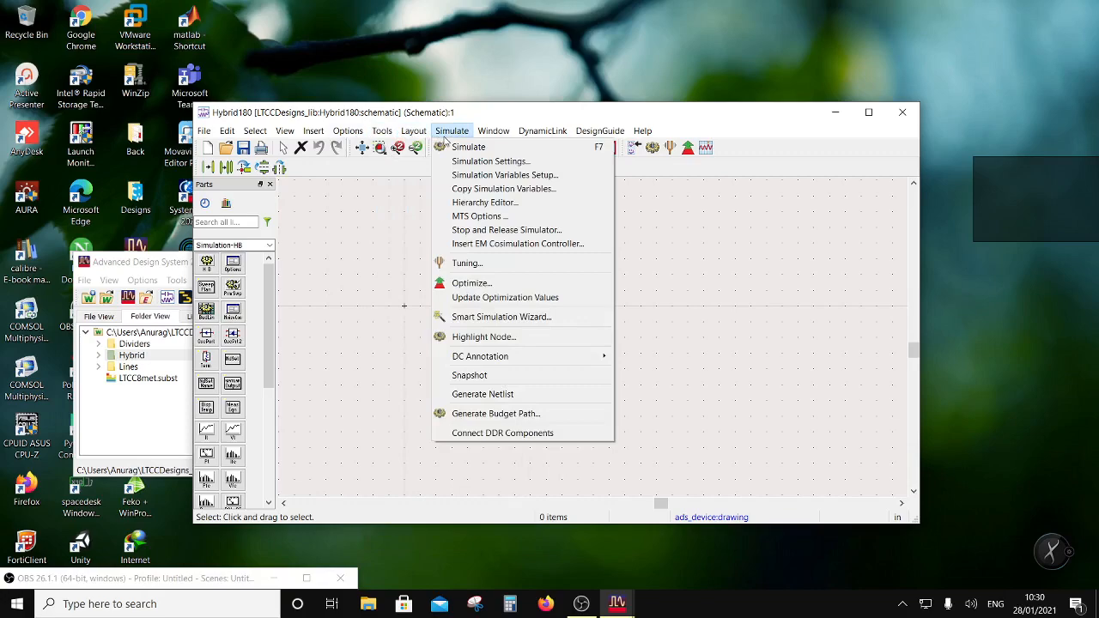
pyautogui.moveTo(382, 131)
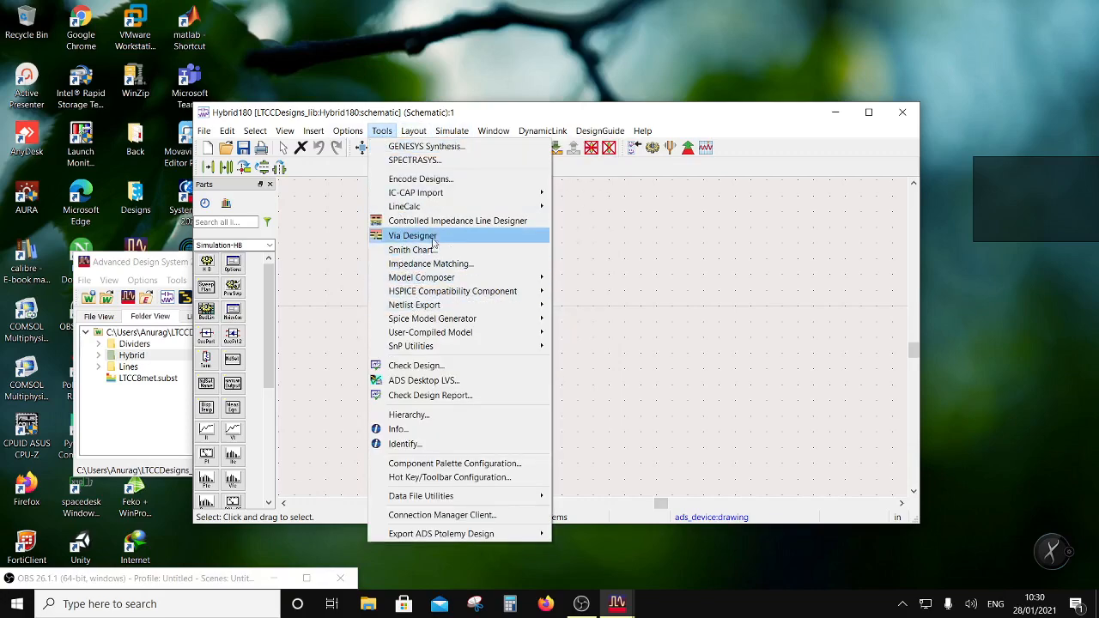
pyautogui.moveTo(532, 207)
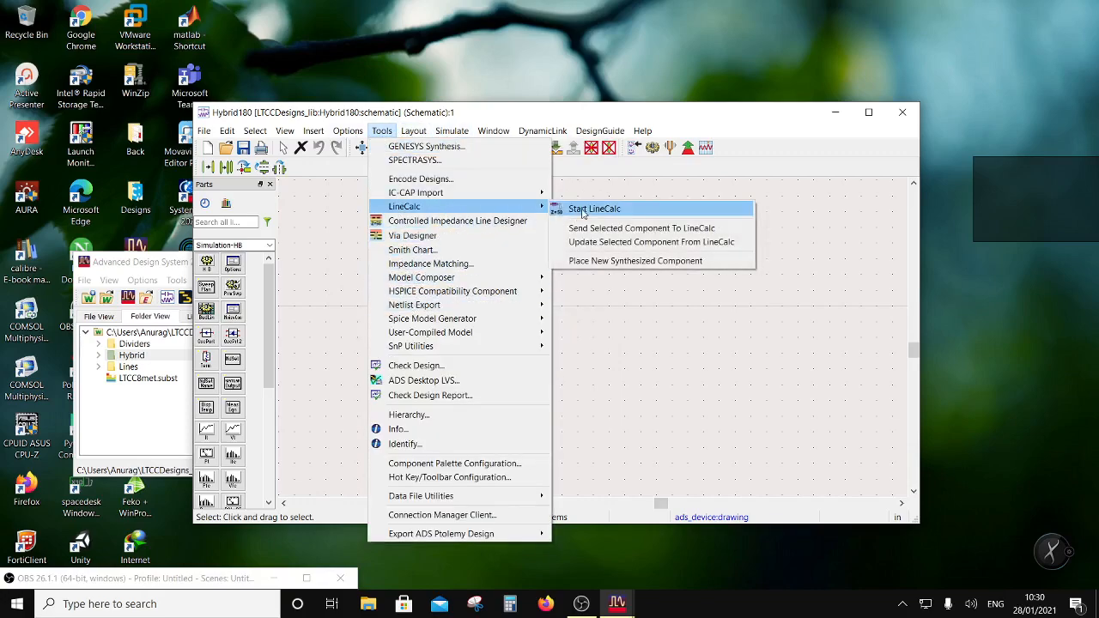
pyautogui.click(583, 213)
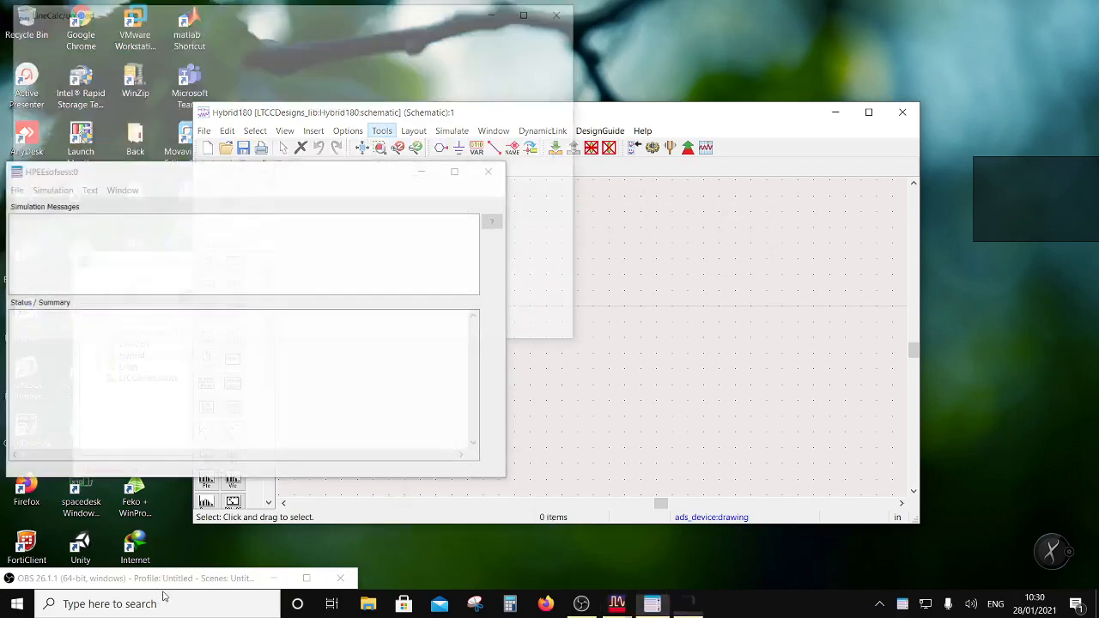
pyautogui.moveTo(171, 585); pyautogui.dragTo(164, 559)
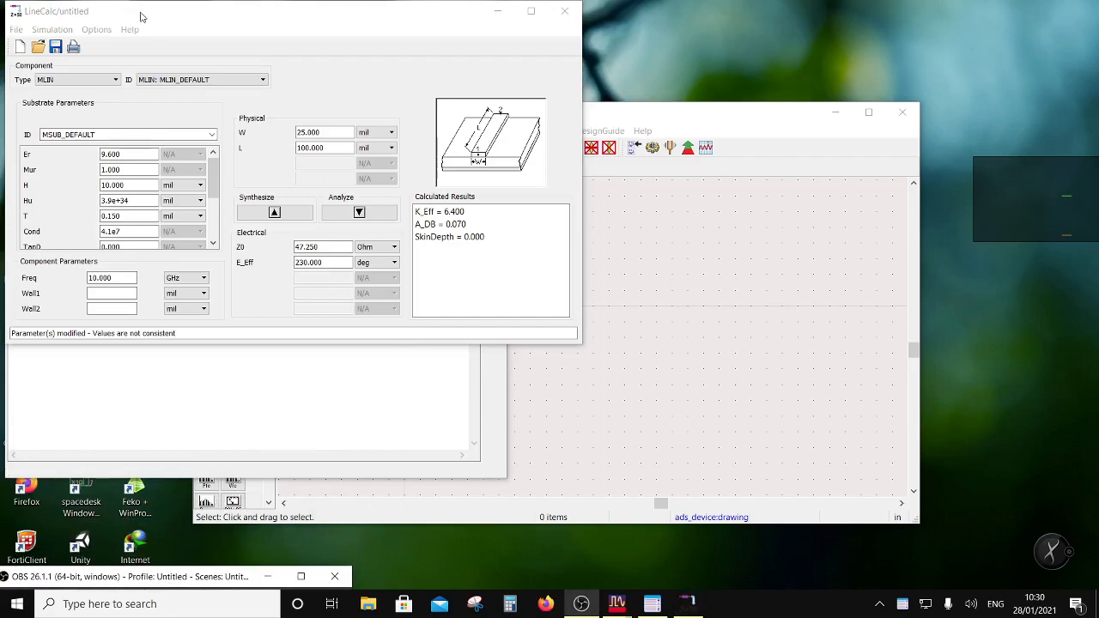
pyautogui.moveTo(143, 16); pyautogui.dragTo(439, 113)
# Set the microstrip substrate's Er to 5.92 and its height H to 97 um.
pyautogui.doubleClick(425, 251)
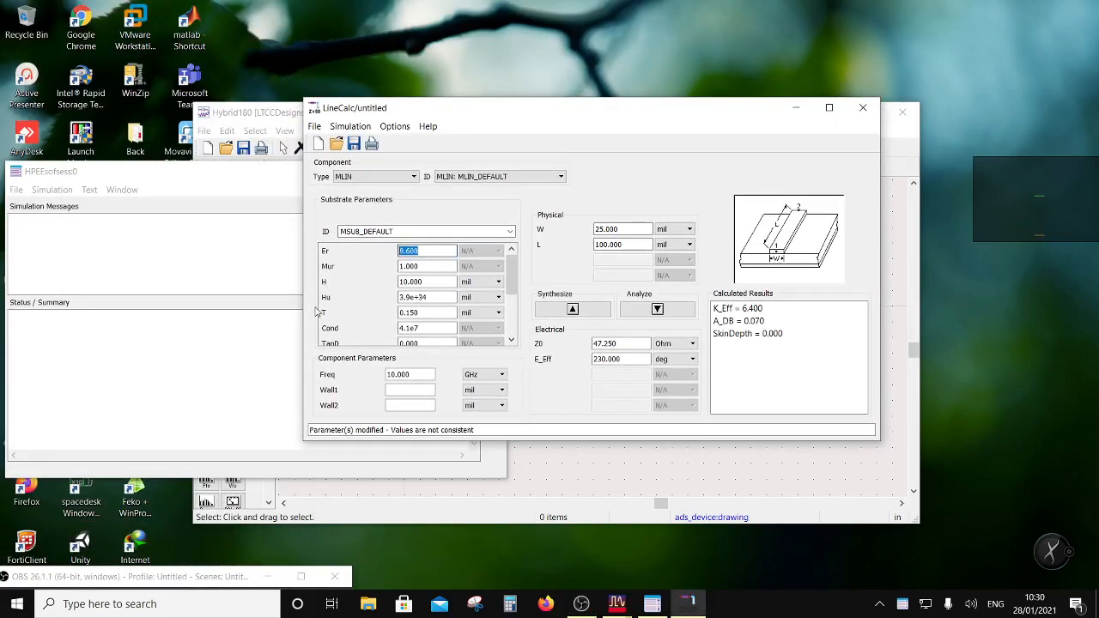
pyautogui.write('5.92')
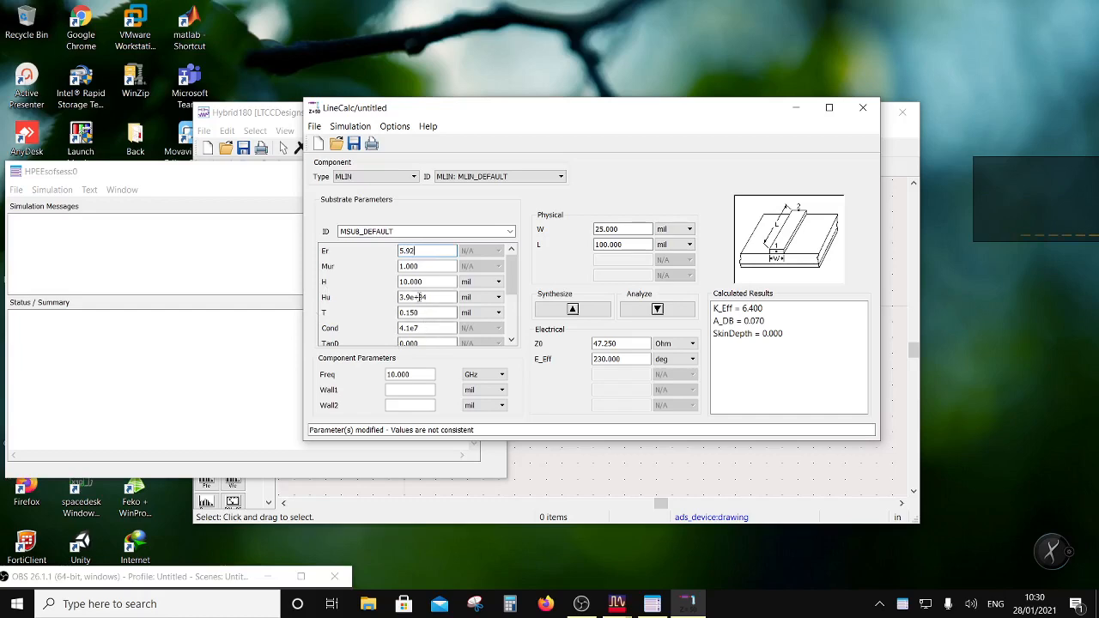
pyautogui.click(415, 282)
pyautogui.doubleClick(414, 281)
pyautogui.write('97')
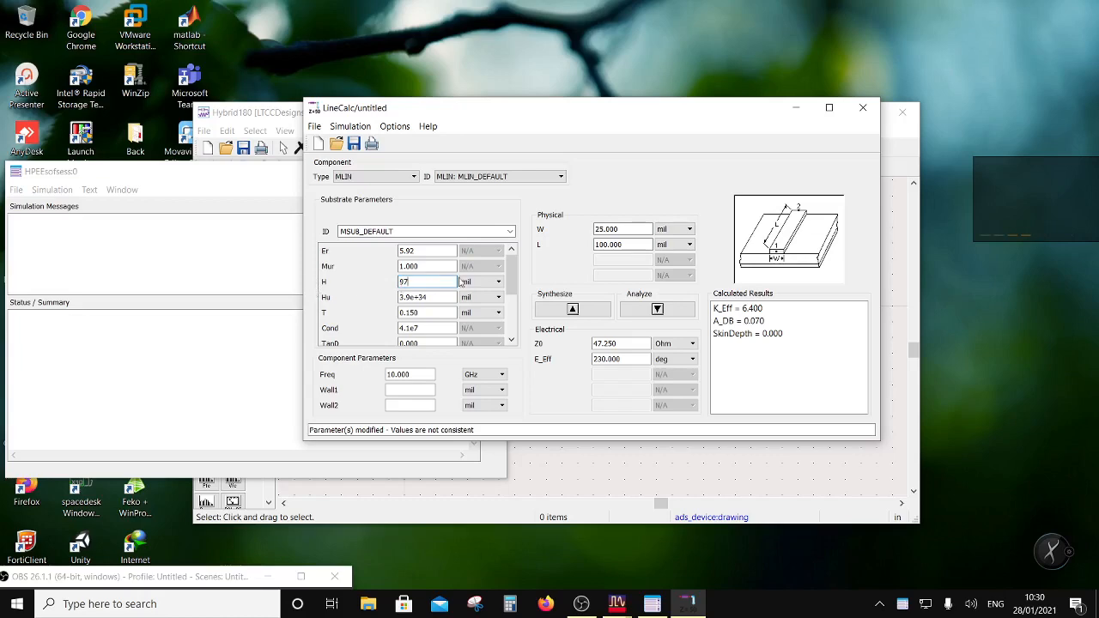
pyautogui.click(495, 282)
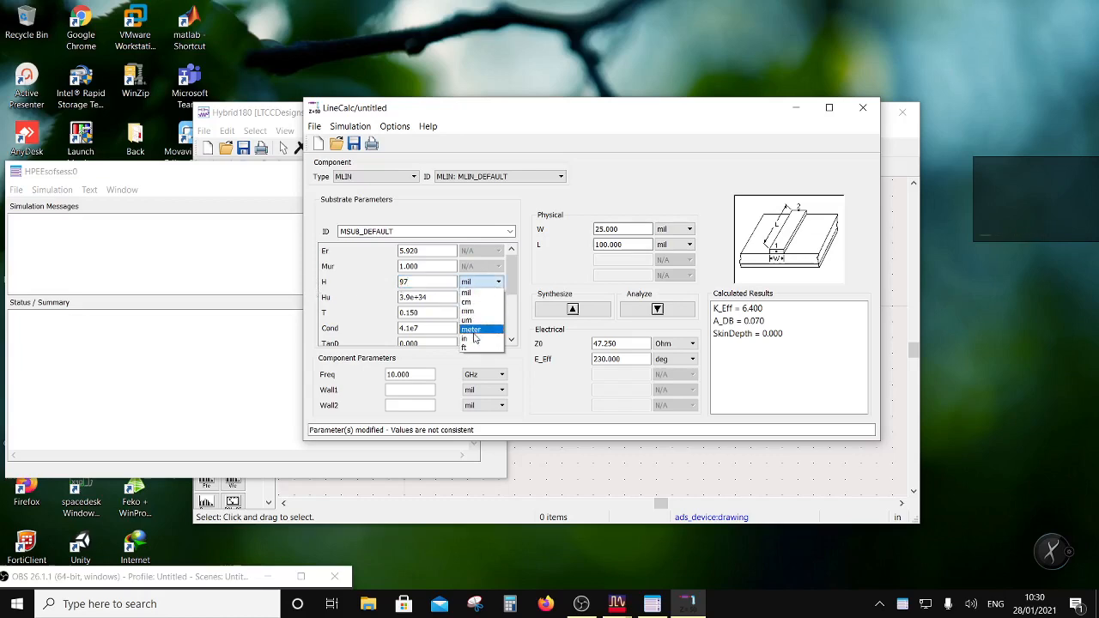
pyautogui.click(468, 320)
# Set the substrate's conductor thickness T to 9 um.
pyautogui.moveTo(436, 313); pyautogui.dragTo(342, 327)
pyautogui.write('9')
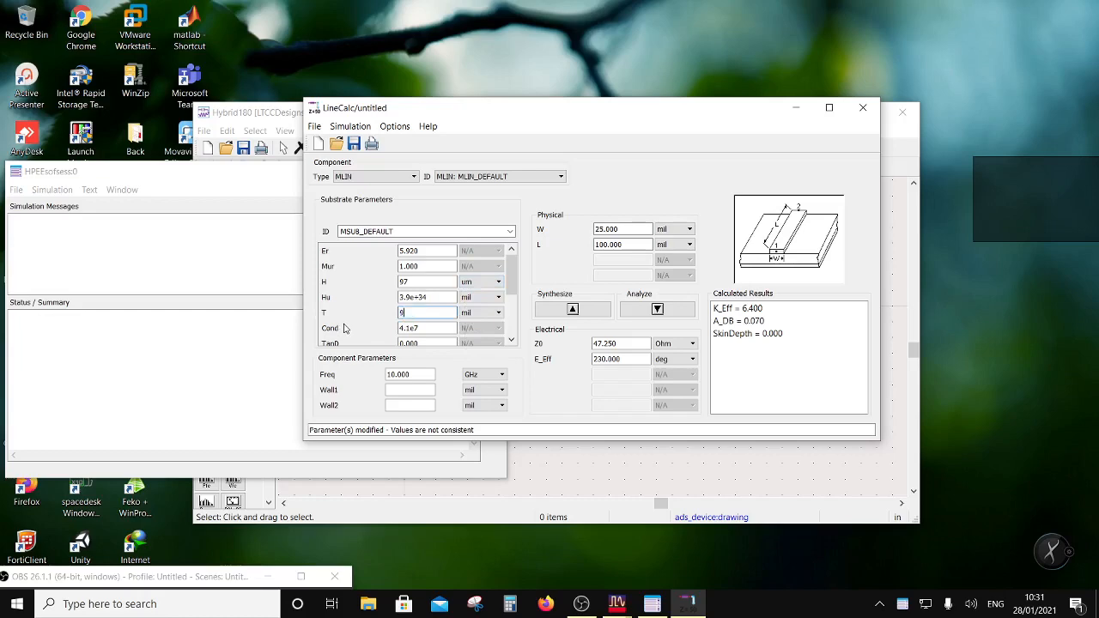
pyautogui.click(474, 314)
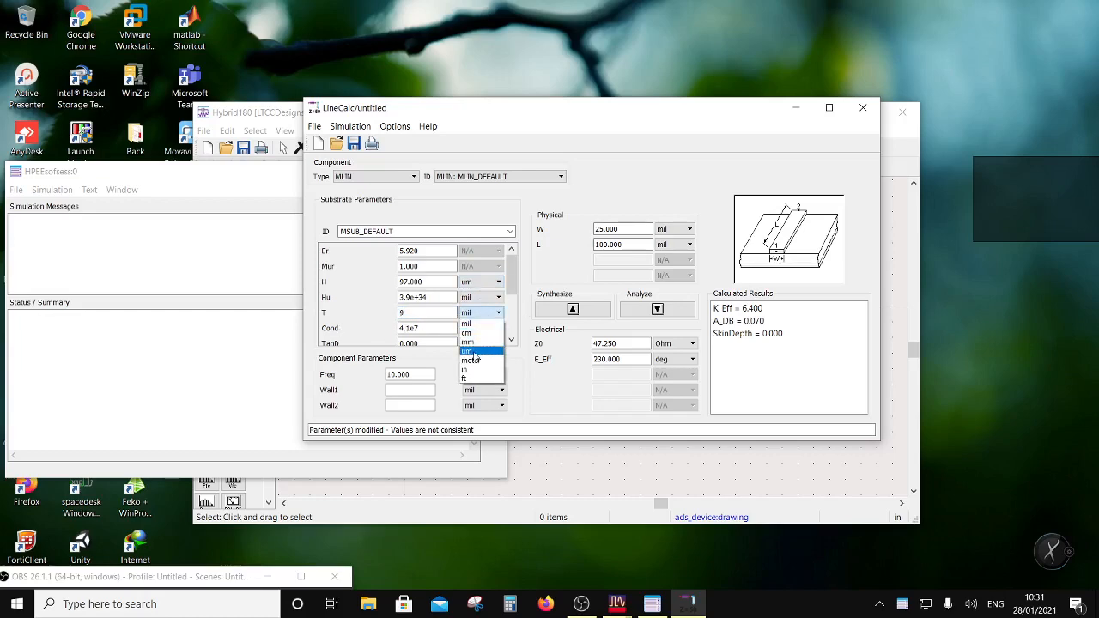
pyautogui.click(468, 351)
# Set the substrate's conductivity Cond to 6.17e7 and its loss tangent TanD to 0.002.
pyautogui.moveTo(410, 328); pyautogui.dragTo(364, 337)
pyautogui.write('6.1')
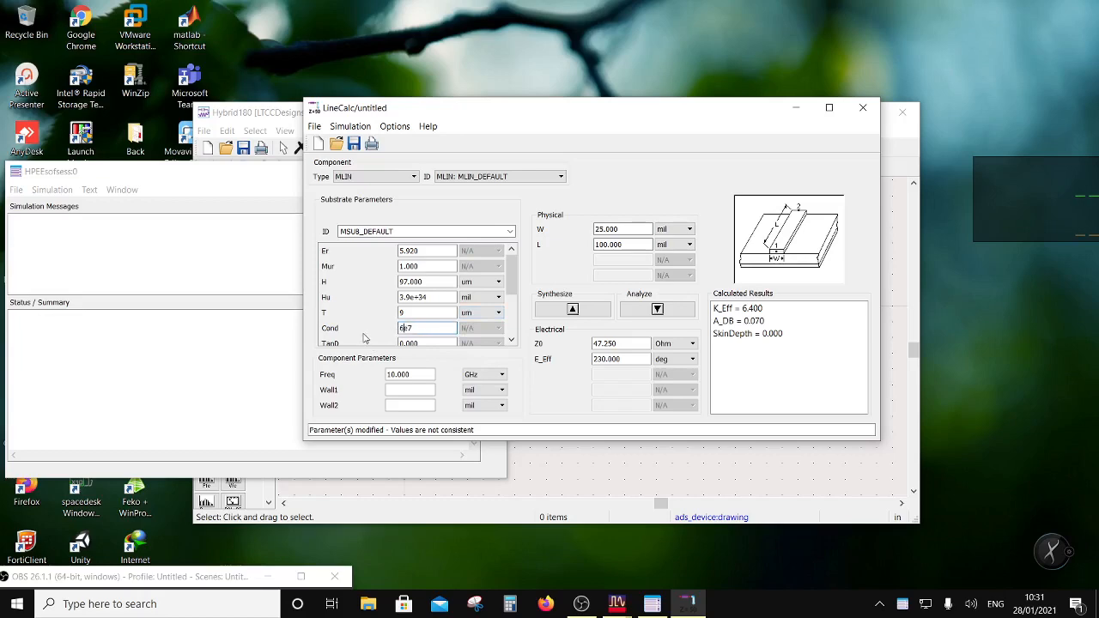
pyautogui.write('7')
pyautogui.scroll(-1, 419, 321)
pyautogui.click(415, 309)
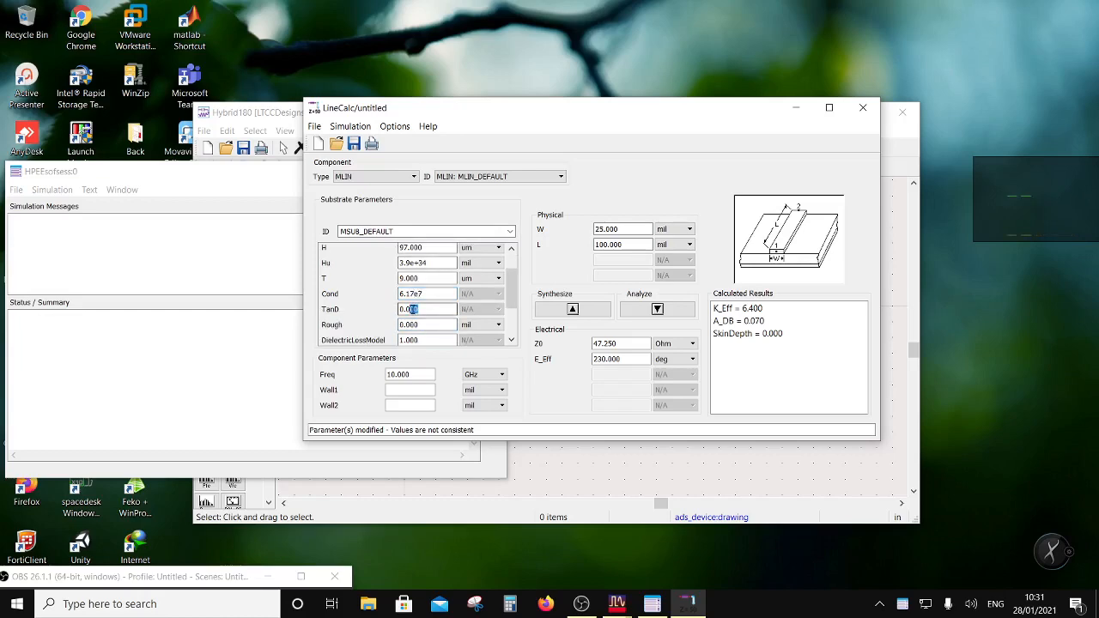
pyautogui.write('2')
# Set the line's electrical parameters to Z0 70.7 Ohm and E_Eff 360 deg.
pyautogui.click(398, 374)
pyautogui.moveTo(622, 343); pyautogui.dragTo(591, 343)
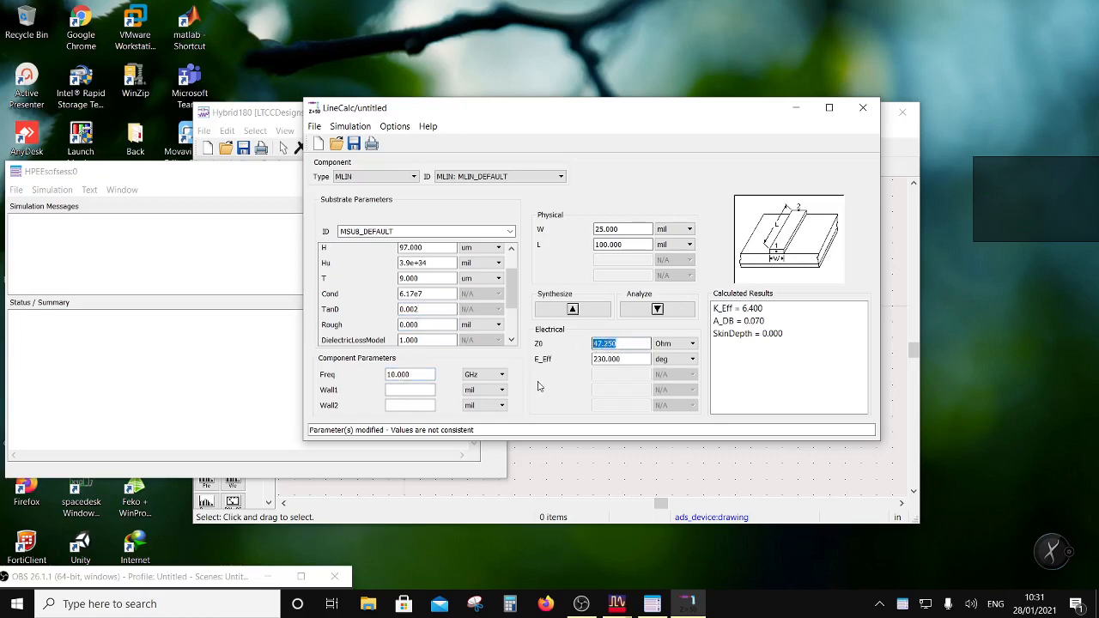
pyautogui.write('70.7')
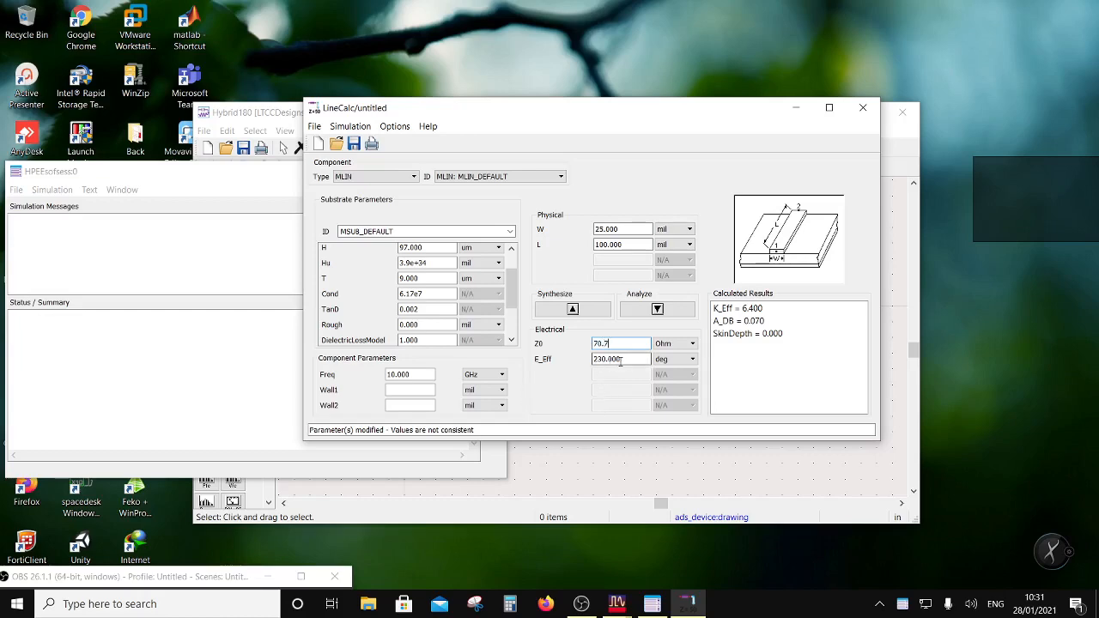
pyautogui.moveTo(621, 359); pyautogui.dragTo(593, 359)
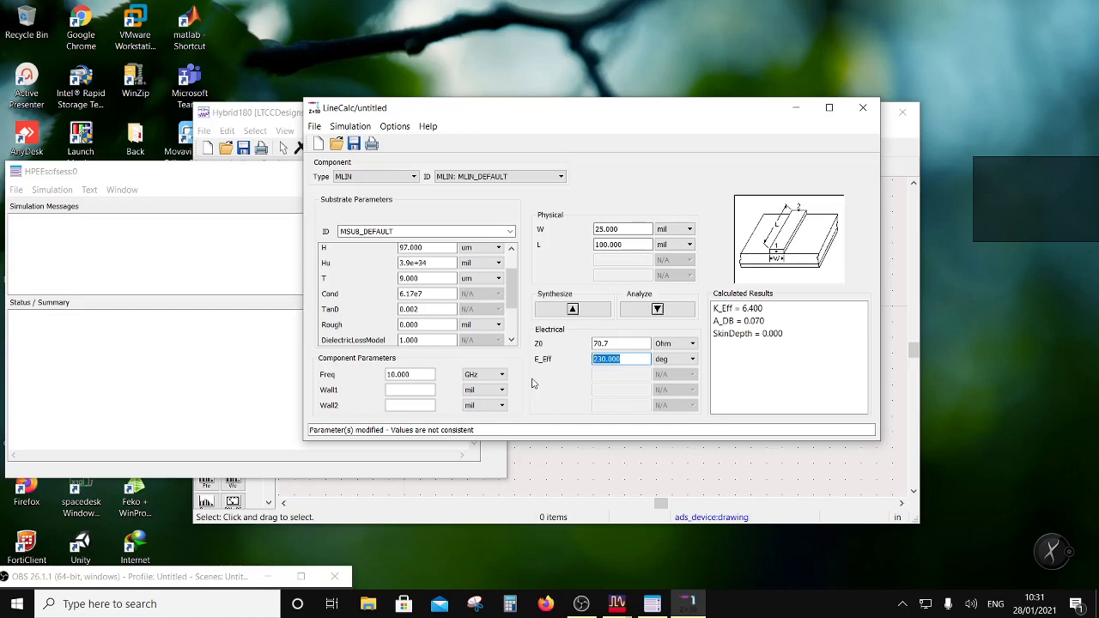
pyautogui.write('360')
# Switch the physical width W and length L units to um and synthesize the line dimensions.
pyautogui.click(683, 230)
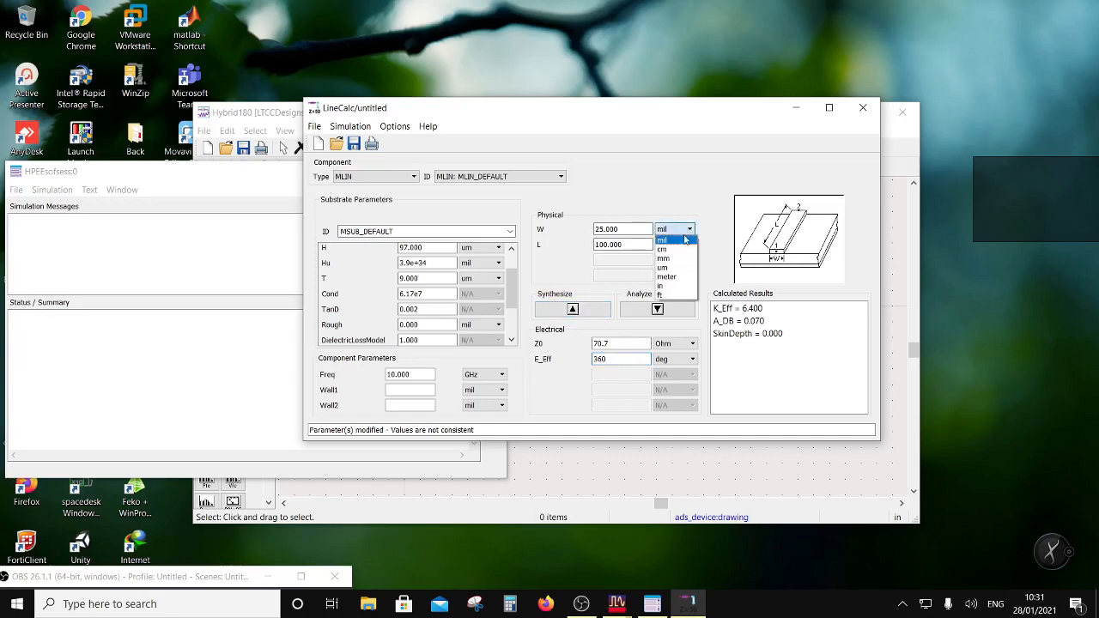
pyautogui.click(678, 267)
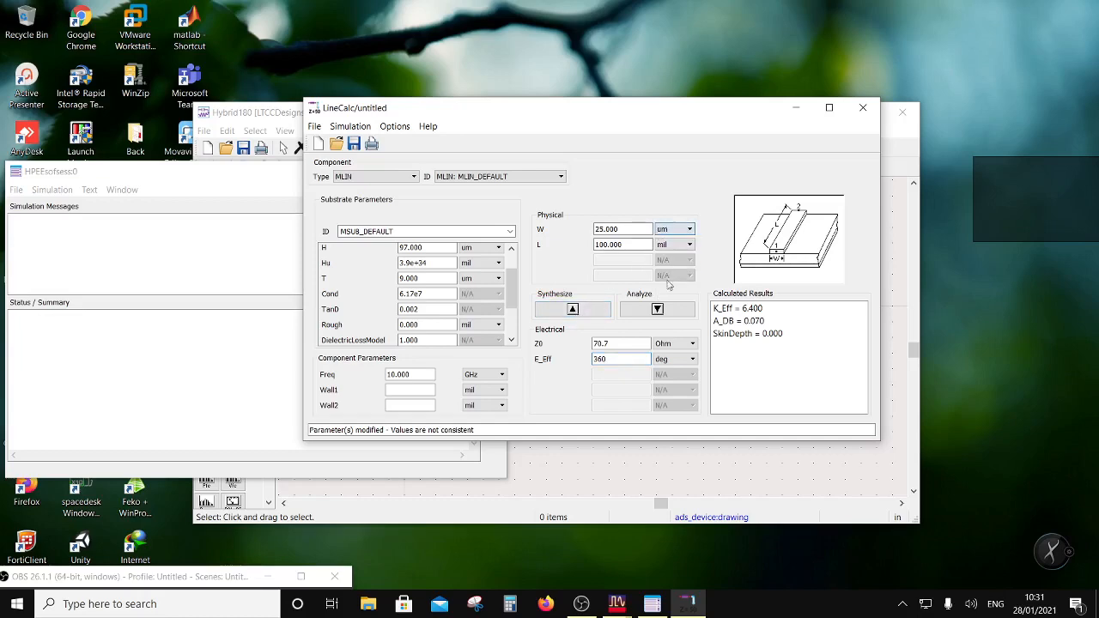
pyautogui.click(675, 245)
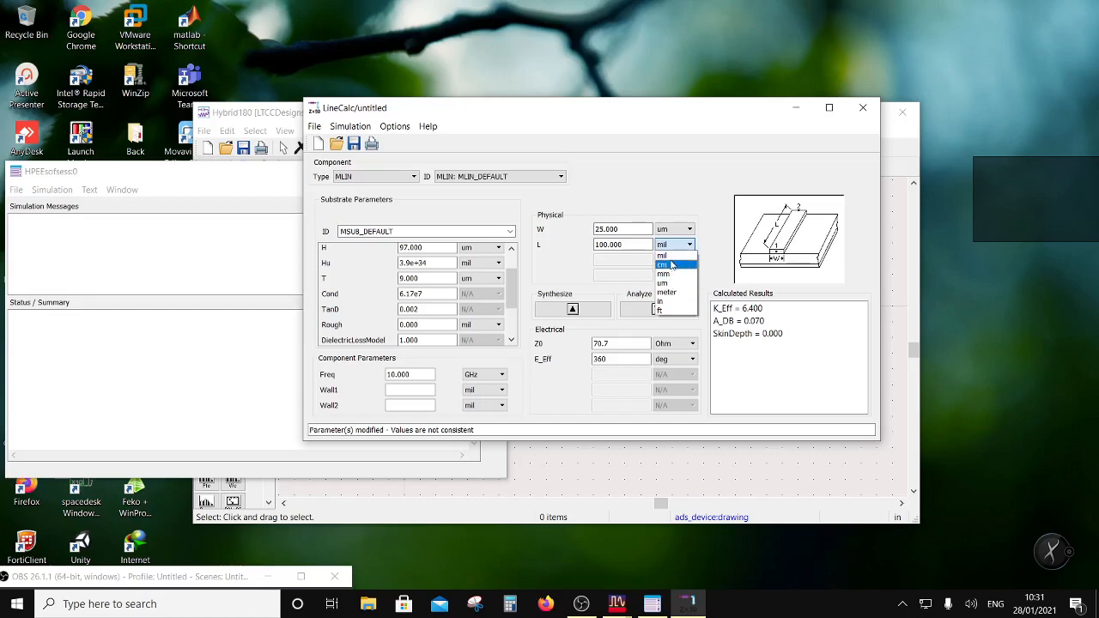
pyautogui.click(667, 283)
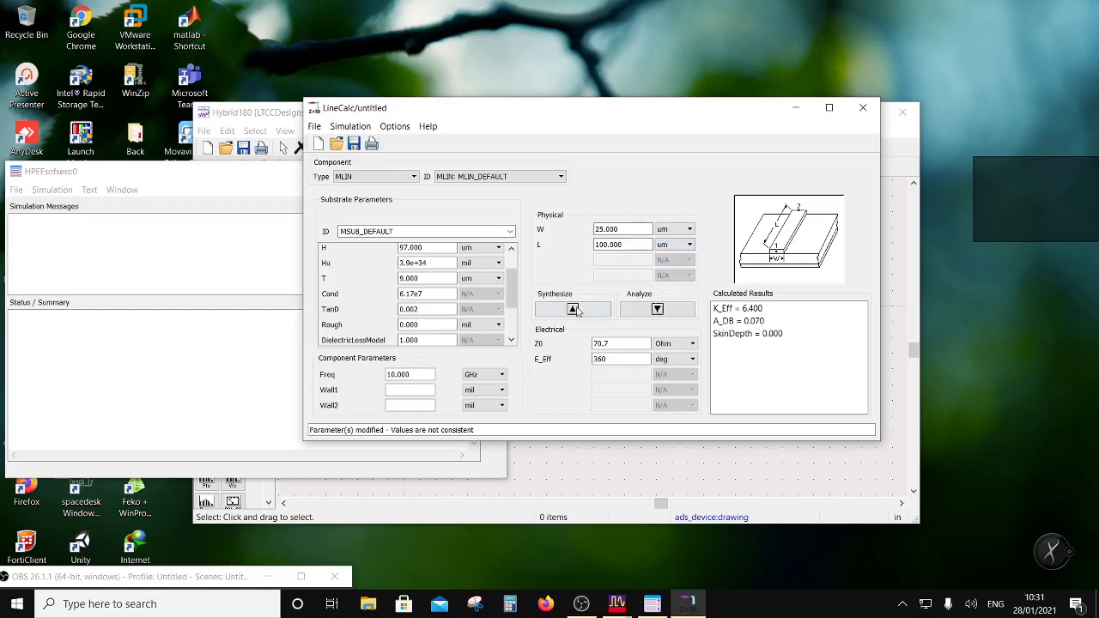
pyautogui.click(574, 310)
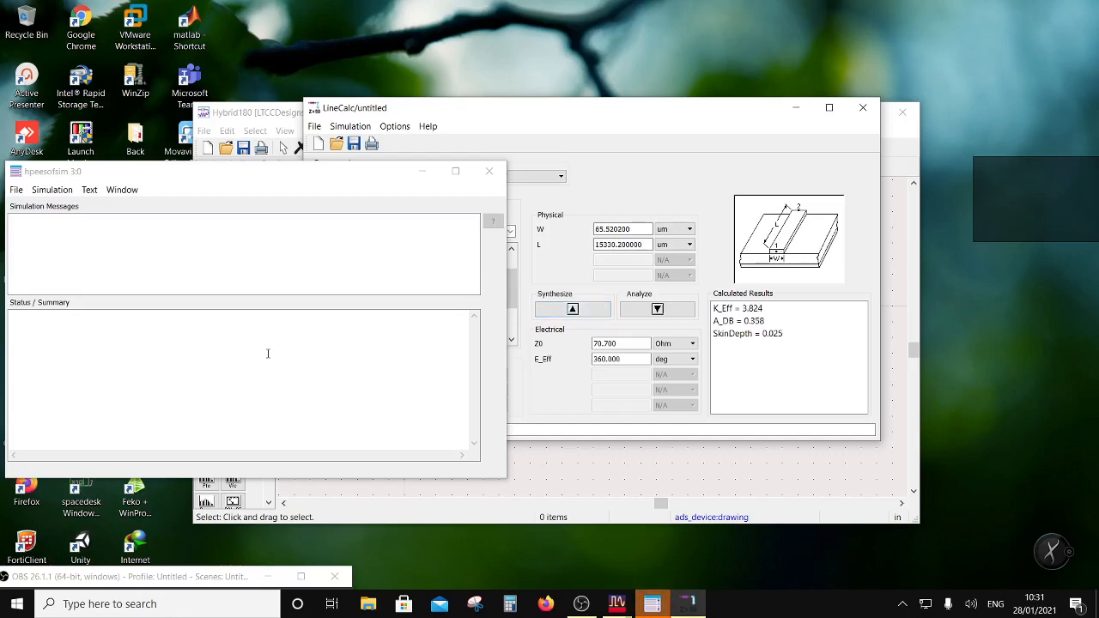
pyautogui.click(598, 245)
pyautogui.click(79, 605)
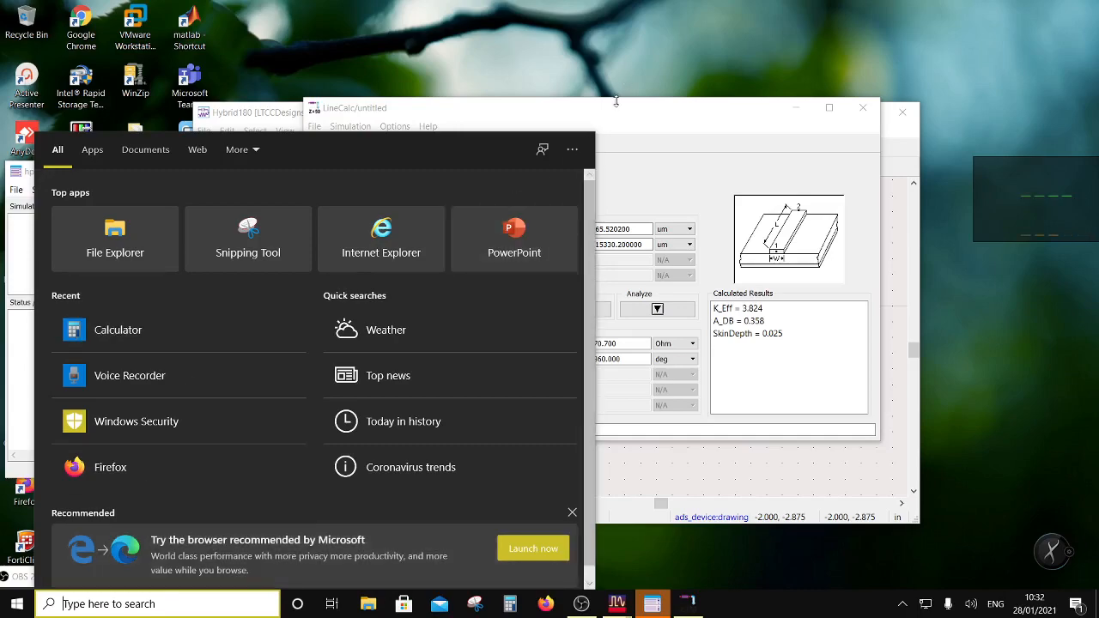
pyautogui.moveTo(616, 108); pyautogui.dragTo(717, 116)
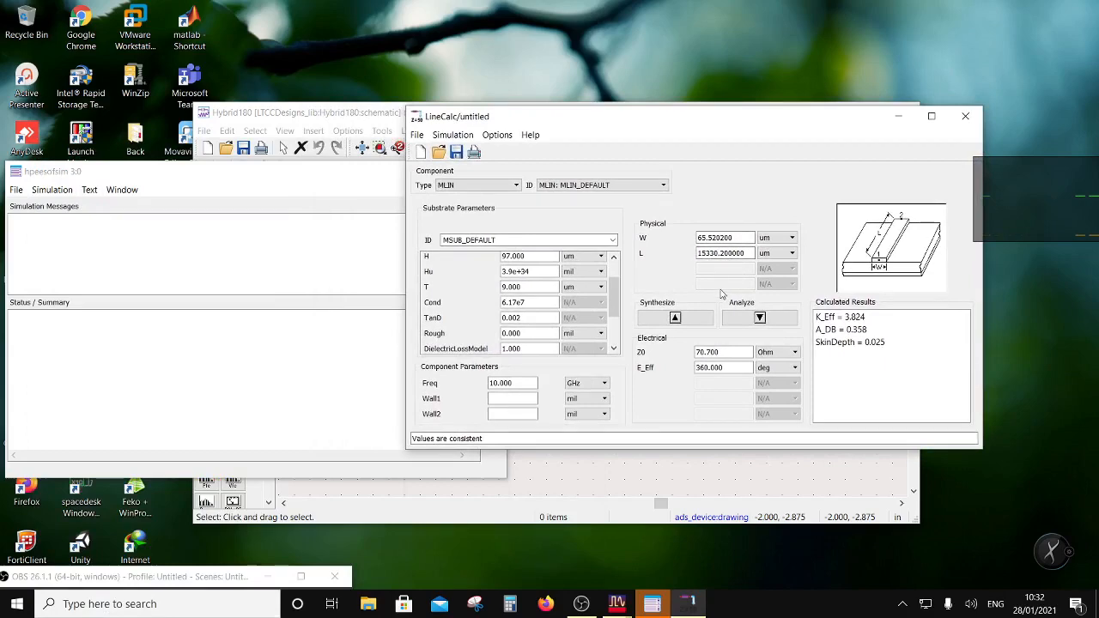
pyautogui.click(699, 254)
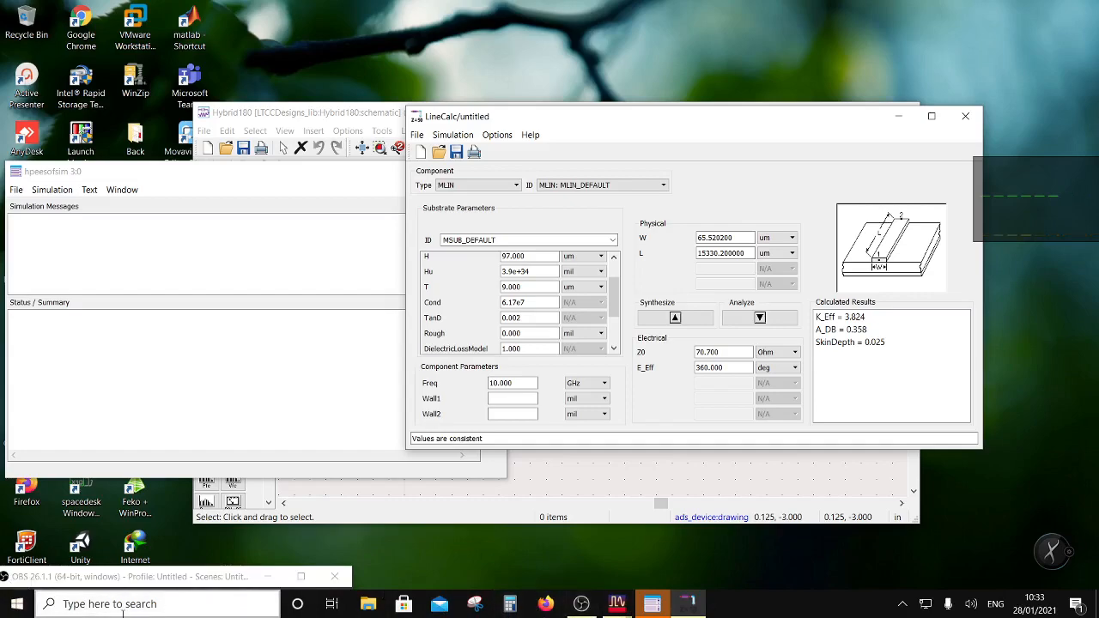
# Switch to PowerPoint for sketching the ring.
pyautogui.click(17, 604)
pyautogui.scroll(-2, 356, 518)
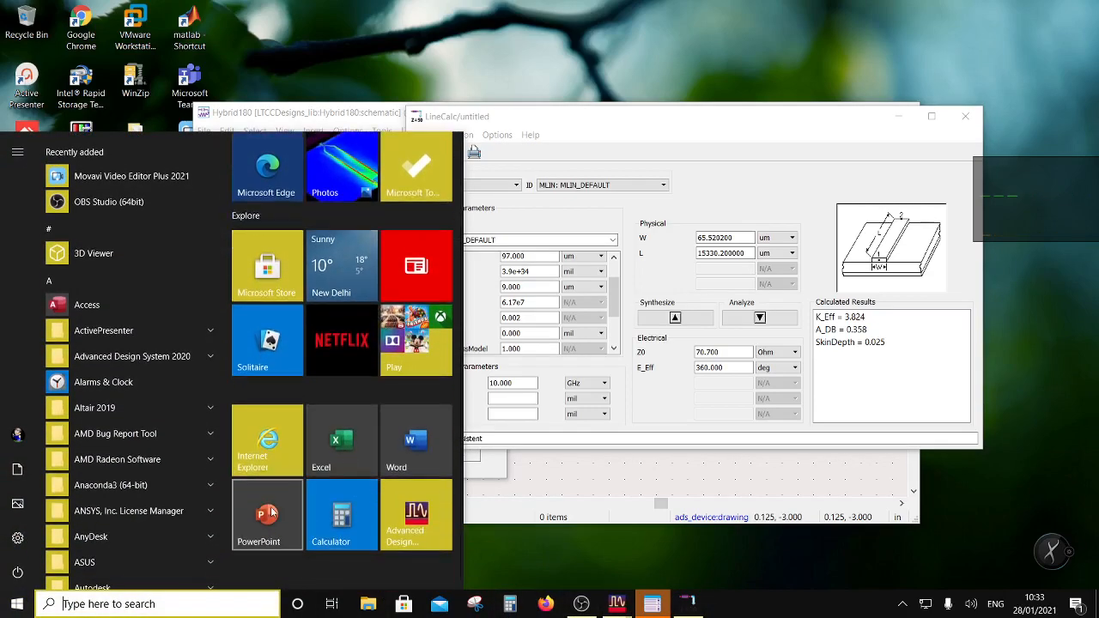
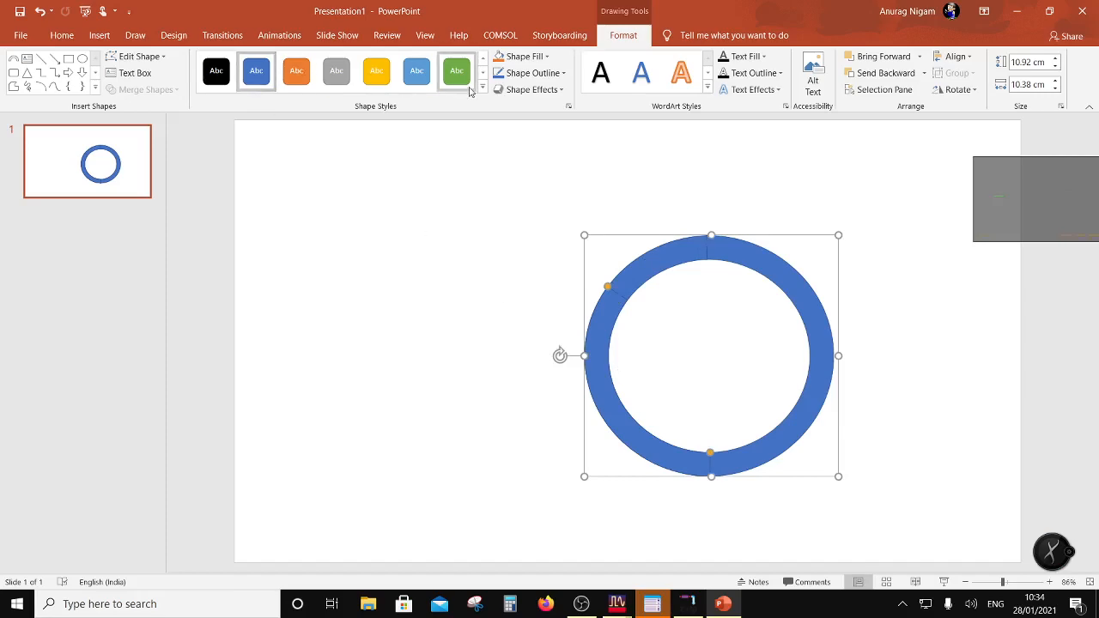
# Apply the yellow shape style to the selected arc on the ring's lower-left side.
pyautogui.click(376, 70)
pyautogui.click(401, 304)
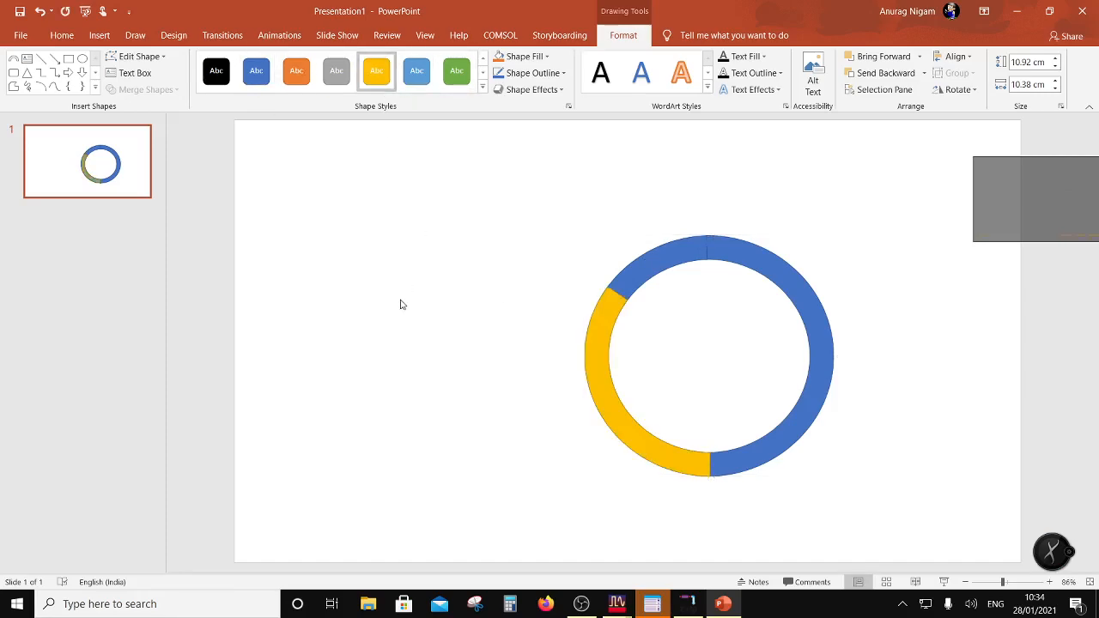
# Duplicate the yellow arc and align the copy exactly over the original on the ring.
pyautogui.click(612, 404)
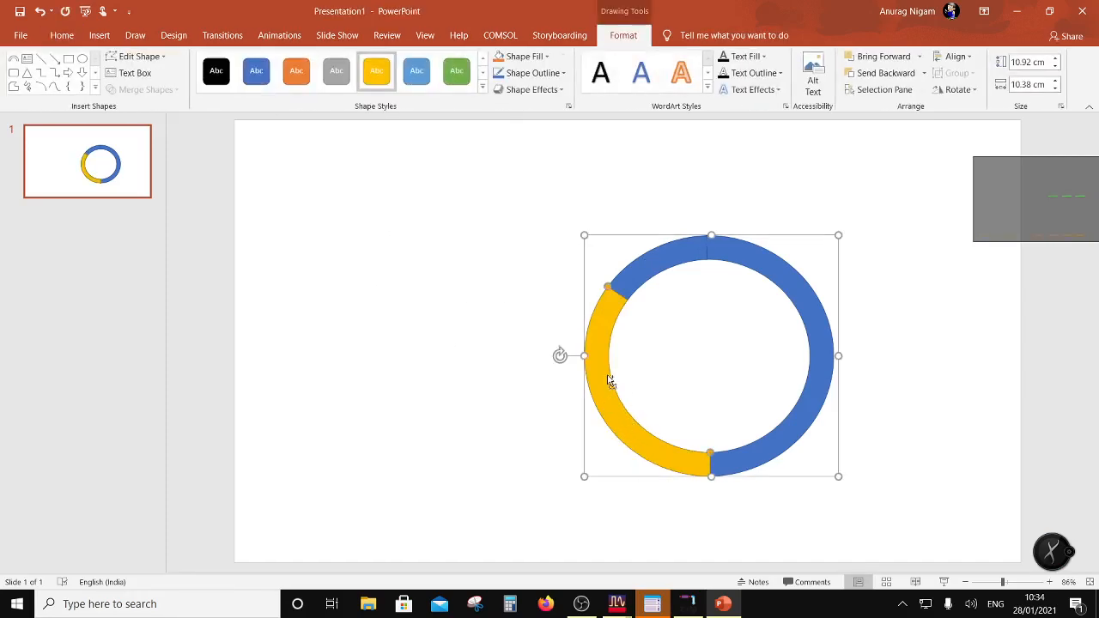
pyautogui.hotkey('ctrl', 'c')
pyautogui.hotkey('ctrl', 'v')
pyautogui.moveTo(598, 368); pyautogui.dragTo(592, 366)
# Style the copied arc orange and shorten it so it covers only the lower part of the yellow arc.
pyautogui.click(297, 70)
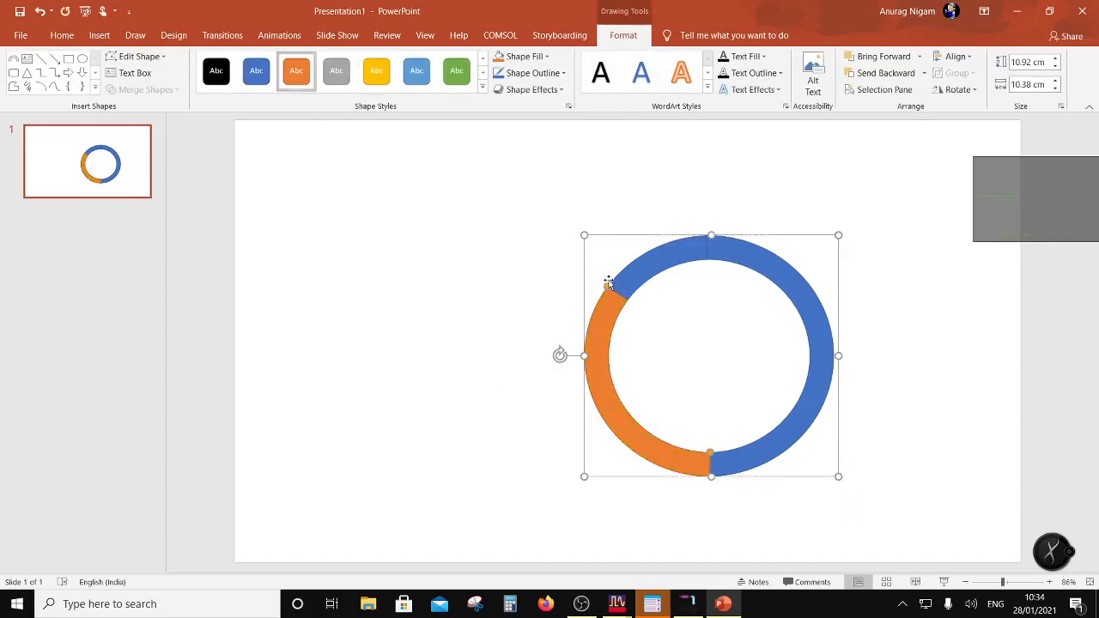
pyautogui.moveTo(606, 289); pyautogui.dragTo(599, 435)
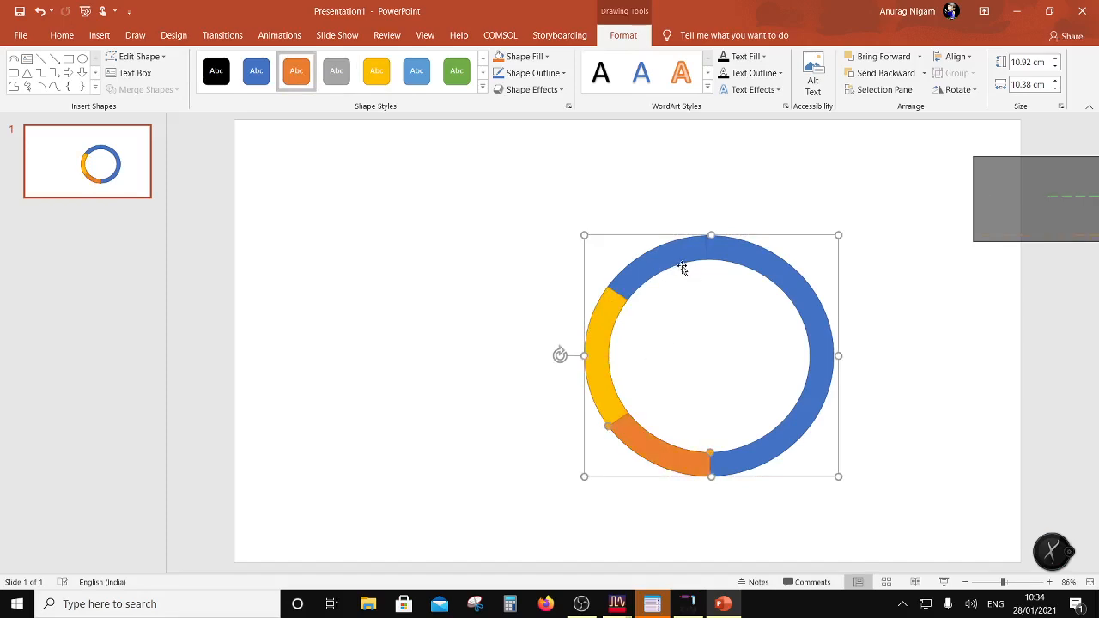
pyautogui.click(605, 428)
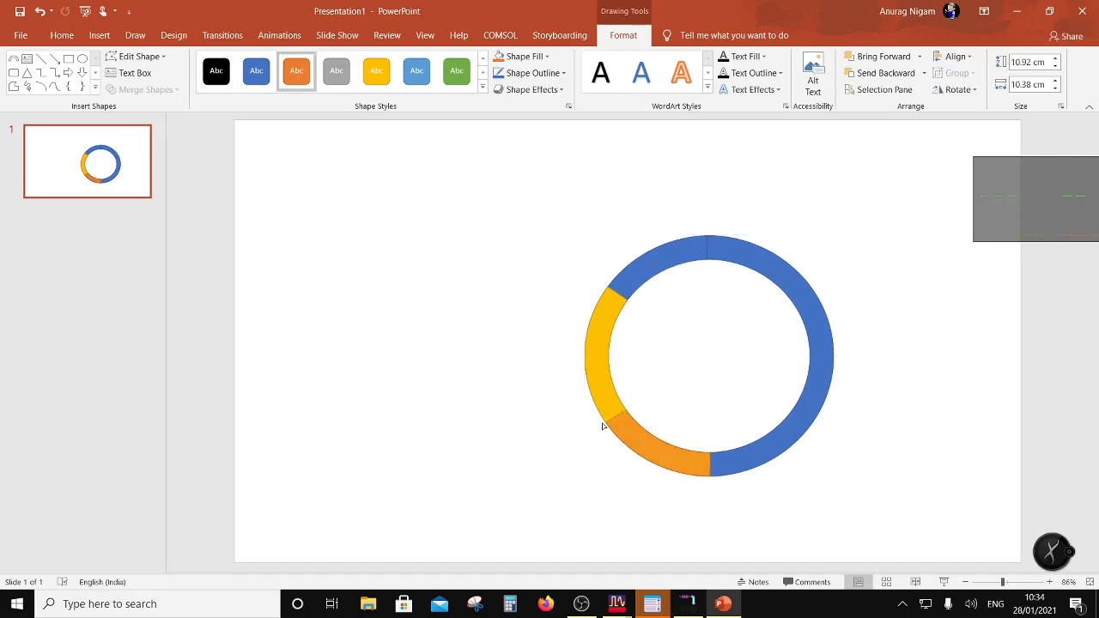
# Adjust the yellow arc's upper end so it meets the adjoining blue arc.
pyautogui.click(613, 312)
pyautogui.moveTo(607, 297); pyautogui.dragTo(607, 289)
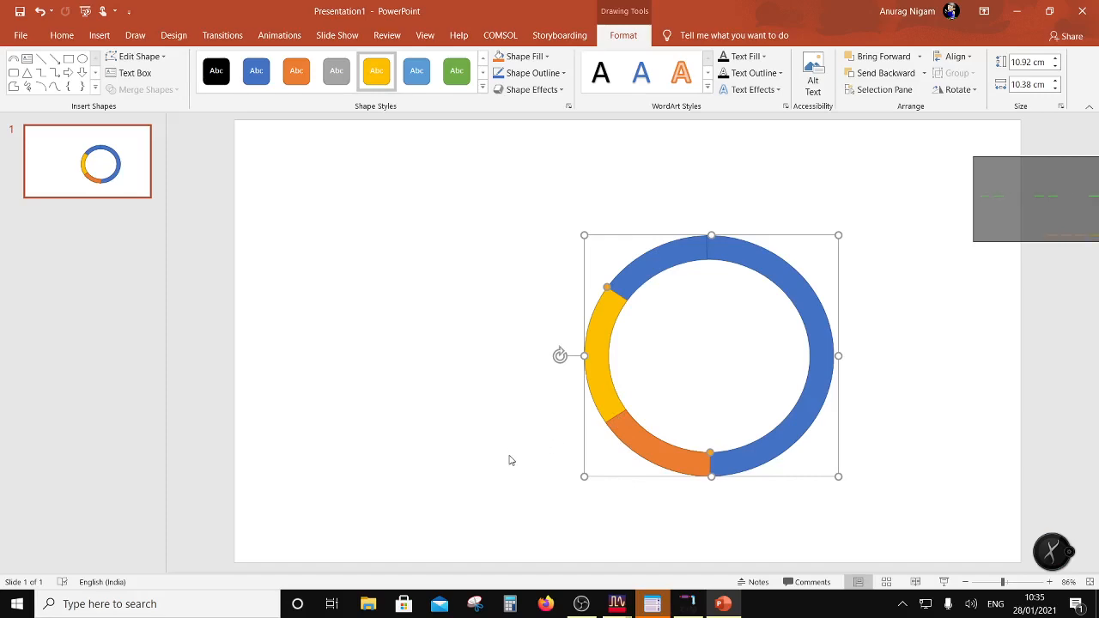
# Check the ring line's length L in LineCalc and open the Calculator app.
pyautogui.click(694, 610)
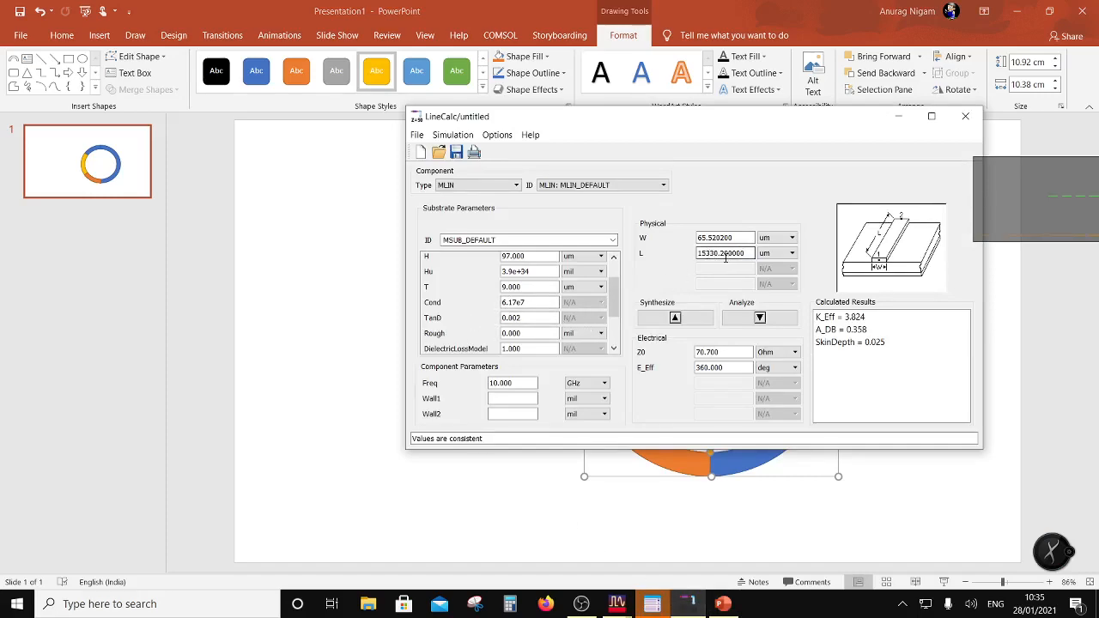
pyautogui.click(265, 245)
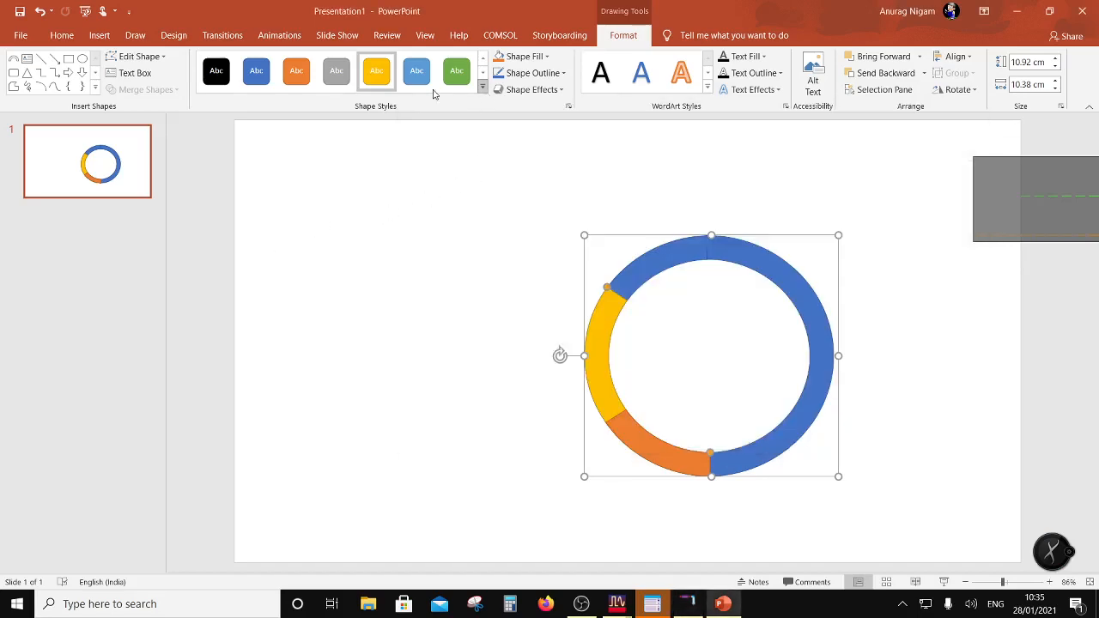
pyautogui.click(121, 599)
pyautogui.write('cal')
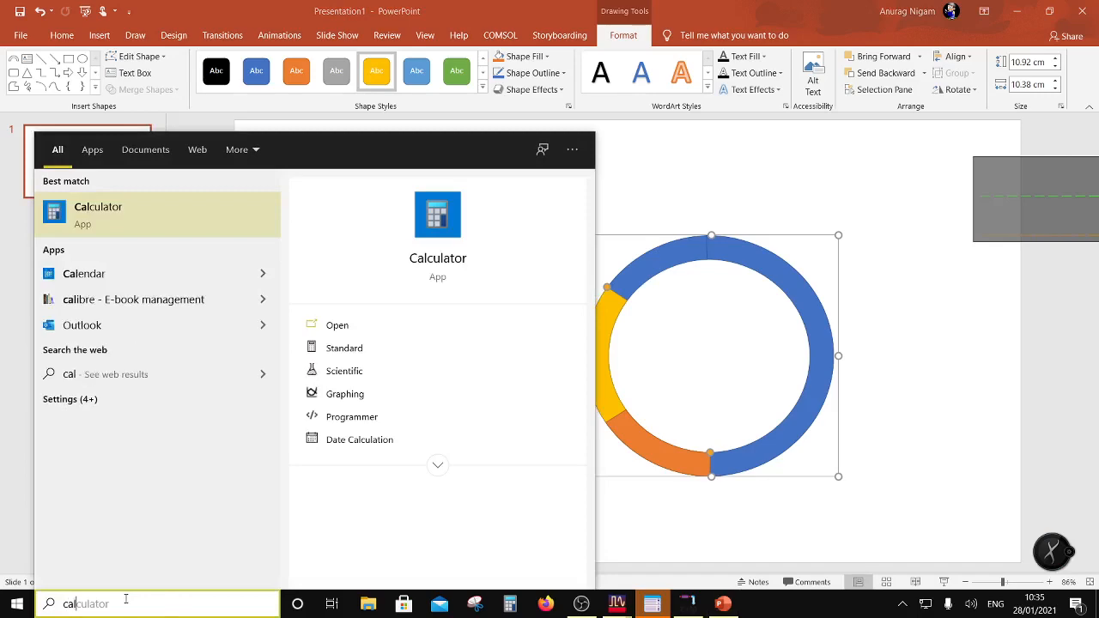
pyautogui.write('c')
pyautogui.press('Return')
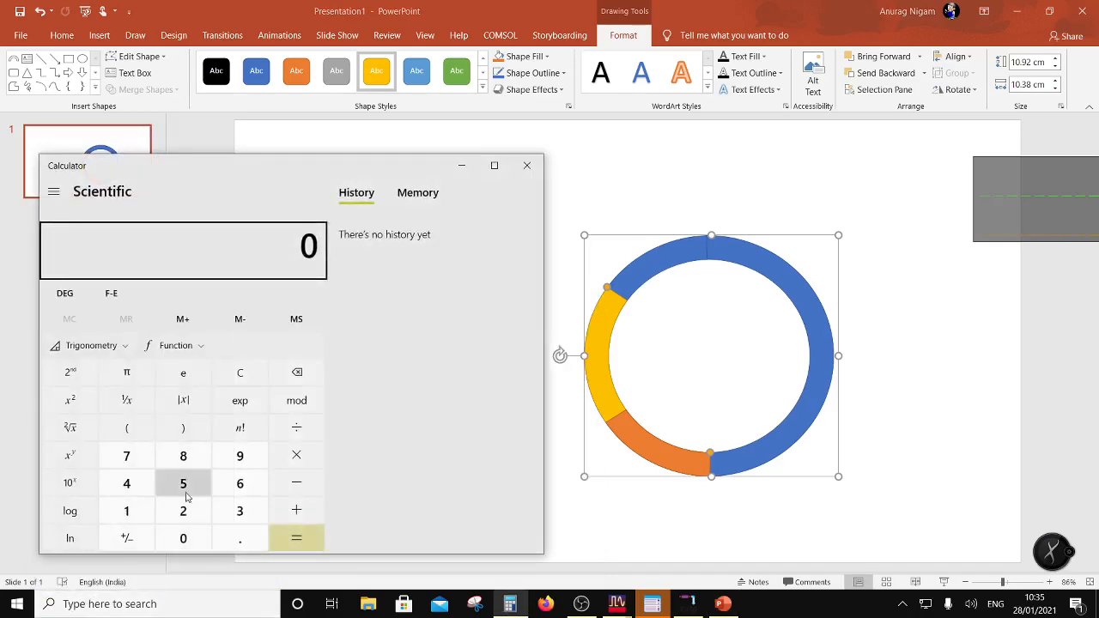
# Calculate the ring circumference as 15330 × 1.5 in Calculator.
pyautogui.click(136, 511)
pyautogui.click(184, 485)
pyautogui.click(241, 513)
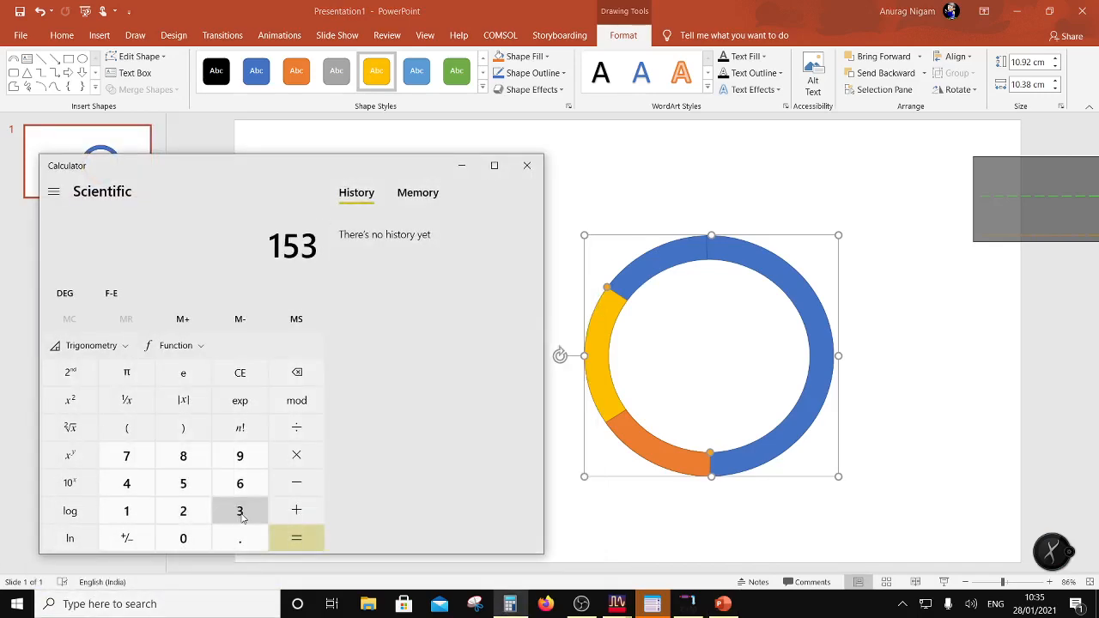
pyautogui.click(241, 515)
pyautogui.click(189, 539)
pyautogui.click(296, 455)
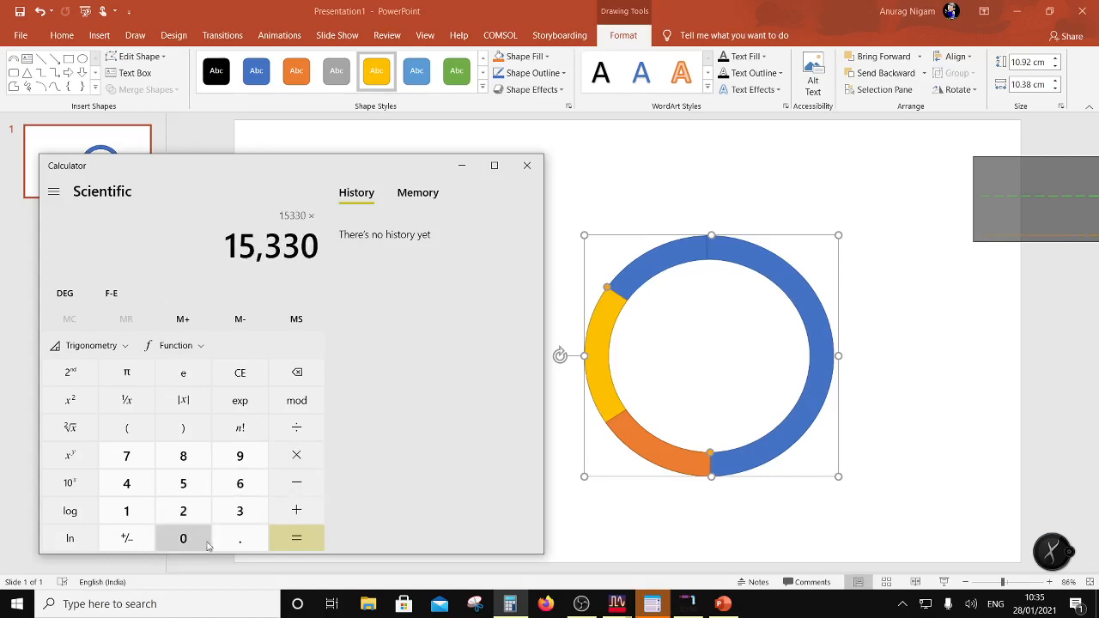
pyautogui.click(129, 511)
pyautogui.click(245, 542)
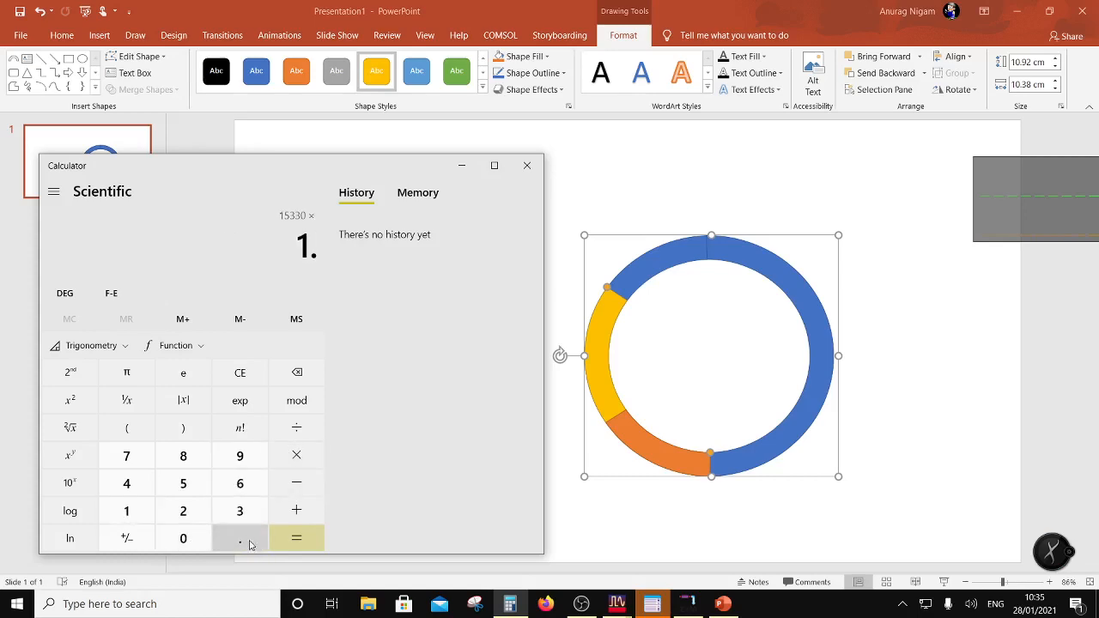
pyautogui.click(189, 492)
pyautogui.click(296, 538)
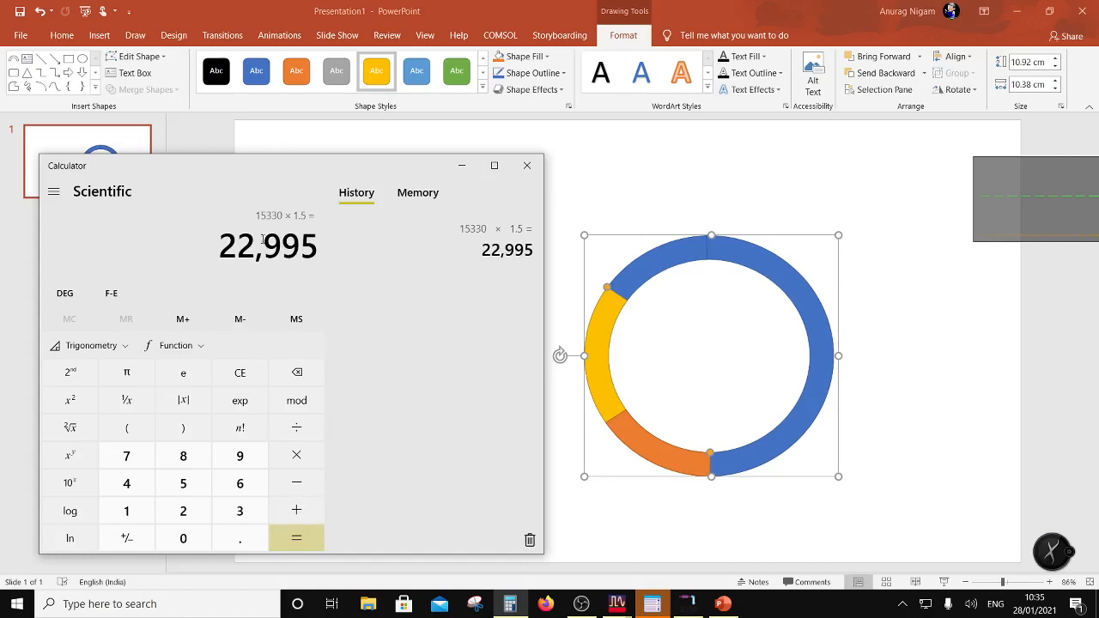
# Divide the 22,995 circumference by 2 and by π to get the ring radius, and close Calculator.
pyautogui.click(299, 429)
pyautogui.click(200, 512)
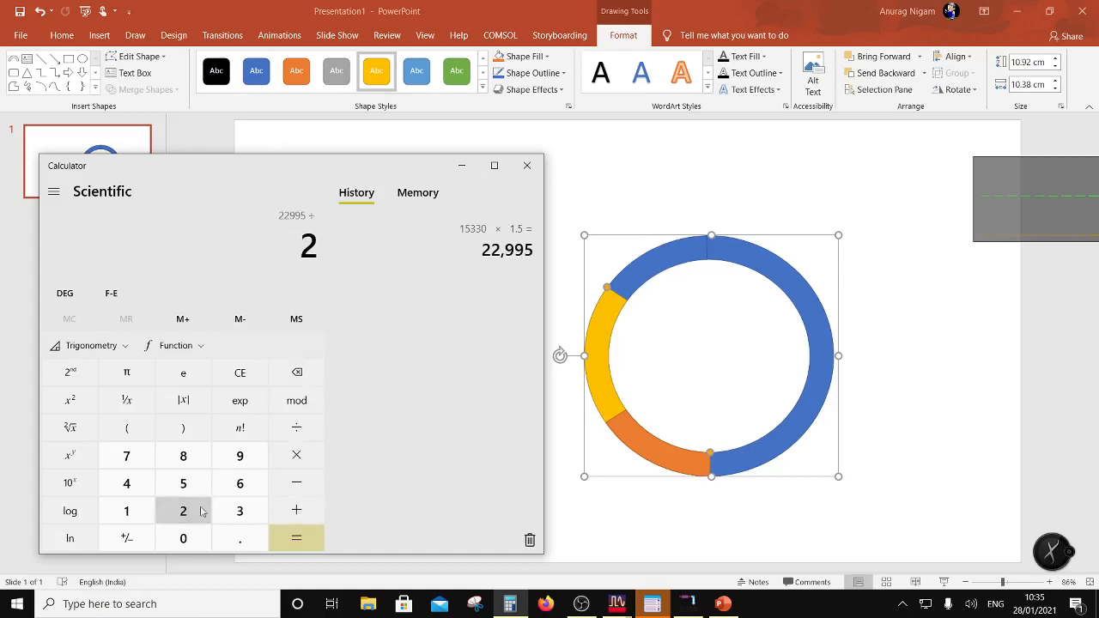
pyautogui.click(301, 430)
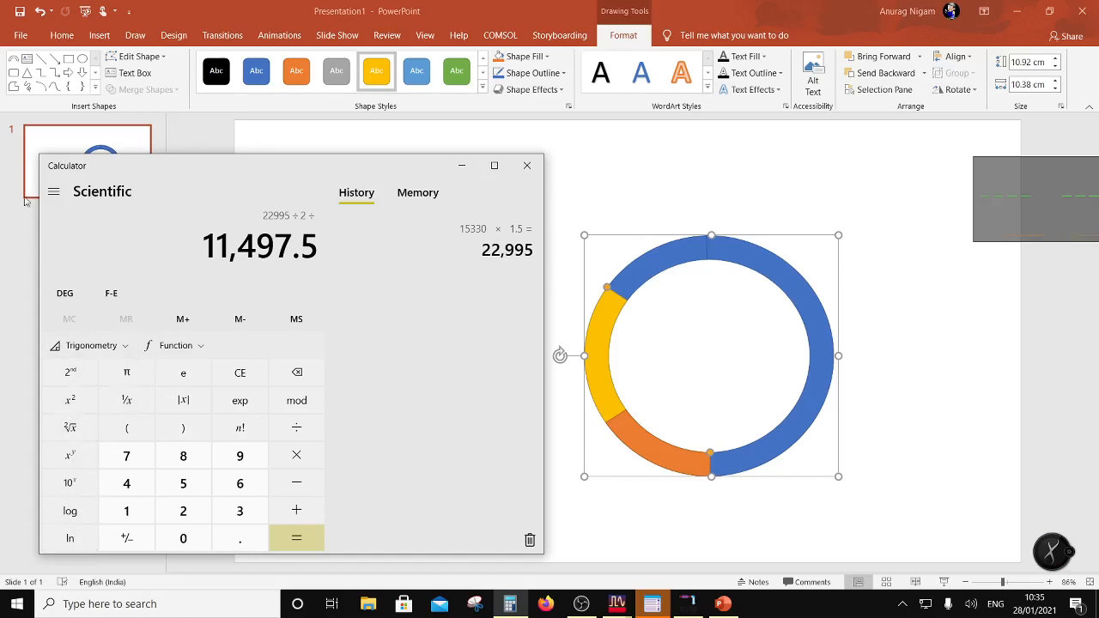
pyautogui.click(54, 192)
pyautogui.click(81, 283)
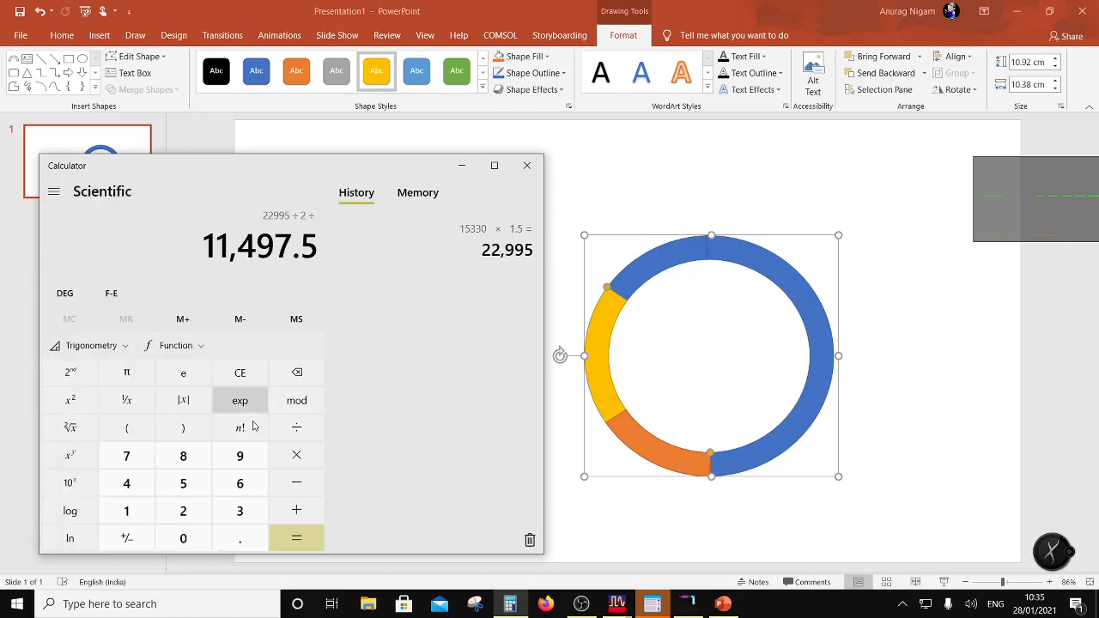
pyautogui.click(124, 374)
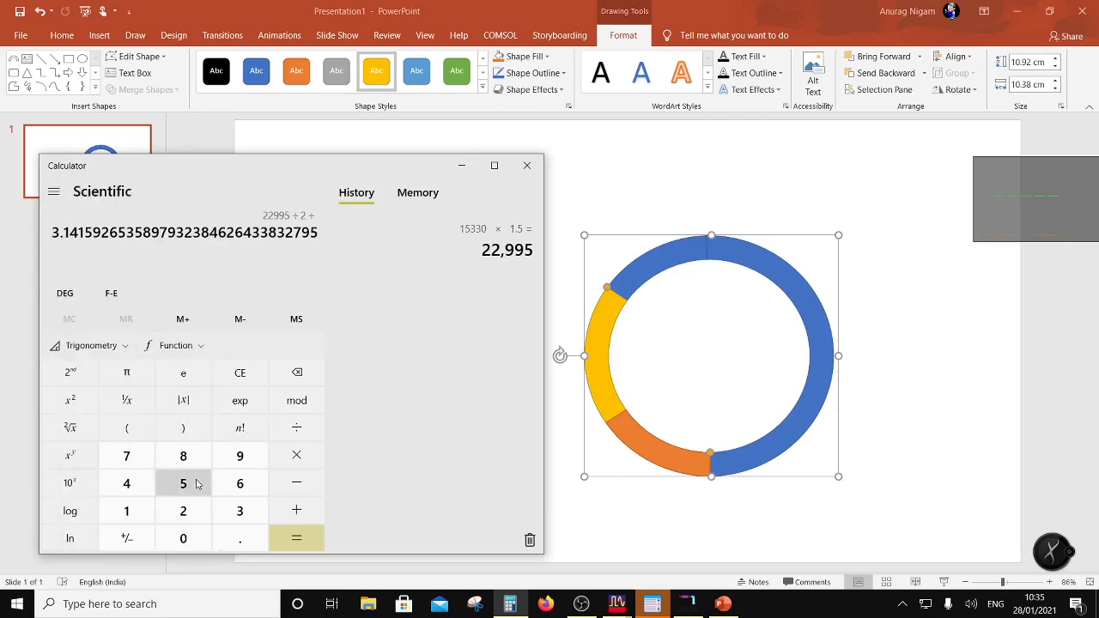
pyautogui.click(296, 537)
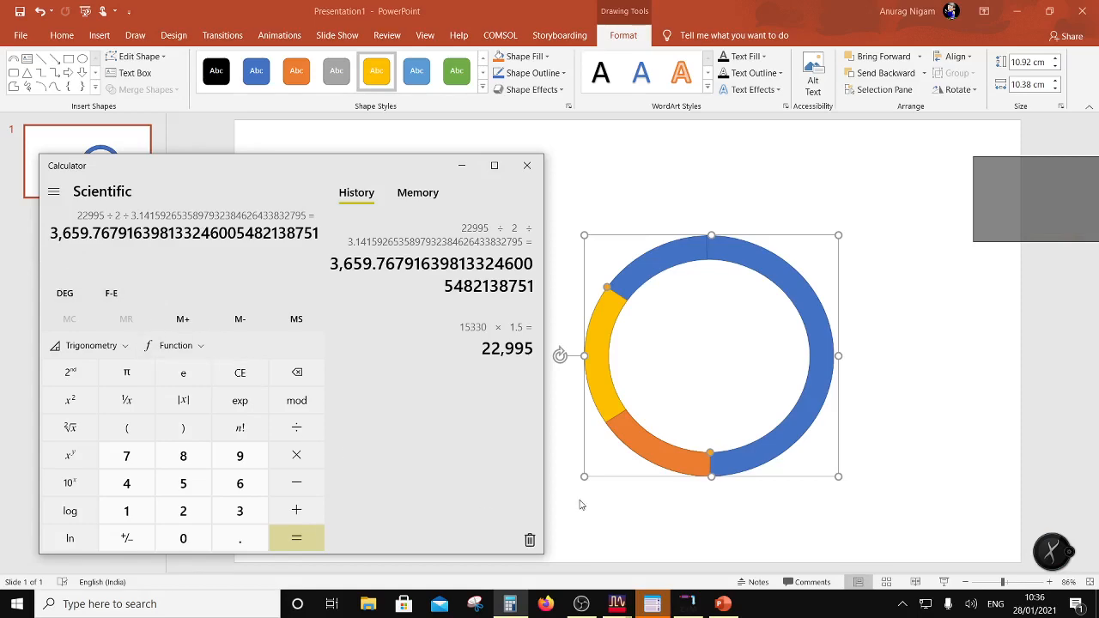
pyautogui.click(527, 165)
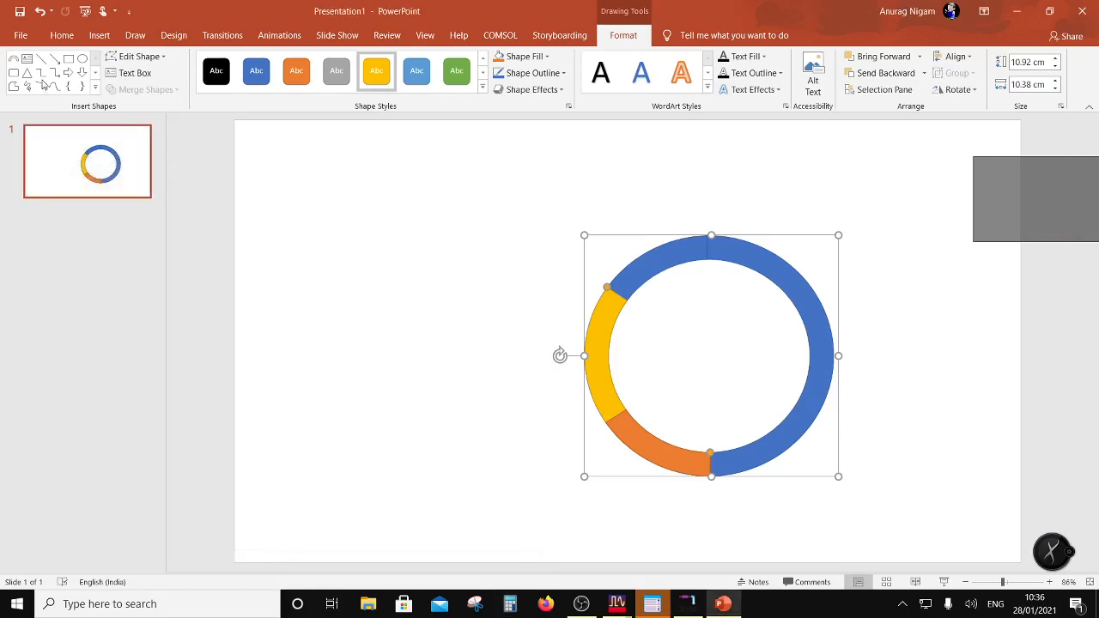
# Draw a horizontal radius line about 4.82 cm long from the ring's centre to its blue right-hand arc.
pyautogui.click(99, 38)
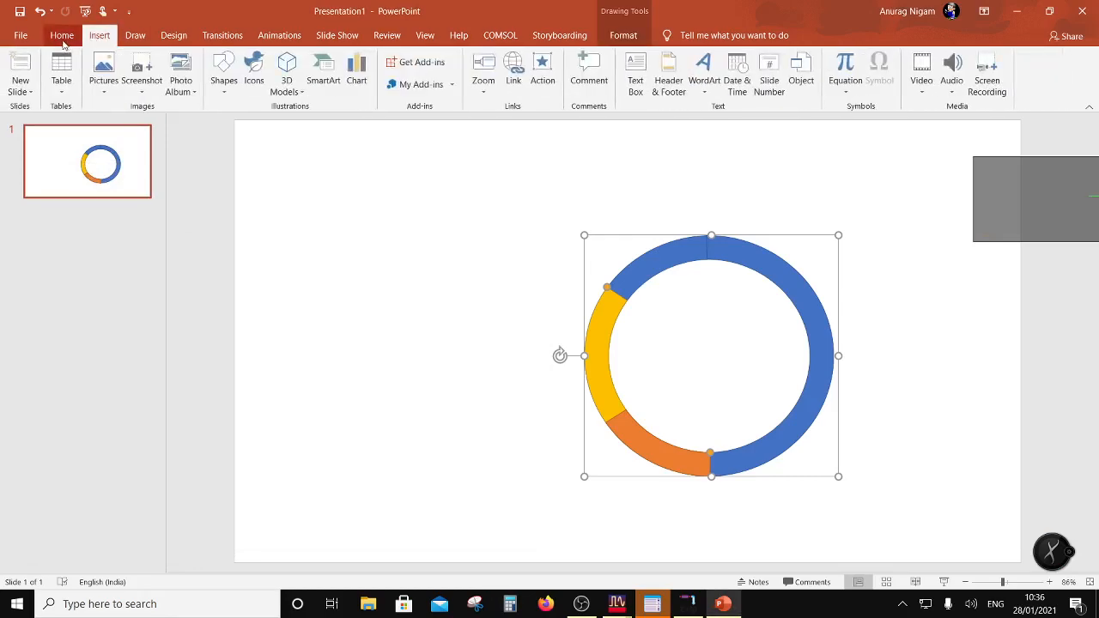
pyautogui.click(229, 93)
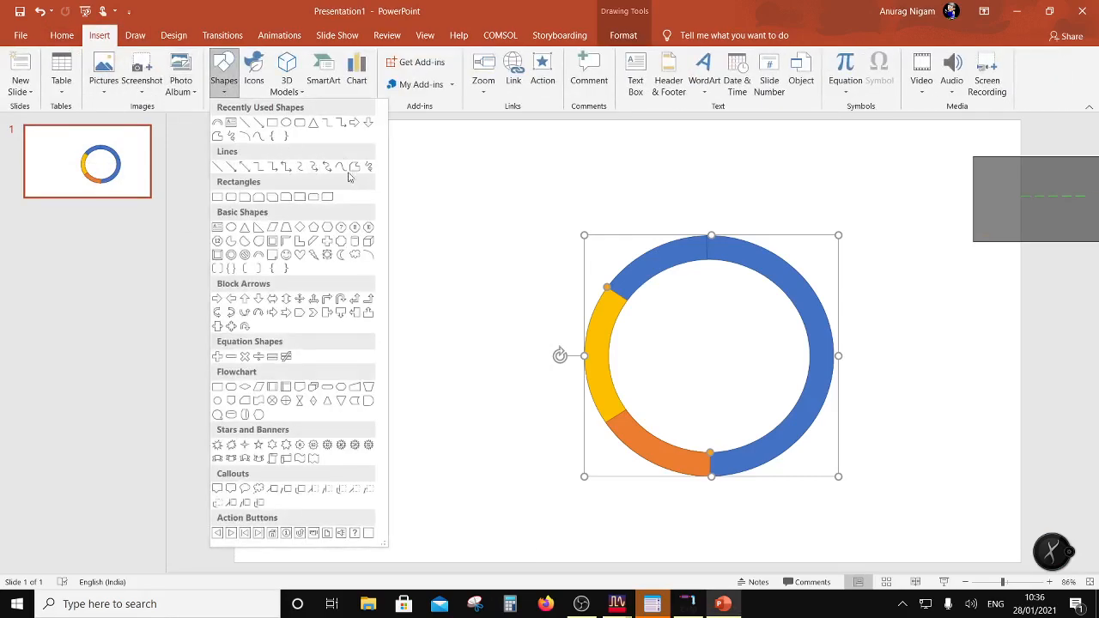
pyautogui.click(244, 123)
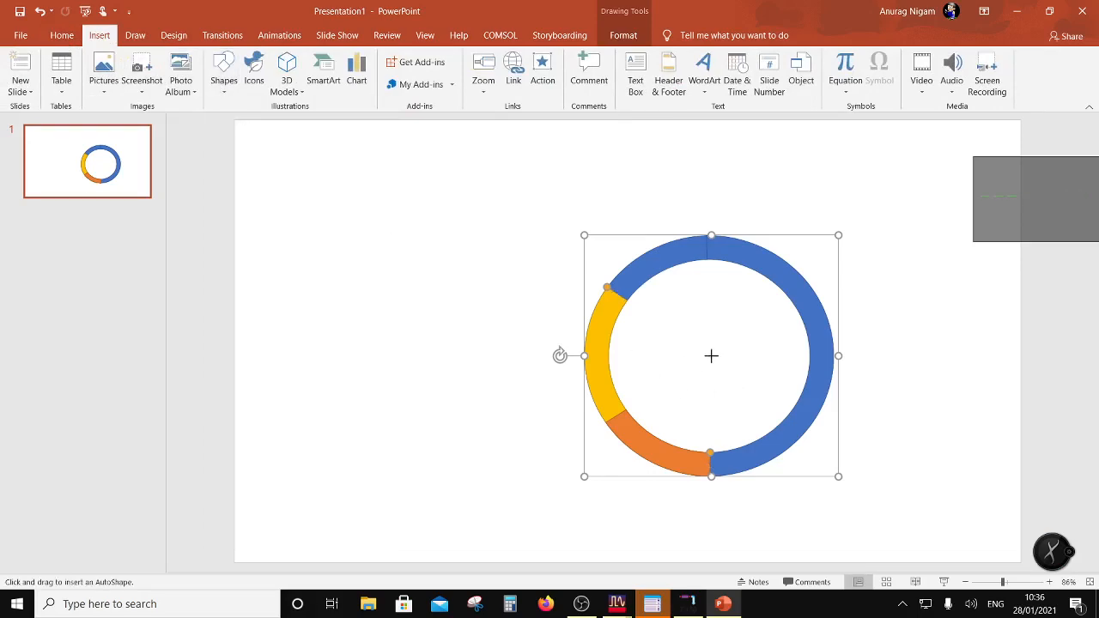
pyautogui.moveTo(712, 354); pyautogui.dragTo(822, 355)
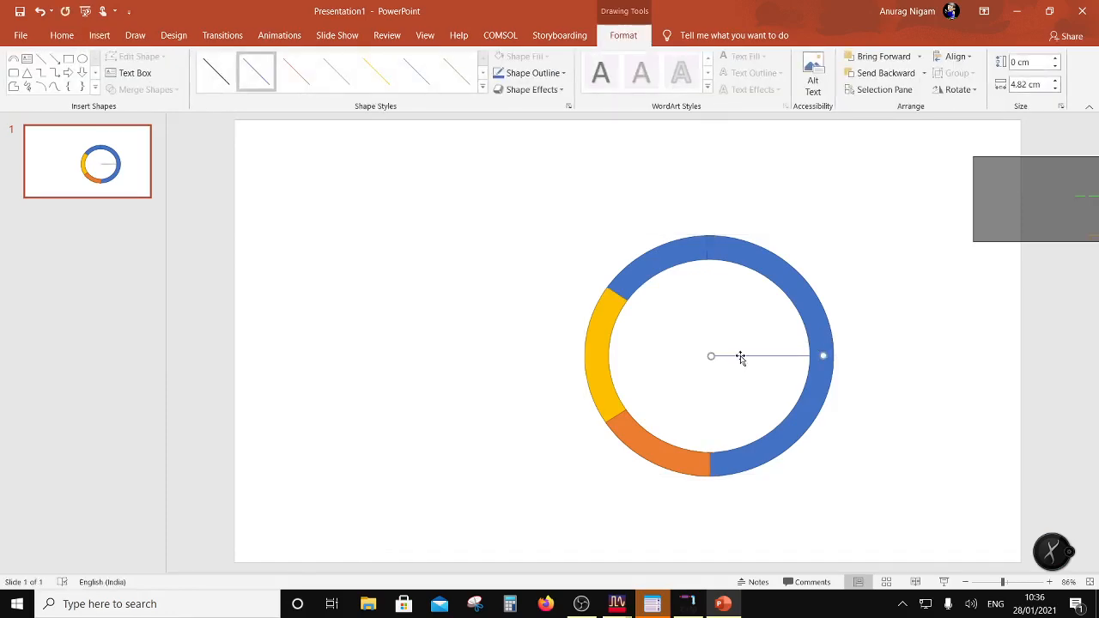
# Apply the green line style to the radius line and increase its outline weight.
pyautogui.click(458, 84)
pyautogui.click(540, 74)
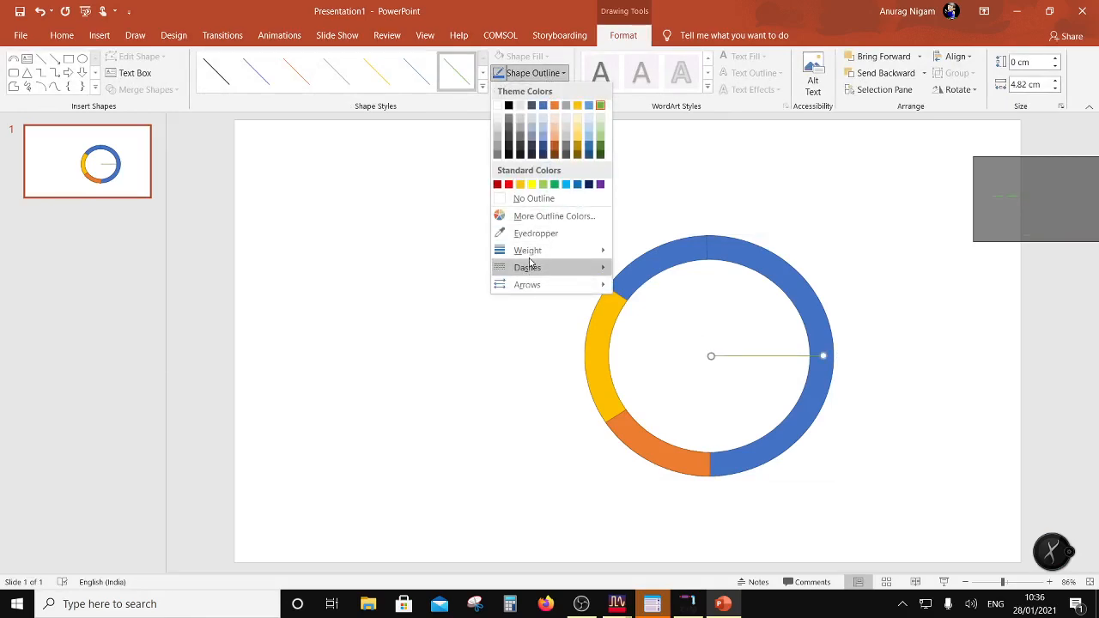
pyautogui.moveTo(584, 250)
pyautogui.click(671, 326)
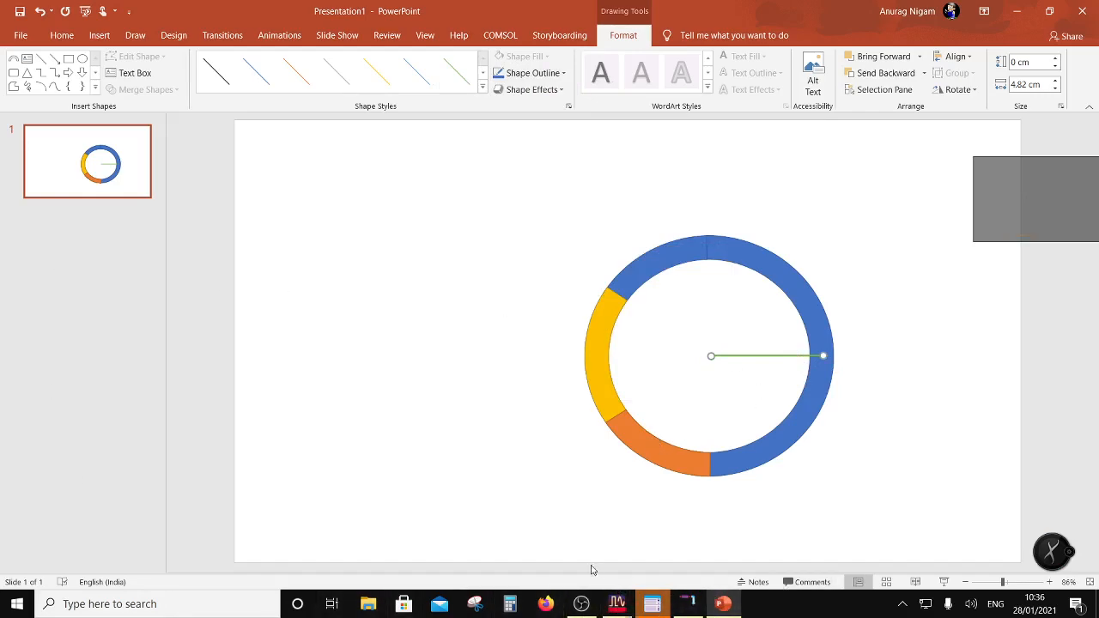
# Recalculate the circumference in Calculator as 15330 × 6 ÷ 4, with the LineCalc line length shown for reference.
pyautogui.click(509, 603)
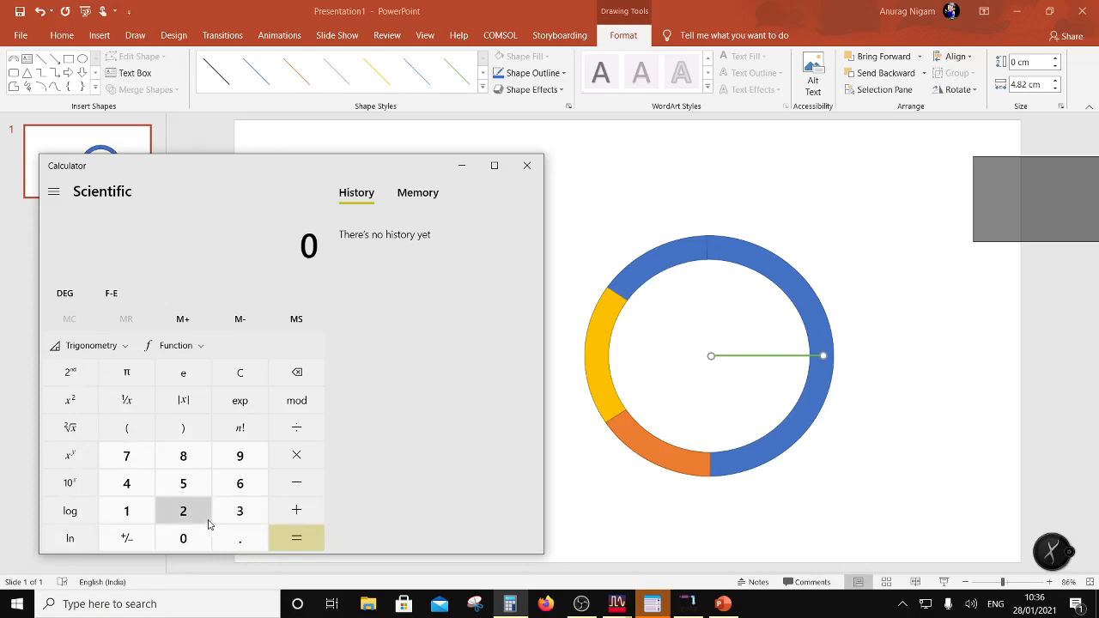
pyautogui.click(127, 511)
pyautogui.click(183, 483)
pyautogui.click(240, 511)
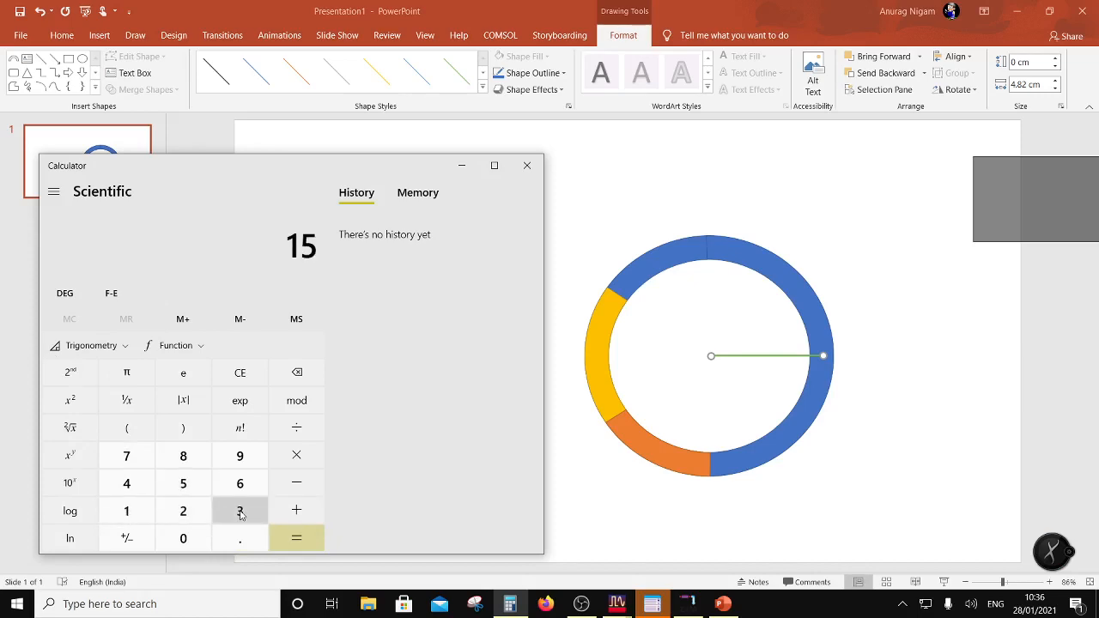
pyautogui.click(239, 511)
pyautogui.click(206, 538)
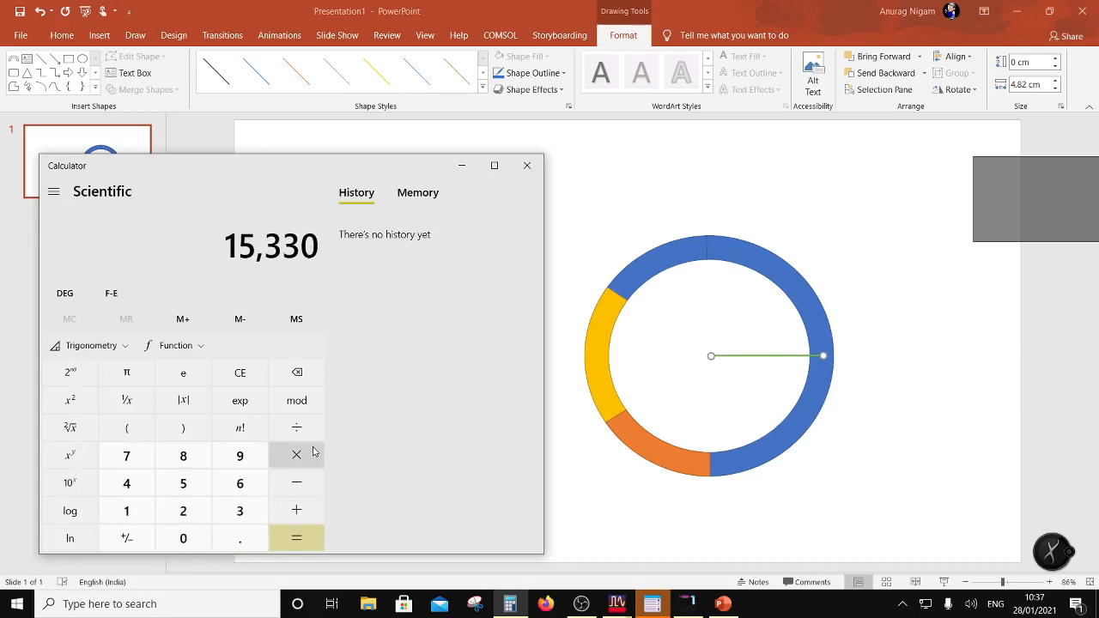
pyautogui.click(688, 604)
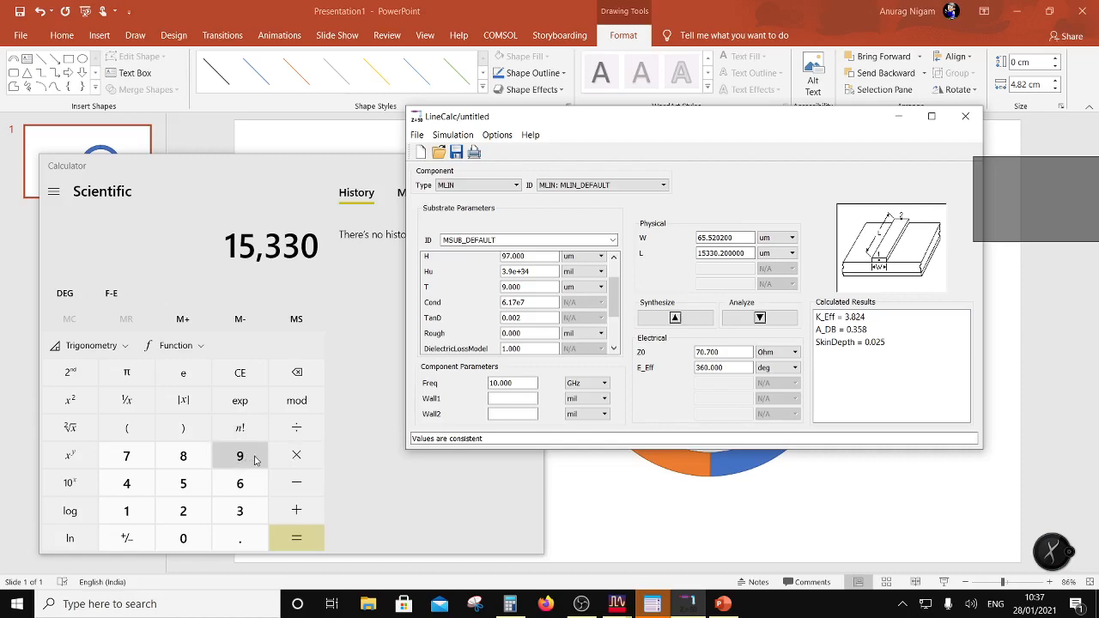
pyautogui.click(297, 455)
pyautogui.click(240, 483)
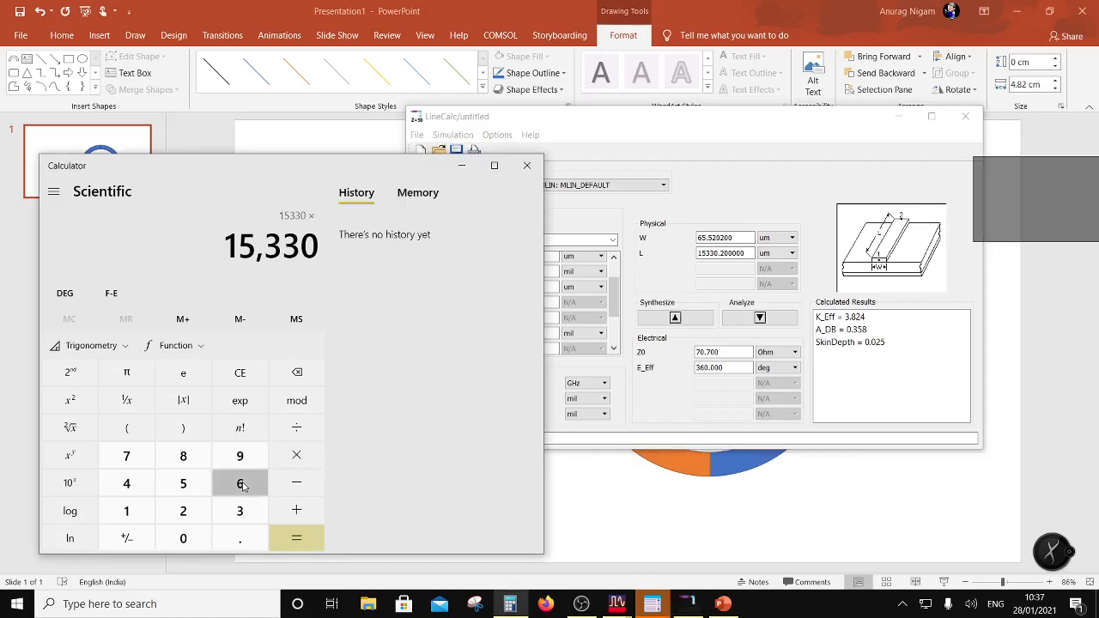
pyautogui.click(292, 429)
pyautogui.click(126, 484)
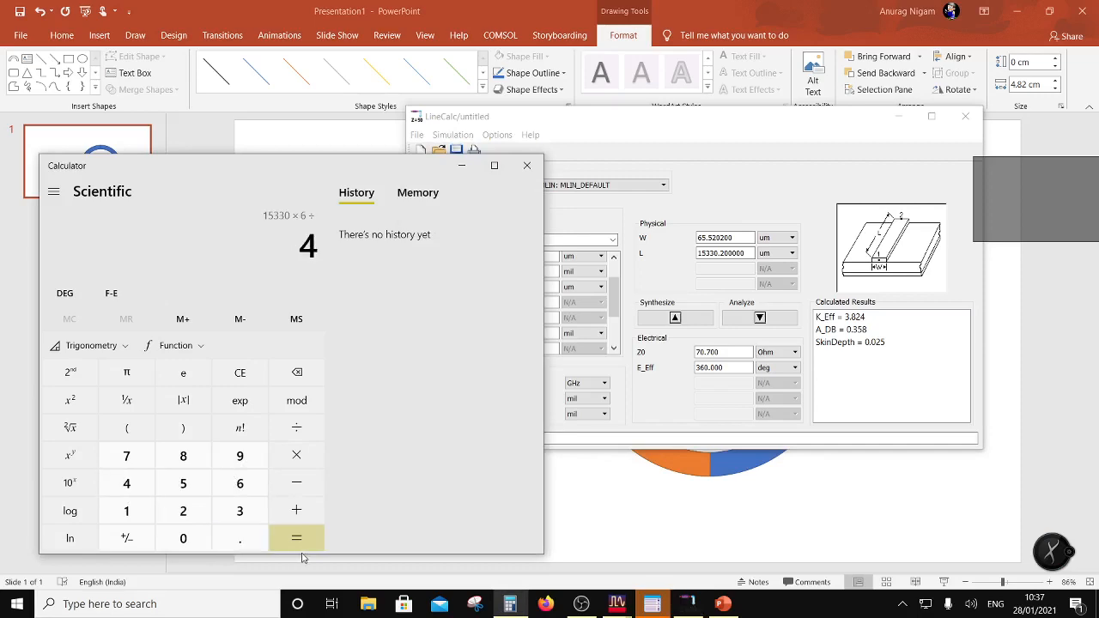
pyautogui.click(297, 541)
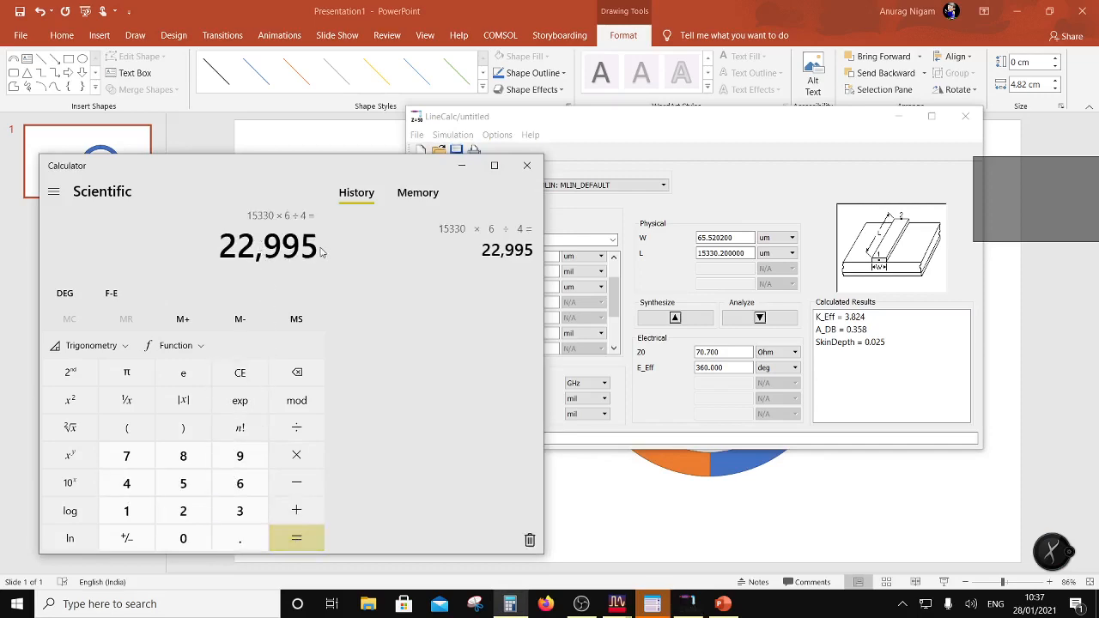
# Divide the recalculated circumference by 2 and by π to get the ring's mean radius.
pyautogui.click(296, 428)
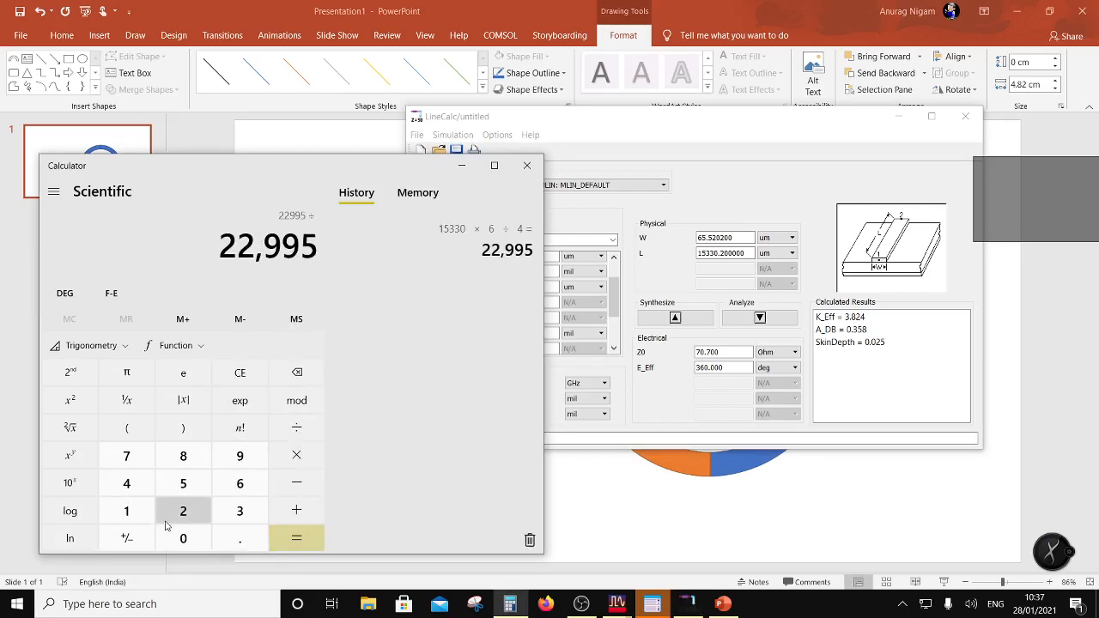
pyautogui.click(170, 515)
pyautogui.click(296, 428)
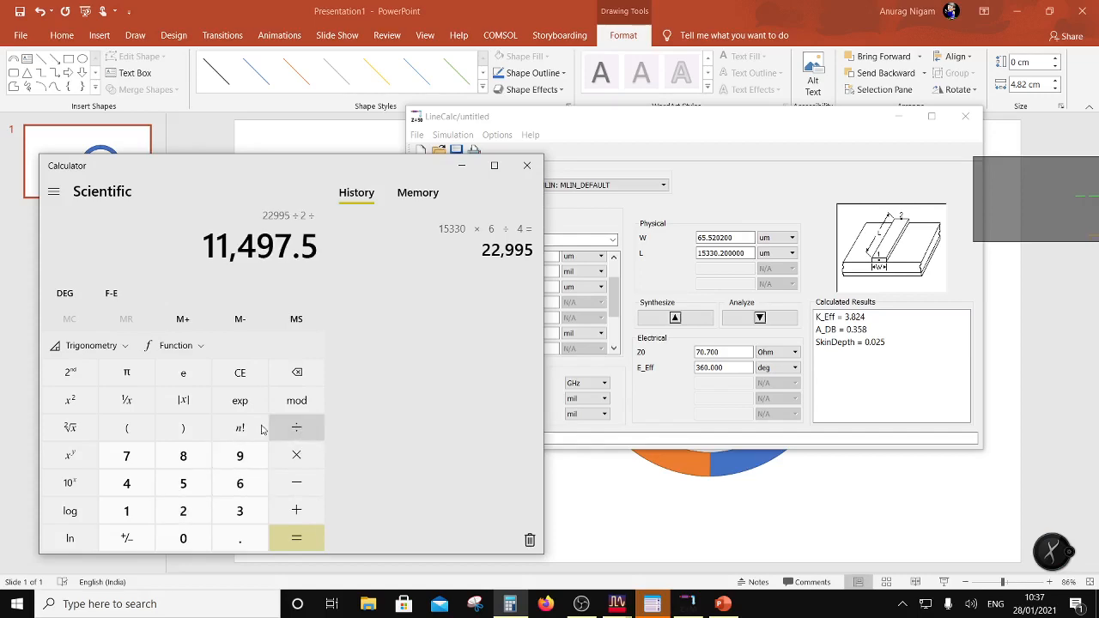
pyautogui.click(126, 374)
pyautogui.click(296, 537)
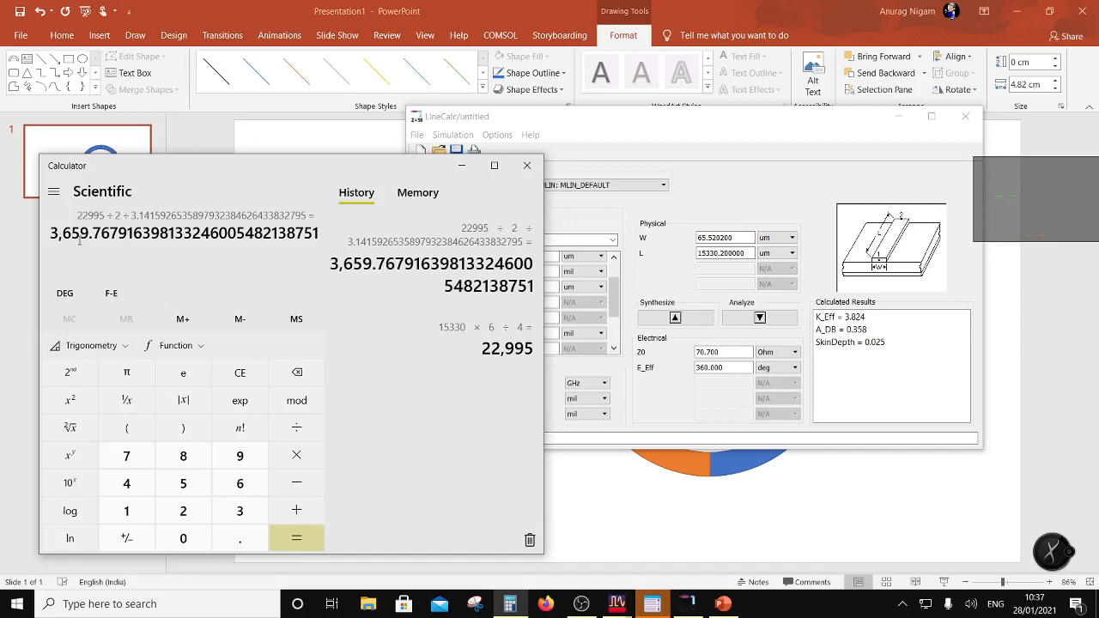
# Return to the PowerPoint slide and start inserting a text box.
pyautogui.click(631, 525)
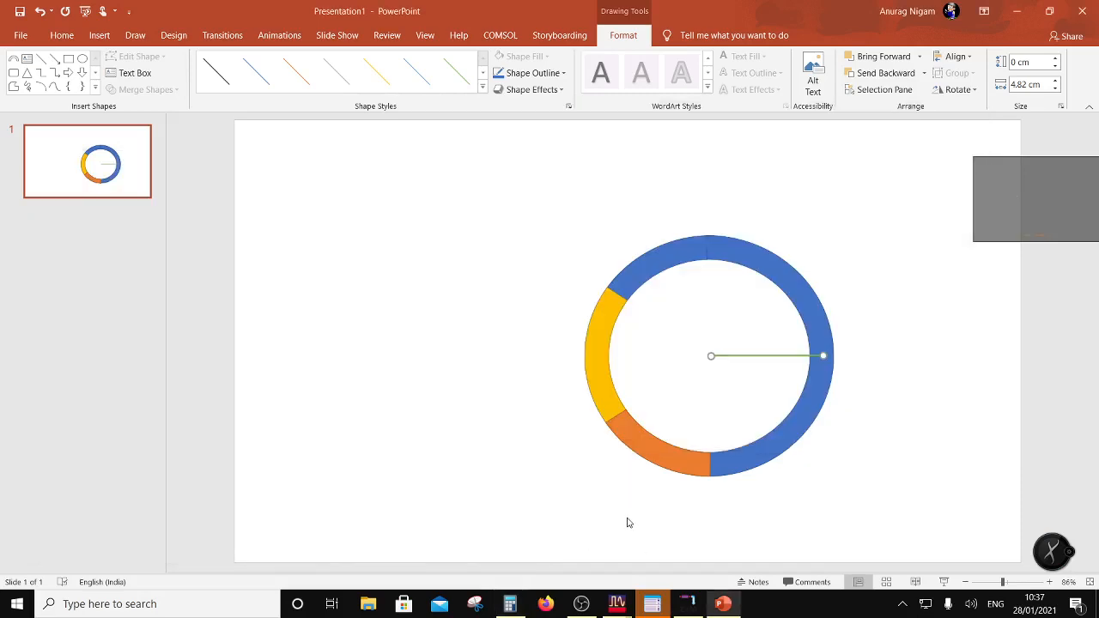
pyautogui.click(97, 37)
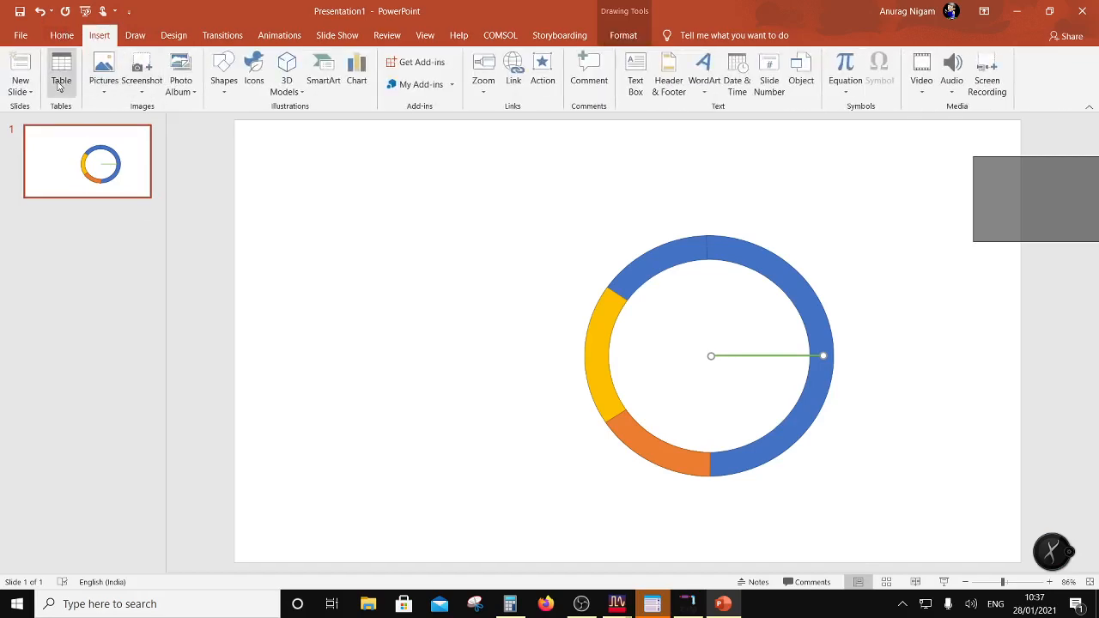
pyautogui.click(633, 81)
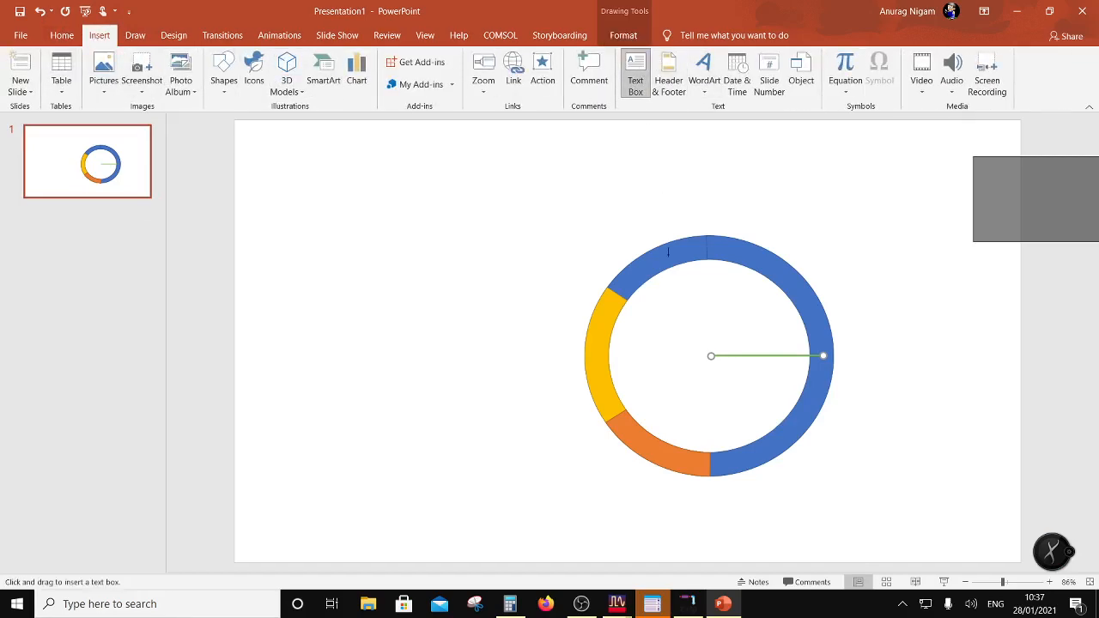
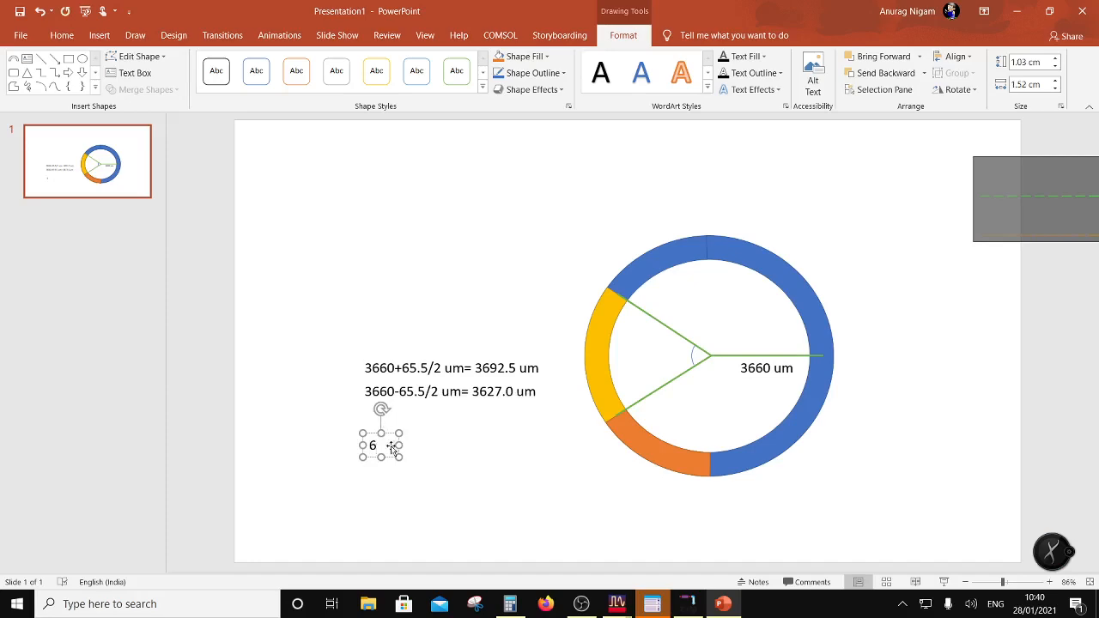
# Complete the angle label as 60 and place it beside the ring's centre, between the two slanted green radius lines.
pyautogui.write('0')
pyautogui.moveTo(394, 462); pyautogui.dragTo(697, 368)
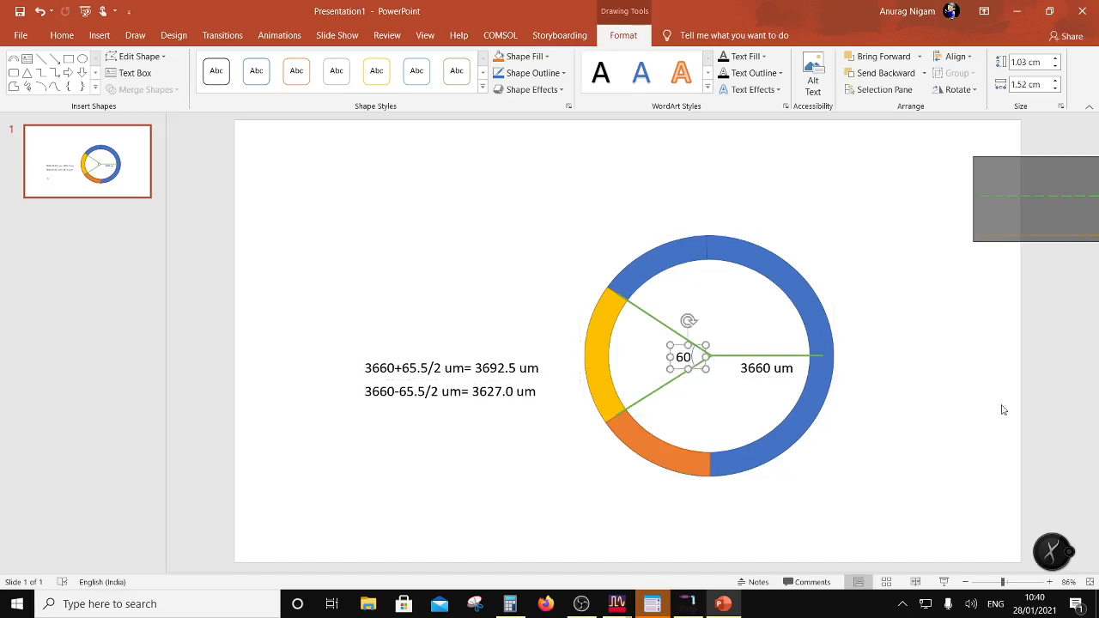
pyautogui.click(569, 446)
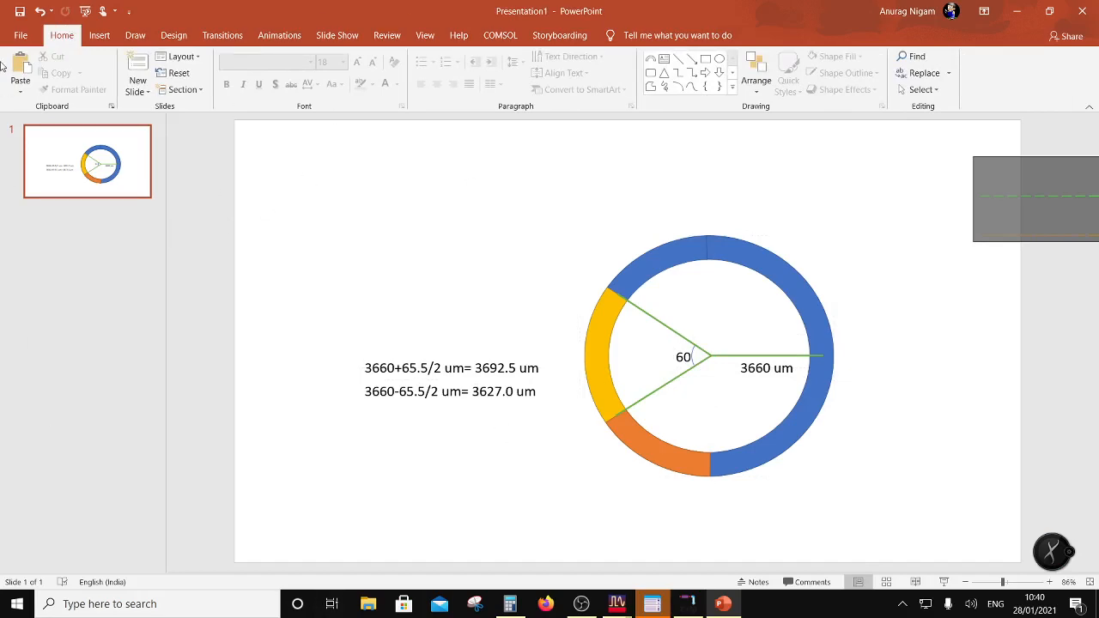
pyautogui.click(19, 11)
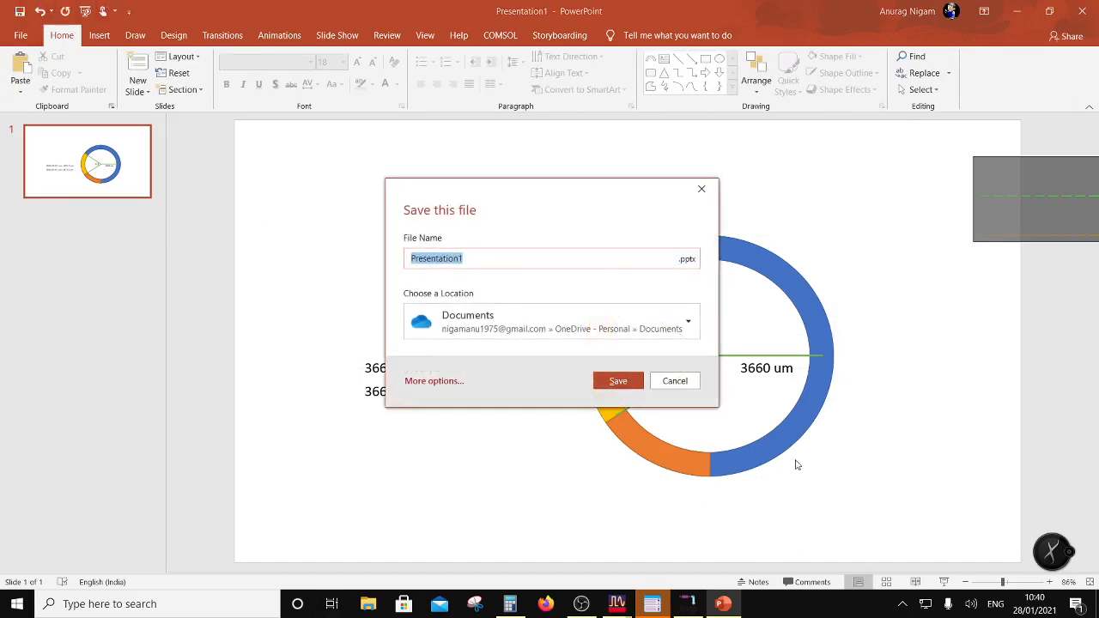
pyautogui.click(692, 380)
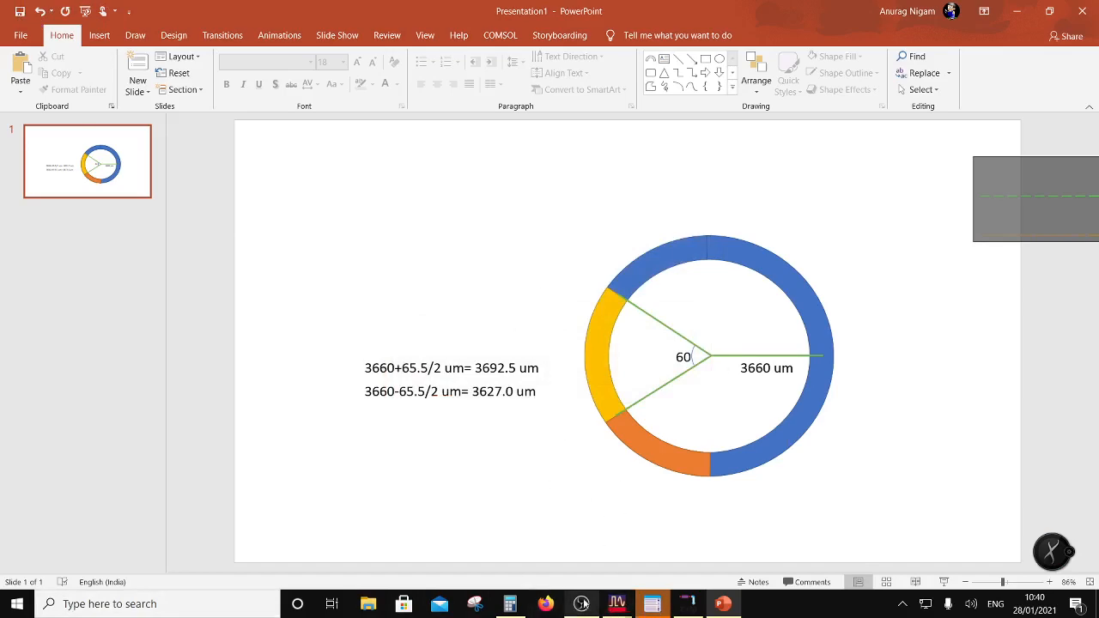
# Switch to the ADS main window and expand the Hybrid folder and its Hybrid180 cell.
pyautogui.moveTo(617, 604)
pyautogui.click(541, 529)
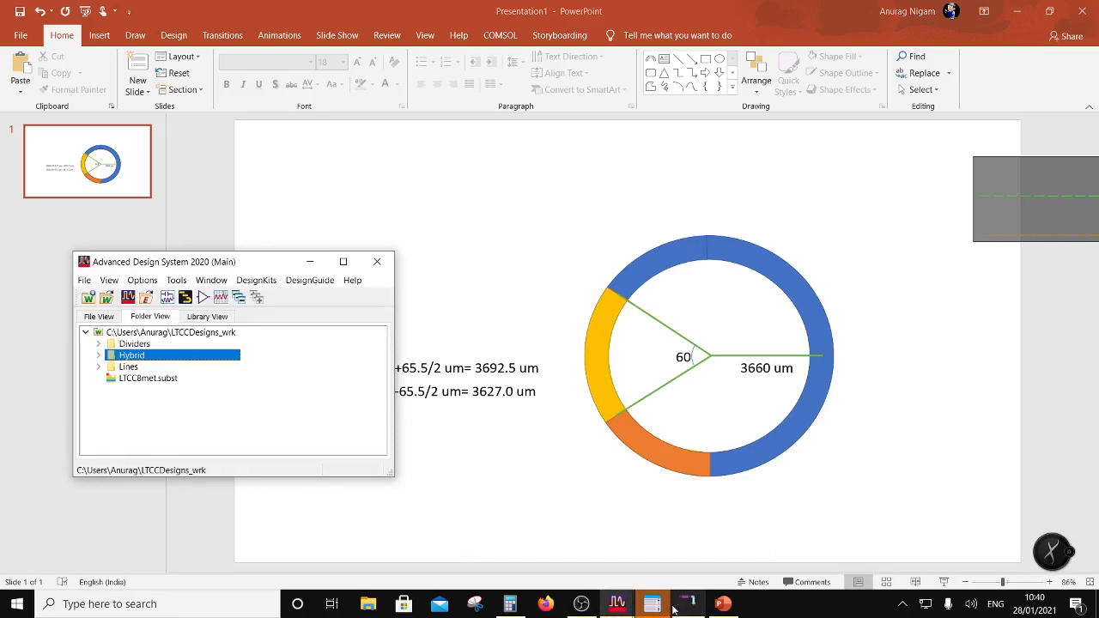
pyautogui.doubleClick(108, 360)
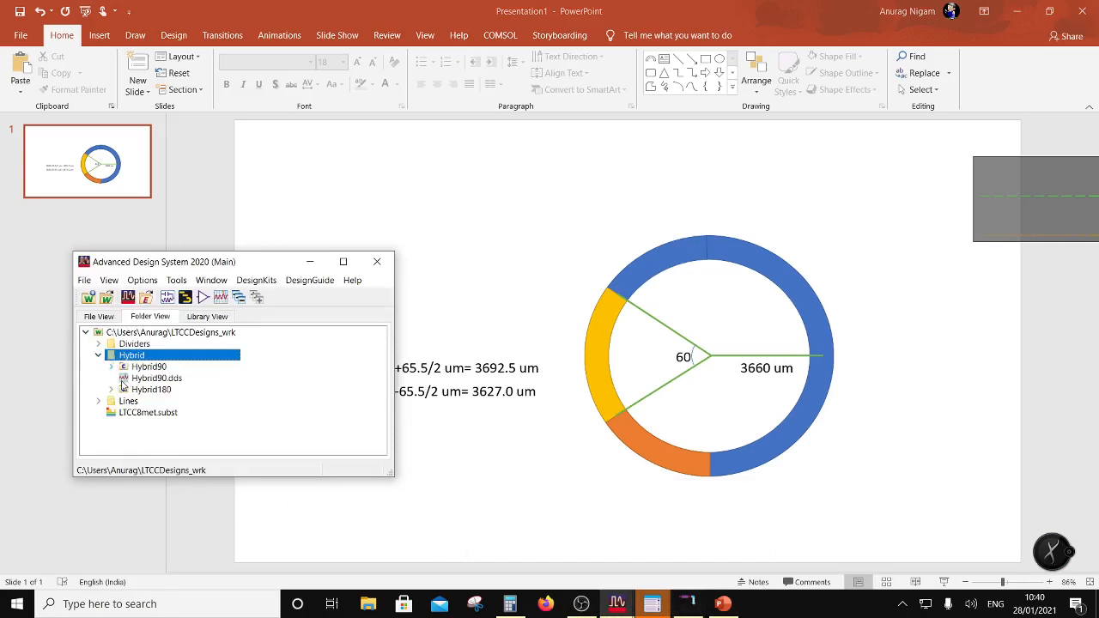
pyautogui.click(110, 390)
pyautogui.click(148, 392)
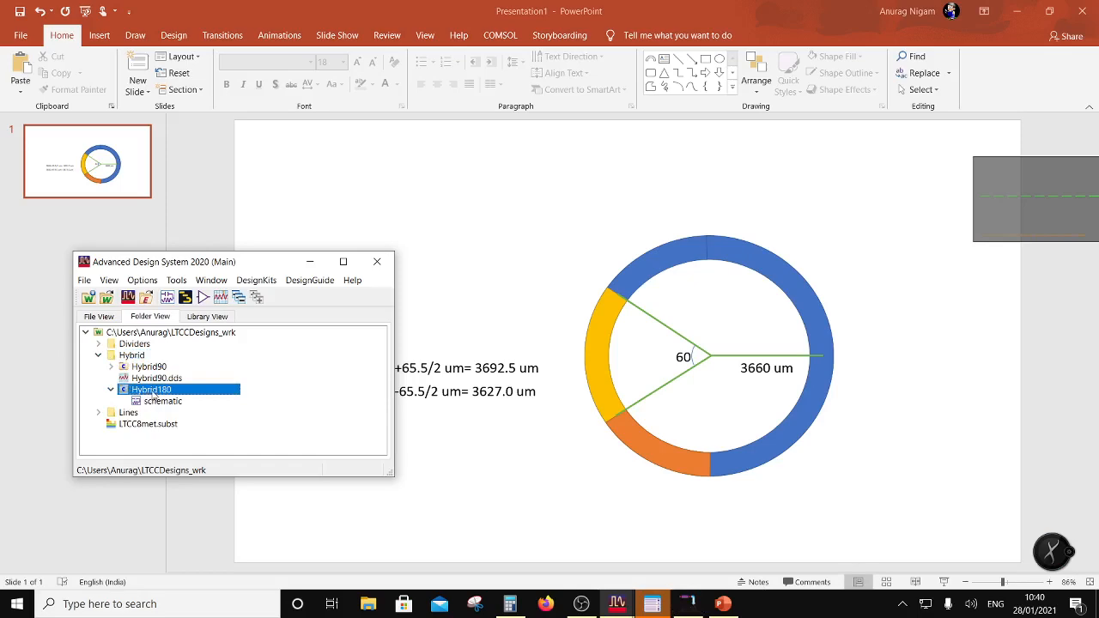
# Create a new layout view for the Hybrid180 cell and move its window fully into view.
pyautogui.rightClick(153, 394)
pyautogui.moveTo(260, 153)
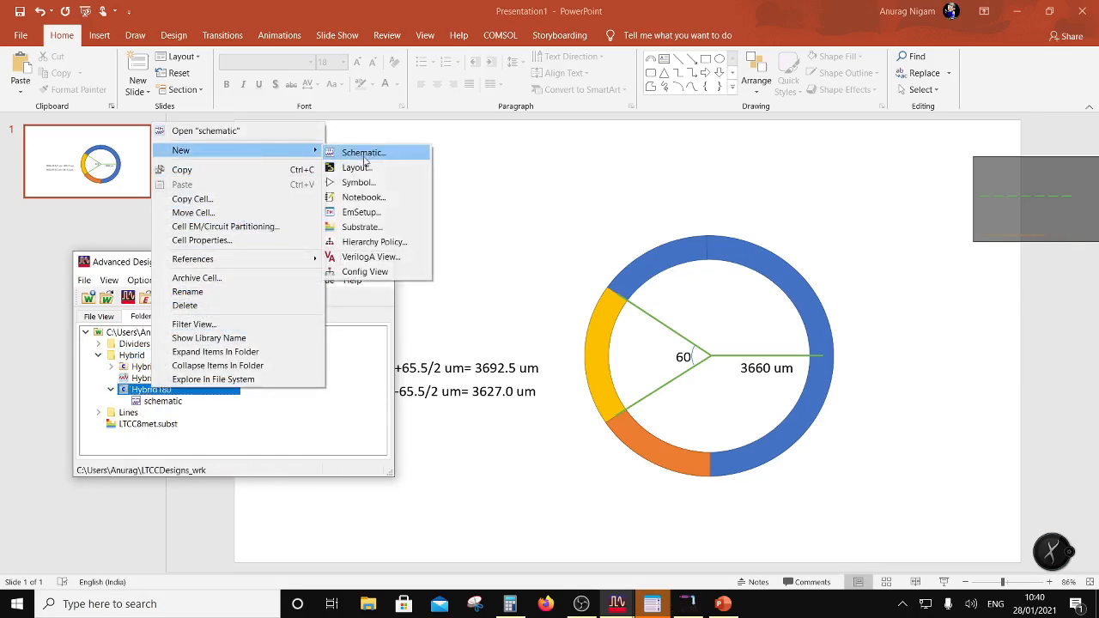
pyautogui.click(366, 168)
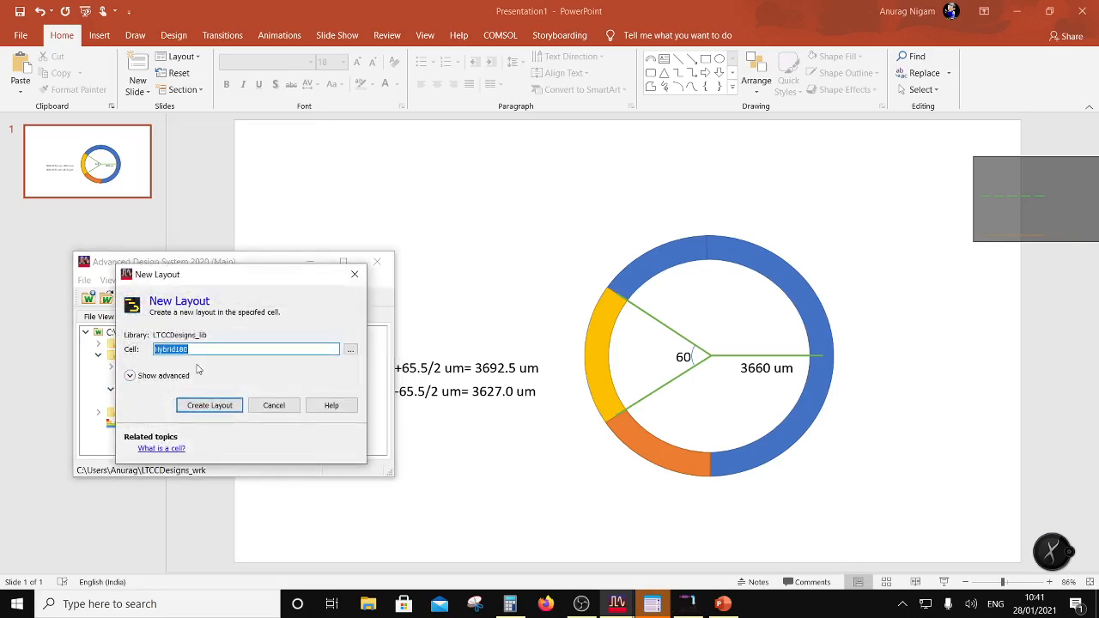
pyautogui.click(209, 405)
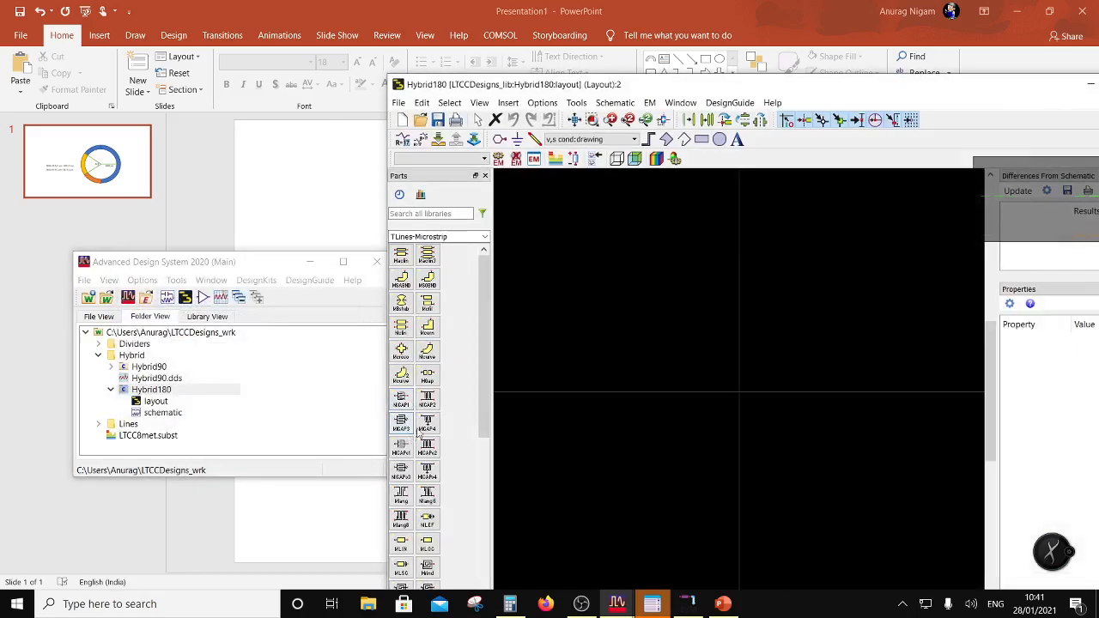
pyautogui.moveTo(498, 86); pyautogui.dragTo(205, 75)
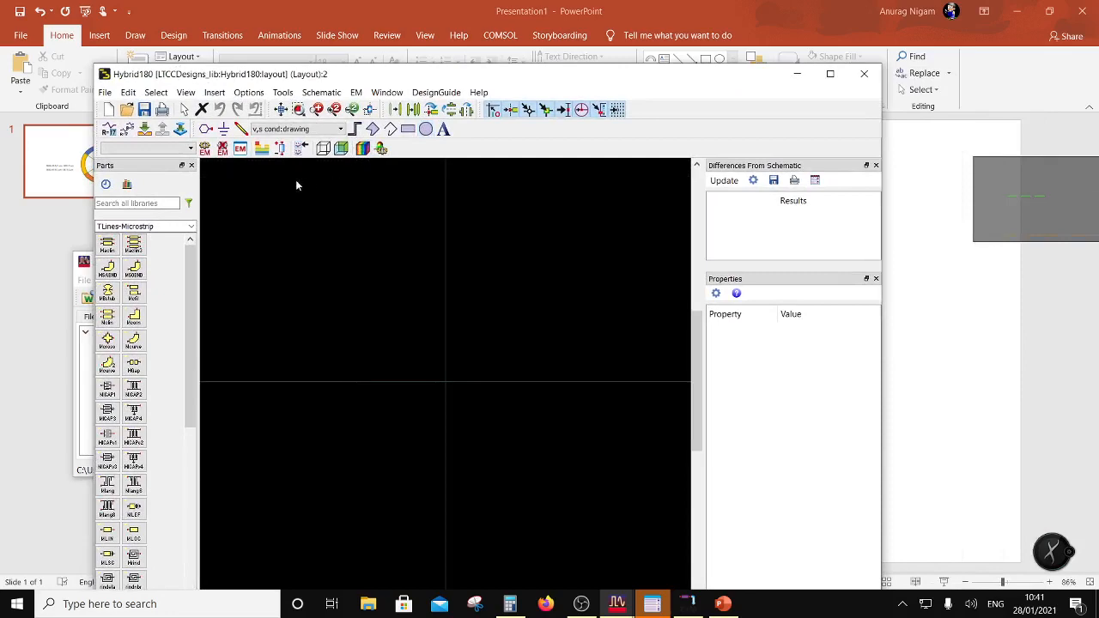
# Set the entry layer to M7:drawing and start a circle centred at exact coordinates 0, 0.
pyautogui.click(337, 129)
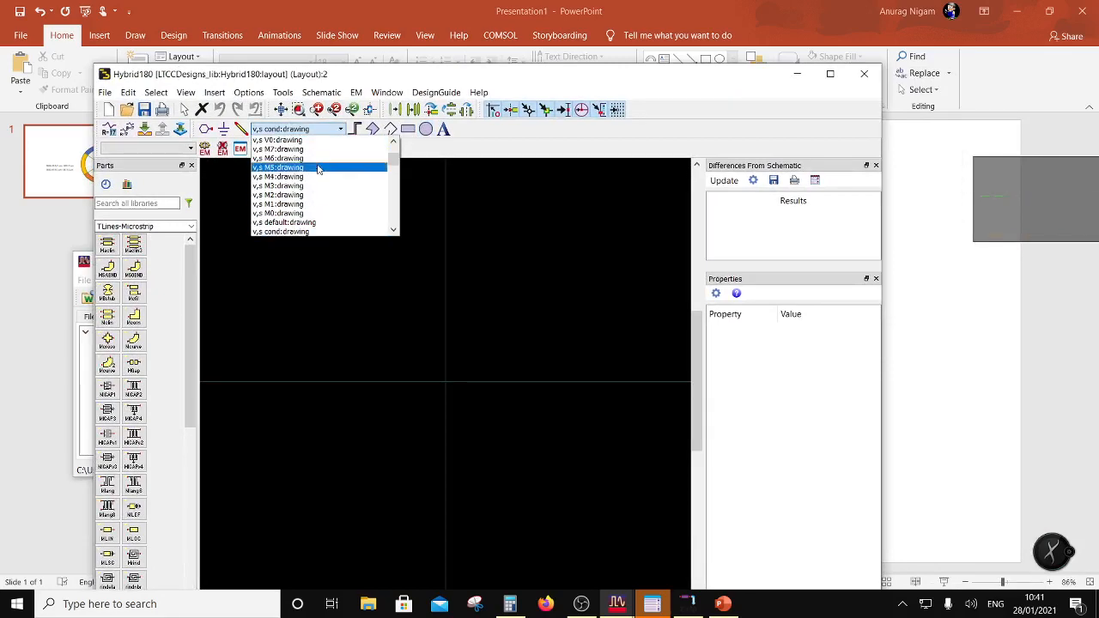
pyautogui.click(319, 149)
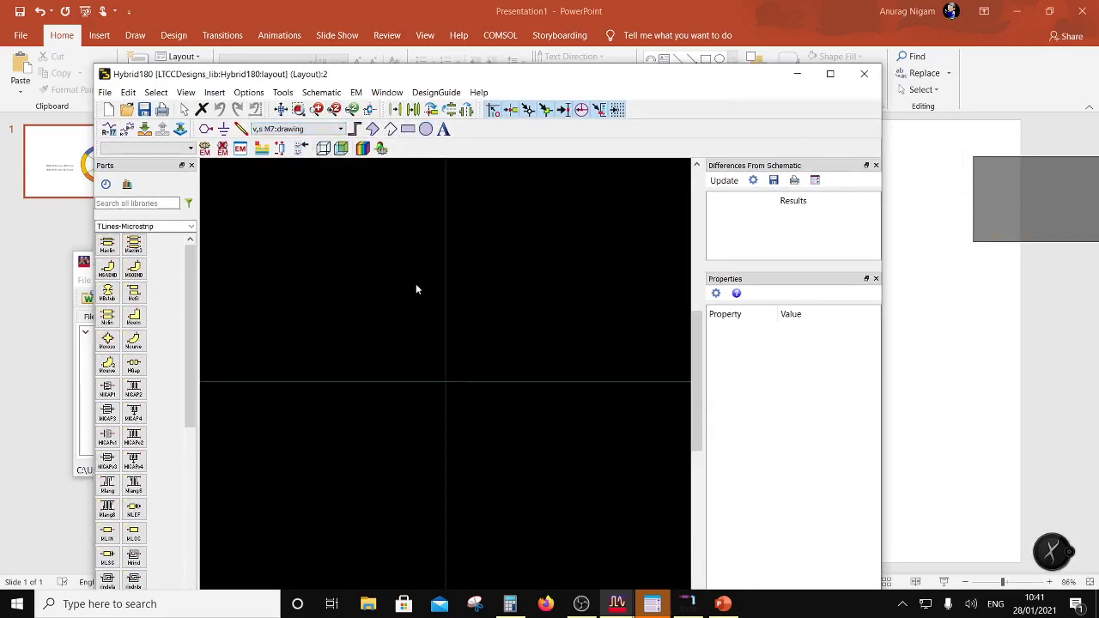
pyautogui.click(426, 128)
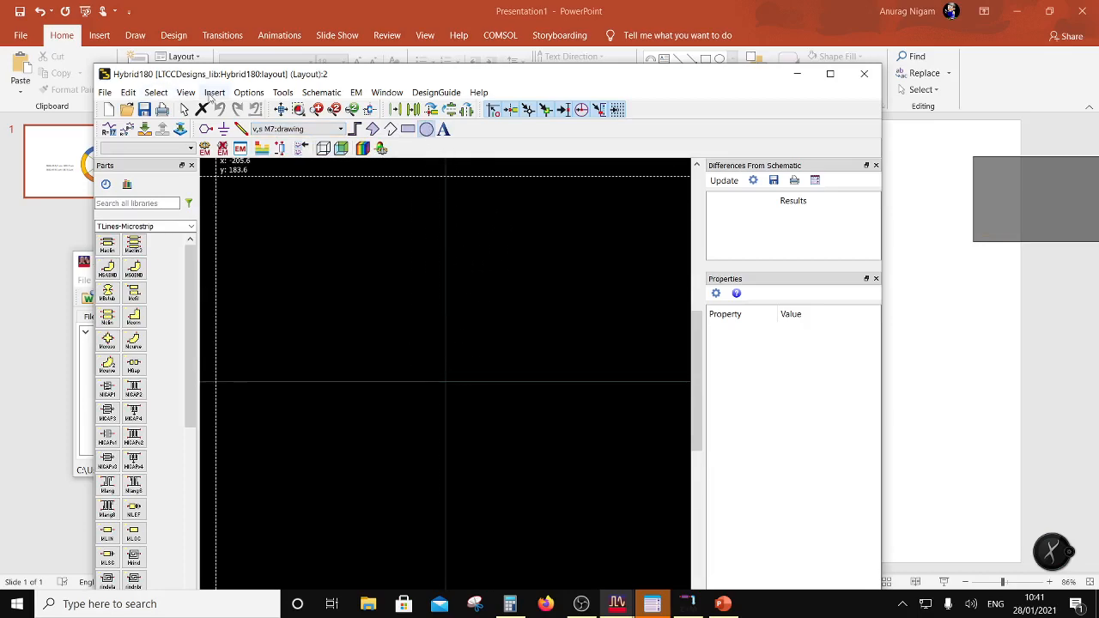
pyautogui.click(213, 92)
pyautogui.click(237, 547)
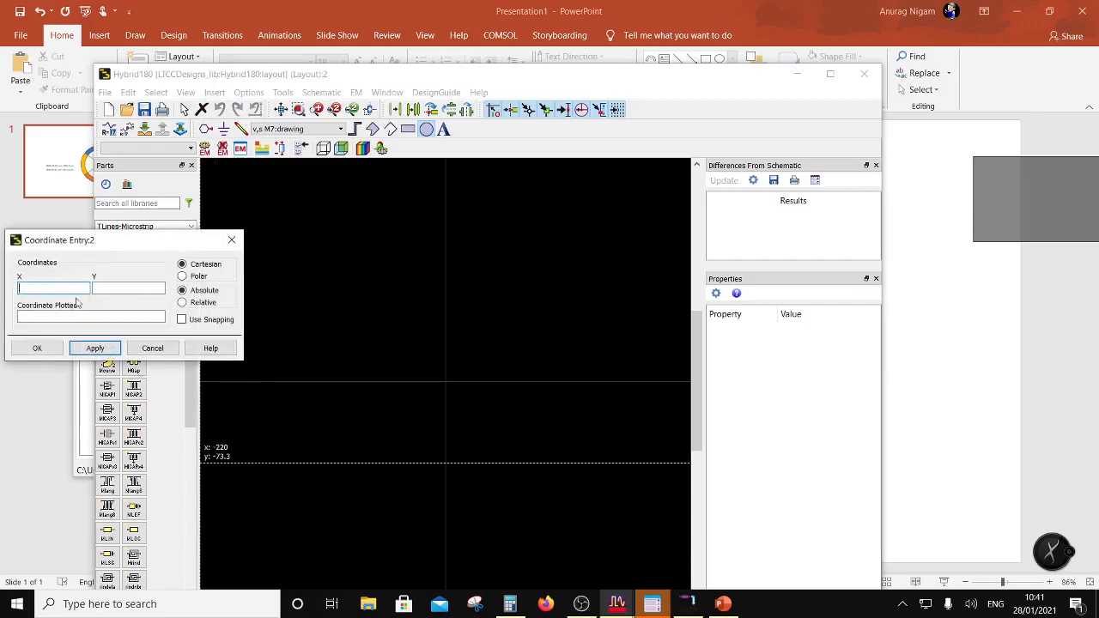
pyautogui.write('0')
pyautogui.press('Tab')
pyautogui.write('0')
pyautogui.click(47, 348)
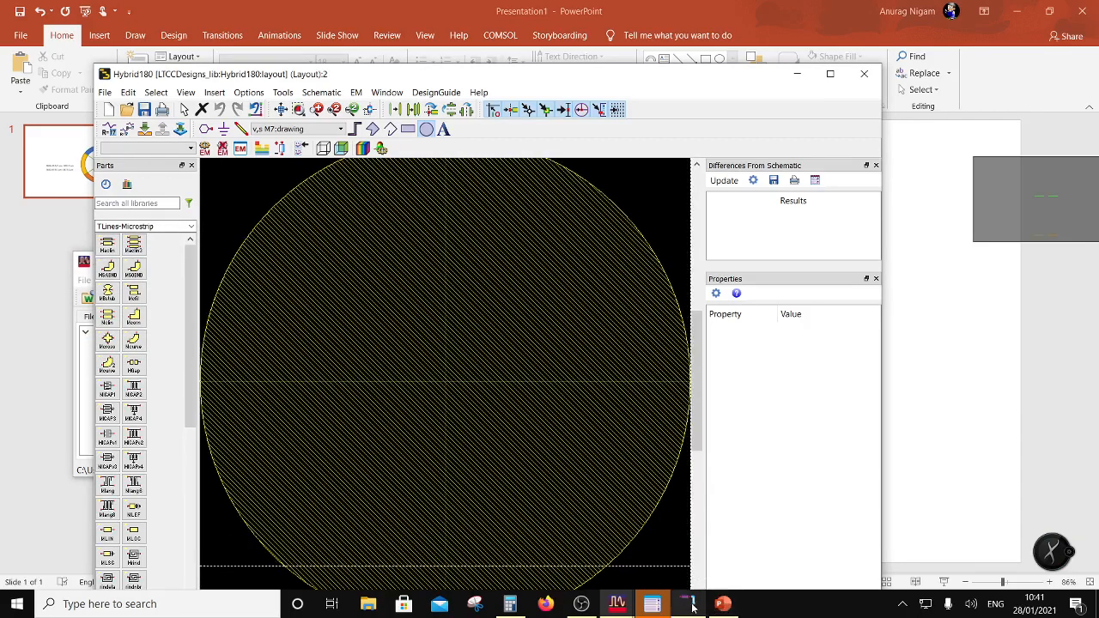
# Look up the outer radius on the PowerPoint slide and complete the circle through the coordinates 3692.5, 0.
pyautogui.click(725, 606)
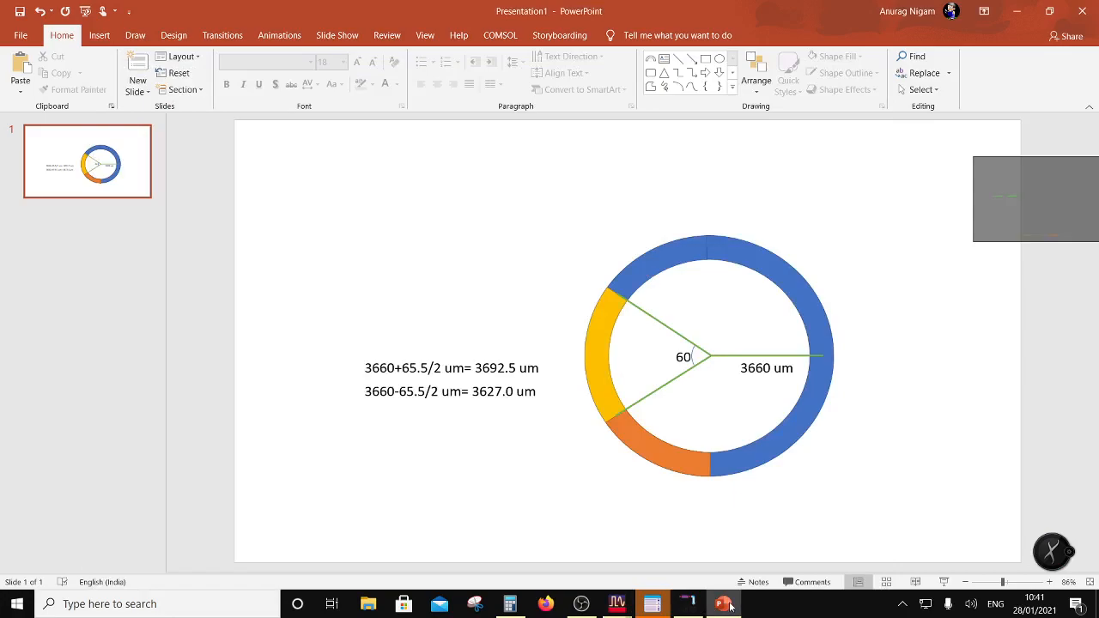
pyautogui.click(726, 605)
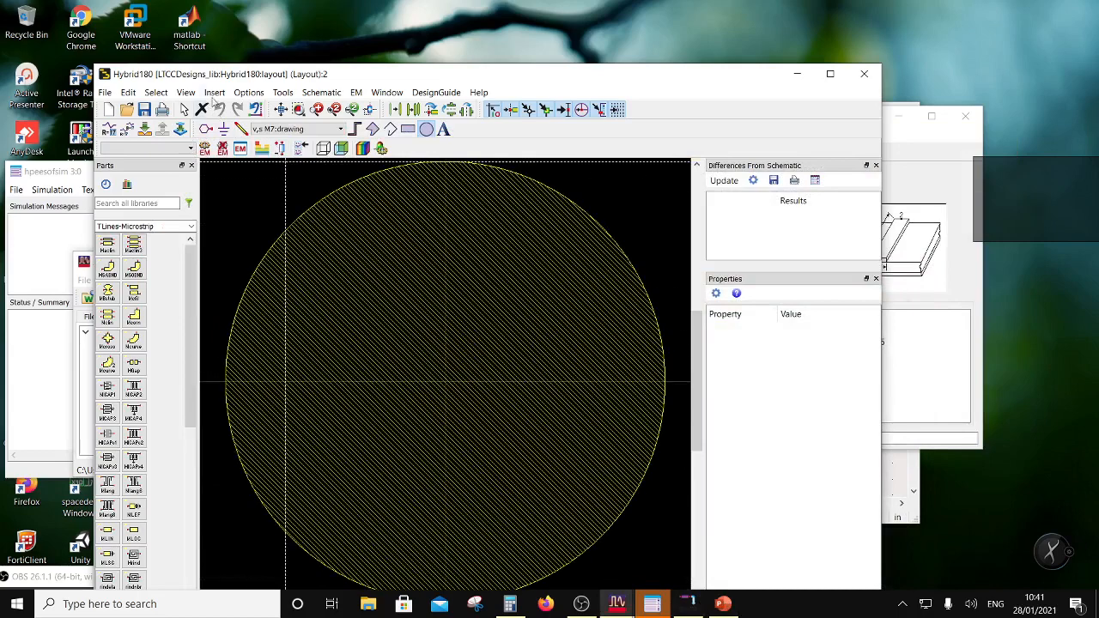
pyautogui.click(215, 91)
pyautogui.click(264, 544)
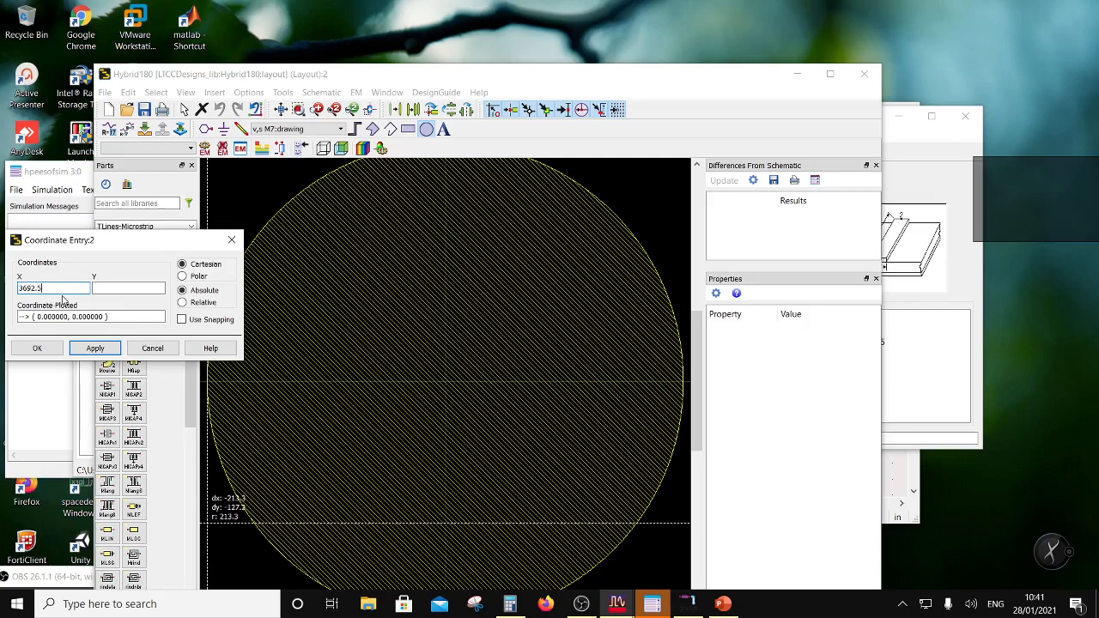
pyautogui.click(122, 290)
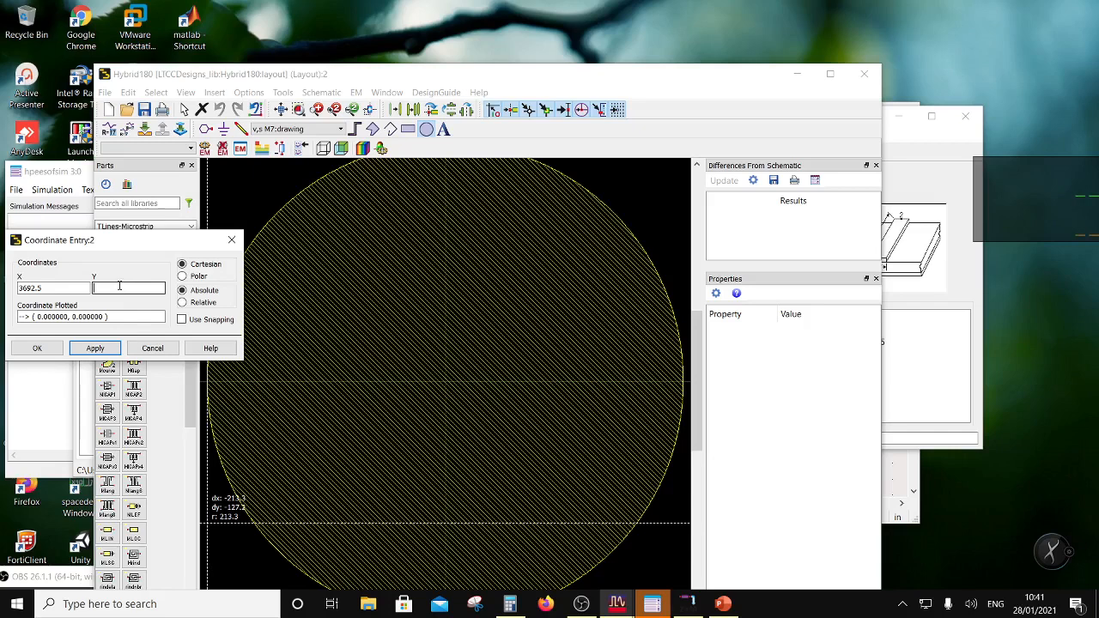
pyautogui.click(46, 352)
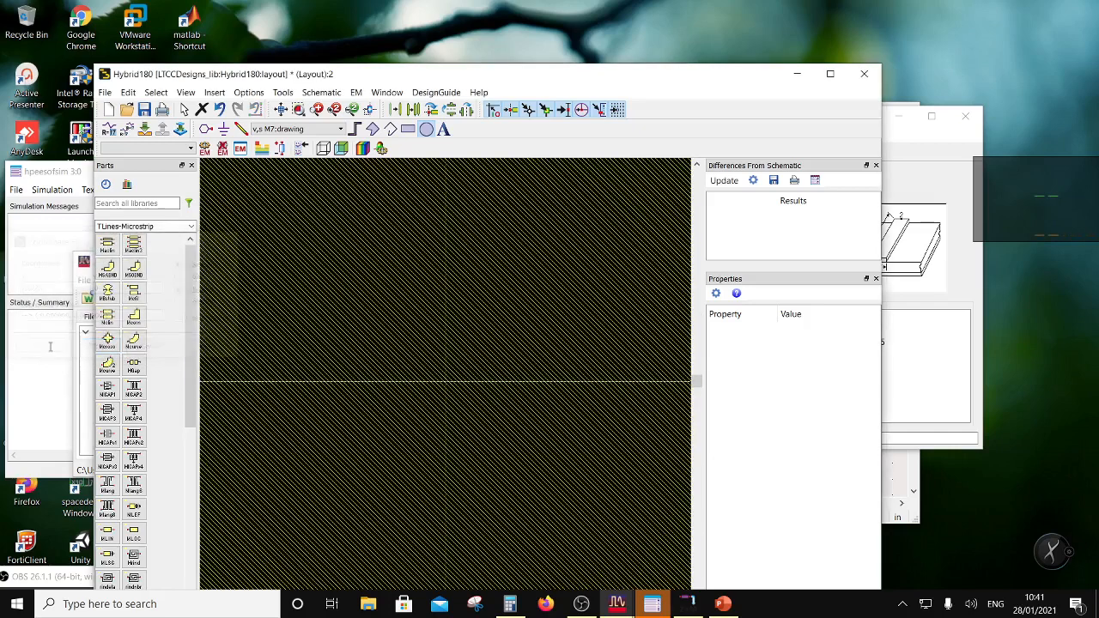
# Check the inner radius in PowerPoint and draw a concentric circle from the origin through the coordinates 3627, 0.
pyautogui.scroll(-5, 453, 390)
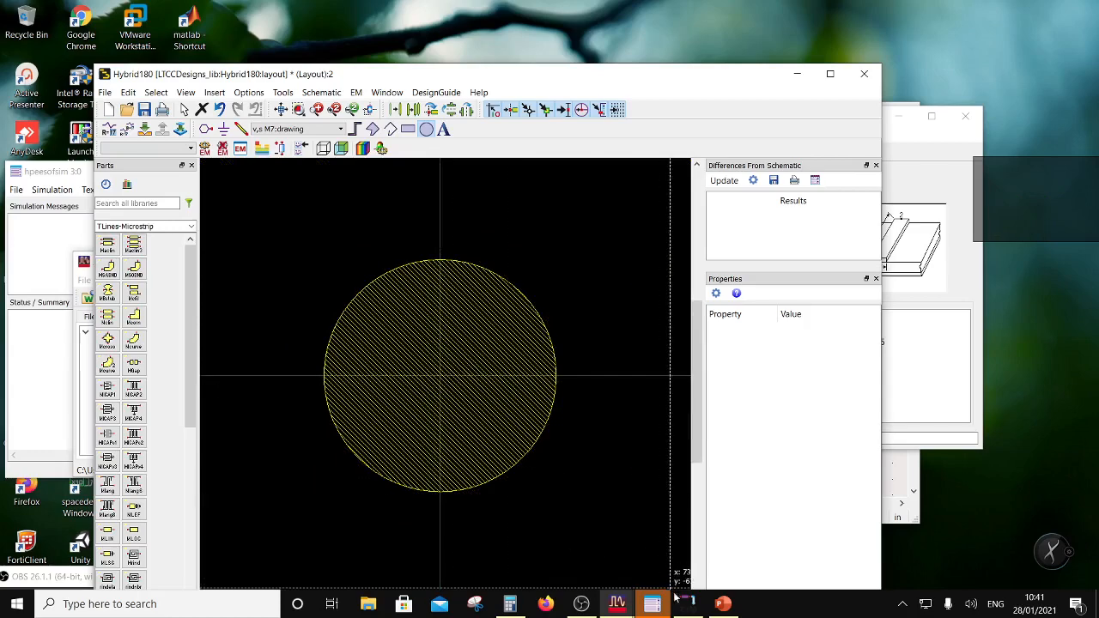
pyautogui.click(727, 605)
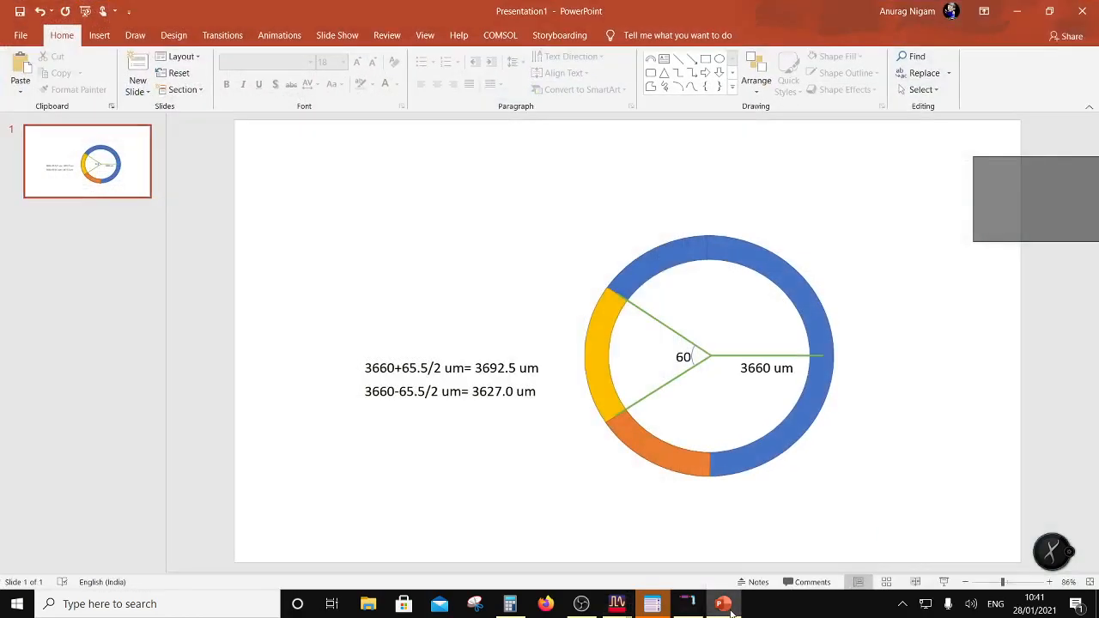
pyautogui.click(728, 606)
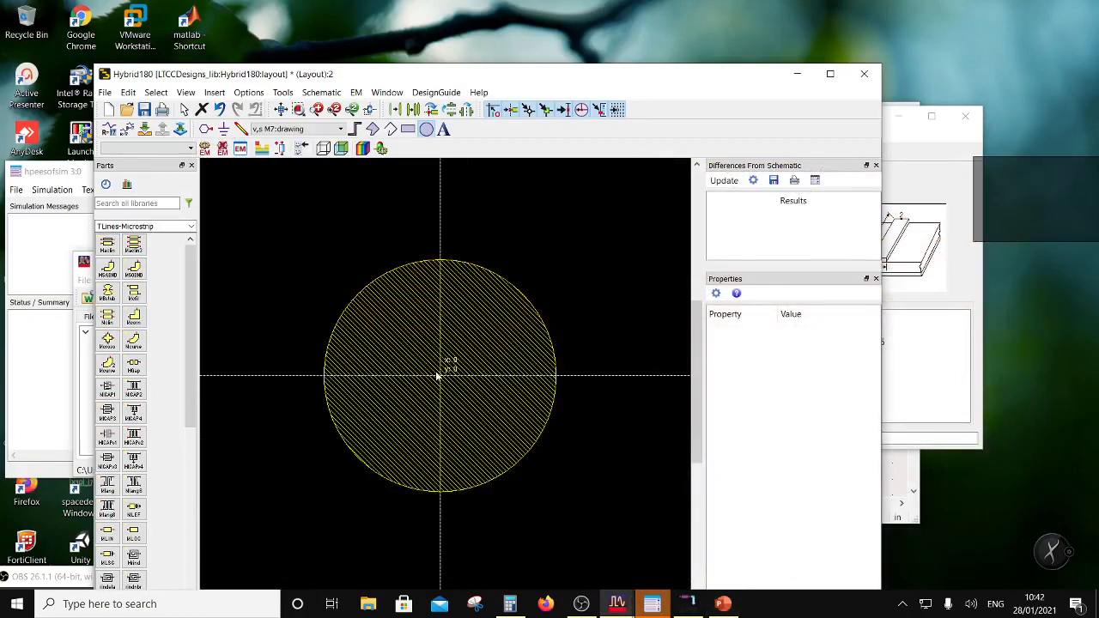
pyautogui.click(440, 375)
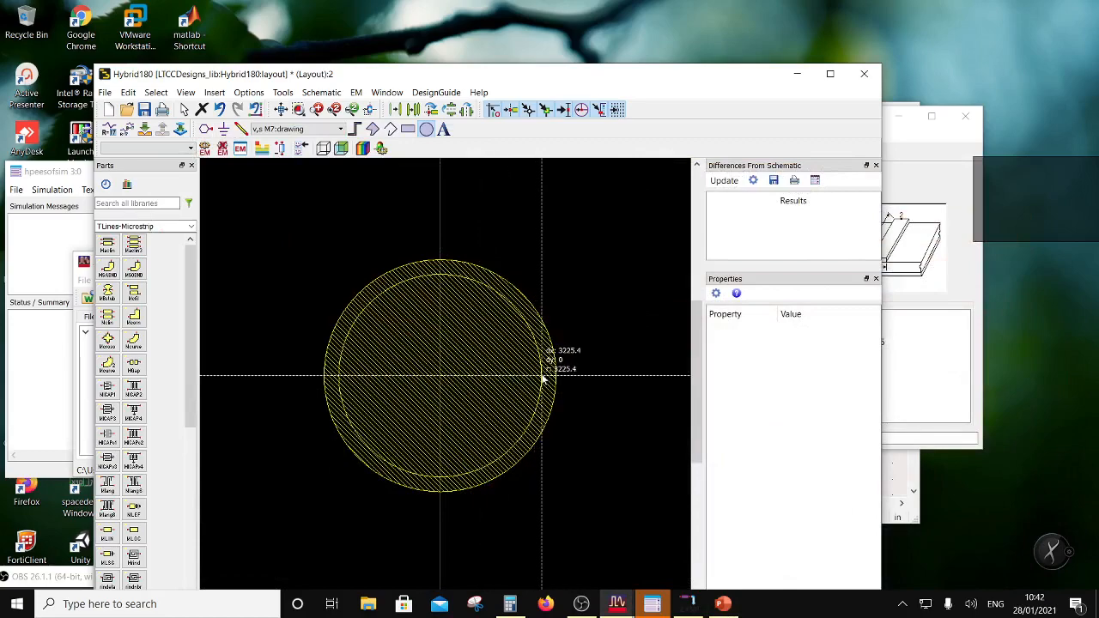
pyautogui.click(215, 92)
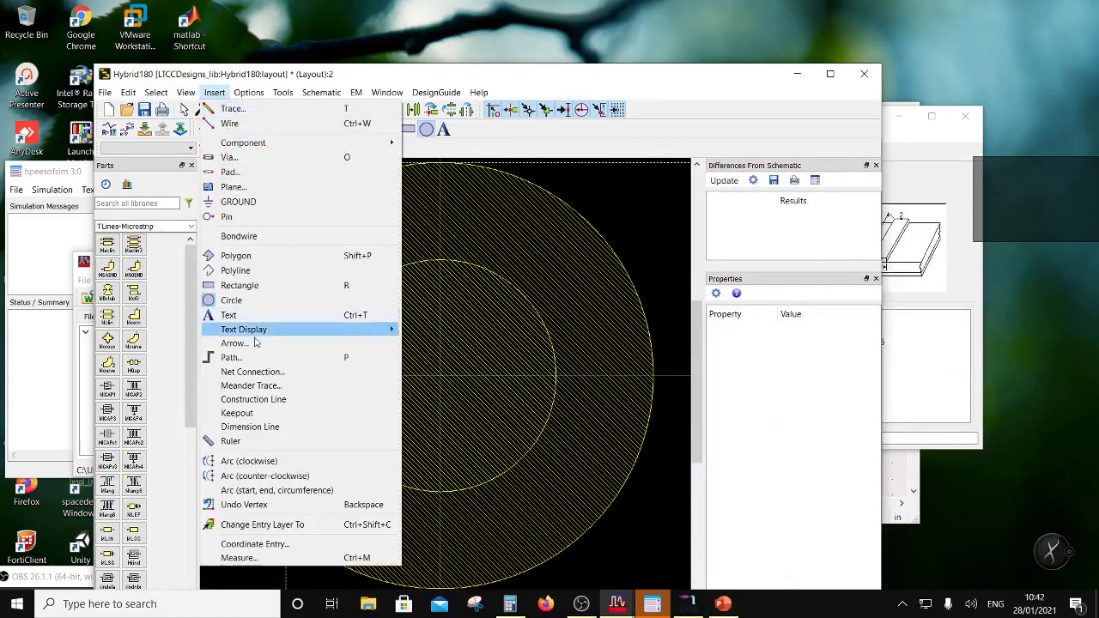
pyautogui.click(255, 544)
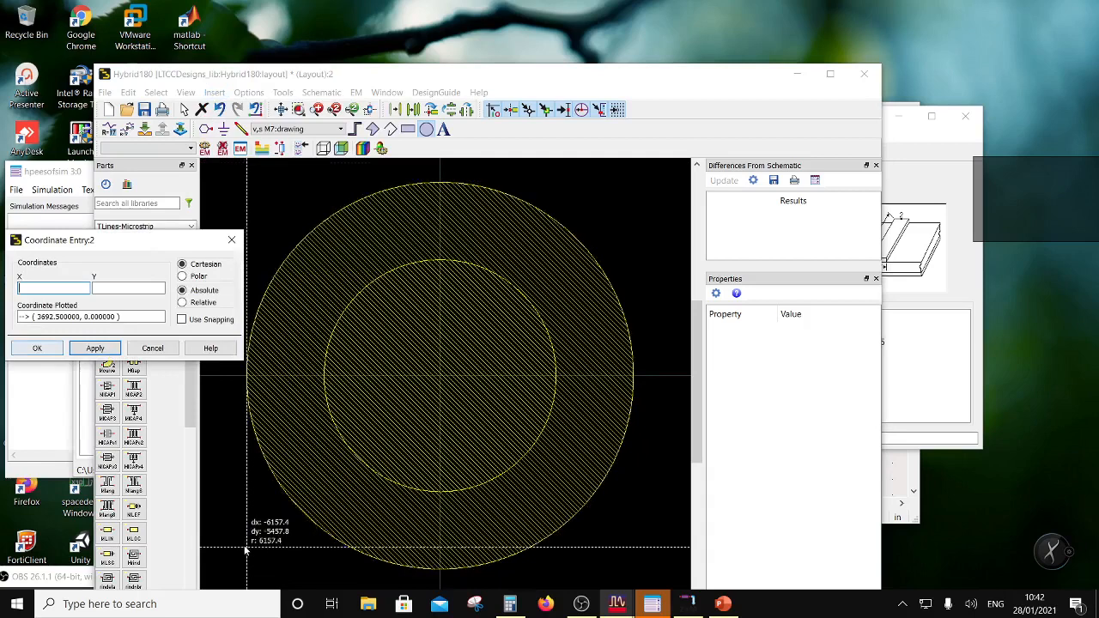
pyautogui.click(56, 289)
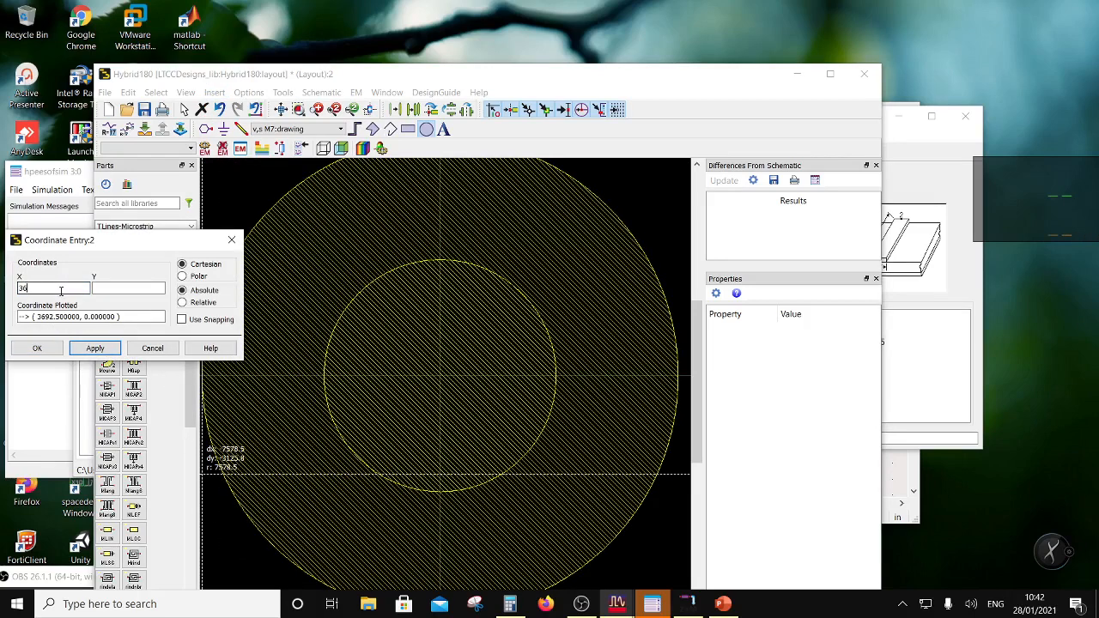
pyautogui.write('3627')
pyautogui.click(121, 284)
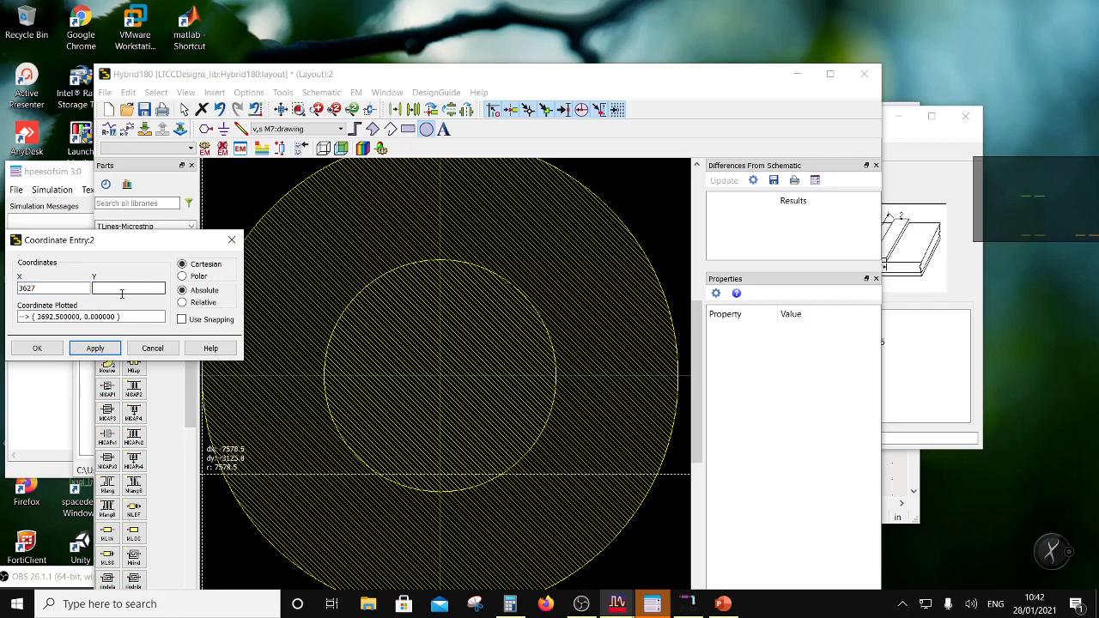
pyautogui.write('0')
pyautogui.click(37, 348)
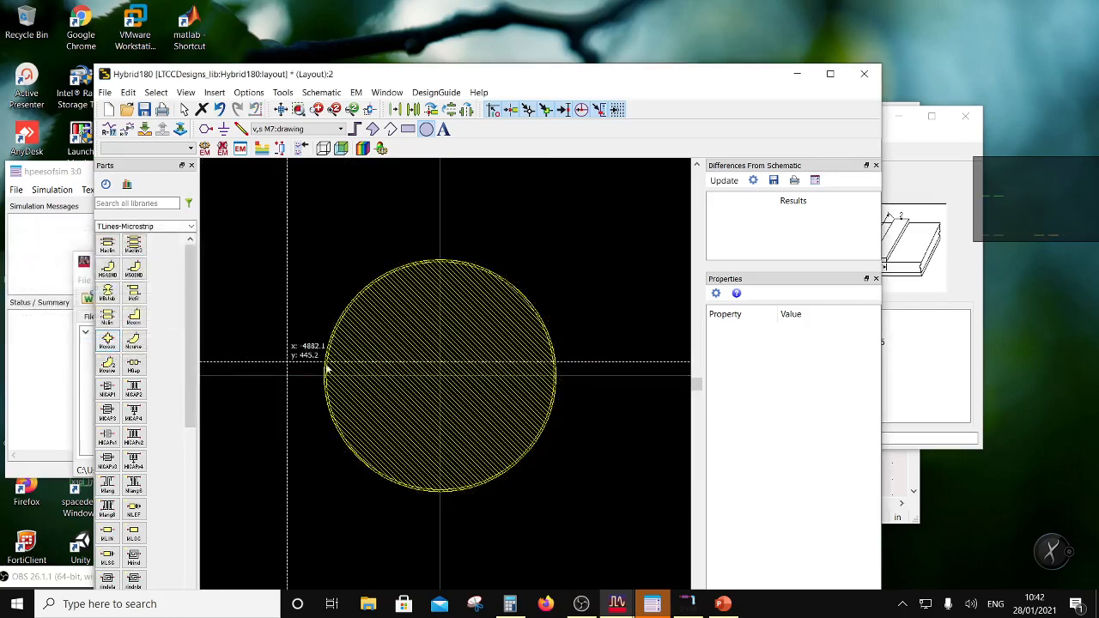
pyautogui.press('Escape')
# Measure the spacing between the inner and outer circles at their right-hand edge near the horizontal axis.
pyautogui.scroll(4, 467, 352)
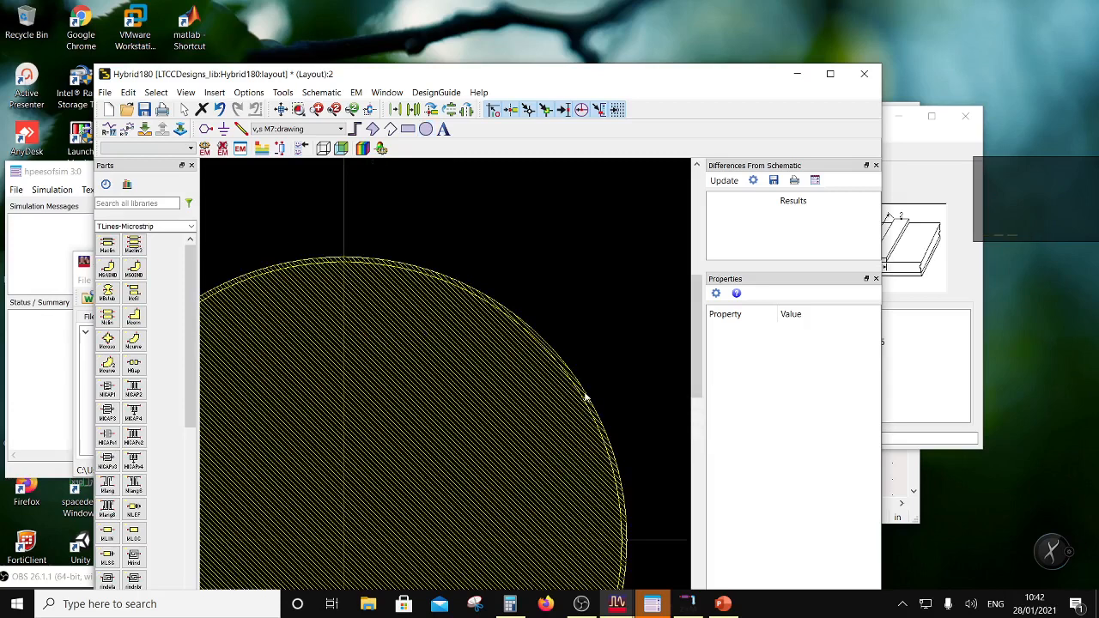
pyautogui.scroll(2, 464, 392)
pyautogui.scroll(-1, 473, 417)
pyautogui.scroll(1, 449, 409)
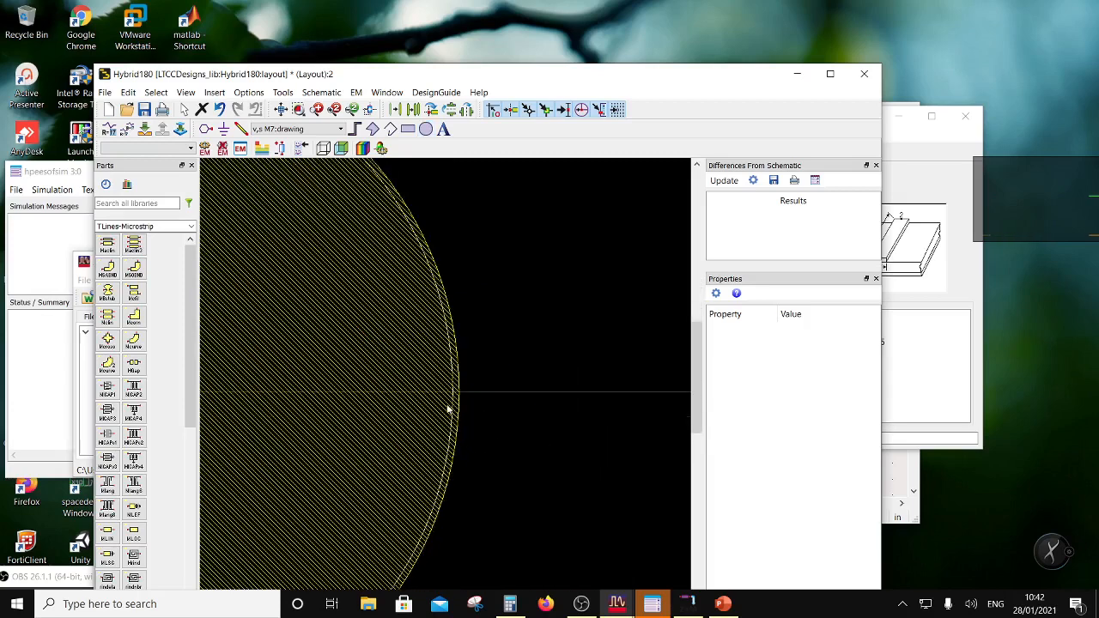
pyautogui.rightClick(523, 397)
pyautogui.click(550, 386)
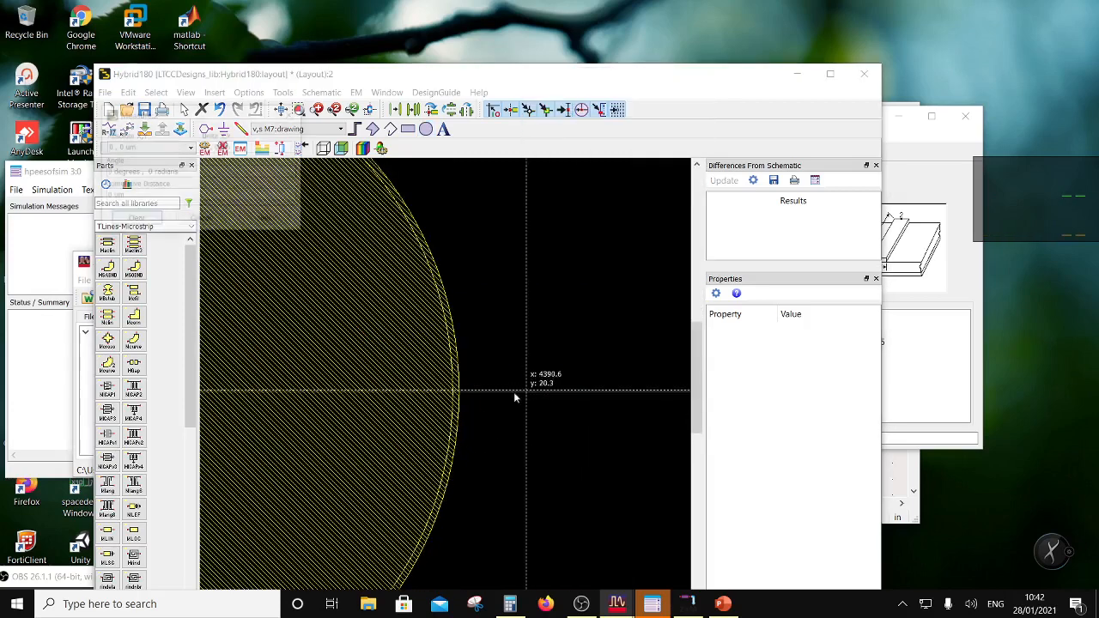
pyautogui.click(454, 397)
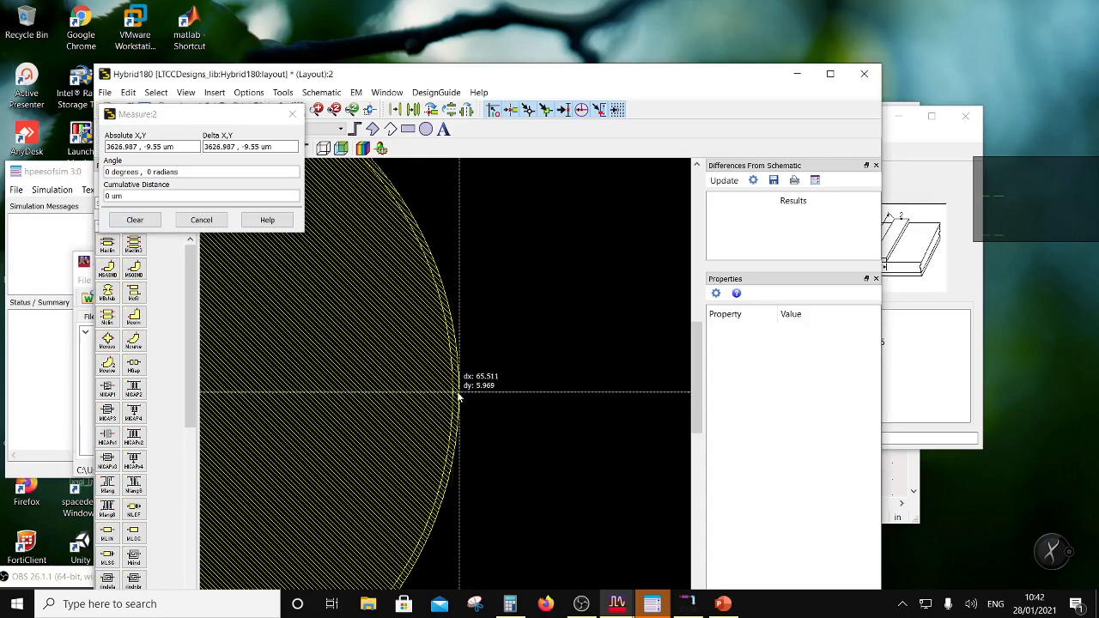
pyautogui.scroll(1, 458, 397)
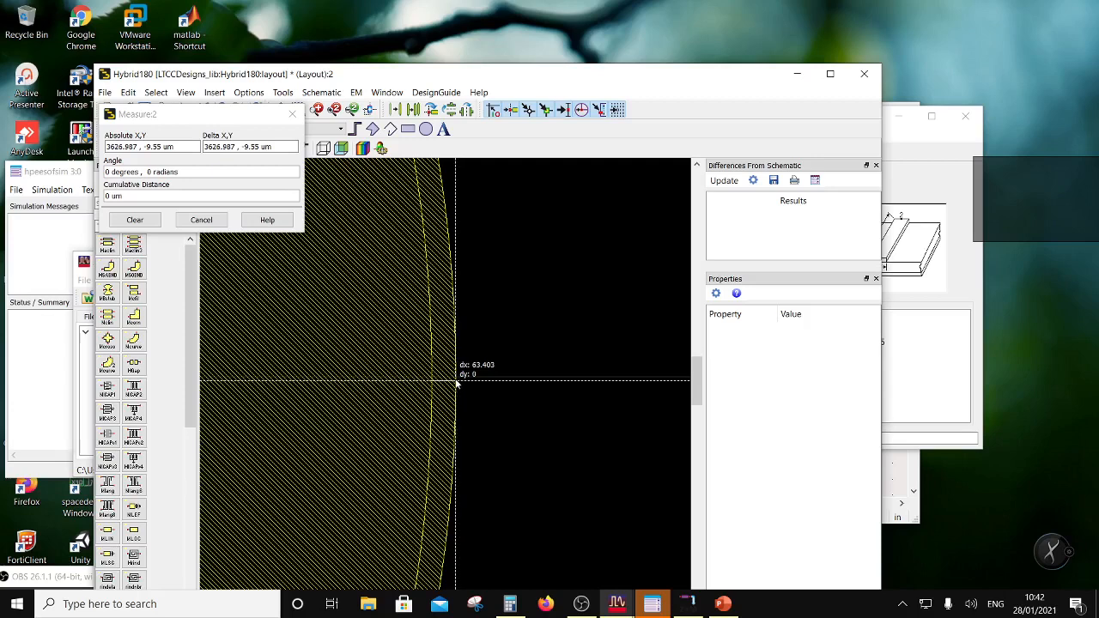
pyautogui.scroll(1, 456, 382)
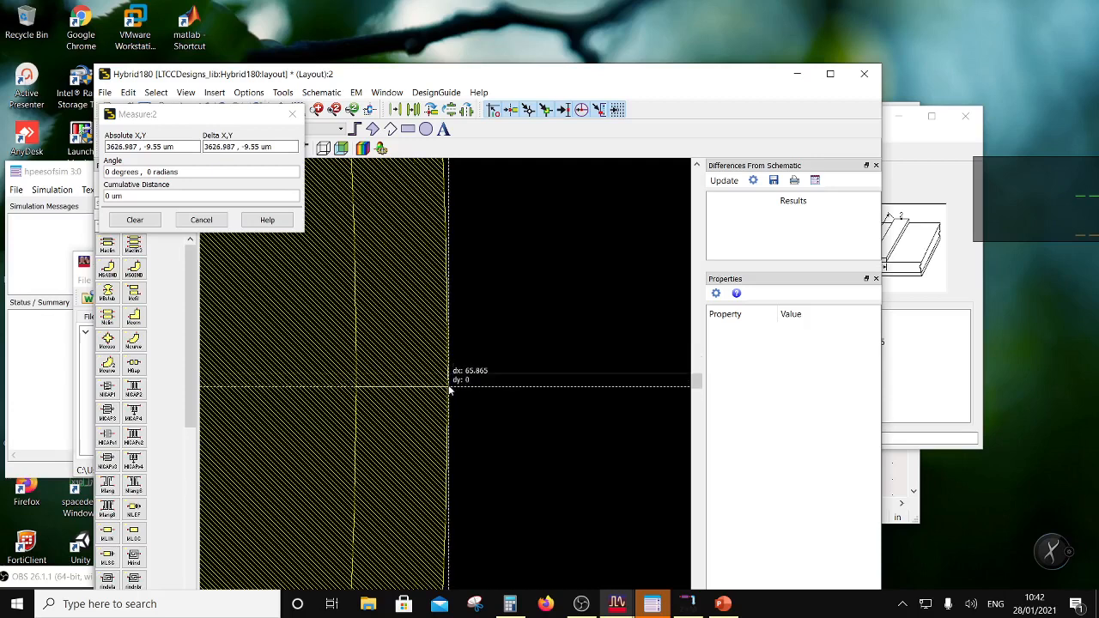
pyautogui.press('Escape')
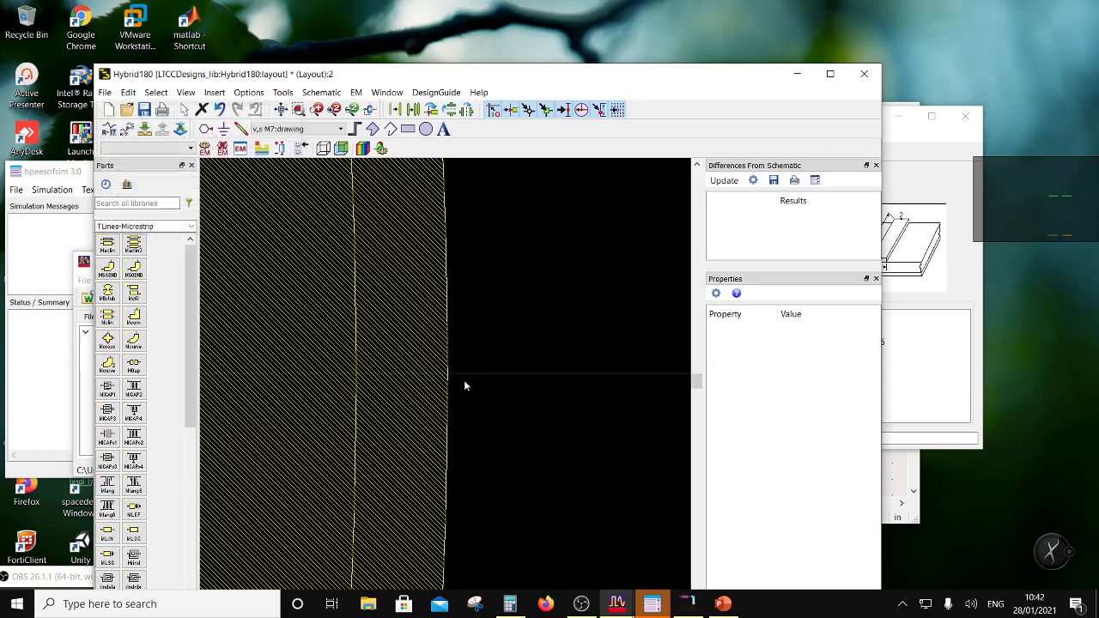
# Repeat the spacing measurement at close range, starting on the inner circle's edge and ending on the outer circle.
pyautogui.rightClick(495, 230)
pyautogui.click(554, 546)
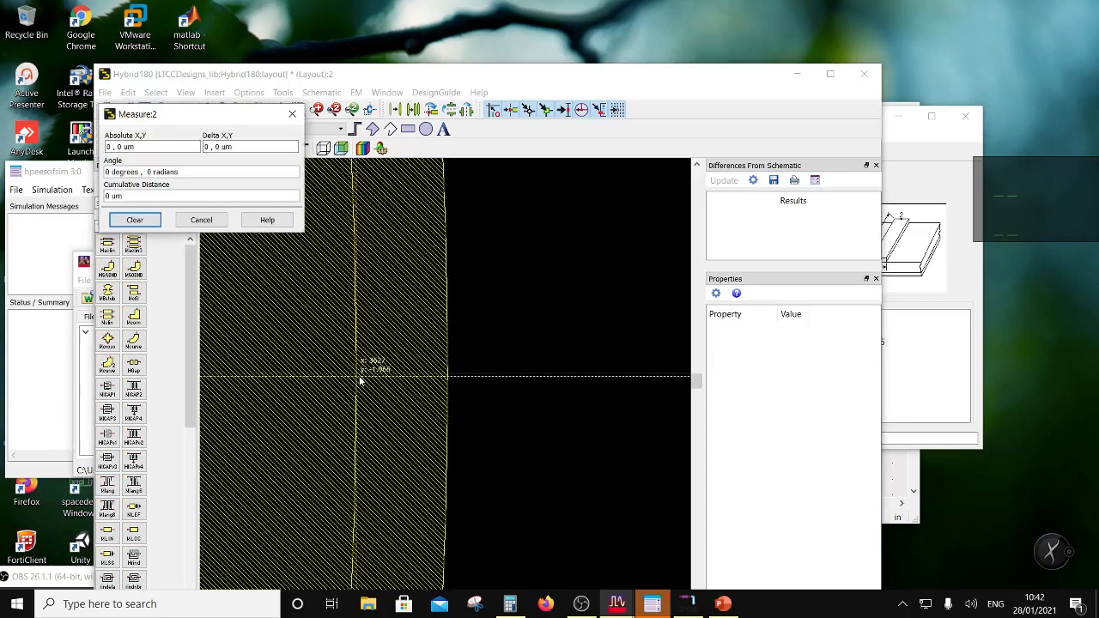
pyautogui.click(408, 380)
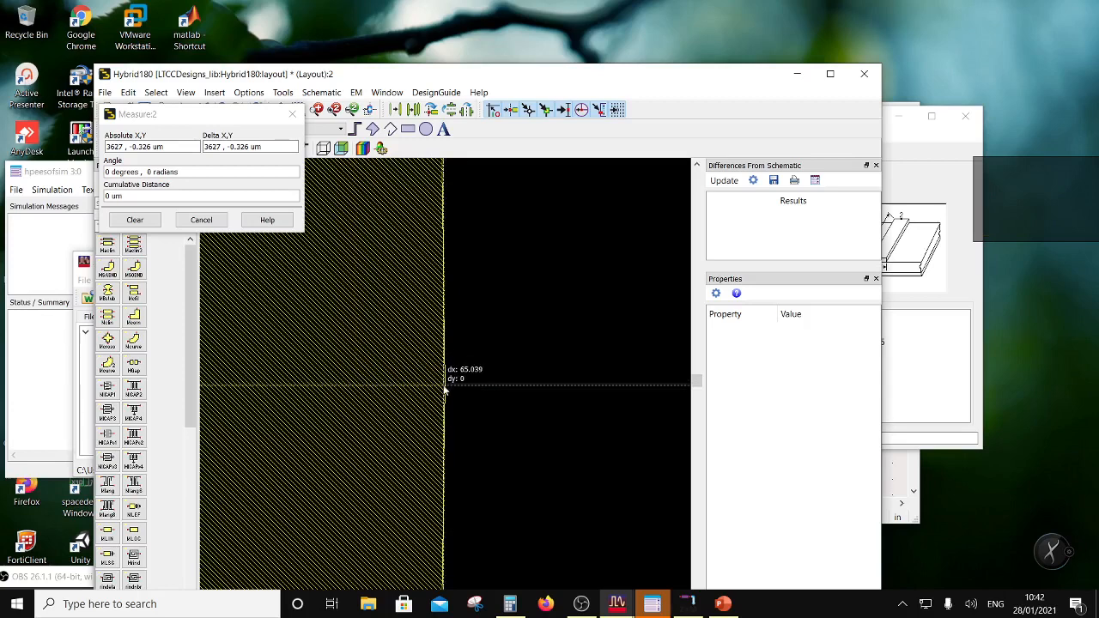
pyautogui.press('Escape')
pyautogui.scroll(-6, 372, 383)
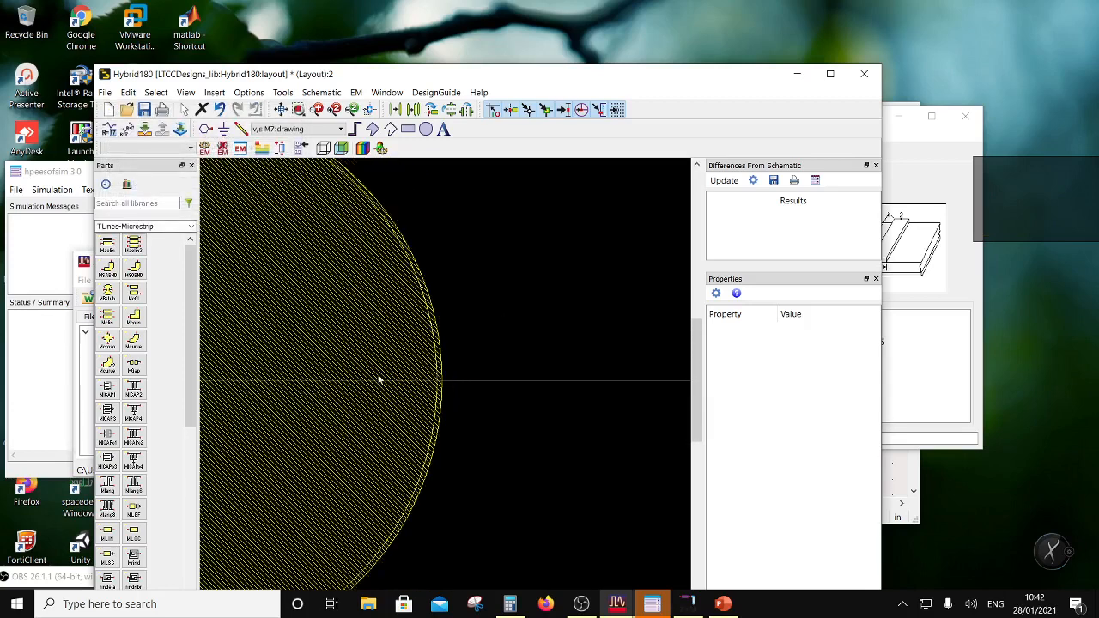
# Select both concentric circles and merge them with Union Minus Intersection to form a thin ring.
pyautogui.scroll(-3, 378, 379)
pyautogui.scroll(2, 408, 386)
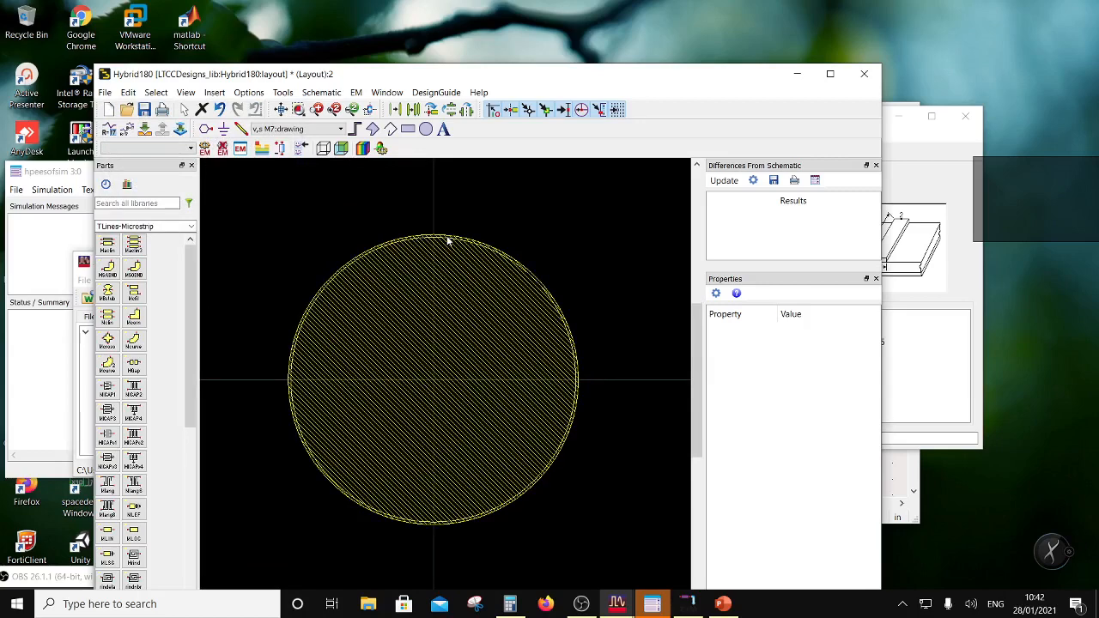
pyautogui.scroll(3, 447, 241)
pyautogui.click(431, 379)
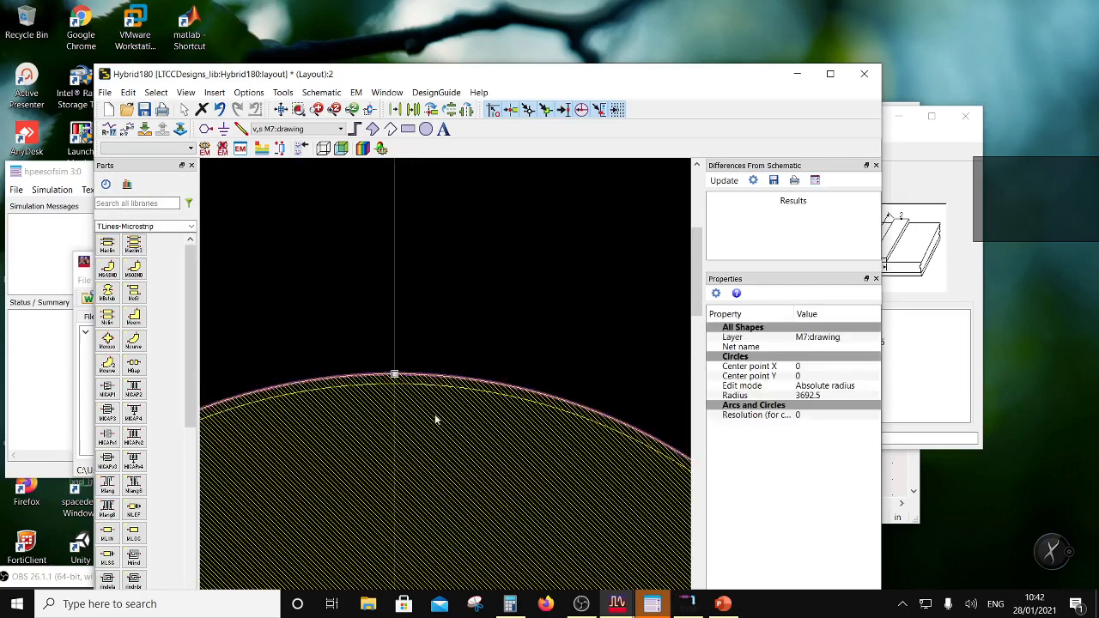
pyautogui.click(433, 414)
pyautogui.click(429, 397)
pyautogui.keyDown('ctrl'); pyautogui.click(439, 422); pyautogui.keyUp('ctrl')
pyautogui.click(122, 96)
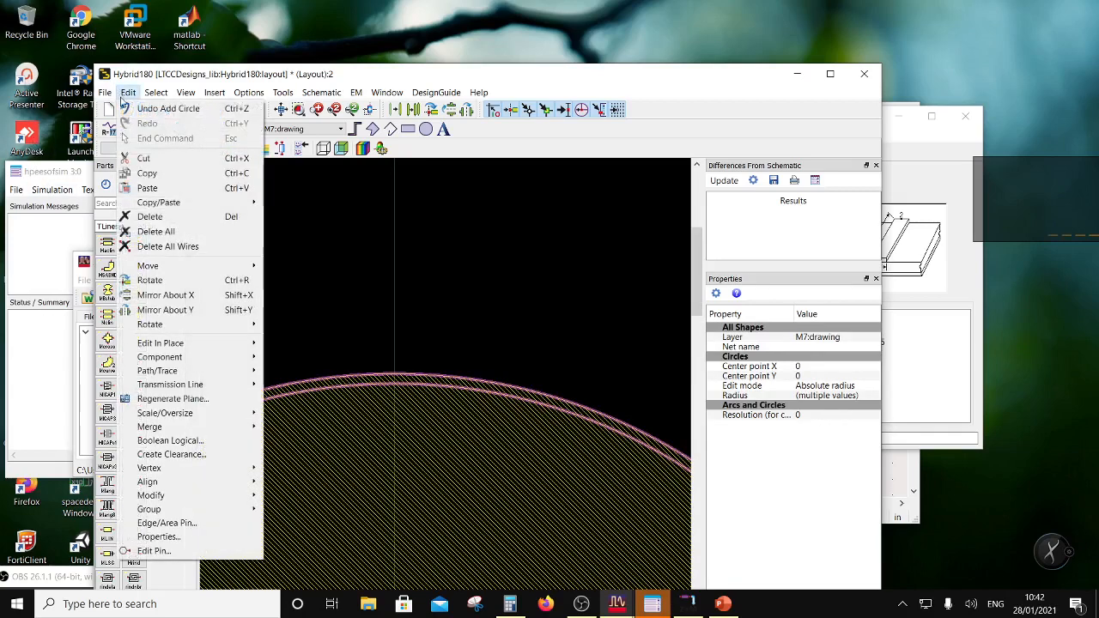
pyautogui.moveTo(173, 427)
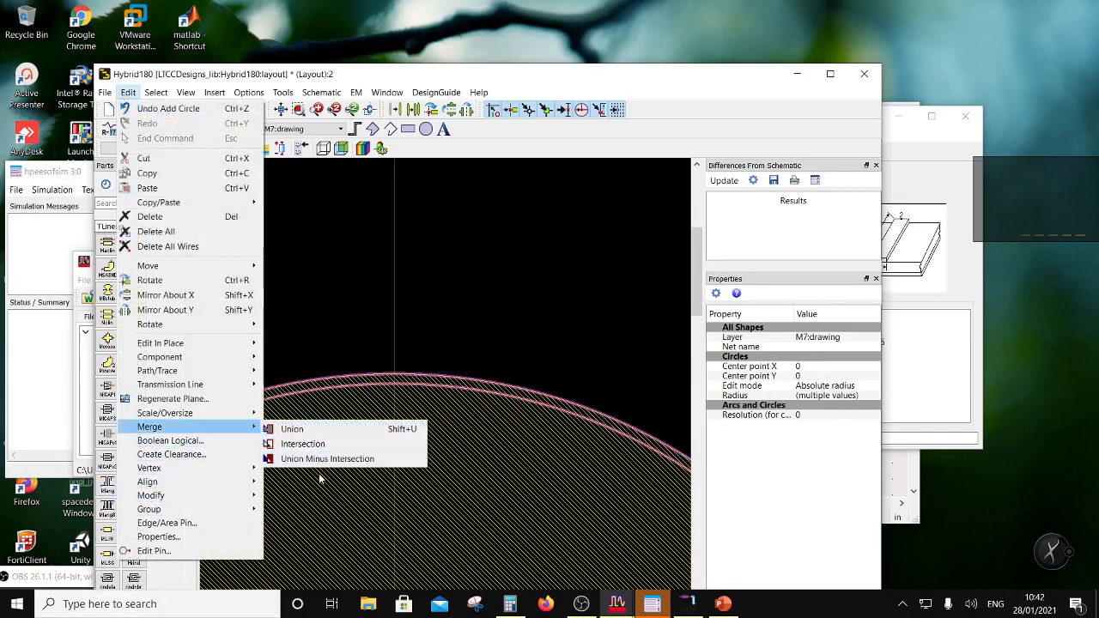
pyautogui.click(325, 462)
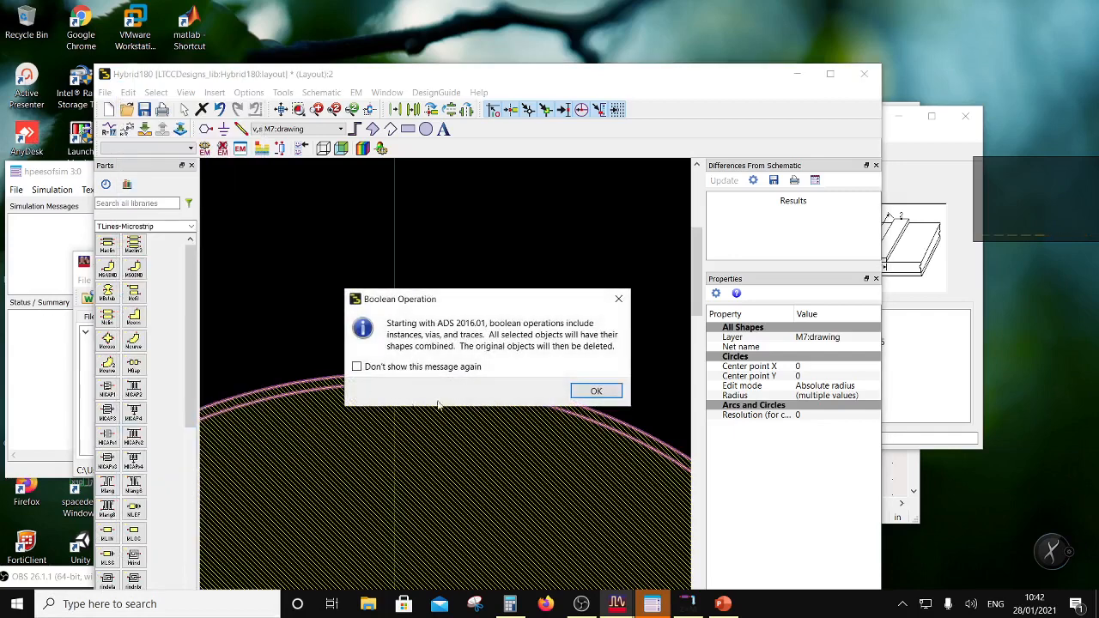
pyautogui.click(595, 392)
pyautogui.scroll(-5, 467, 329)
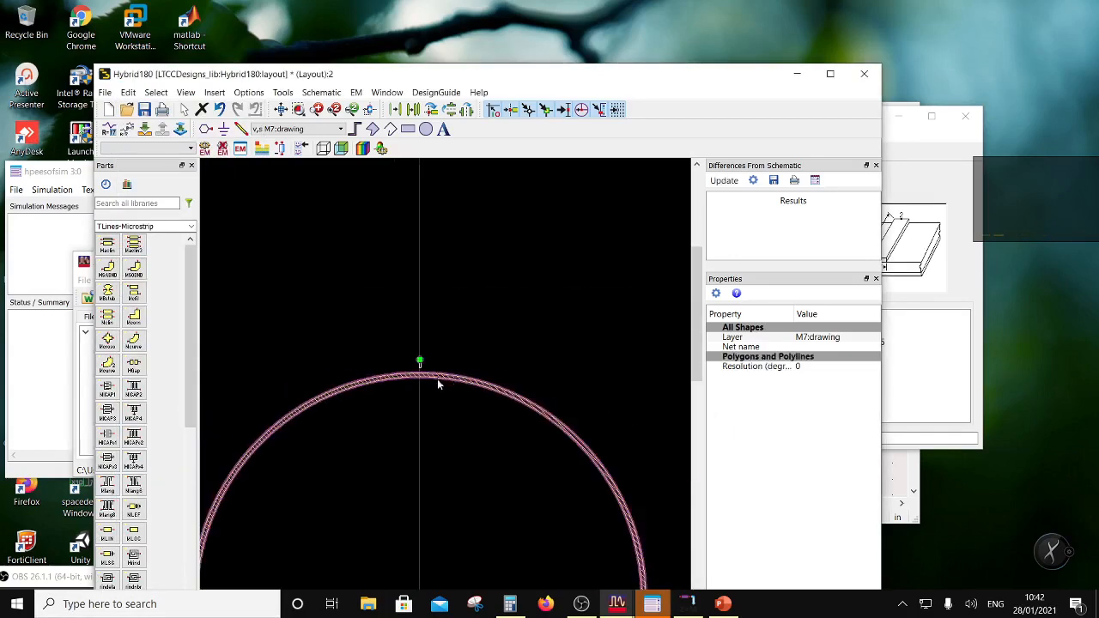
pyautogui.scroll(2, 426, 402)
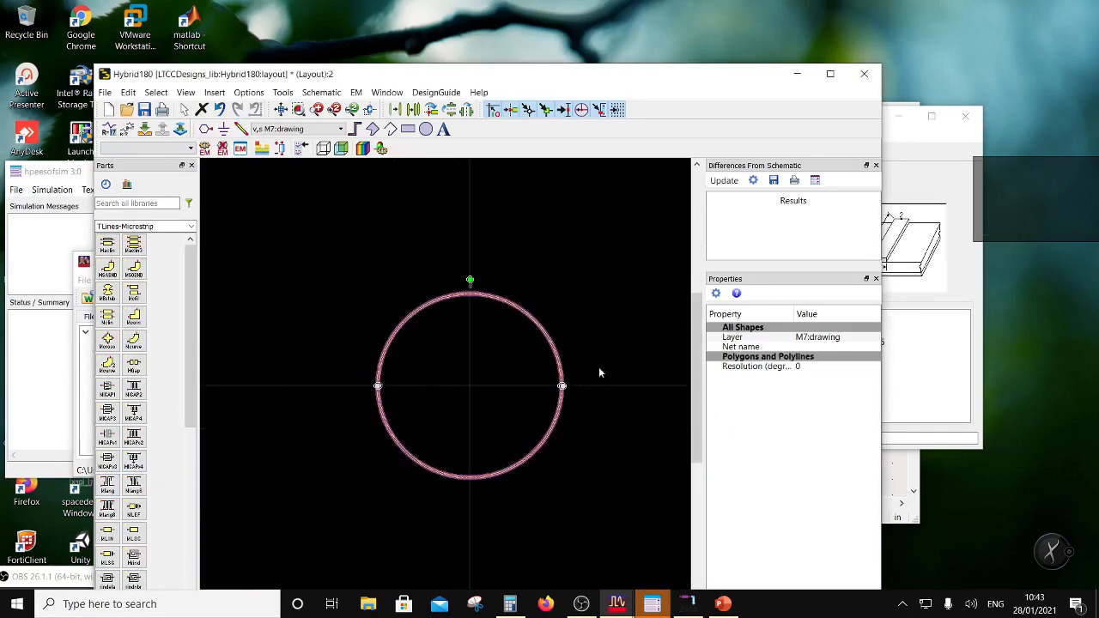
pyautogui.click(573, 383)
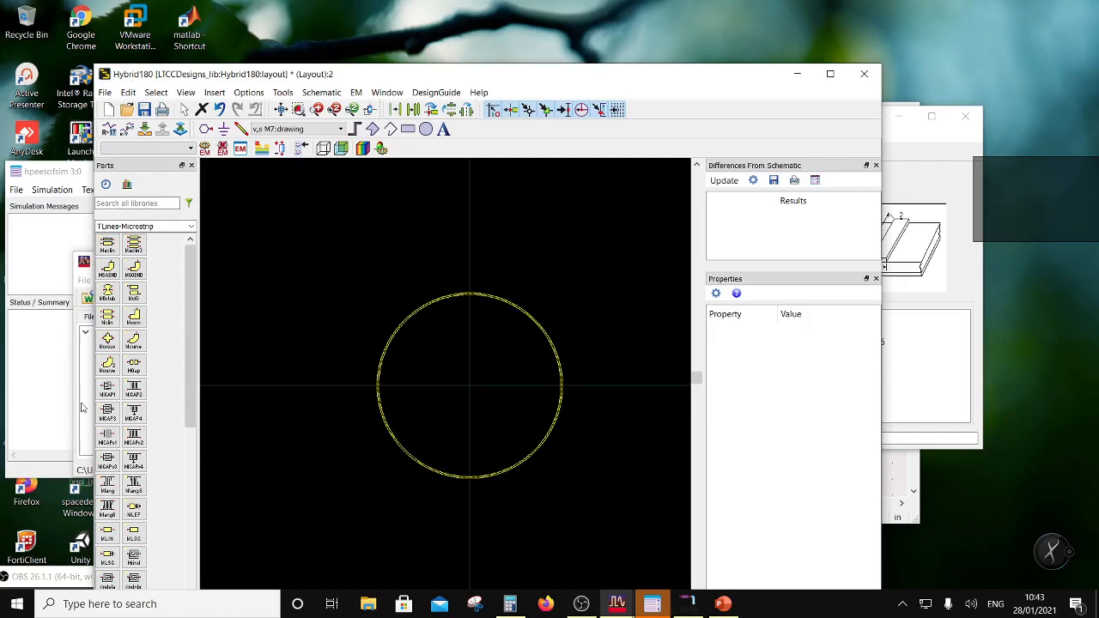
# Start inserting an MRSTUB radial stub with Wi 2 um, L 3692.5 um and Angle 60 degrees.
pyautogui.scroll(-5, 127, 438)
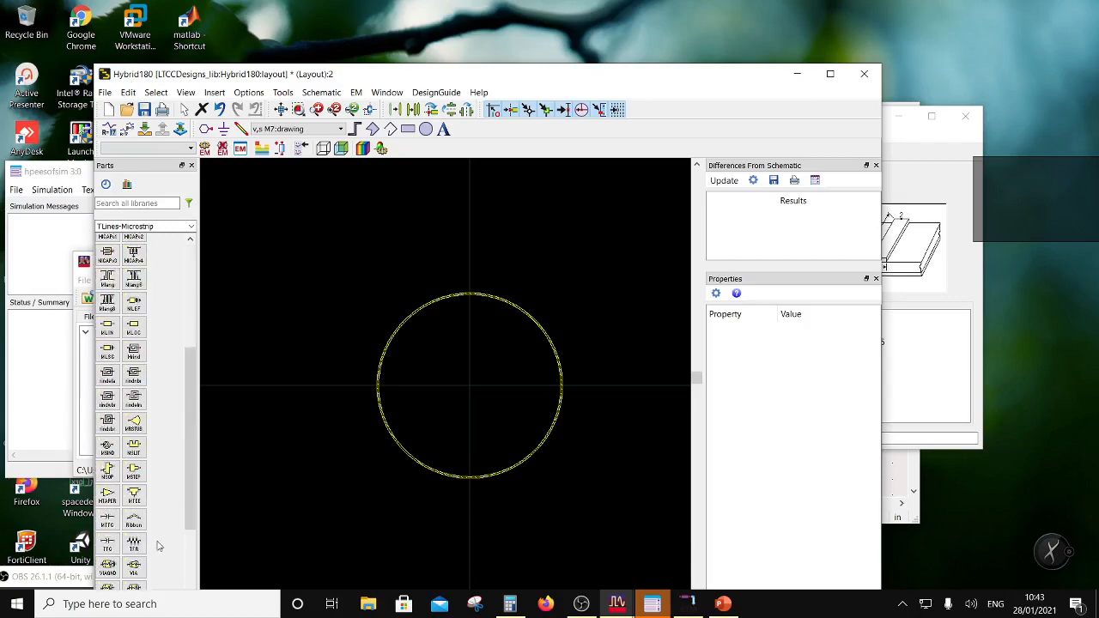
pyautogui.click(133, 424)
pyautogui.click(149, 208)
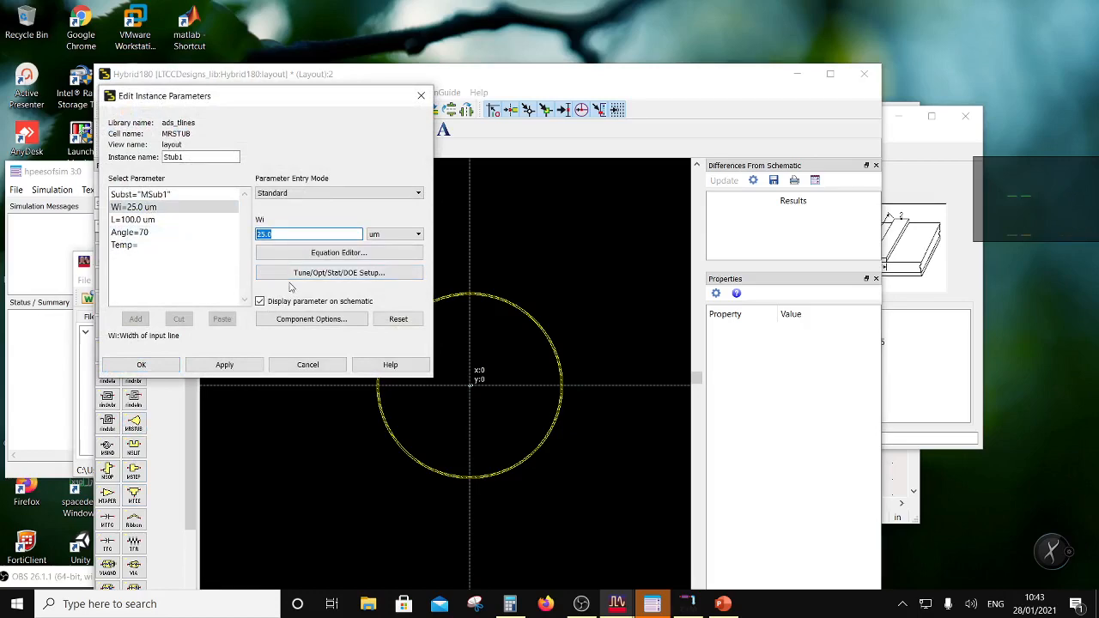
pyautogui.write('2')
pyautogui.click(136, 220)
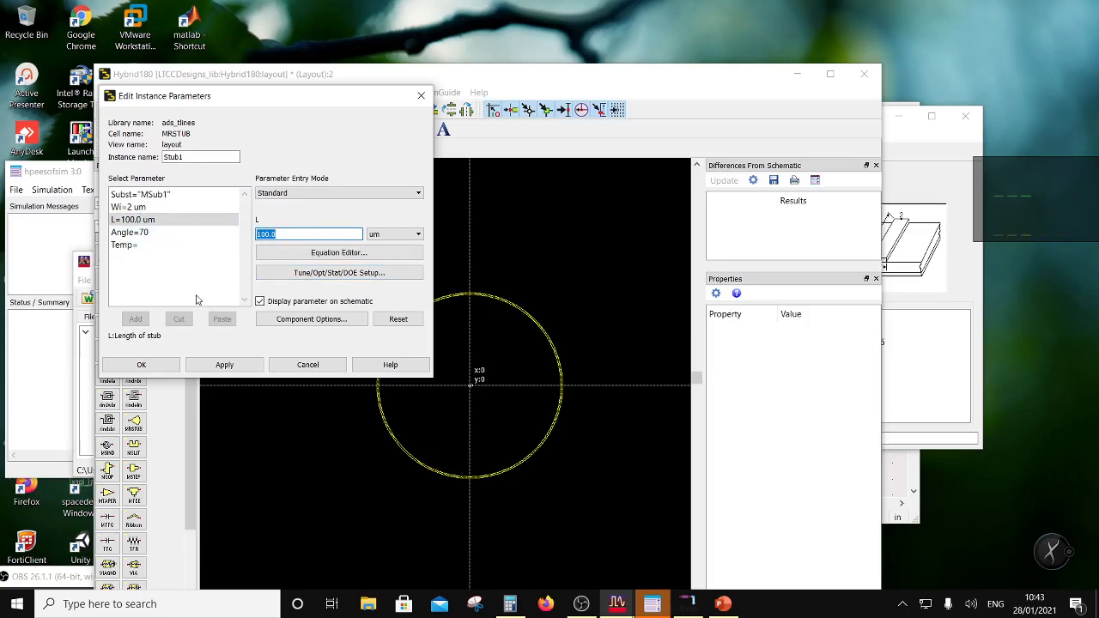
pyautogui.write('3692.5')
pyautogui.click(159, 233)
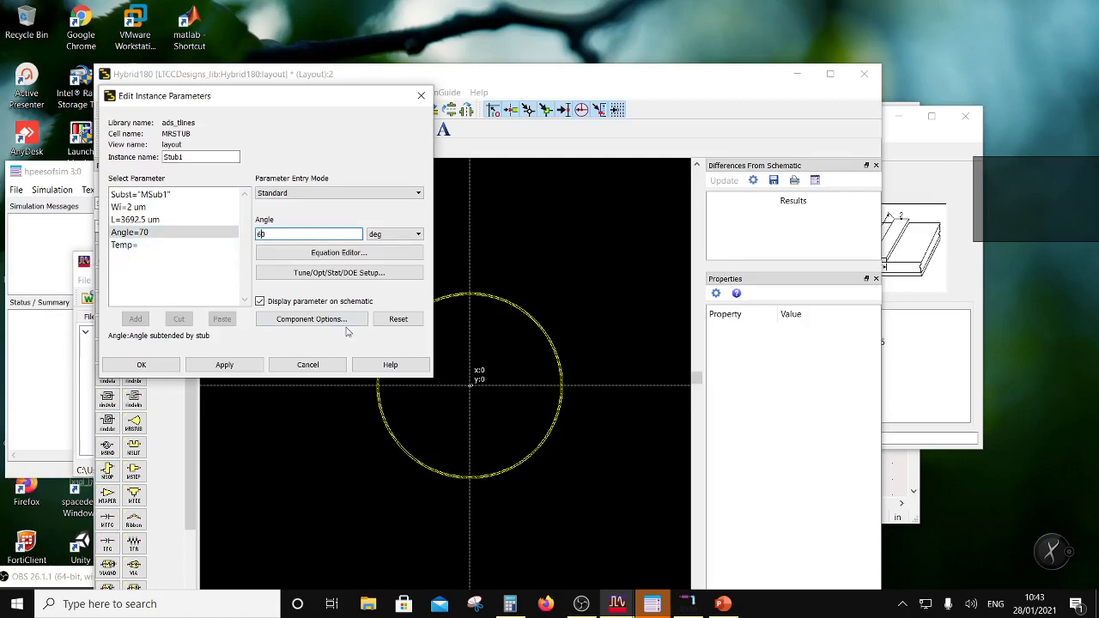
pyautogui.click(244, 364)
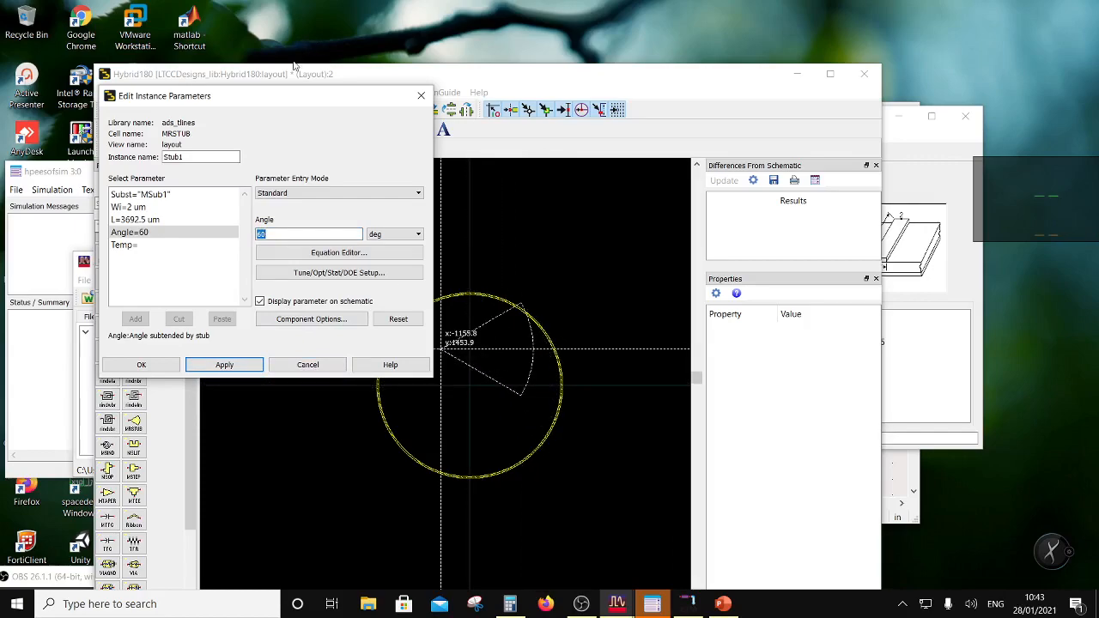
# Flip the radial stub horizontally so it opens towards the ring's left side and place its tip at exact coordinates 0, 0.
pyautogui.moveTo(327, 95); pyautogui.dragTo(203, 235)
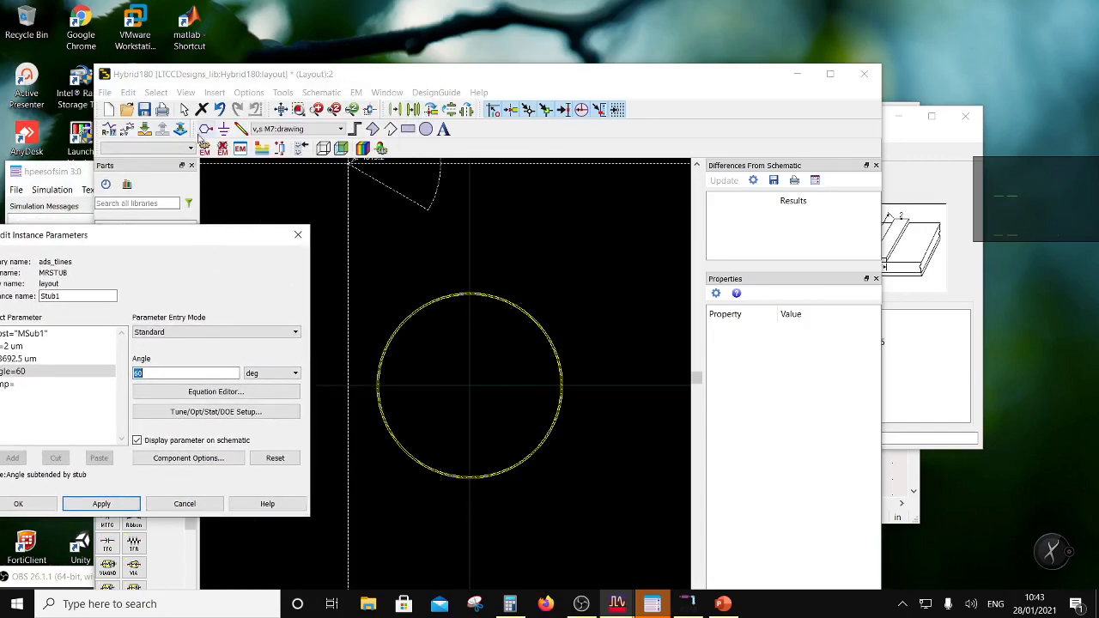
pyautogui.click(468, 112)
pyautogui.scroll(4, 467, 392)
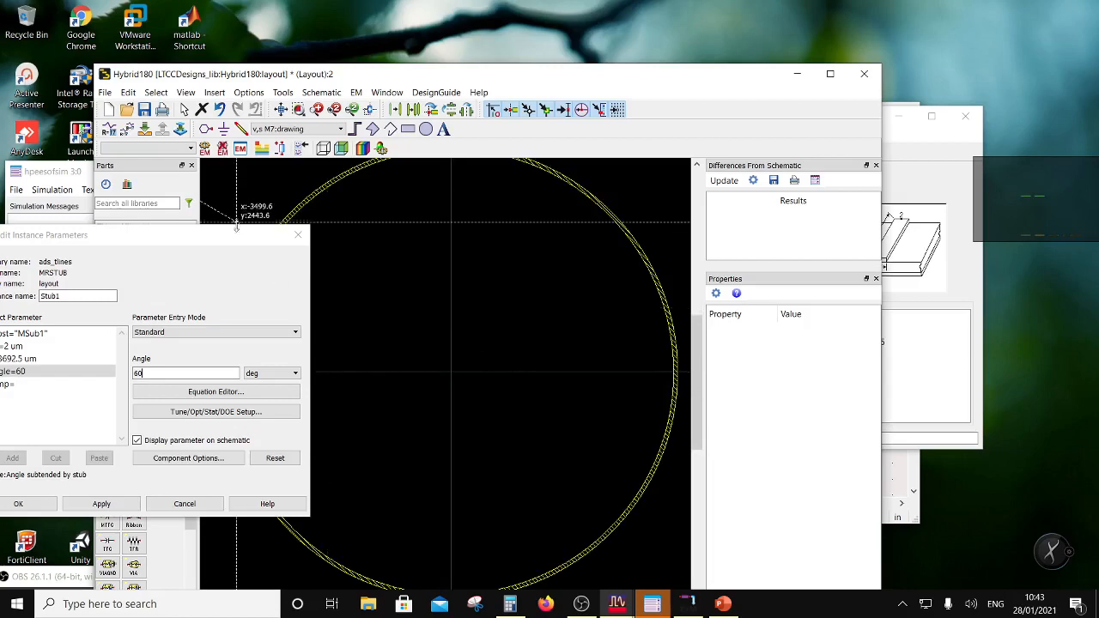
pyautogui.moveTo(243, 236); pyautogui.dragTo(124, 242)
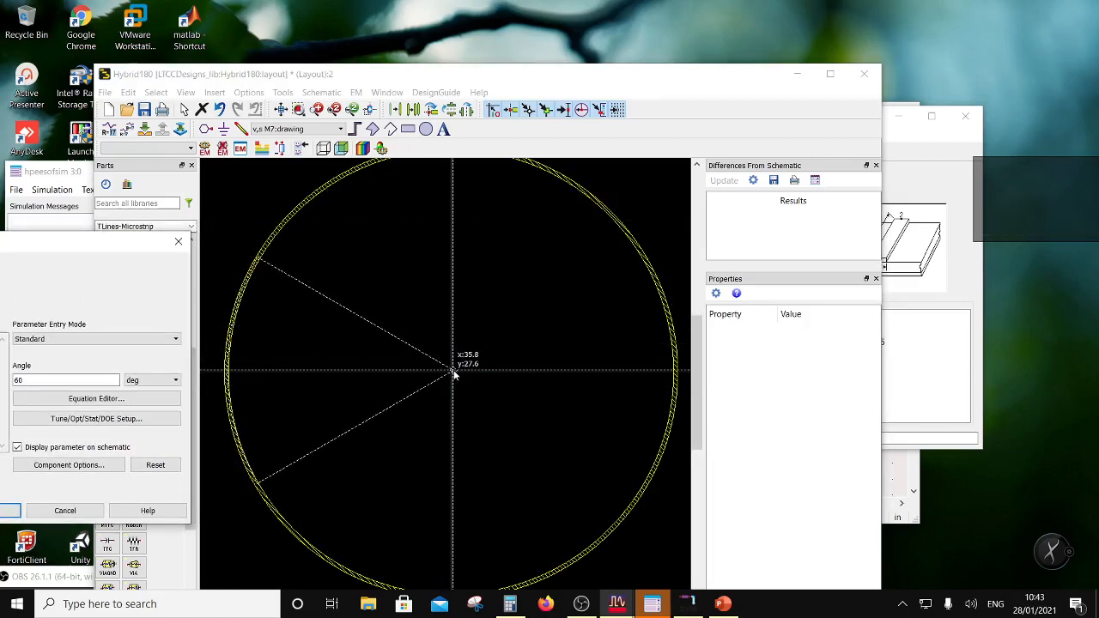
pyautogui.scroll(3, 454, 374)
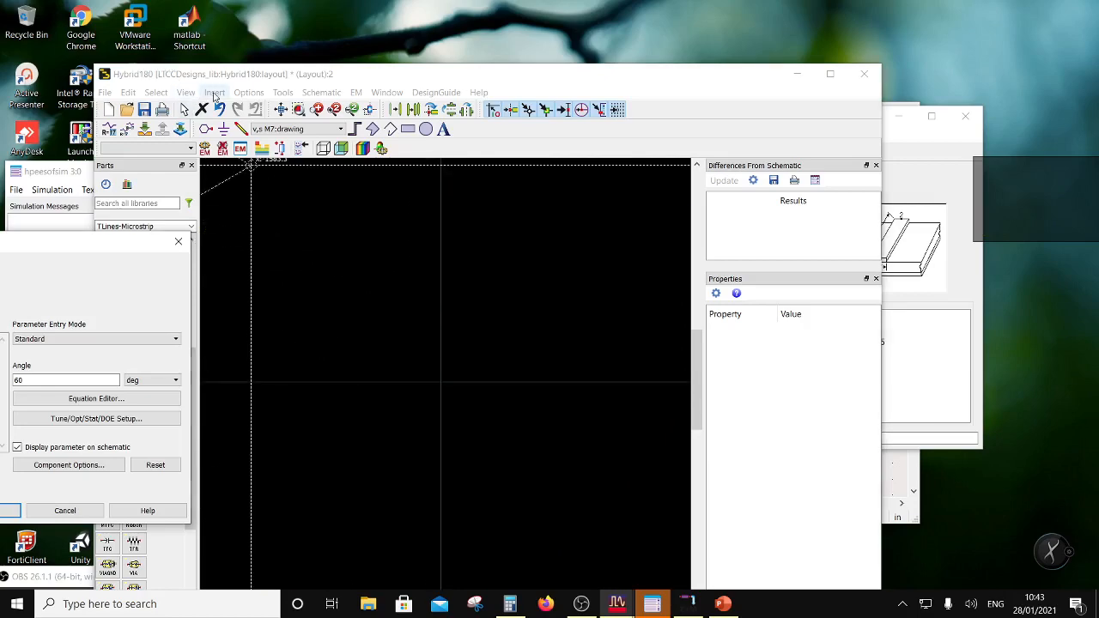
pyautogui.click(215, 92)
pyautogui.click(262, 544)
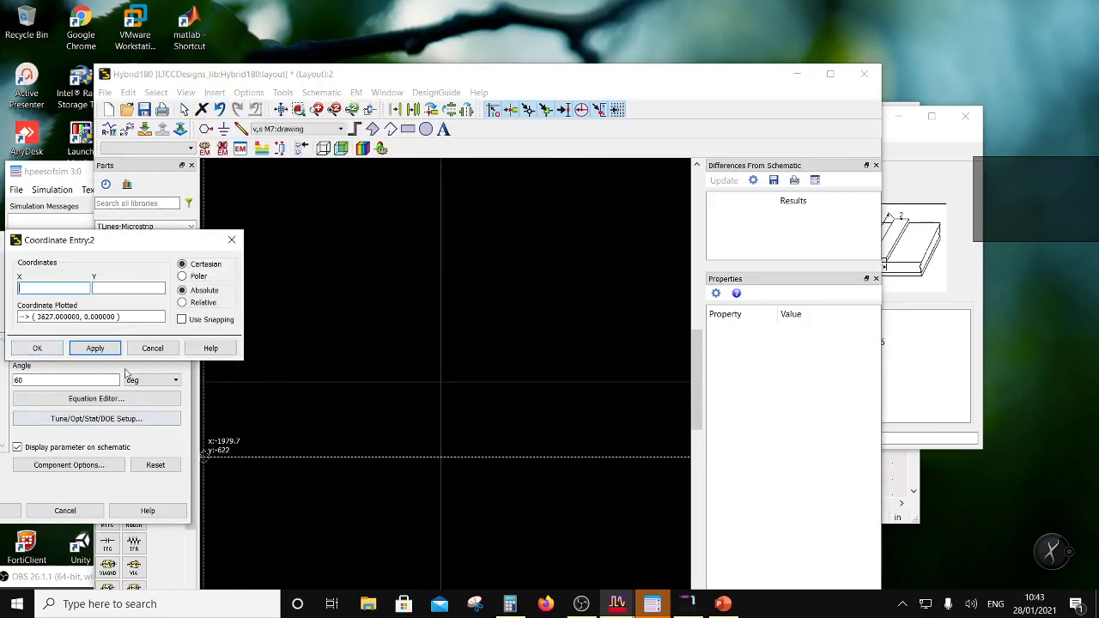
pyautogui.write('0')
pyautogui.click(113, 288)
pyautogui.write('0')
pyautogui.click(41, 348)
pyautogui.press('Escape')
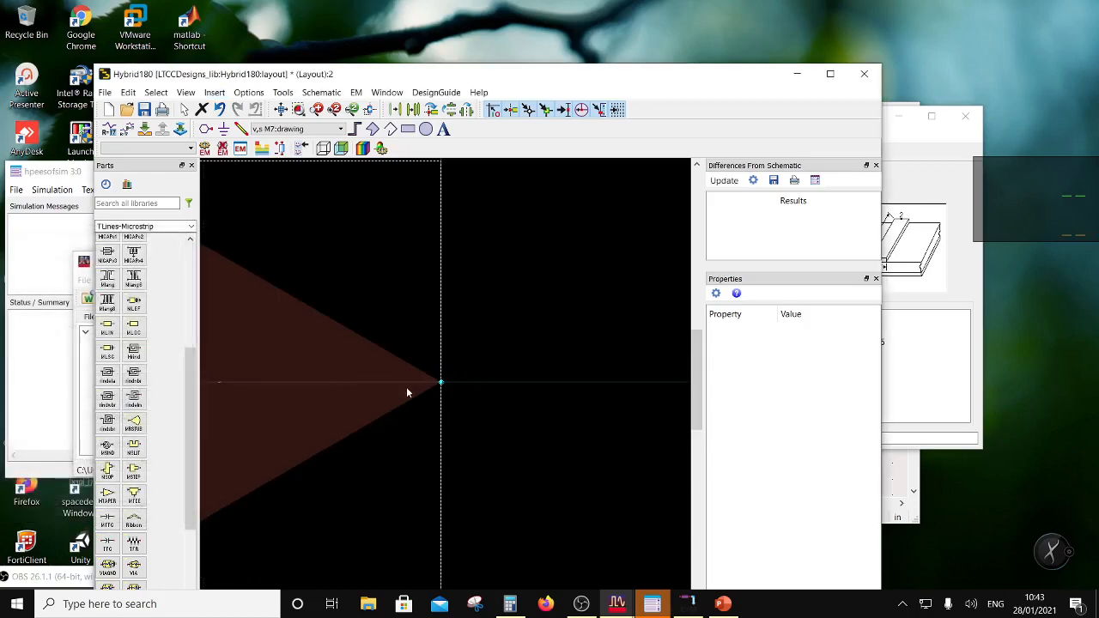
pyautogui.scroll(-3, 406, 388)
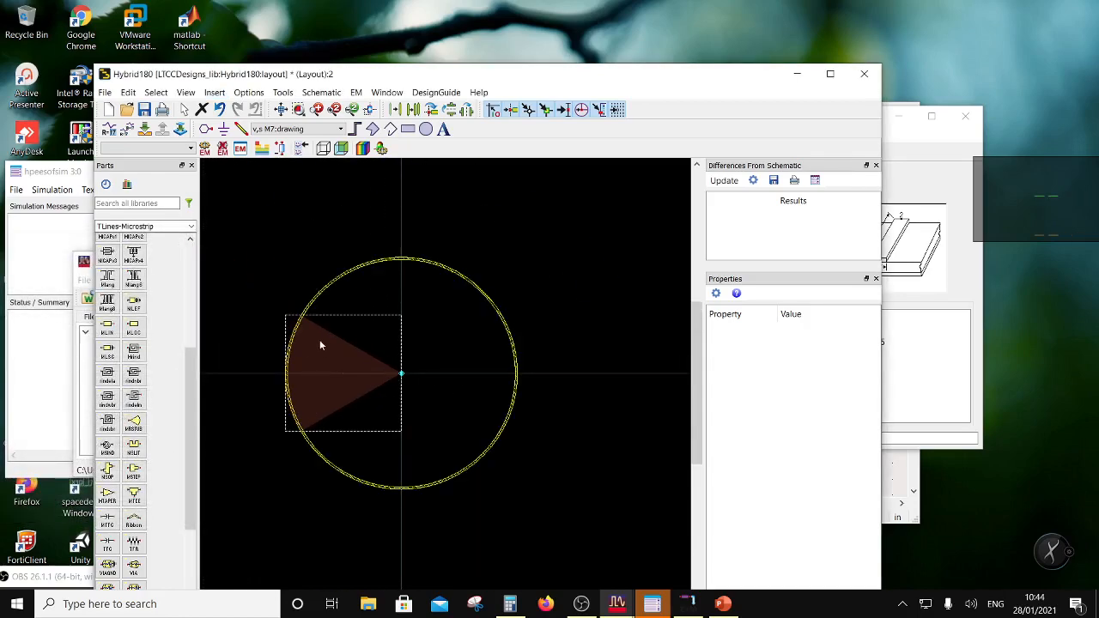
# Start a path on layer M7 with a width of 139 um and the Truncate end style.
pyautogui.scroll(3, 319, 339)
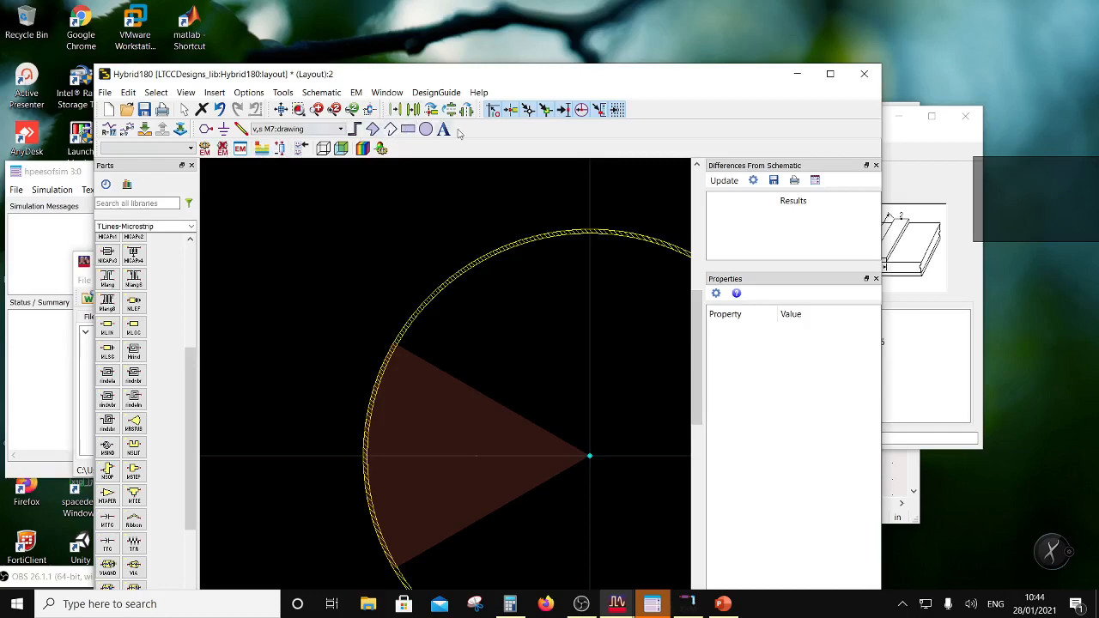
pyautogui.click(408, 129)
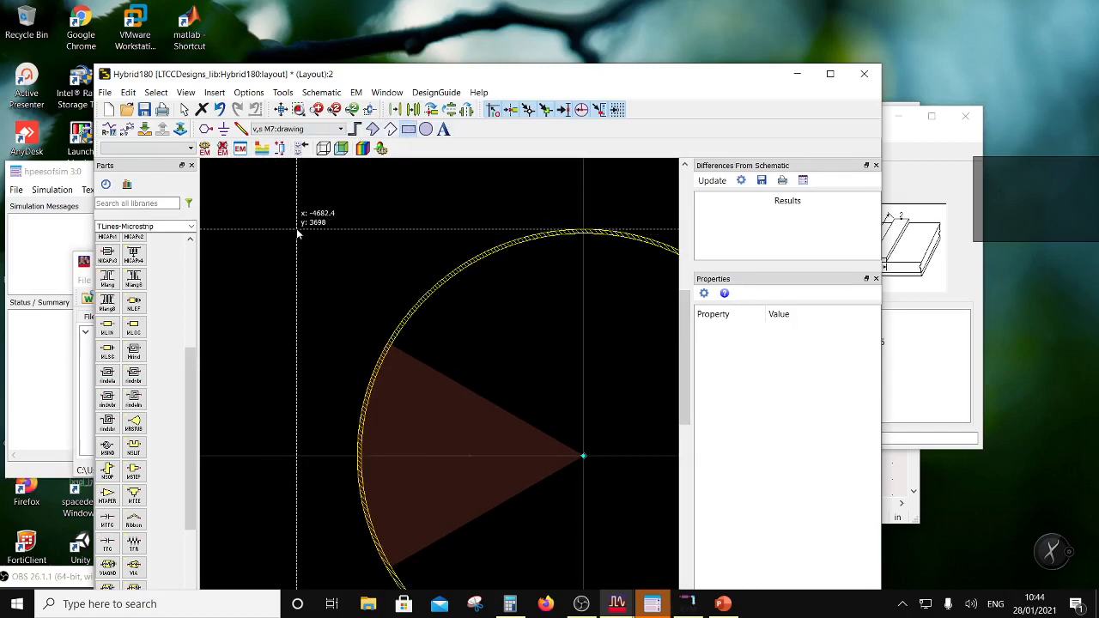
pyautogui.click(357, 129)
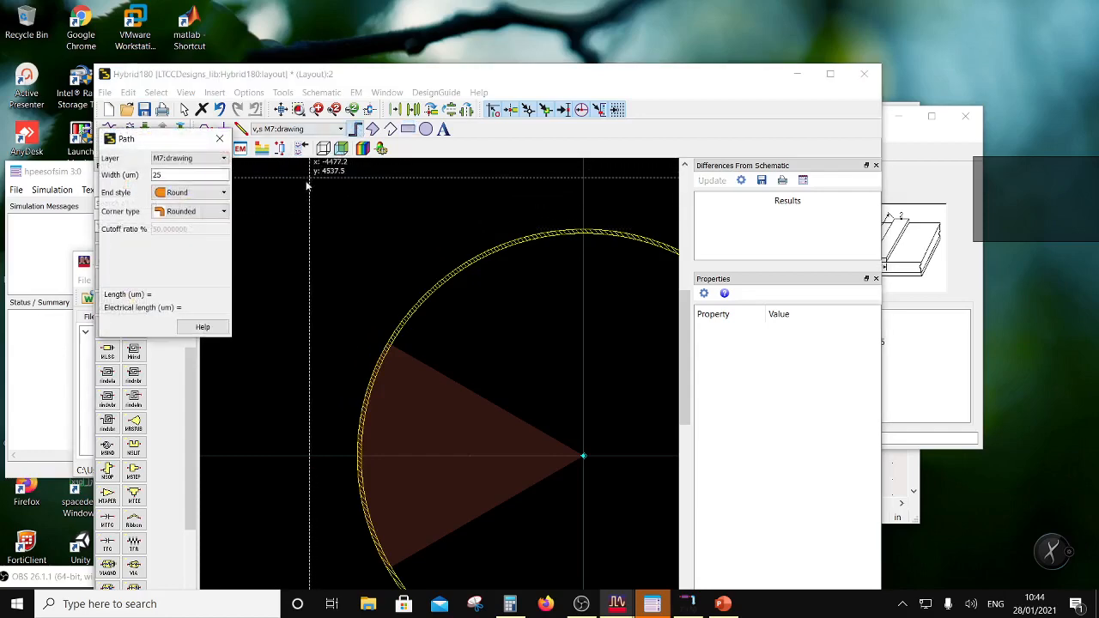
pyautogui.click(183, 195)
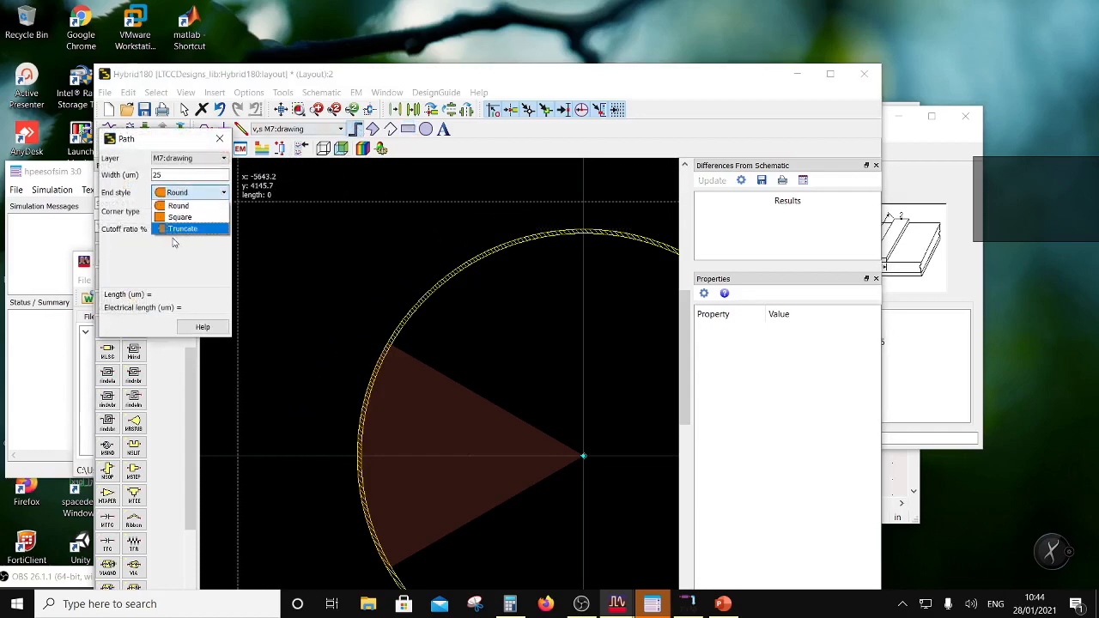
pyautogui.click(181, 217)
pyautogui.click(185, 193)
pyautogui.click(184, 227)
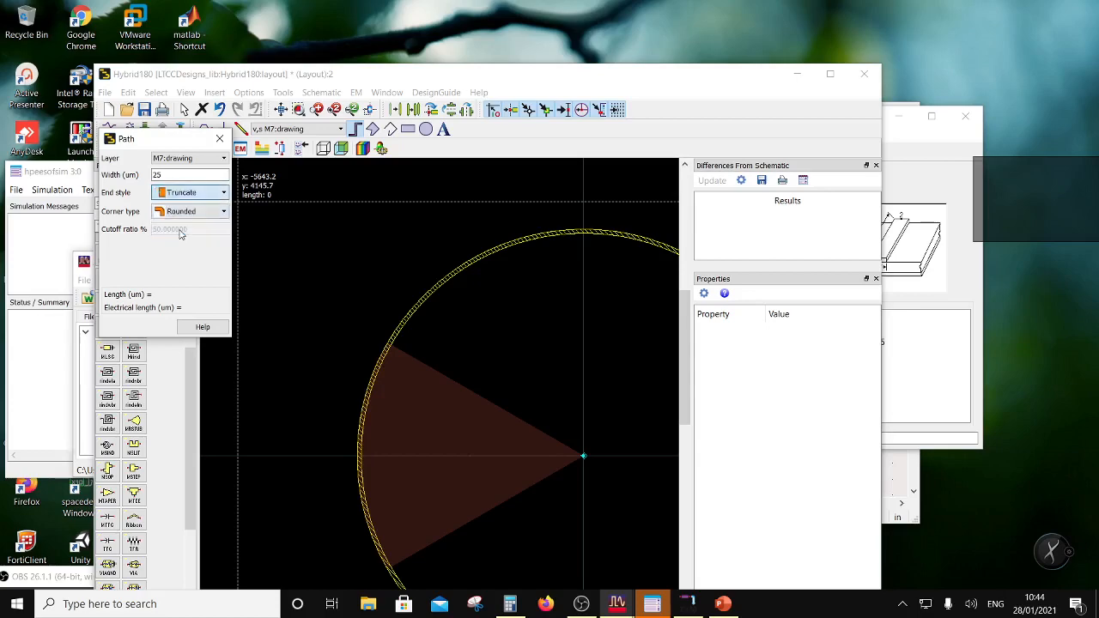
pyautogui.doubleClick(156, 175)
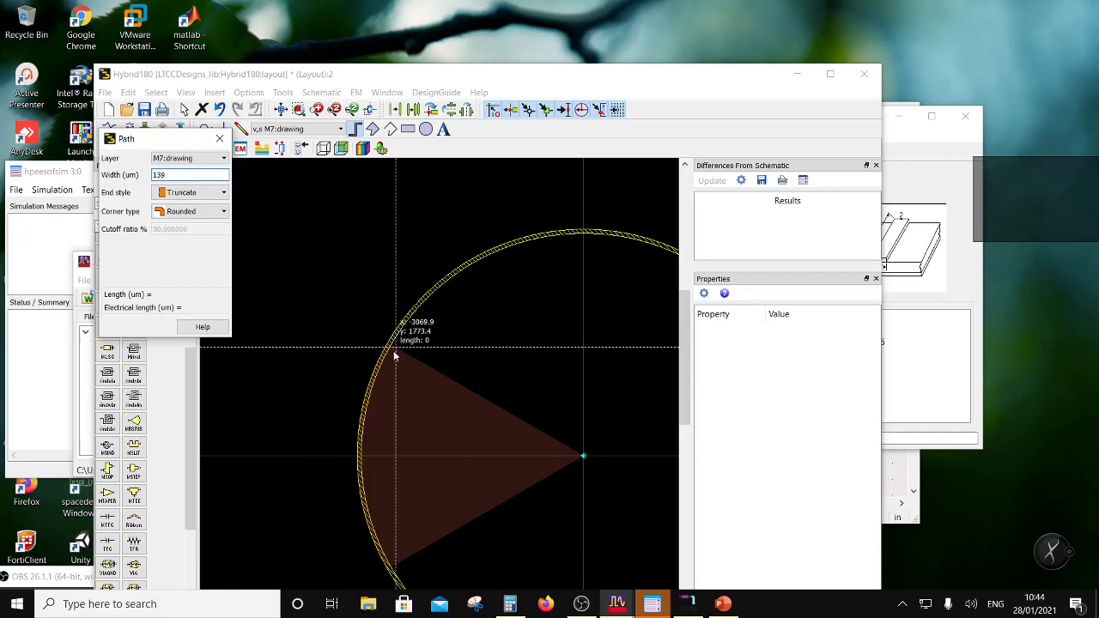
# Draw a straight path about 139.5 um long from the stub's upper arc corner inward along the stub's edge.
pyautogui.scroll(3, 435, 380)
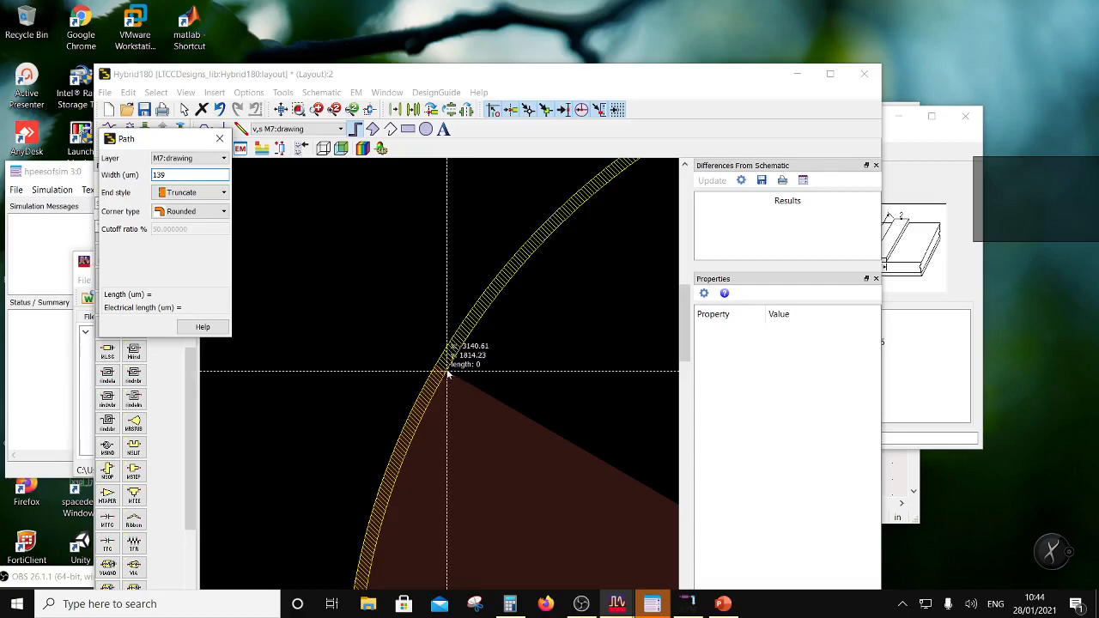
pyautogui.click(447, 374)
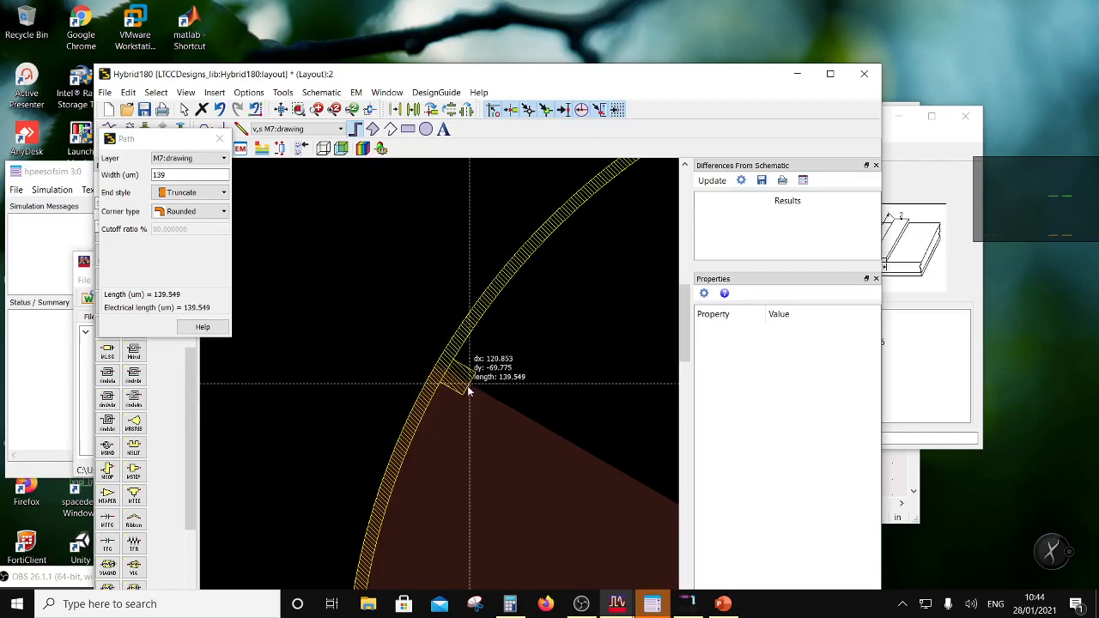
pyautogui.click(469, 386)
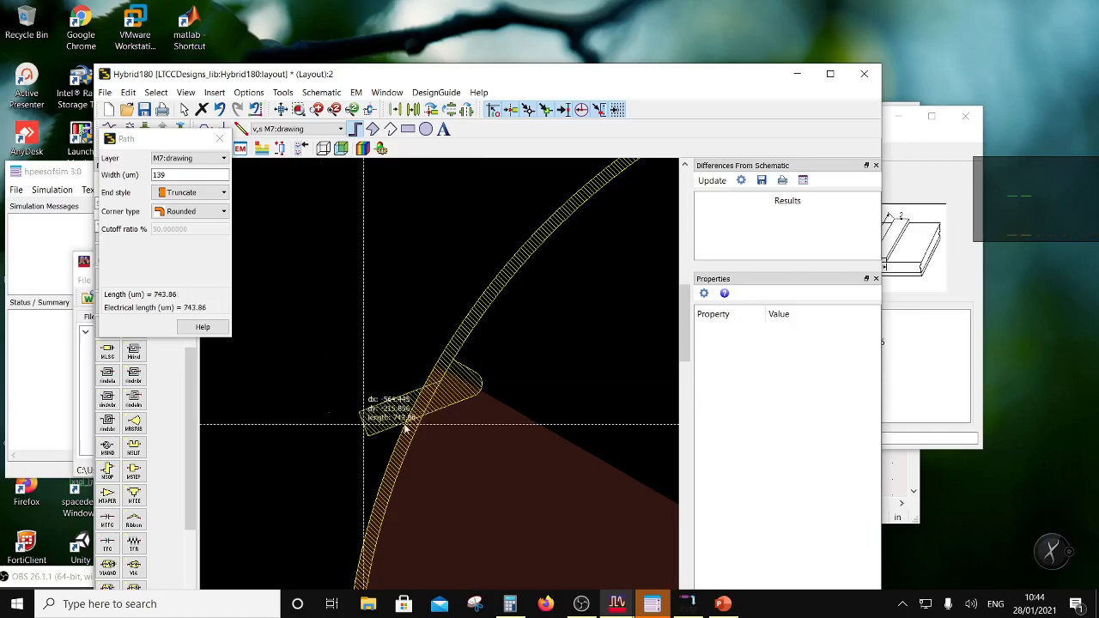
pyautogui.doubleClick(470, 389)
pyautogui.press('Escape')
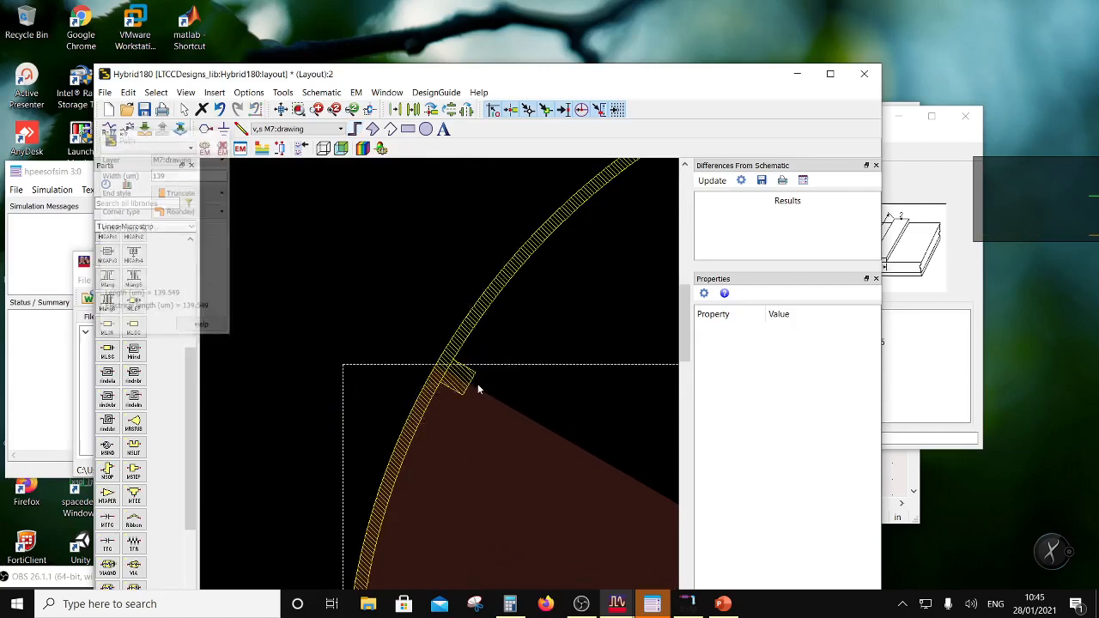
# Move the short path outward by its inner end so that this end sits on the stub's upper arc corner.
pyautogui.click(463, 380)
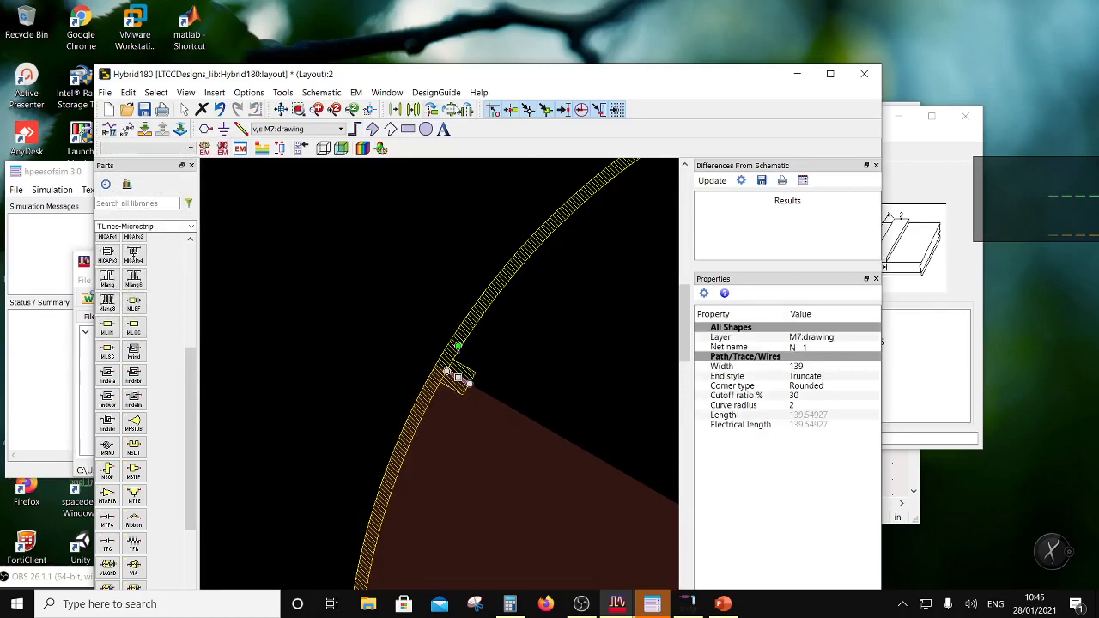
pyautogui.click(400, 110)
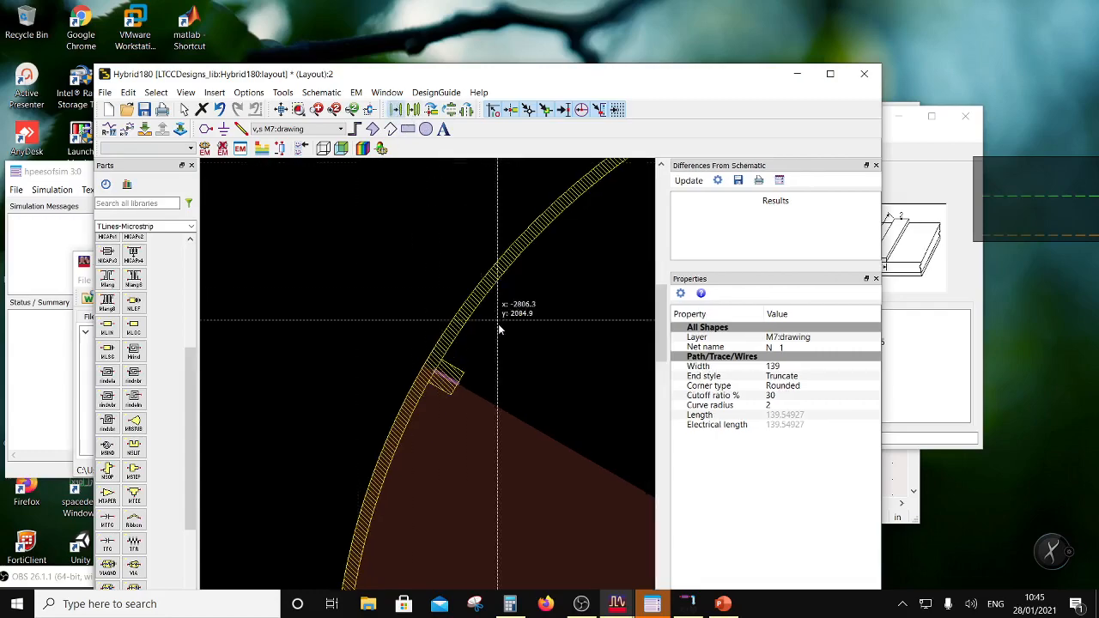
pyautogui.click(435, 371)
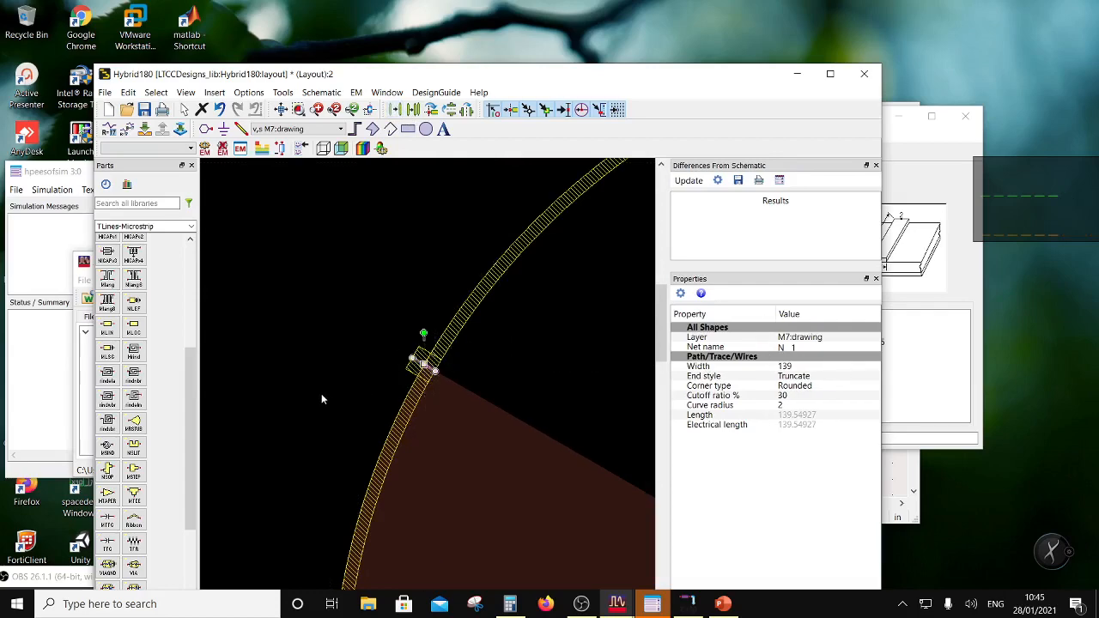
pyautogui.scroll(3, 424, 380)
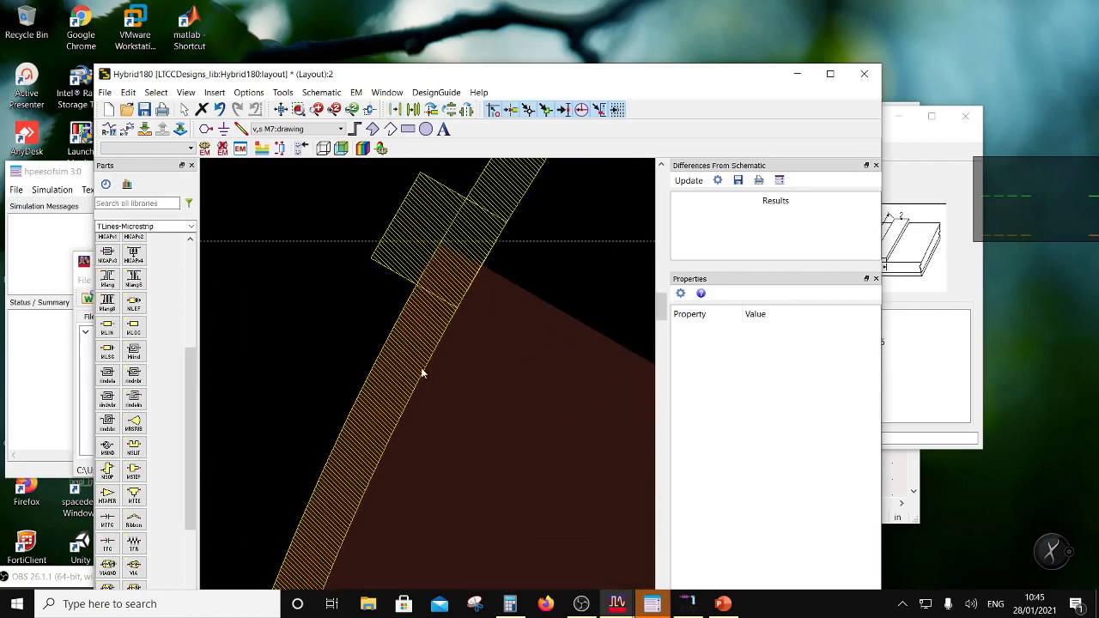
pyautogui.scroll(-2, 420, 364)
pyautogui.scroll(-1, 427, 390)
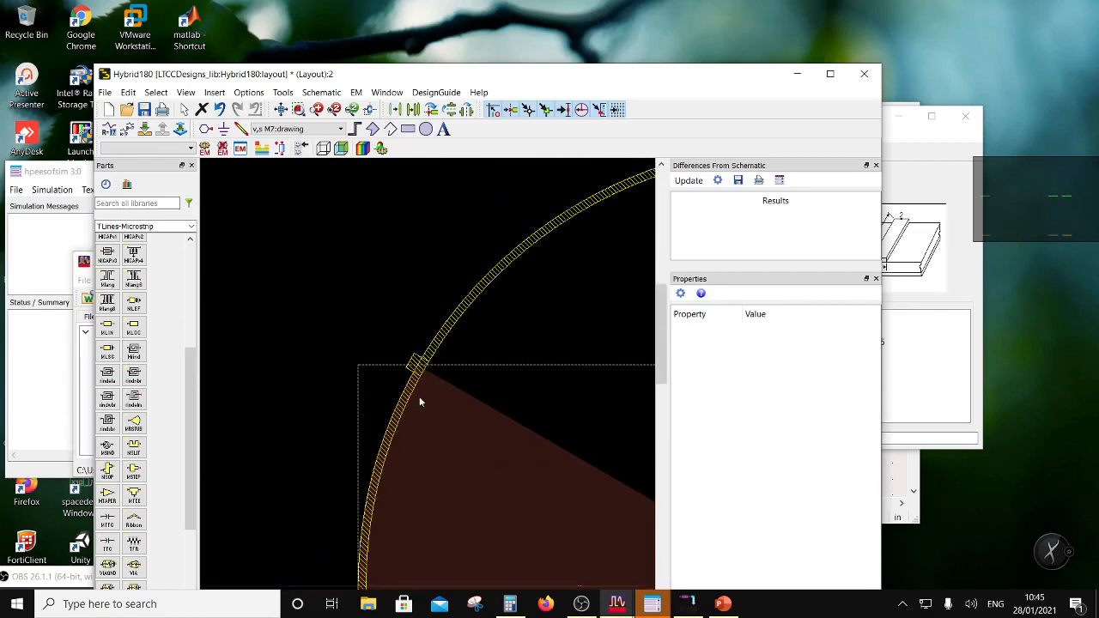
# Copy the short port path from the stub's upper arc corner to its lower arc corner, using the inner end as reference.
pyautogui.scroll(2, 420, 401)
pyautogui.click(420, 279)
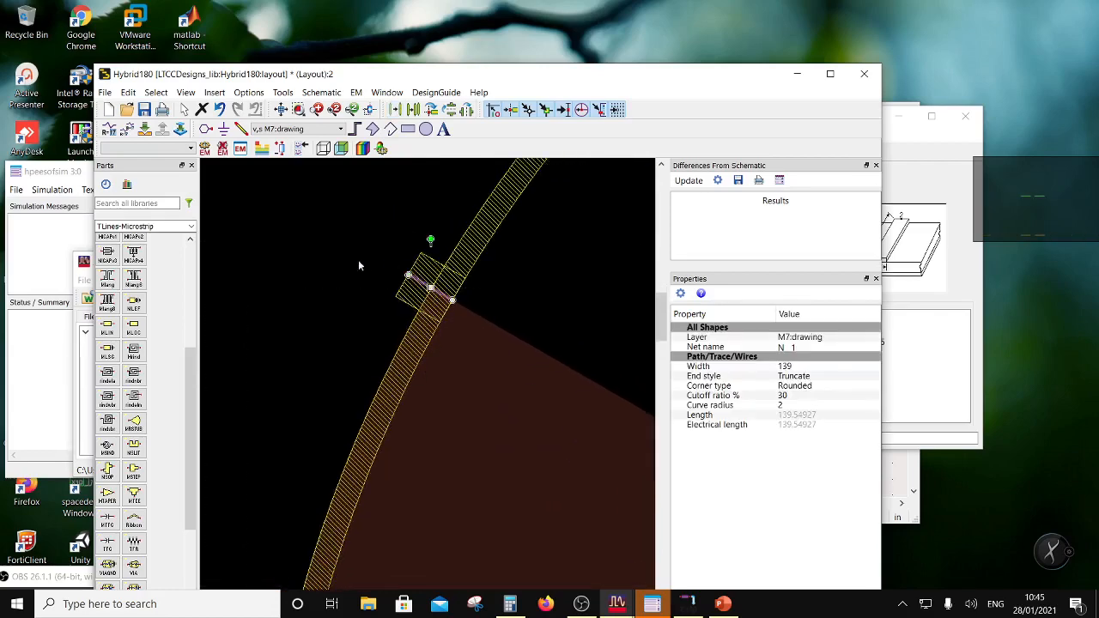
pyautogui.click(416, 111)
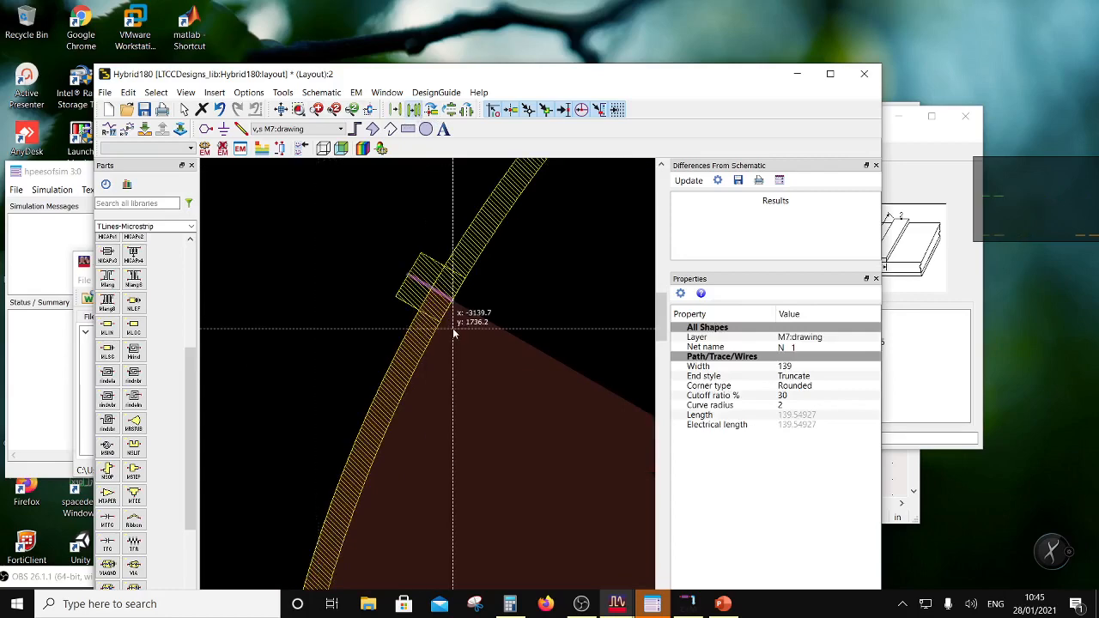
pyautogui.click(453, 301)
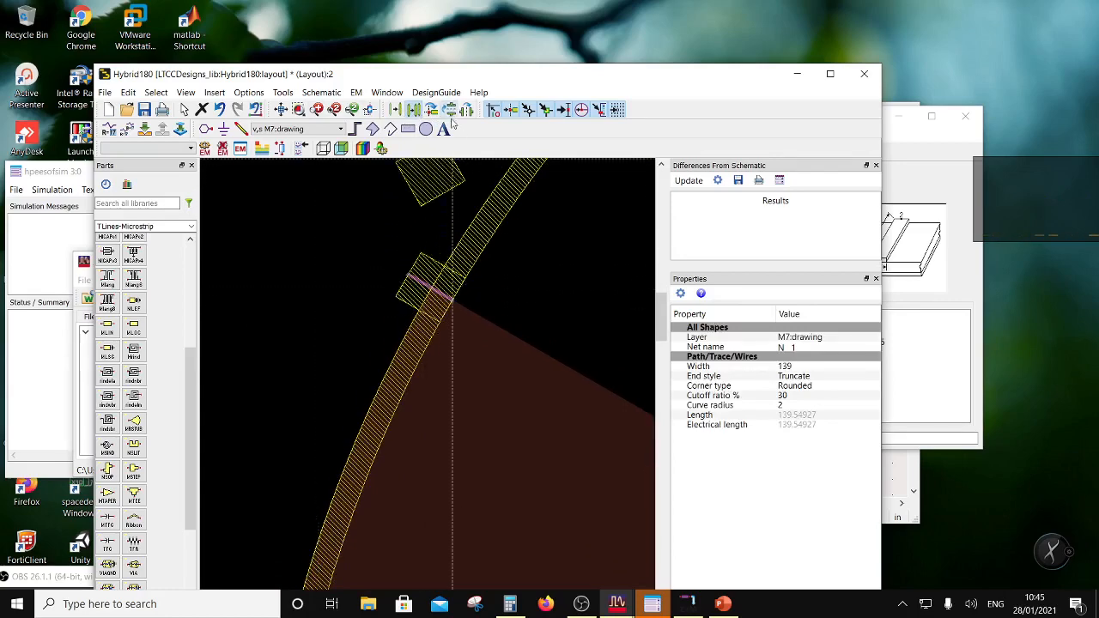
pyautogui.scroll(-1, 429, 378)
pyautogui.scroll(-3, 398, 461)
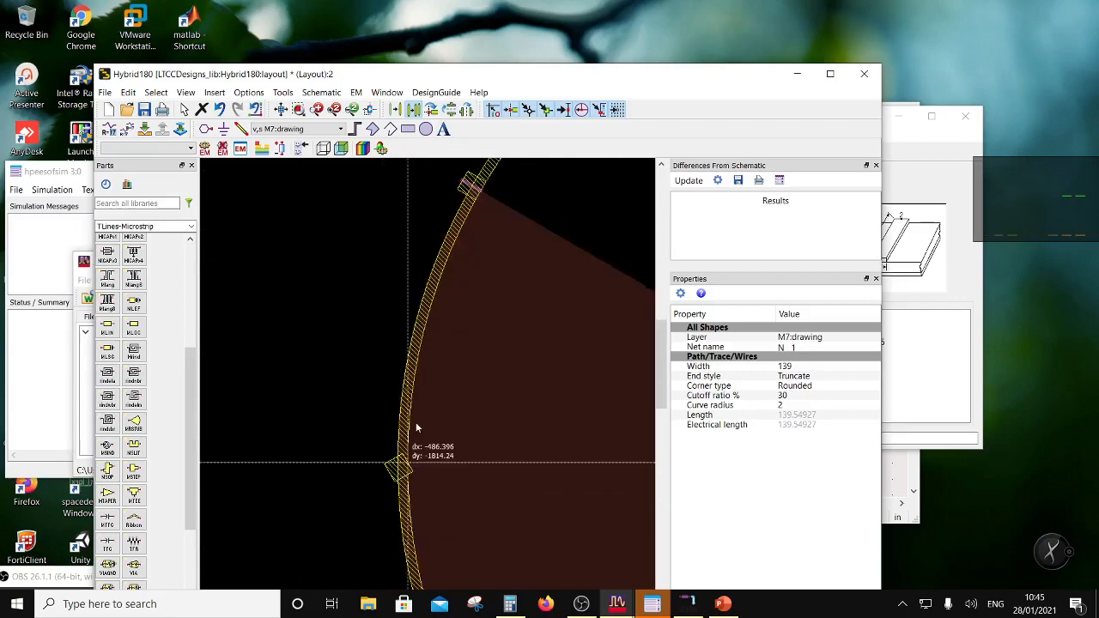
pyautogui.scroll(4, 427, 384)
pyautogui.scroll(3, 427, 383)
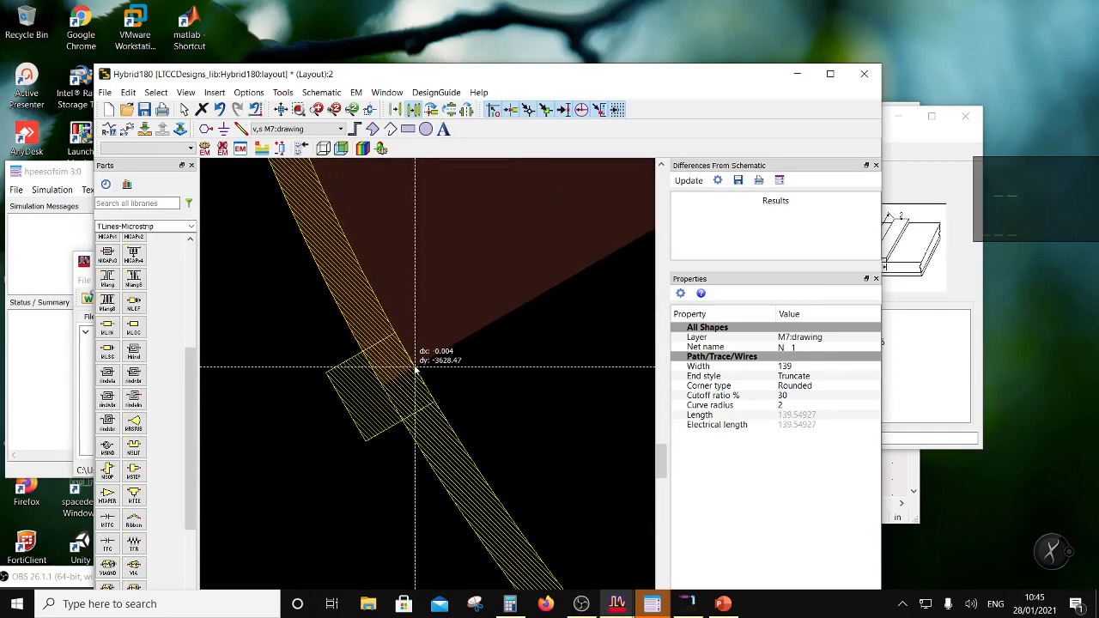
pyautogui.click(415, 369)
pyautogui.scroll(-5, 425, 377)
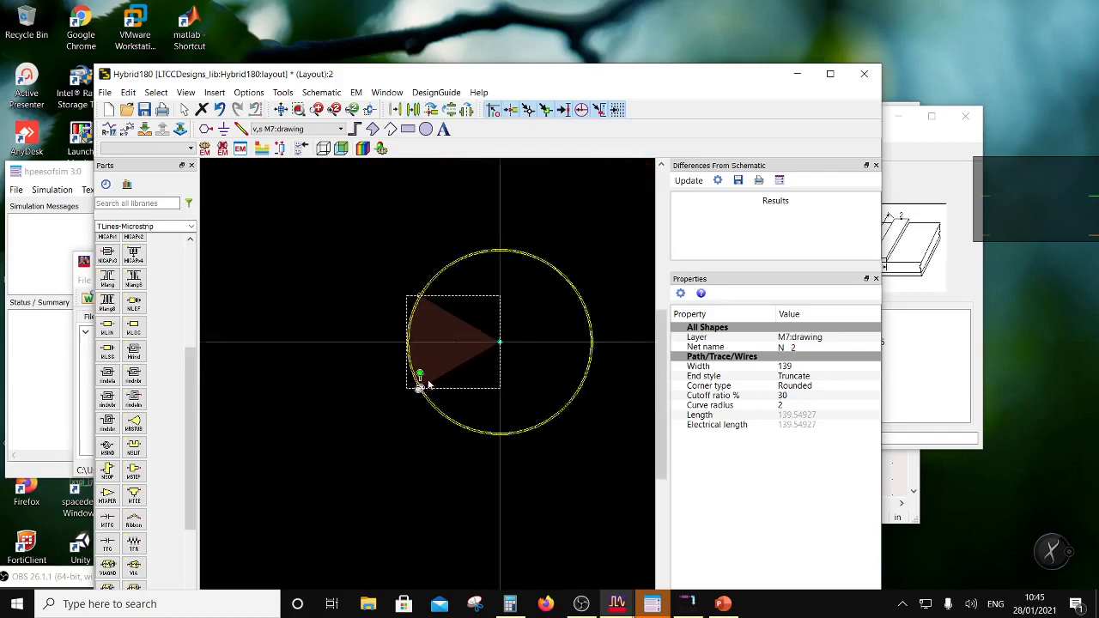
pyautogui.scroll(3, 302, 406)
pyautogui.scroll(-4, 429, 396)
pyautogui.scroll(3, 425, 386)
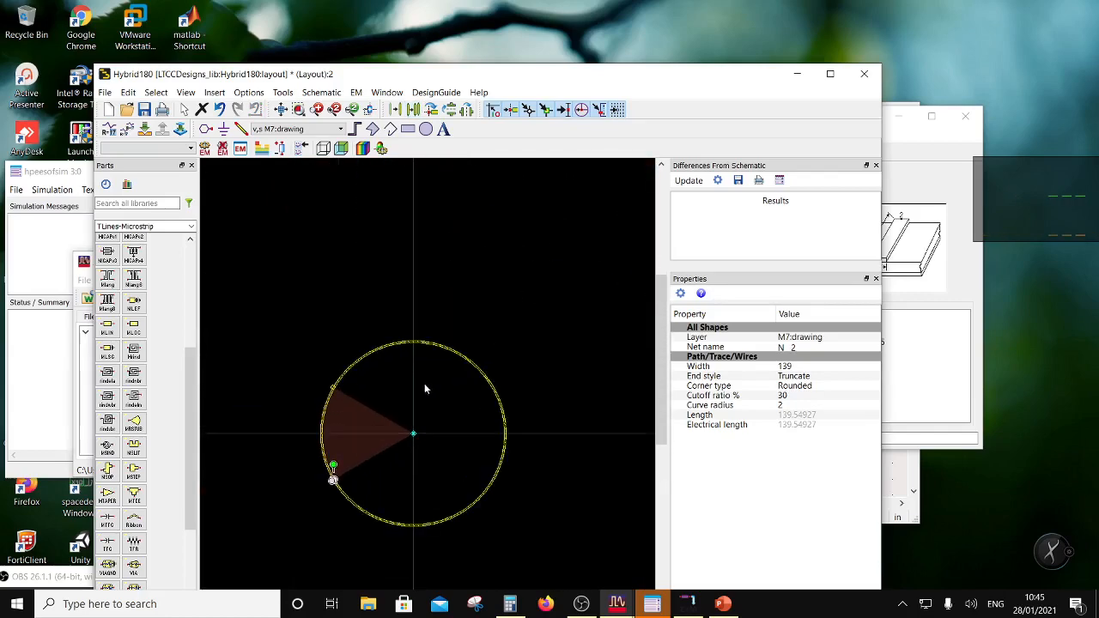
pyautogui.click(399, 232)
pyautogui.click(355, 129)
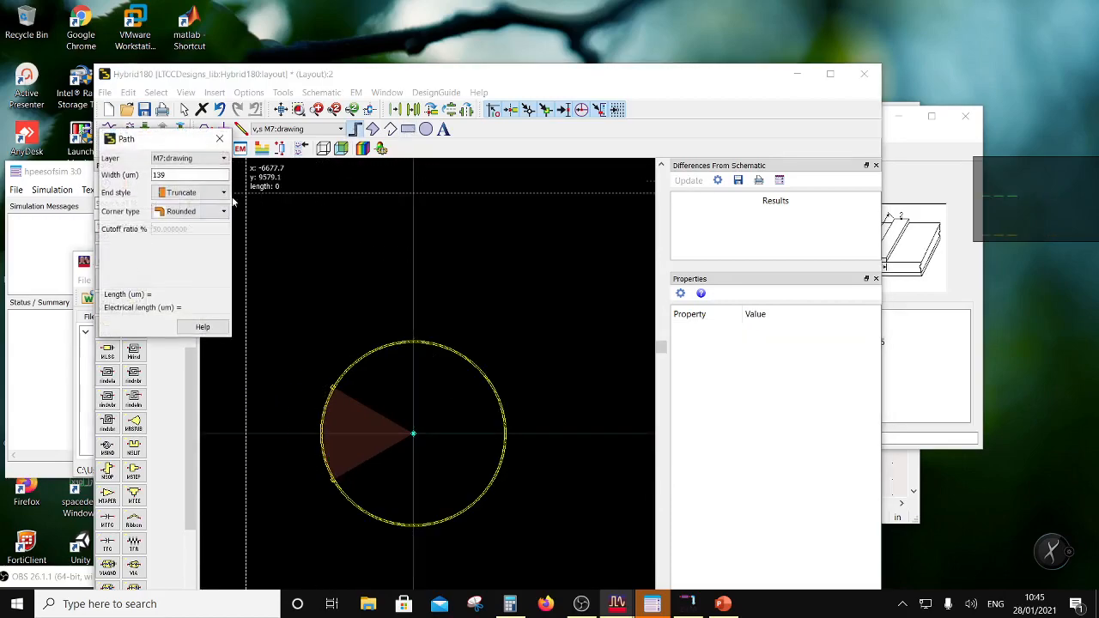
pyautogui.scroll(8, 416, 333)
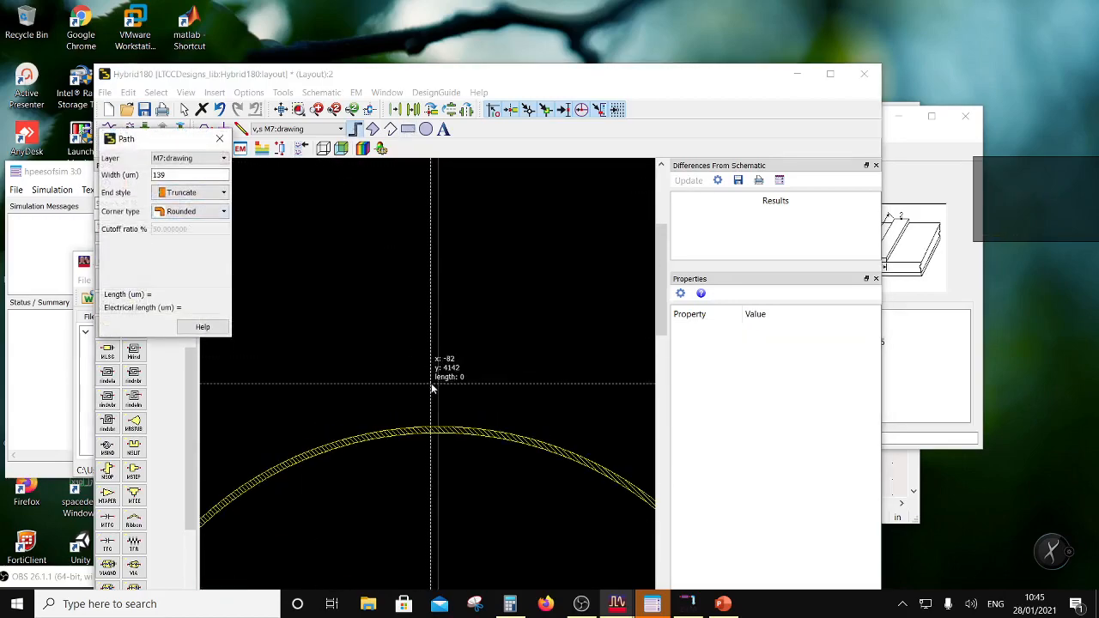
pyautogui.scroll(5, 428, 387)
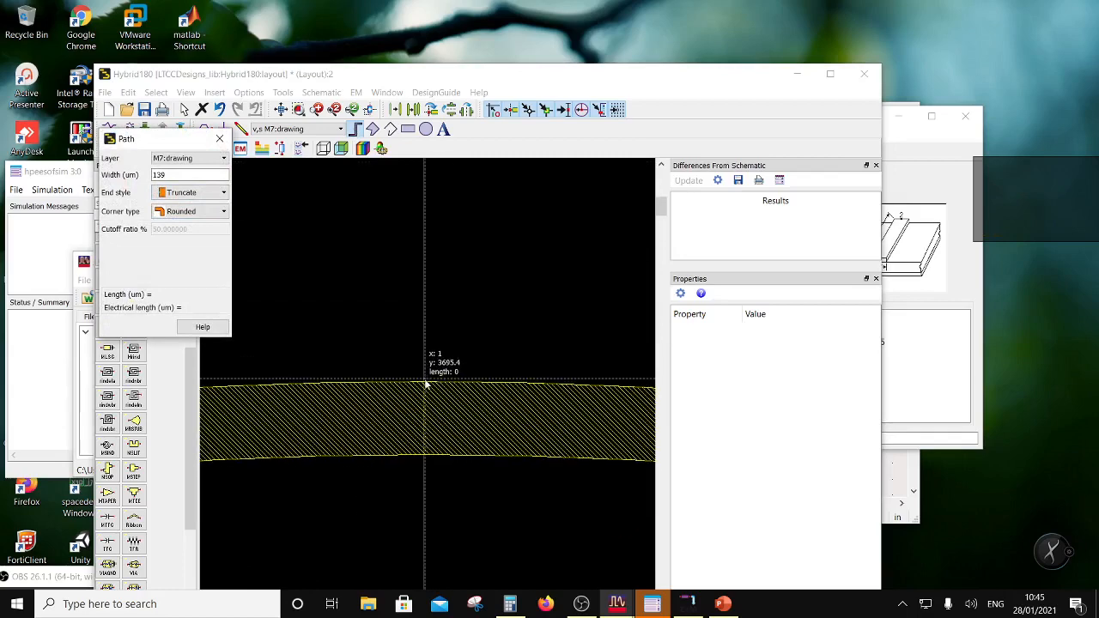
pyautogui.scroll(3, 434, 385)
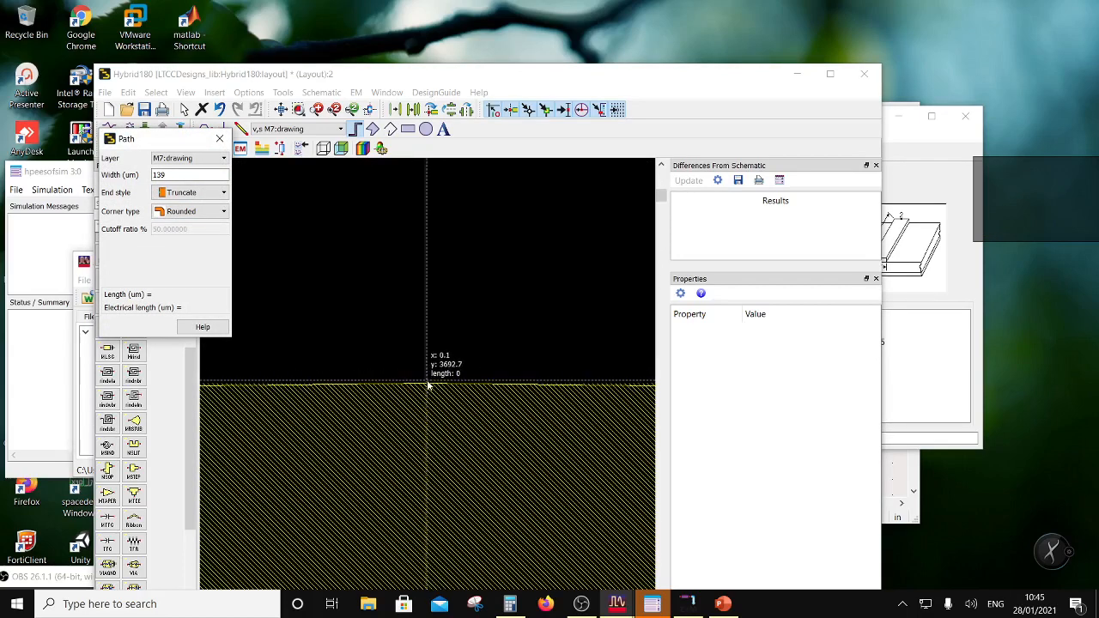
pyautogui.scroll(3, 428, 391)
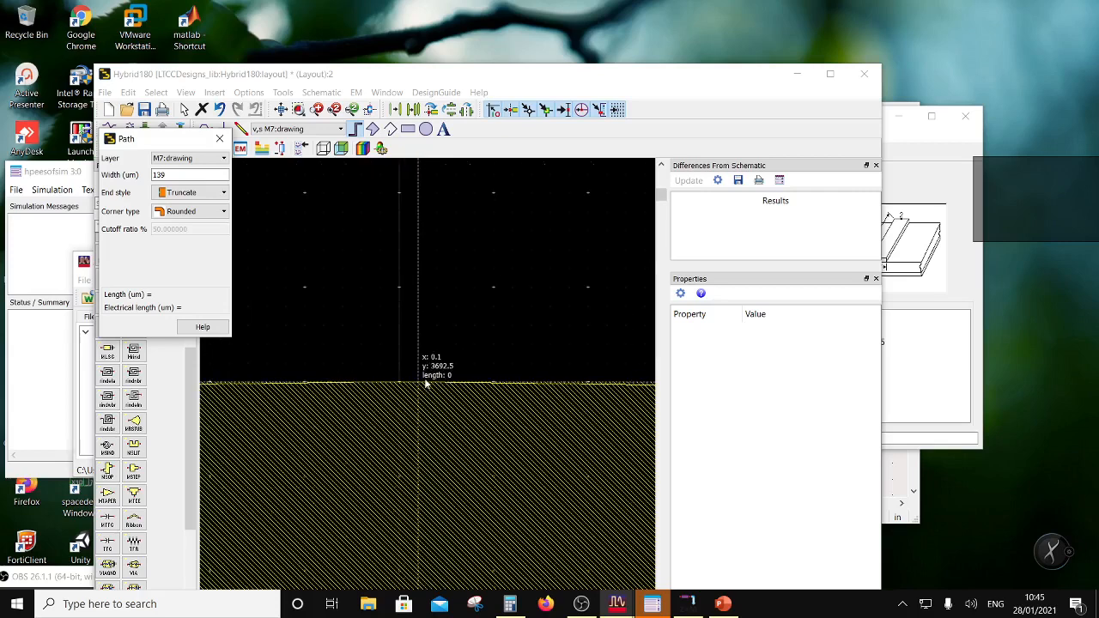
pyautogui.click(353, 392)
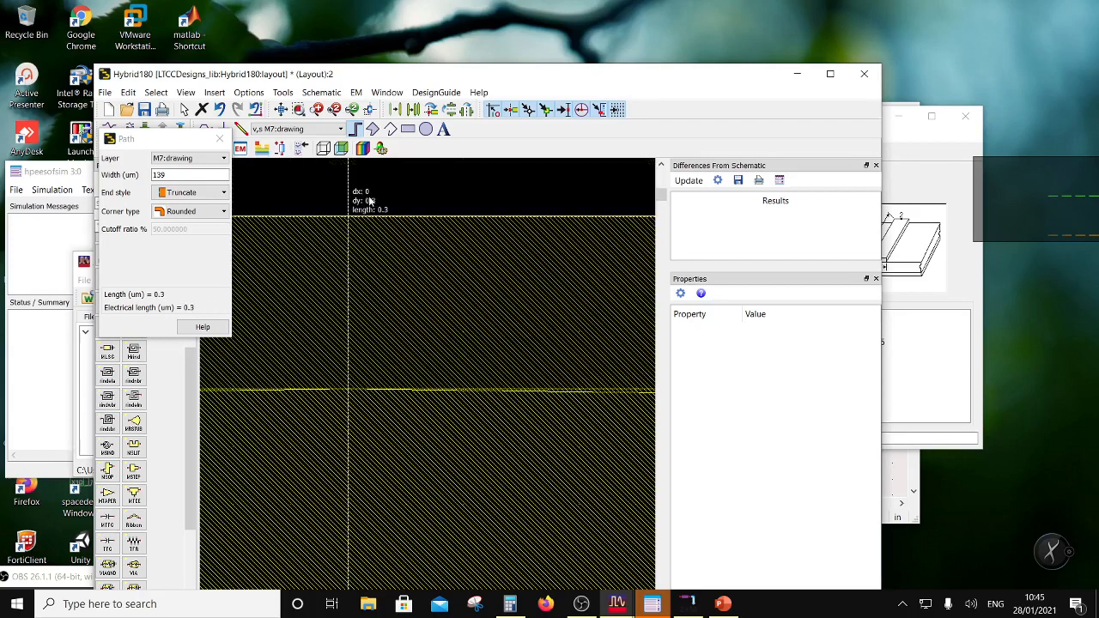
pyautogui.scroll(-1, 368, 199)
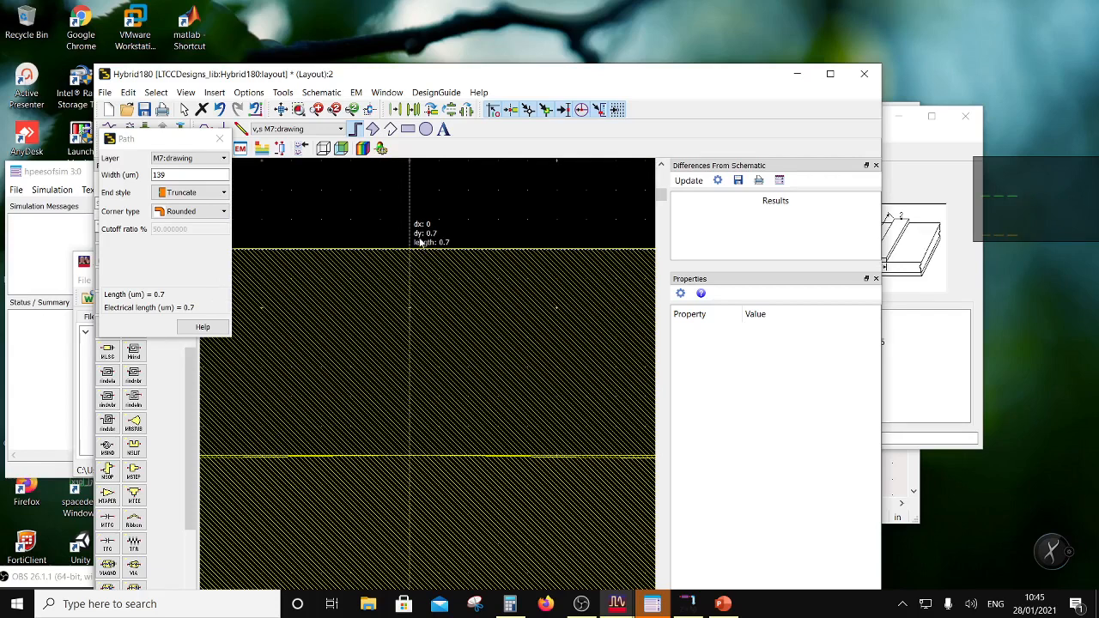
pyautogui.scroll(-1, 420, 243)
pyautogui.scroll(-1, 428, 375)
pyautogui.scroll(-1, 428, 290)
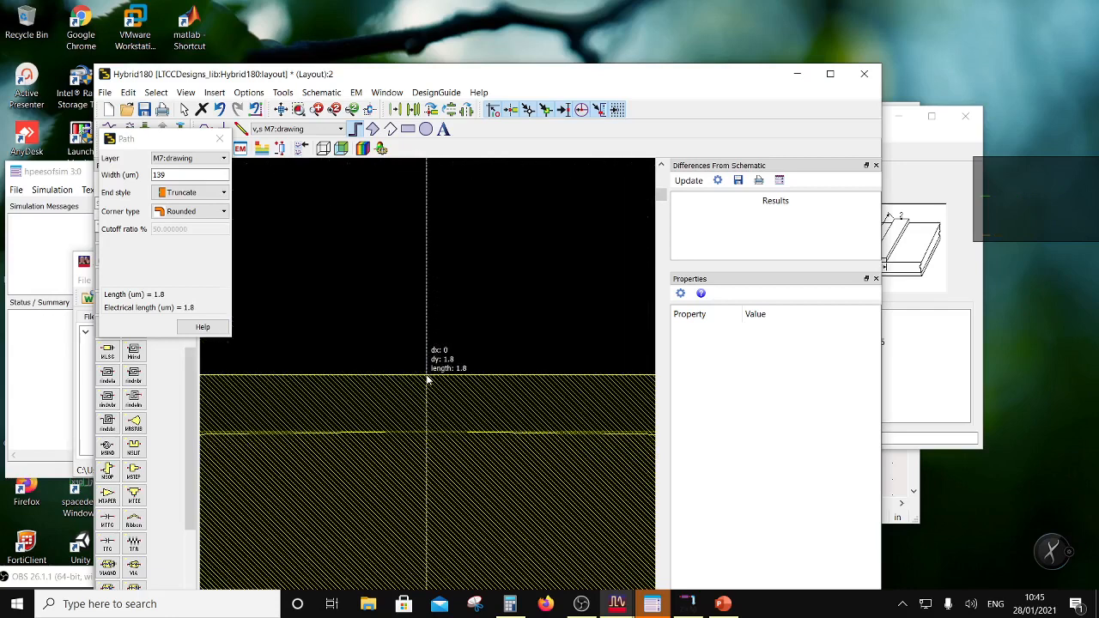
pyautogui.scroll(-1, 429, 385)
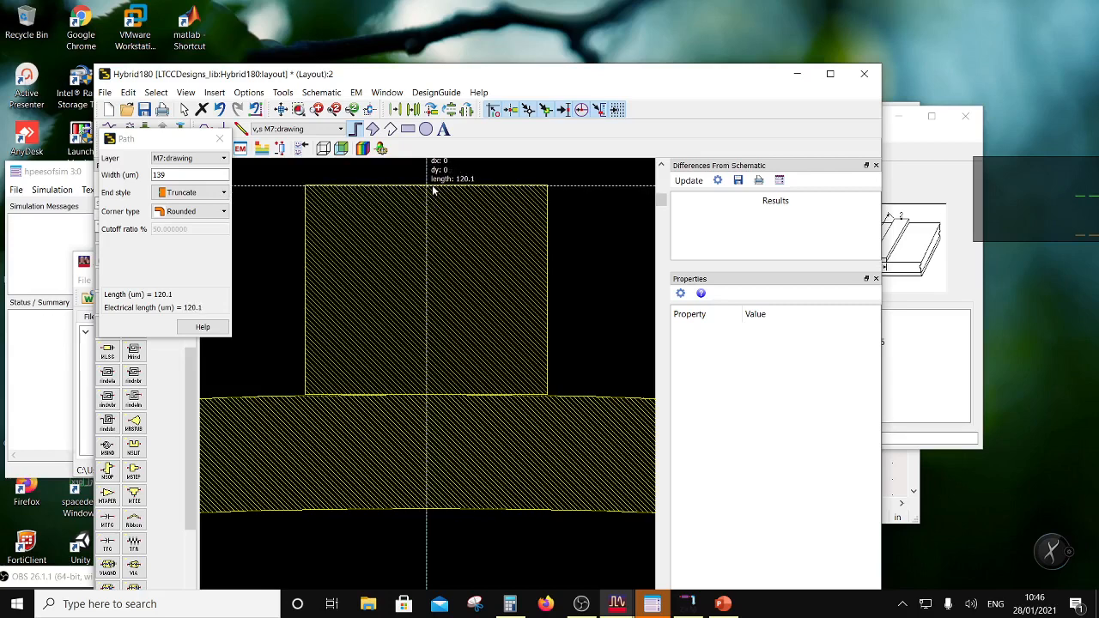
pyautogui.press('Escape')
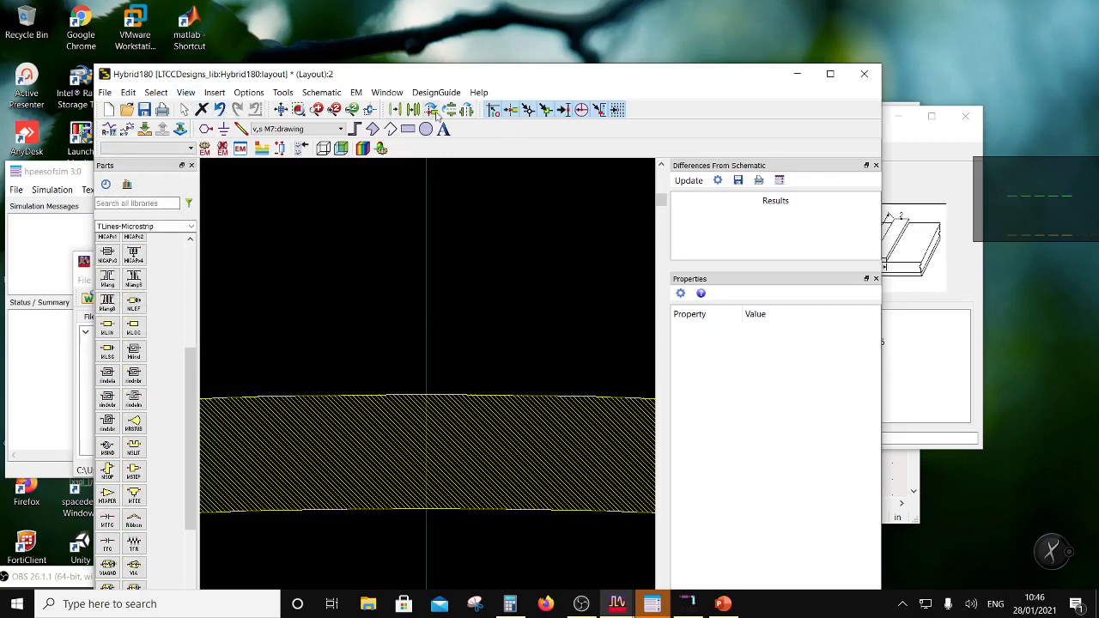
# Draw a 139 um wide M7 path about 120 um long straight outward from the ring's topmost outer edge on the vertical axis.
pyautogui.click(355, 128)
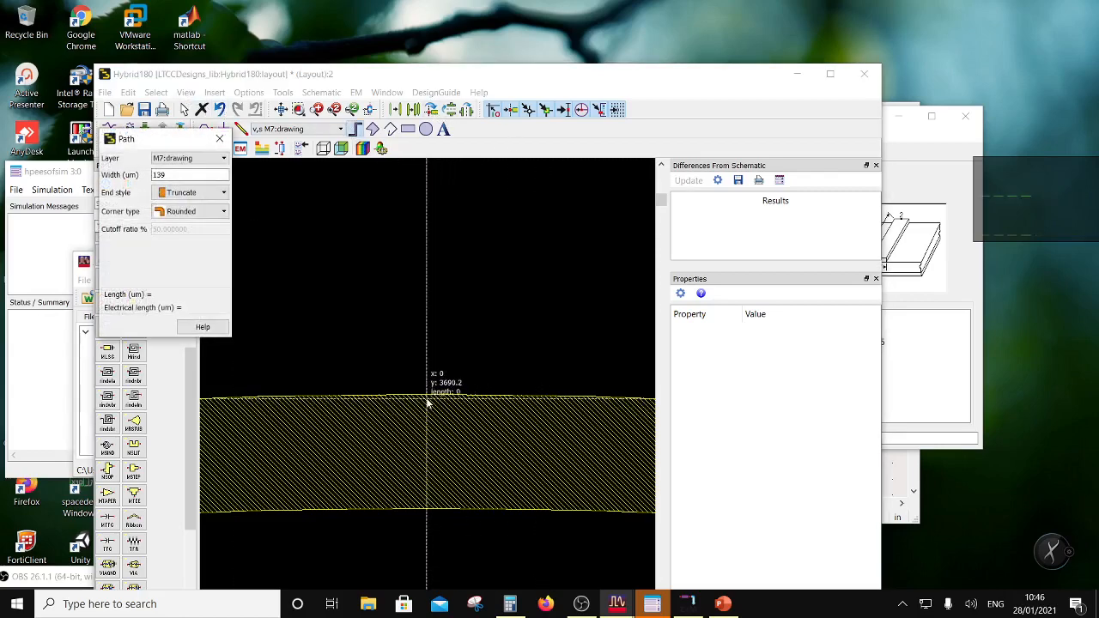
pyautogui.scroll(1, 428, 388)
pyautogui.scroll(5, 428, 387)
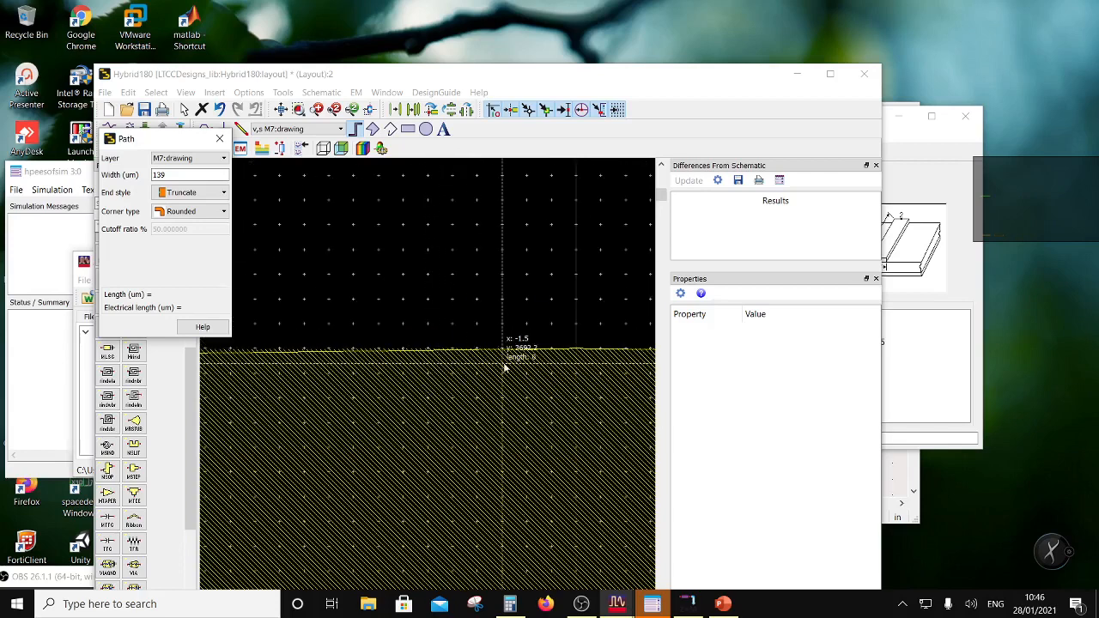
pyautogui.scroll(1, 397, 407)
pyautogui.scroll(-1, 248, 417)
pyautogui.scroll(1, 419, 387)
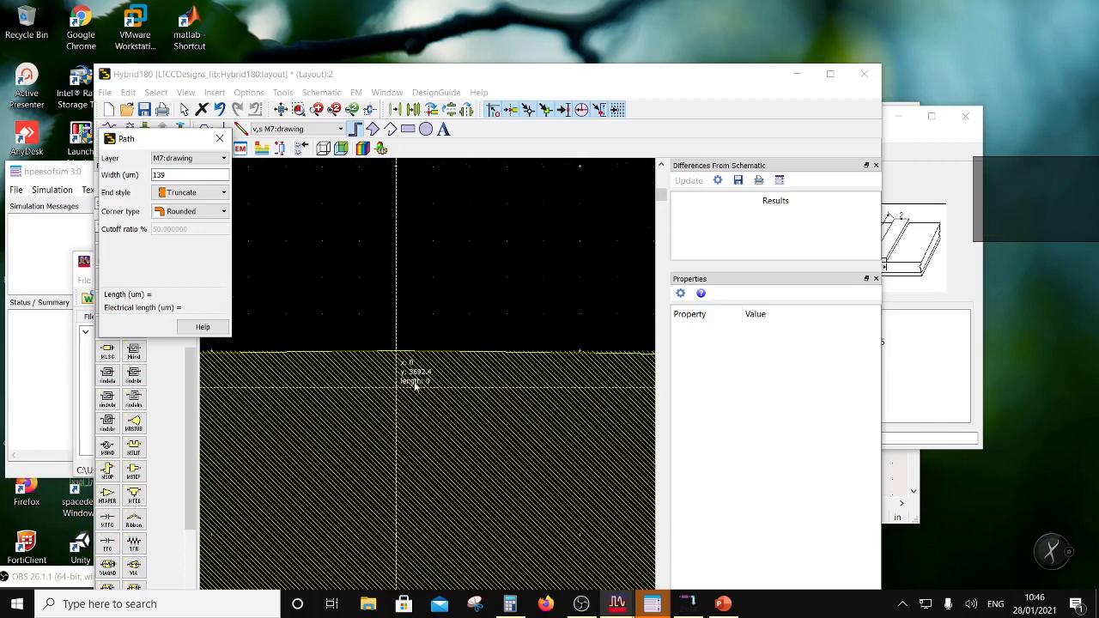
pyautogui.click(396, 350)
pyautogui.scroll(-6, 408, 261)
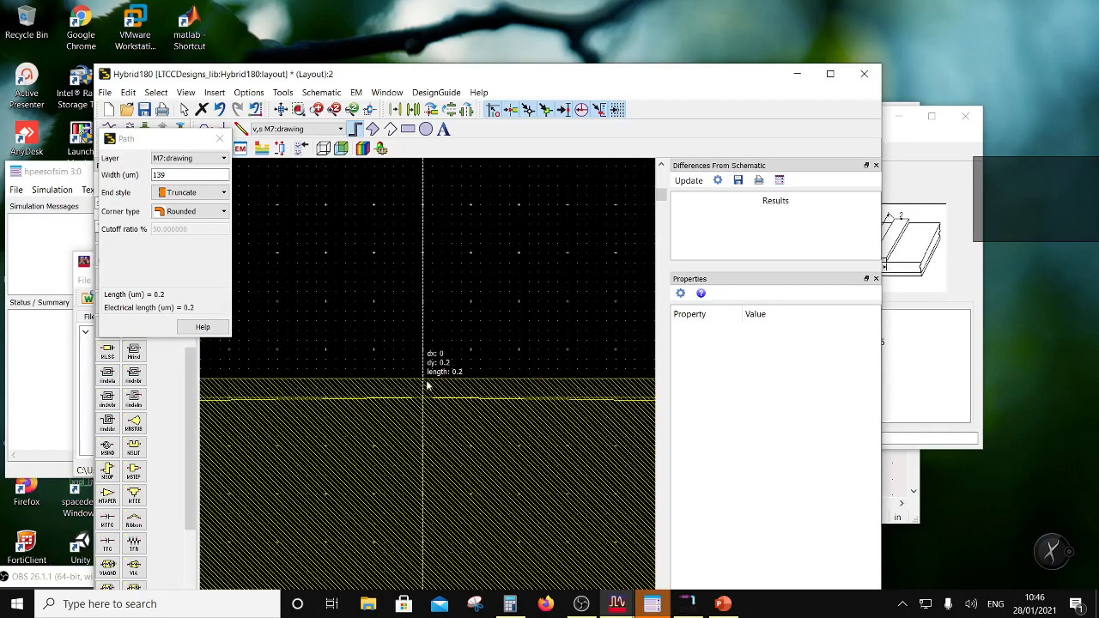
pyautogui.scroll(-3, 427, 293)
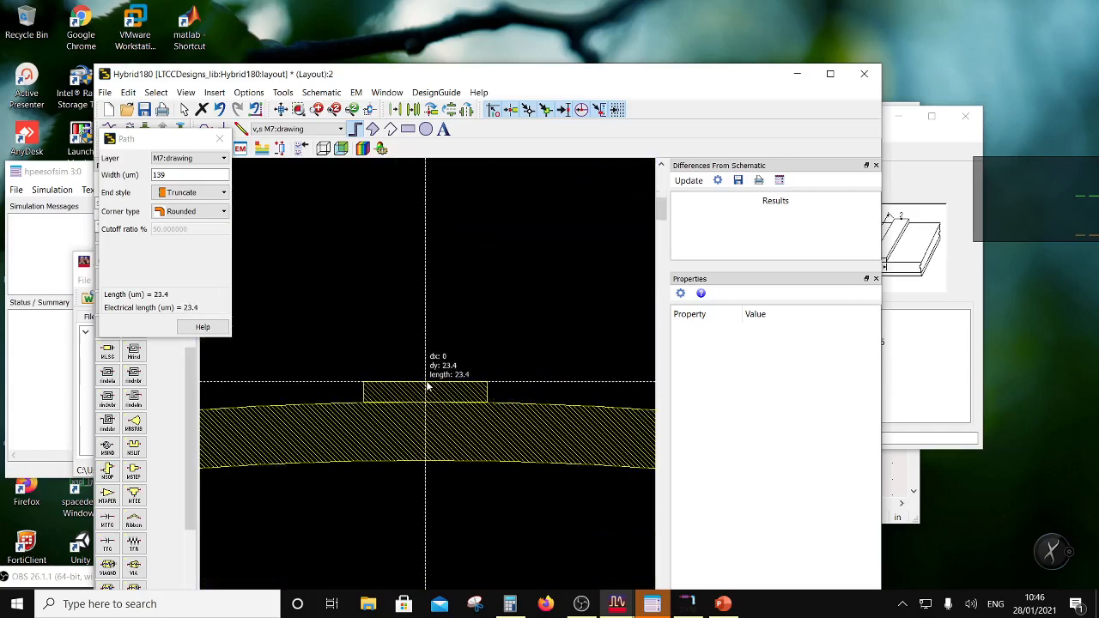
pyautogui.doubleClick(428, 299)
pyautogui.press('Escape')
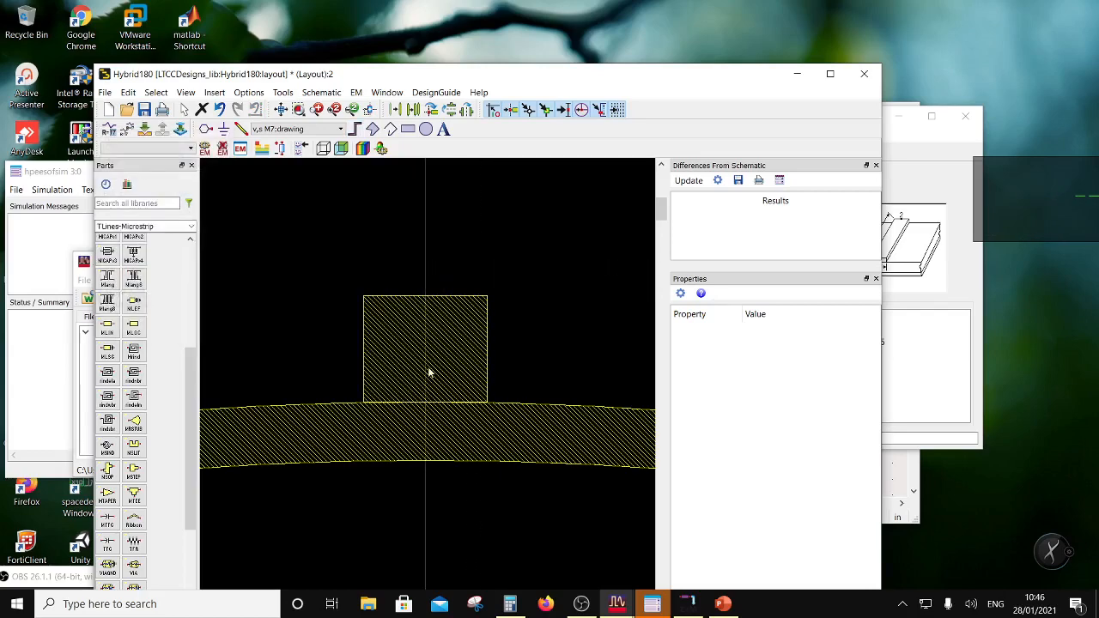
# Move the new path inward along the vertical axis so its lower end sits on the ring's inner edge.
pyautogui.click(428, 371)
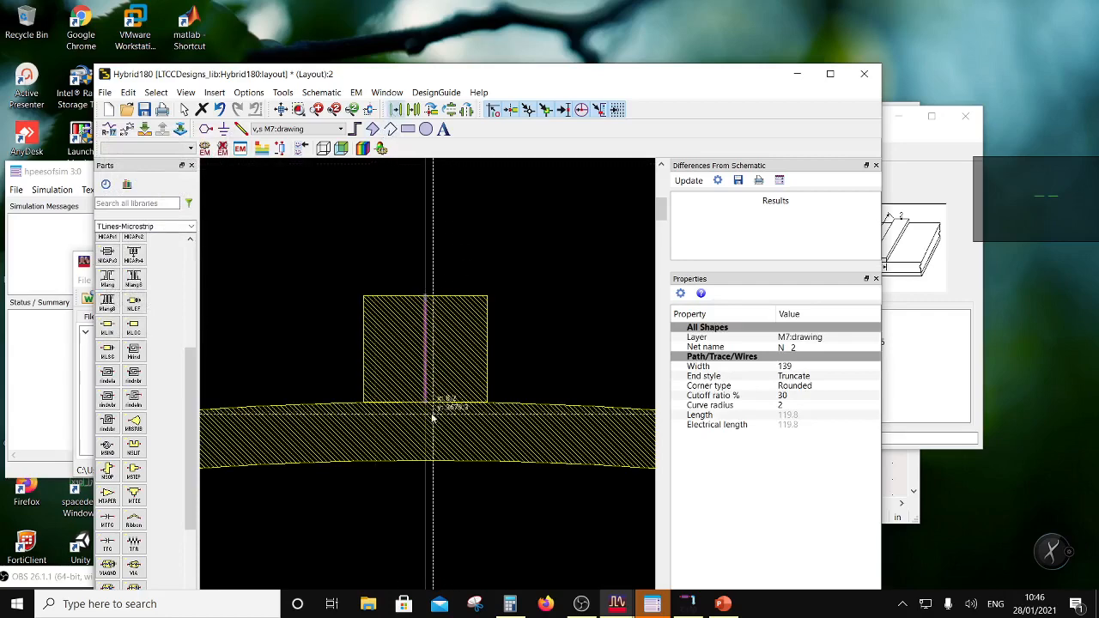
pyautogui.moveTo(432, 402)
pyautogui.mouseDown()
pyautogui.moveTo(432, 469)
pyautogui.moveTo(421, 385)
pyautogui.mouseUp()
pyautogui.scroll(3, 429, 461)
pyautogui.scroll(-4, 403, 333)
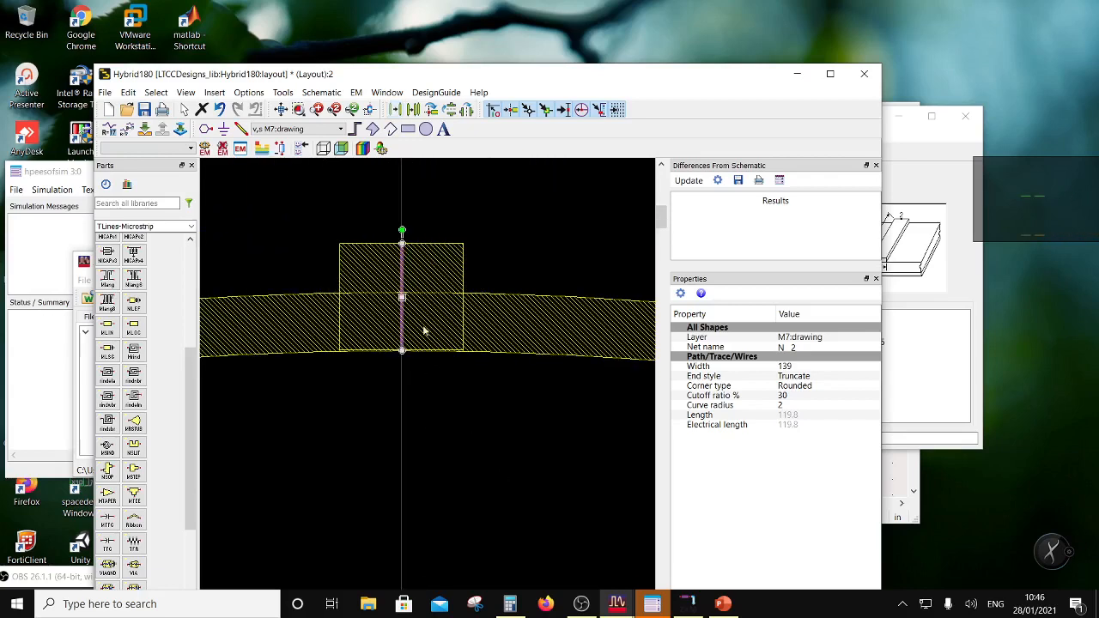
# Copy the top port path to the ring's lowest point, using its upper end as reference and placing that end on the inner edge.
pyautogui.click(414, 111)
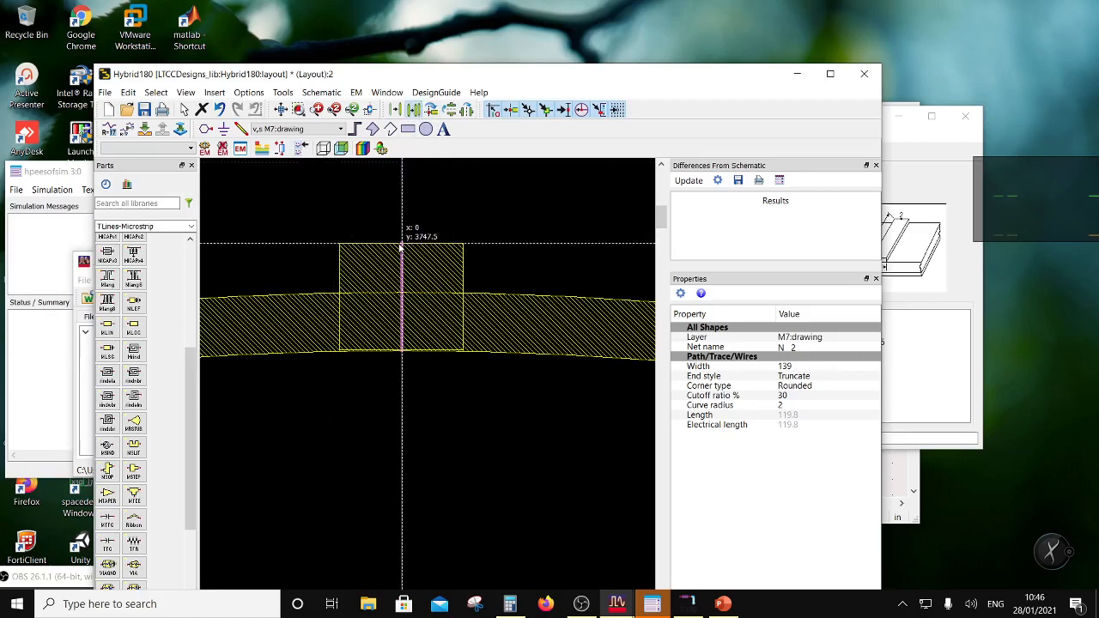
pyautogui.click(402, 244)
pyautogui.scroll(-1, 430, 397)
pyautogui.scroll(-6, 429, 397)
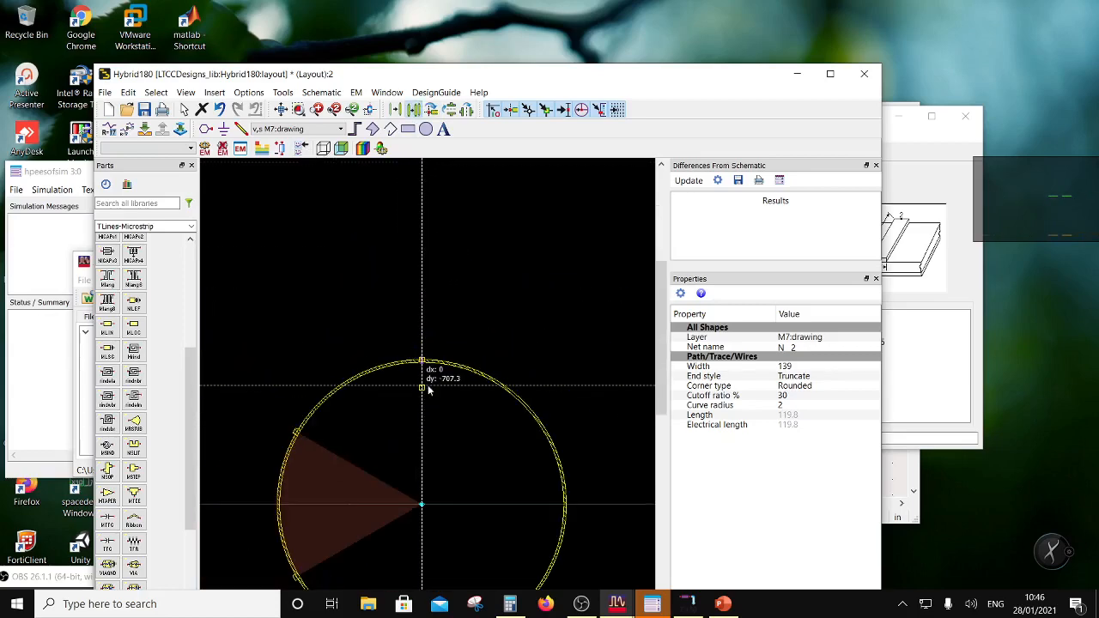
pyautogui.scroll(3, 427, 397)
pyautogui.scroll(2, 427, 397)
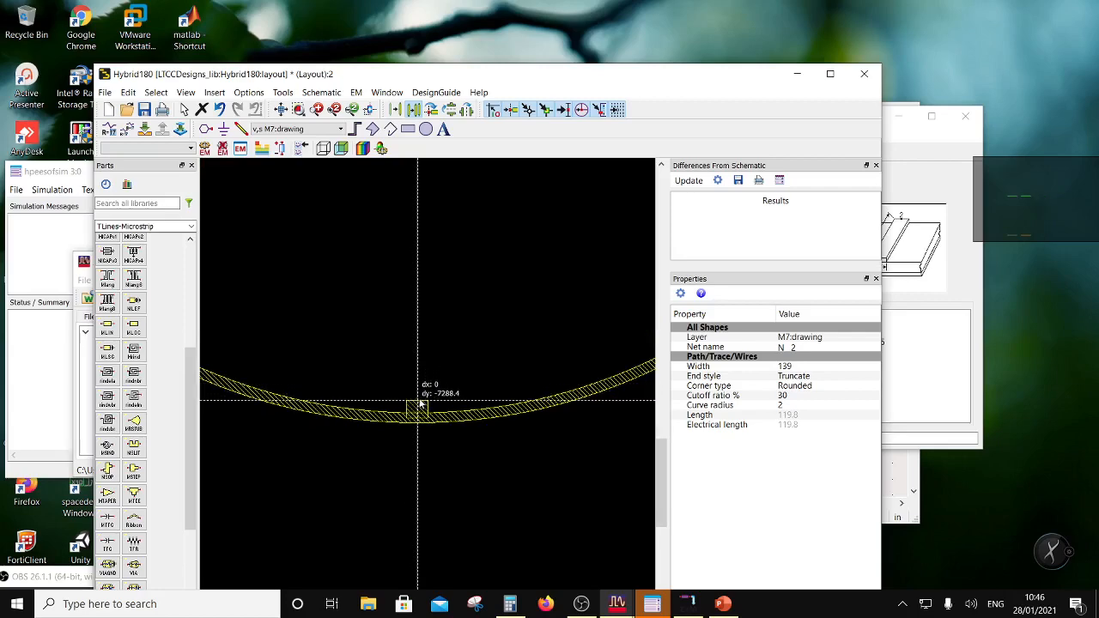
pyautogui.scroll(1, 428, 388)
pyautogui.scroll(1, 428, 389)
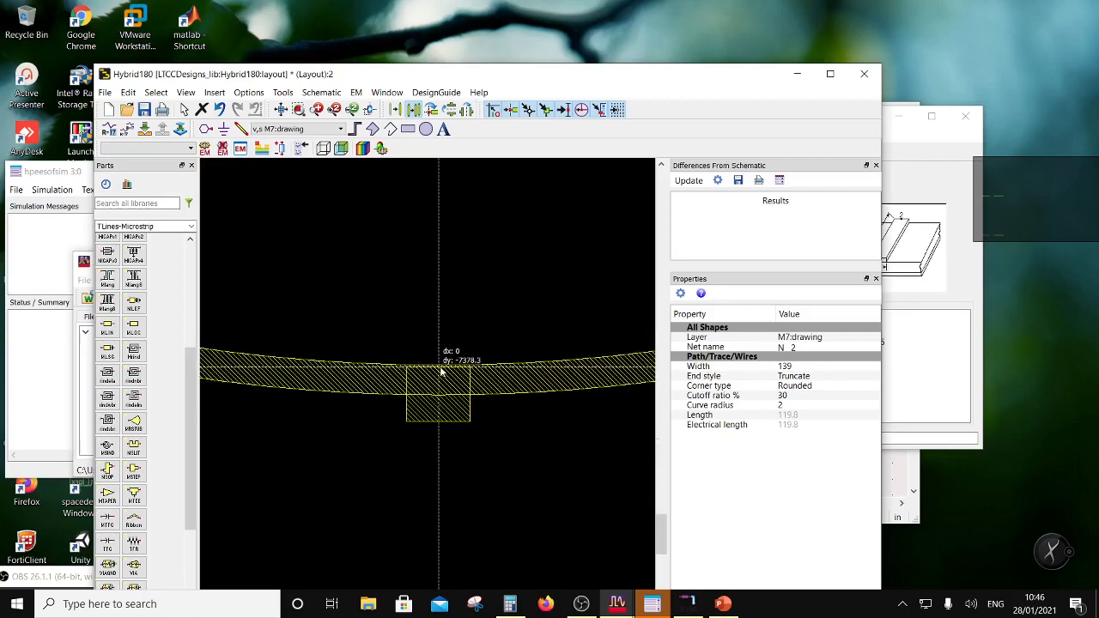
pyautogui.click(443, 372)
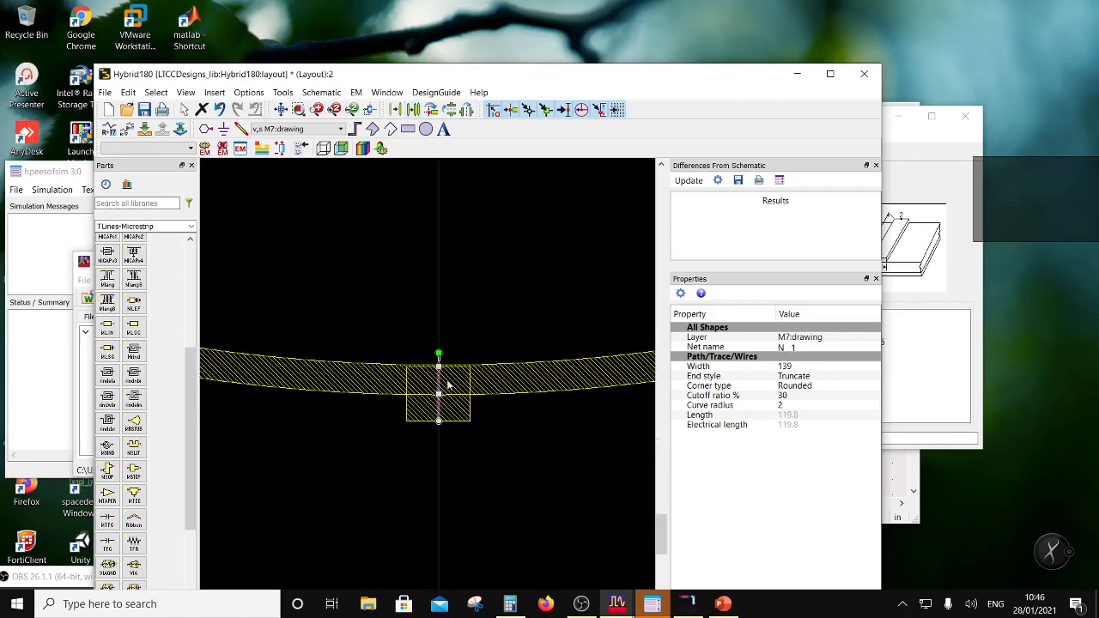
pyautogui.click(552, 479)
# Delete the 60-degree stub inside the ring.
pyautogui.scroll(-4, 407, 346)
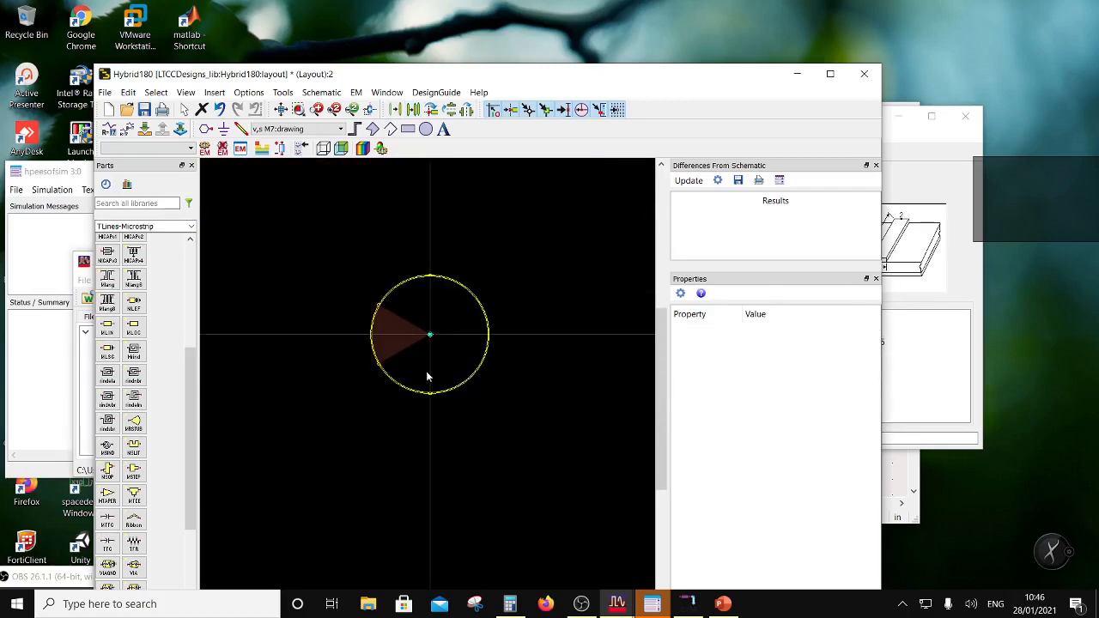
pyautogui.scroll(2, 387, 363)
pyautogui.click(374, 344)
pyautogui.press('Delete')
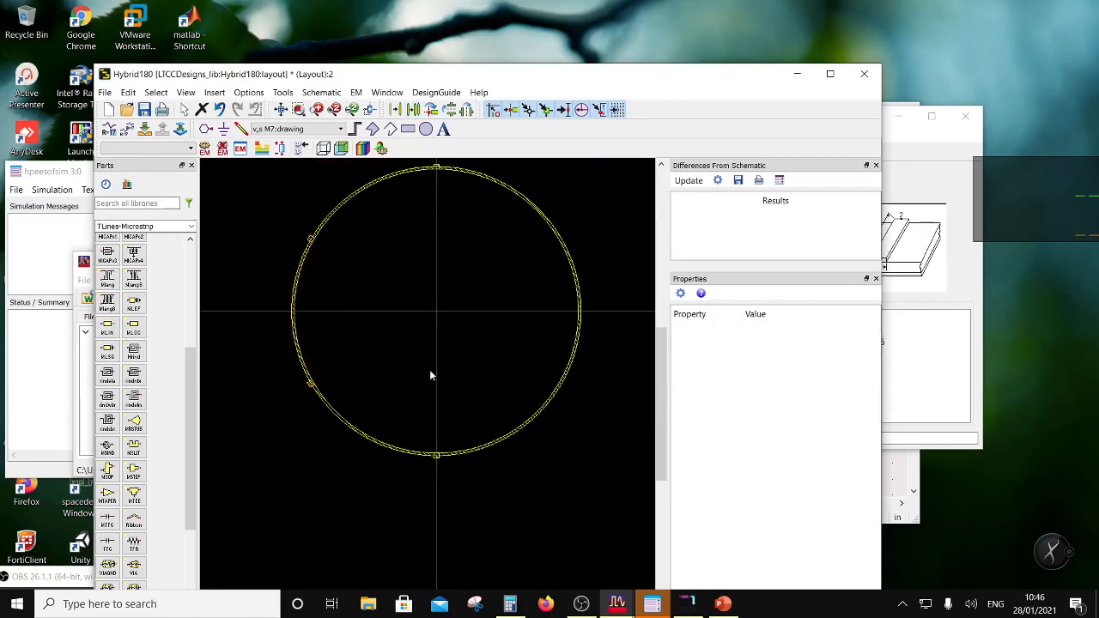
# Maximize the layout window and merge the ring with its four port lines into a single M7 shape.
pyautogui.doubleClick(437, 72)
pyautogui.scroll(2, 486, 258)
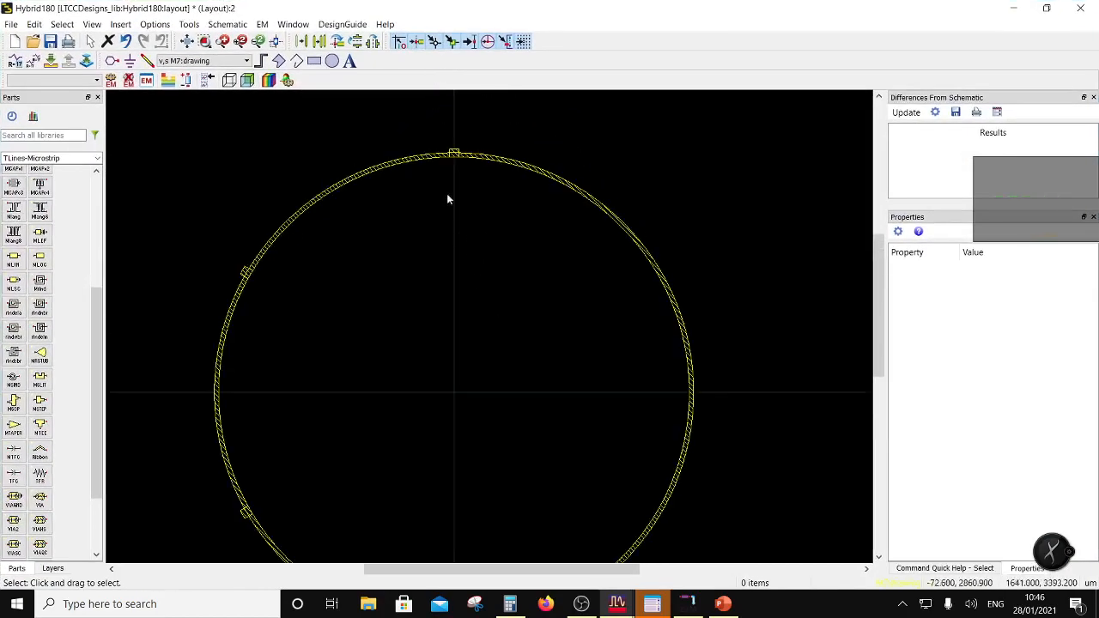
pyautogui.click(405, 162)
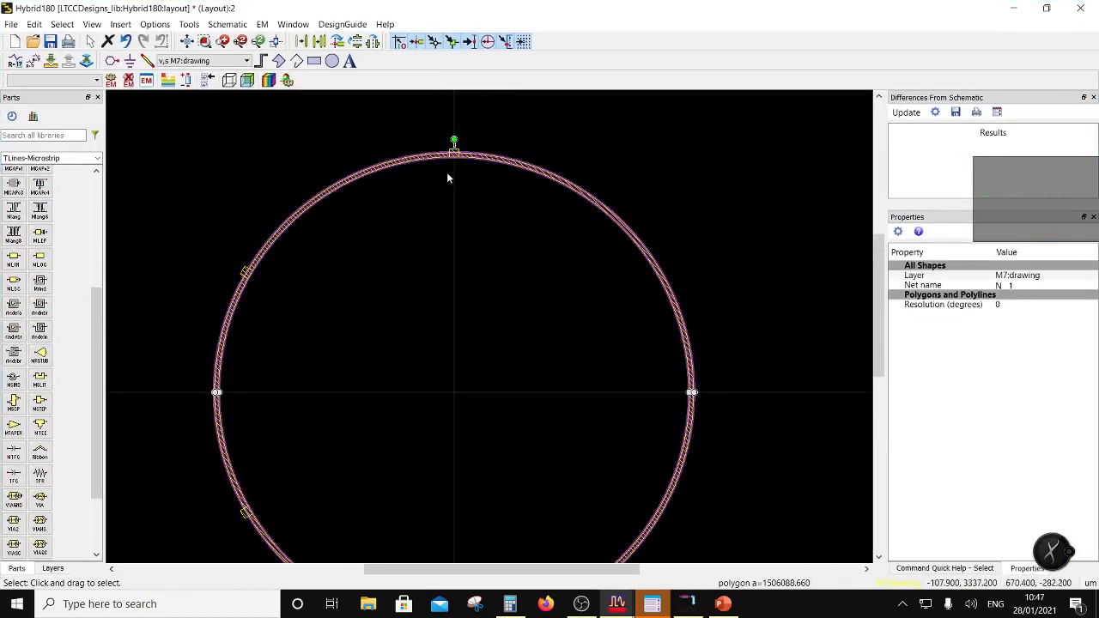
pyautogui.scroll(2, 446, 176)
pyautogui.click(510, 283)
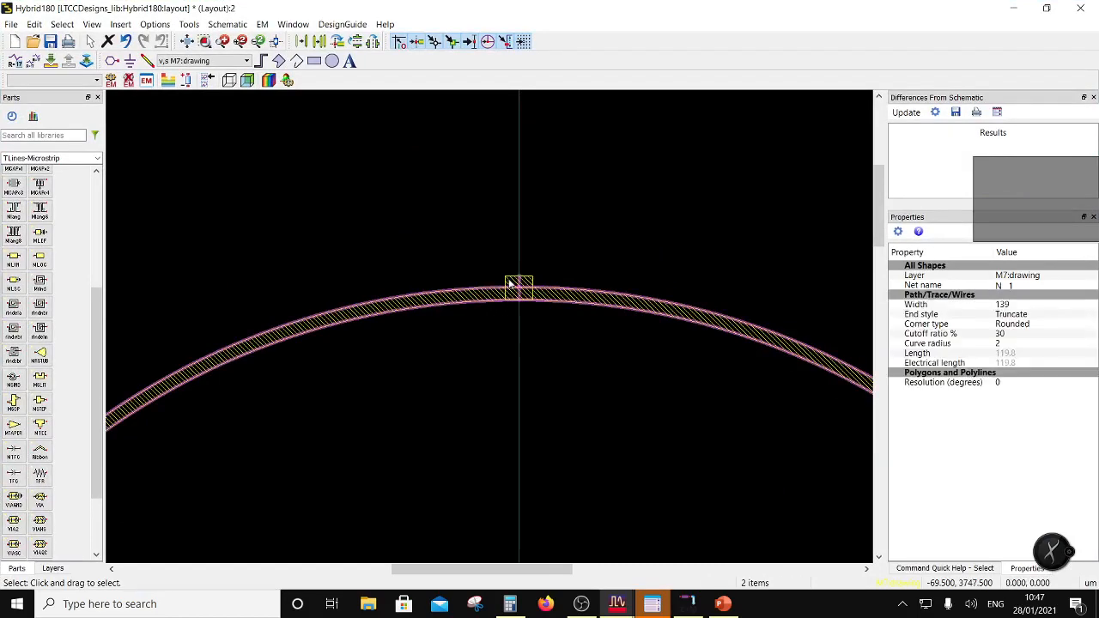
pyautogui.scroll(-8, 365, 365)
pyautogui.scroll(8, 503, 438)
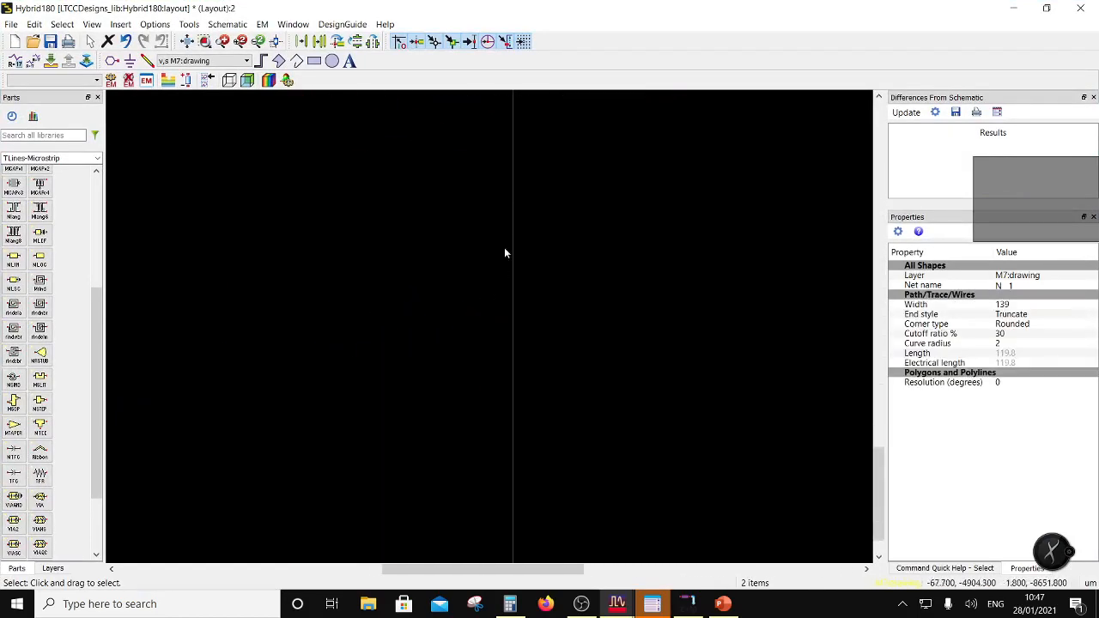
pyautogui.scroll(-5, 503, 257)
pyautogui.scroll(2, 491, 325)
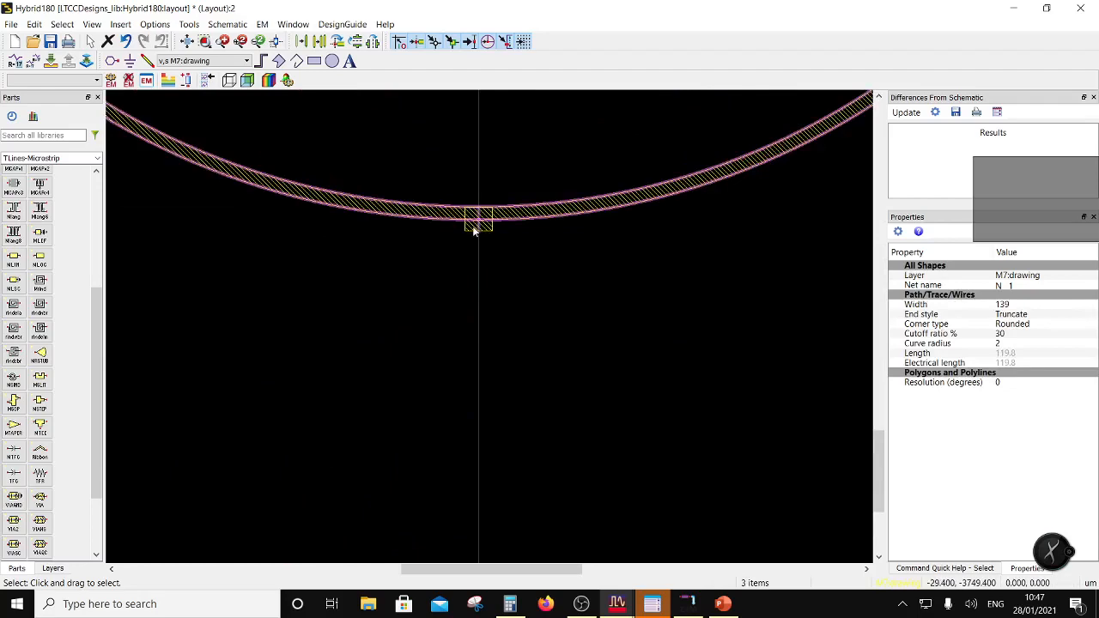
pyautogui.scroll(-5, 473, 230)
pyautogui.scroll(5, 472, 346)
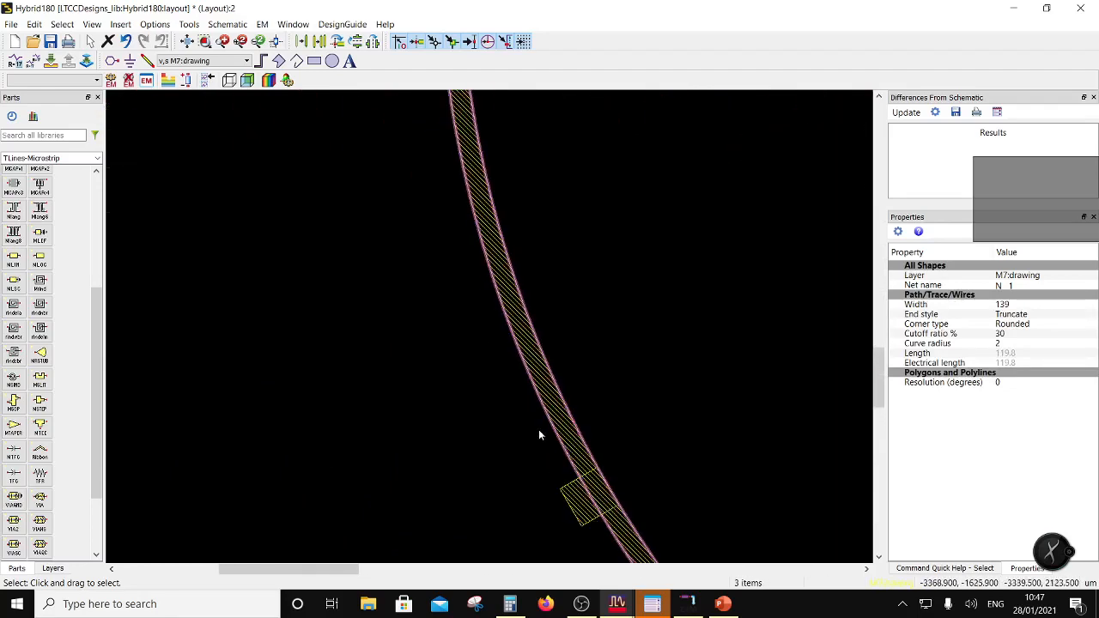
pyautogui.keyDown('ctrl'); pyautogui.click(574, 497); pyautogui.keyUp('ctrl')
pyautogui.scroll(-5, 491, 368)
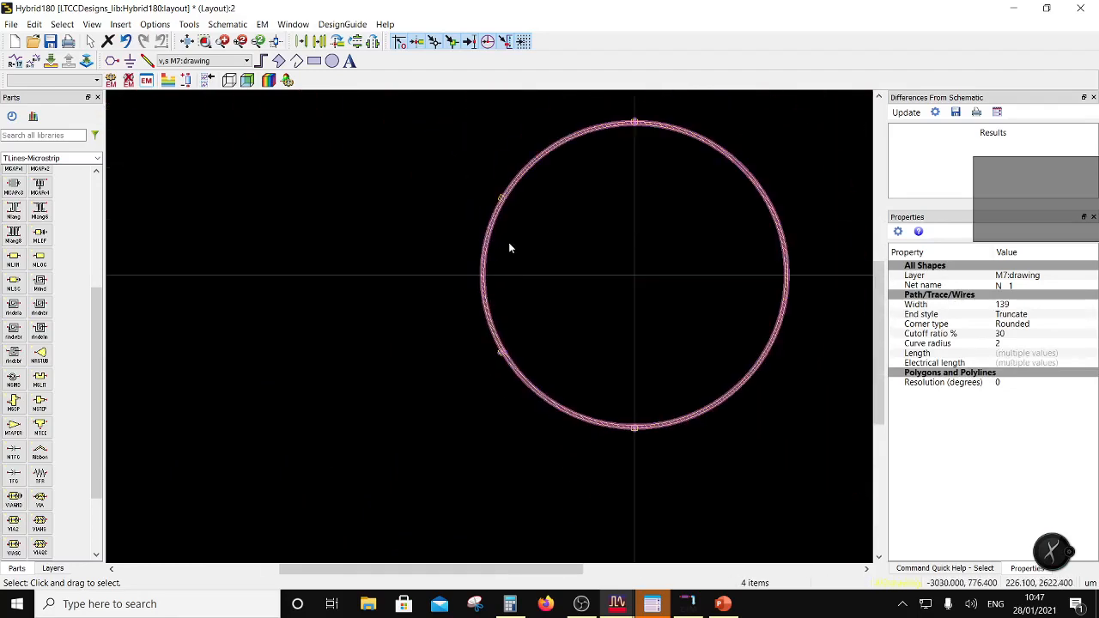
pyautogui.scroll(3, 509, 257)
pyautogui.scroll(2, 517, 332)
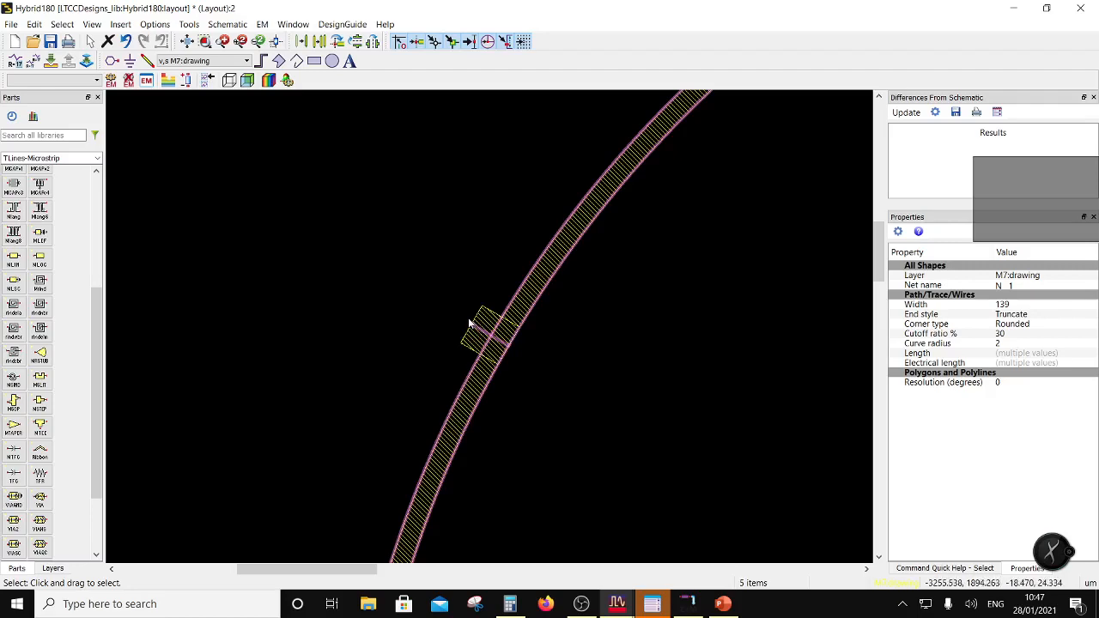
pyautogui.click(34, 24)
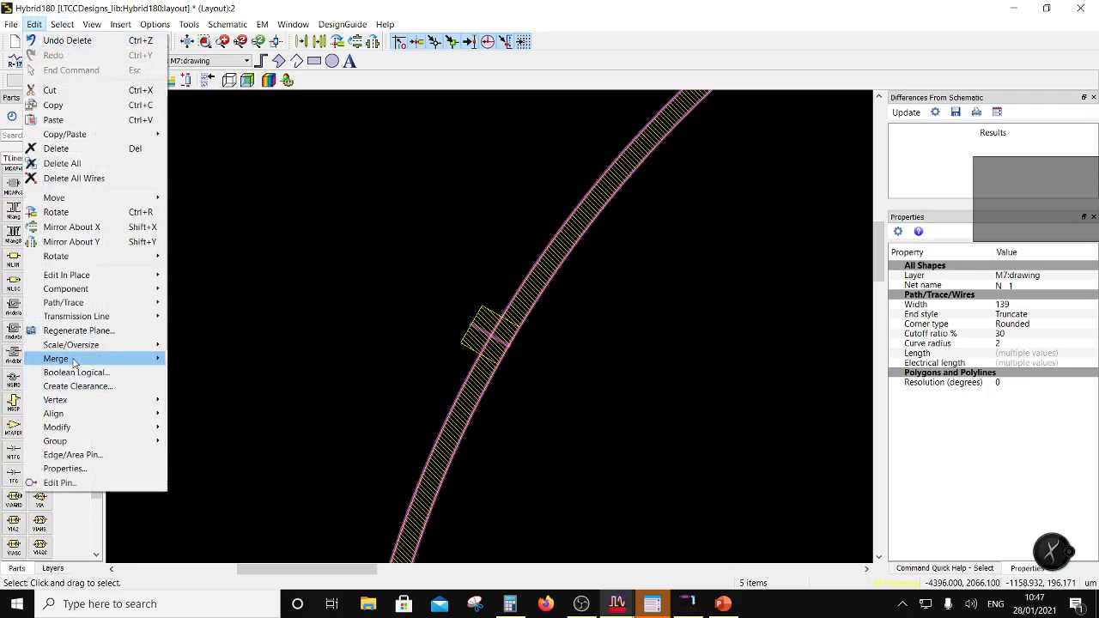
pyautogui.moveTo(129, 359)
pyautogui.click(190, 365)
pyautogui.scroll(-5, 490, 329)
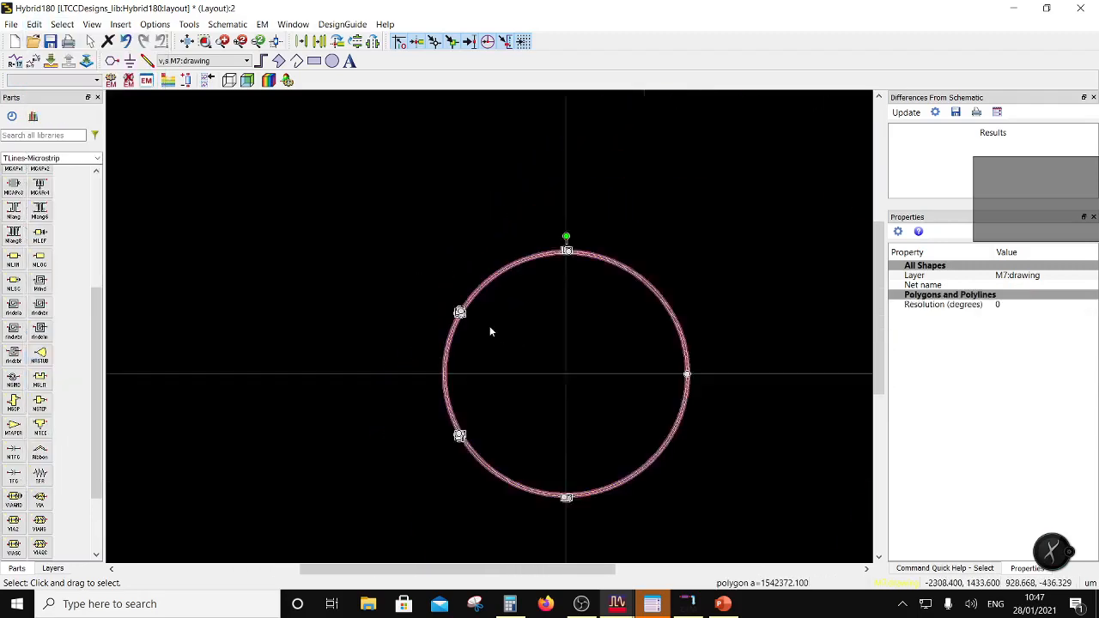
pyautogui.scroll(2, 490, 327)
pyautogui.scroll(-1, 506, 337)
pyautogui.click(482, 357)
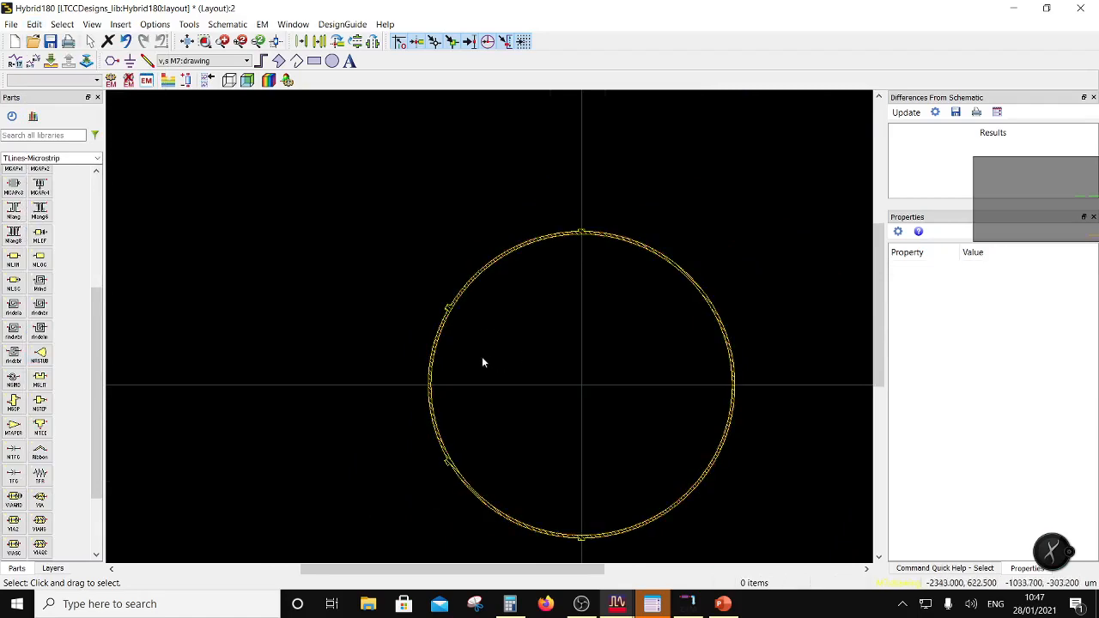
pyautogui.scroll(4, 484, 324)
pyautogui.scroll(1, 475, 327)
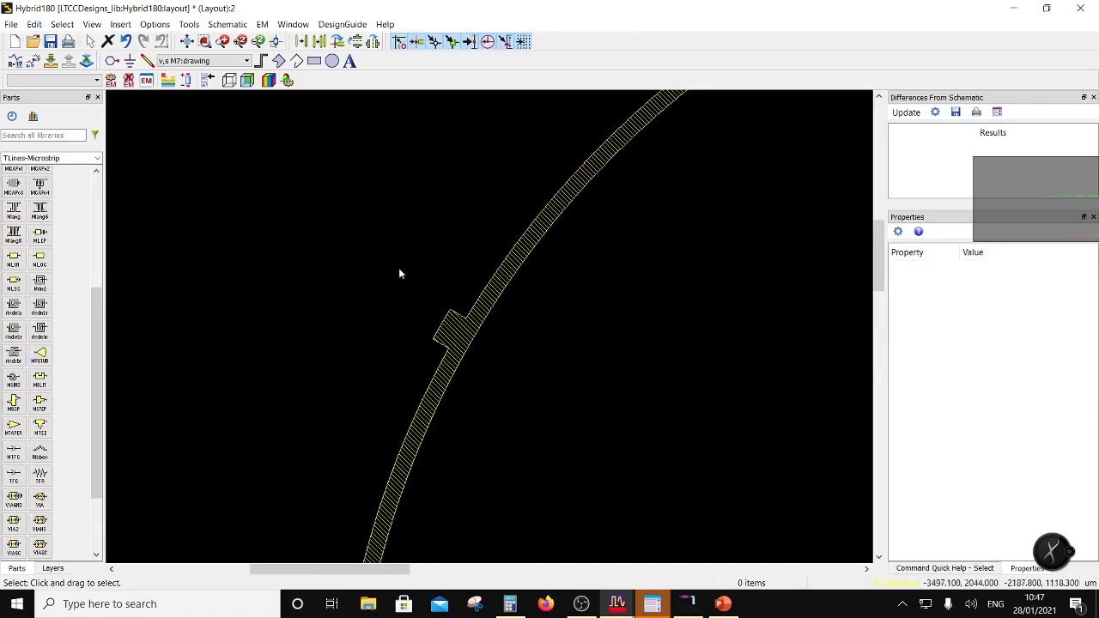
# Draw a rectangle about 139 um wide and 27.8 um high over the outer end of the ring's top port line.
pyautogui.scroll(-2, 490, 326)
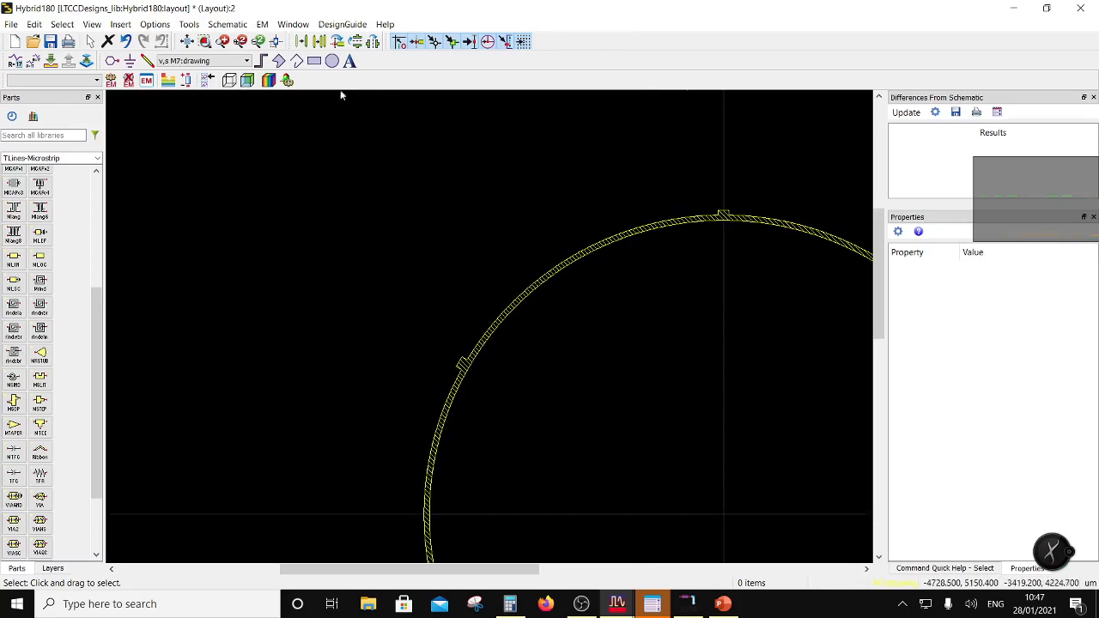
pyautogui.click(315, 61)
pyautogui.scroll(3, 483, 329)
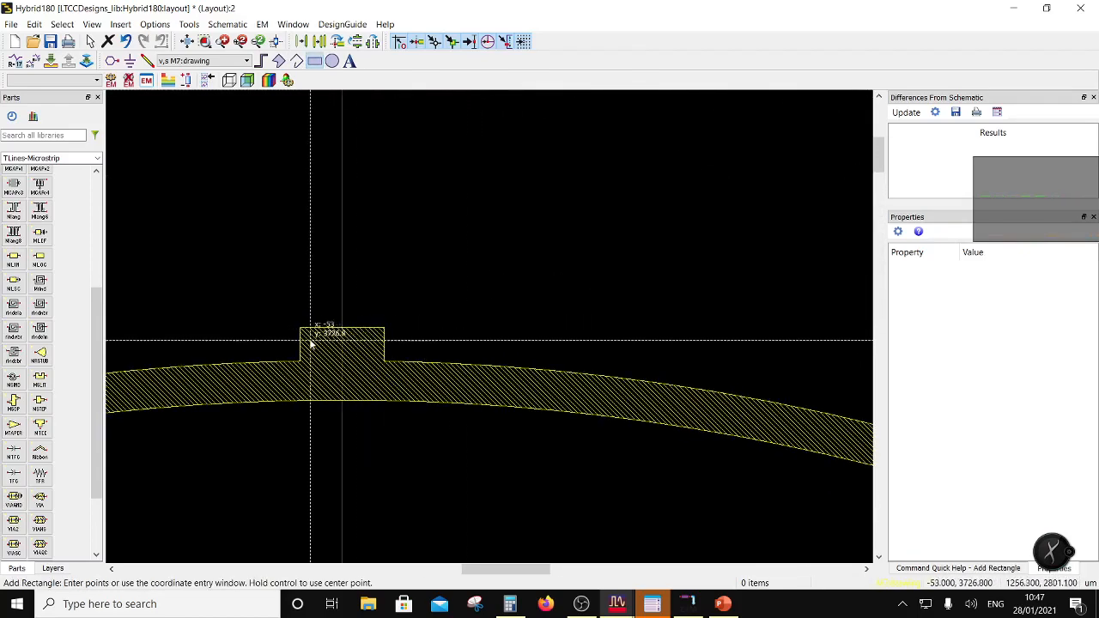
pyautogui.click(300, 329)
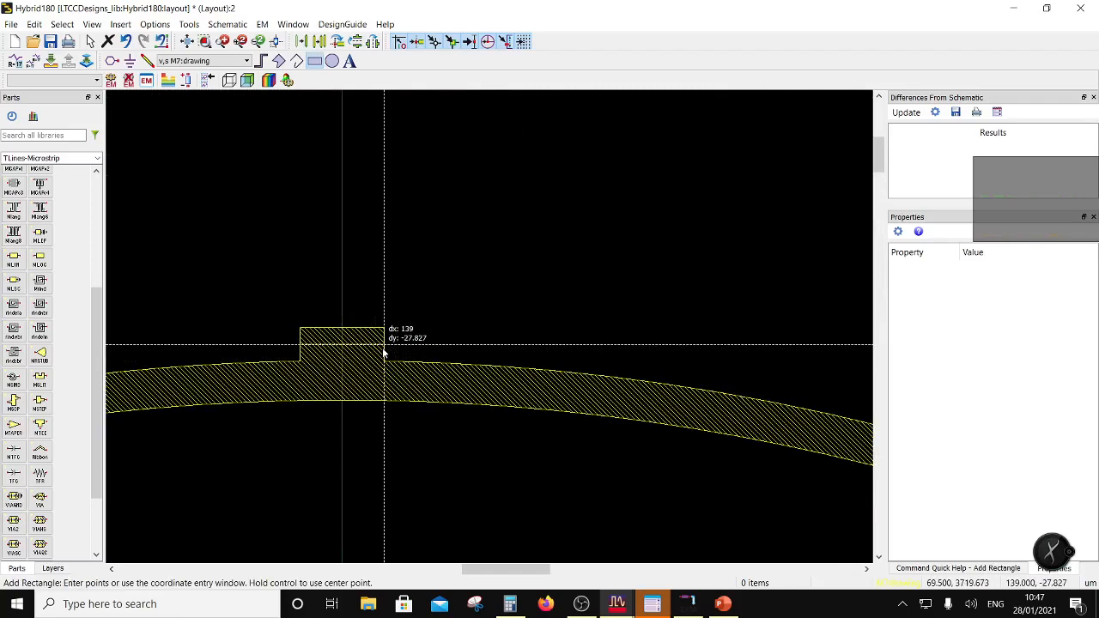
pyautogui.click(384, 353)
pyautogui.press('Escape')
# Move the small rectangle just outside the ring's upper-left port line and rotate it by 90 degrees.
pyautogui.click(366, 336)
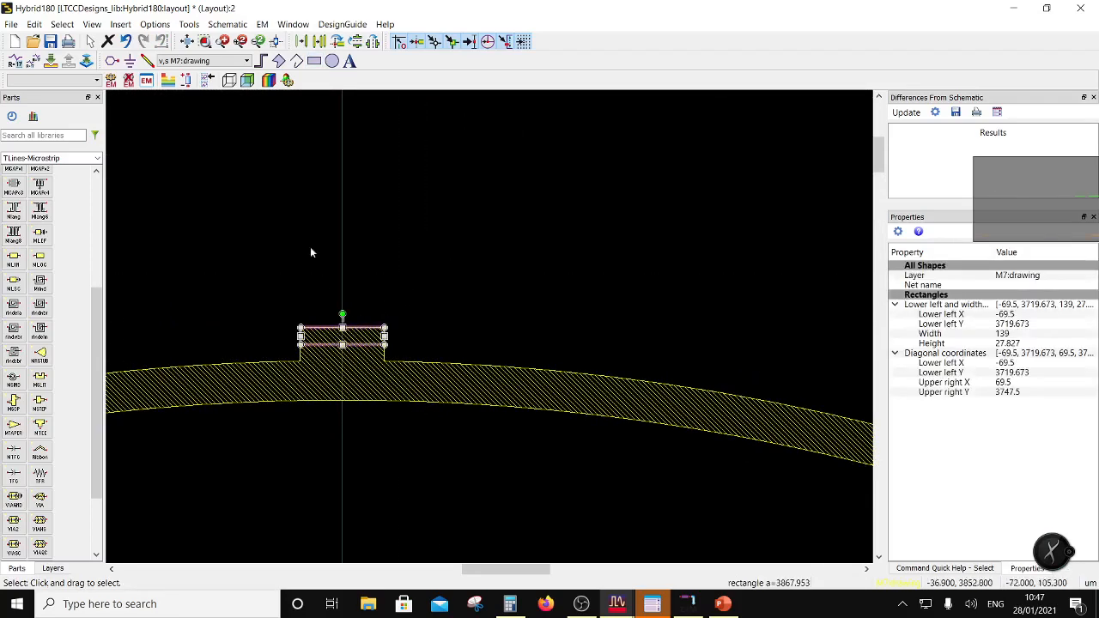
pyautogui.click(302, 42)
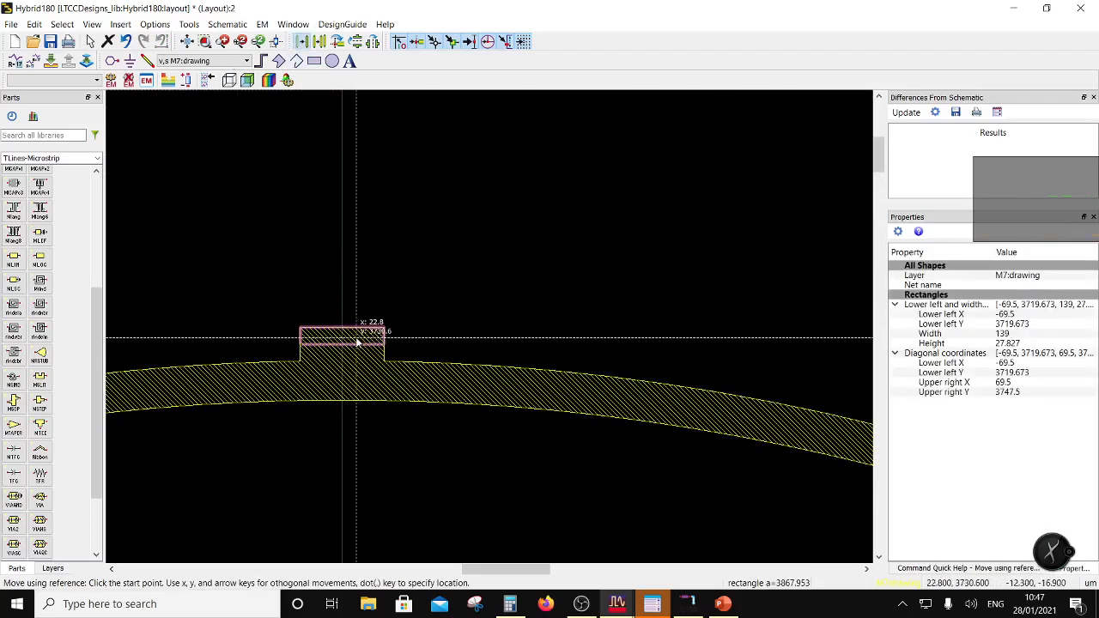
pyautogui.click(356, 338)
pyautogui.scroll(-5, 297, 381)
pyautogui.scroll(6, 461, 363)
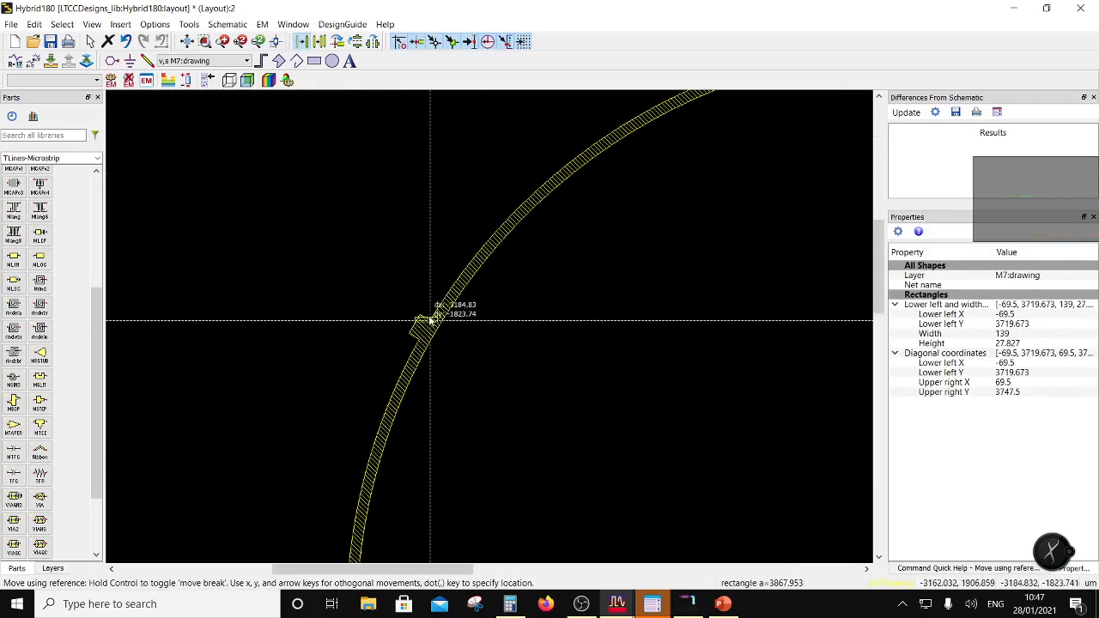
pyautogui.click(401, 334)
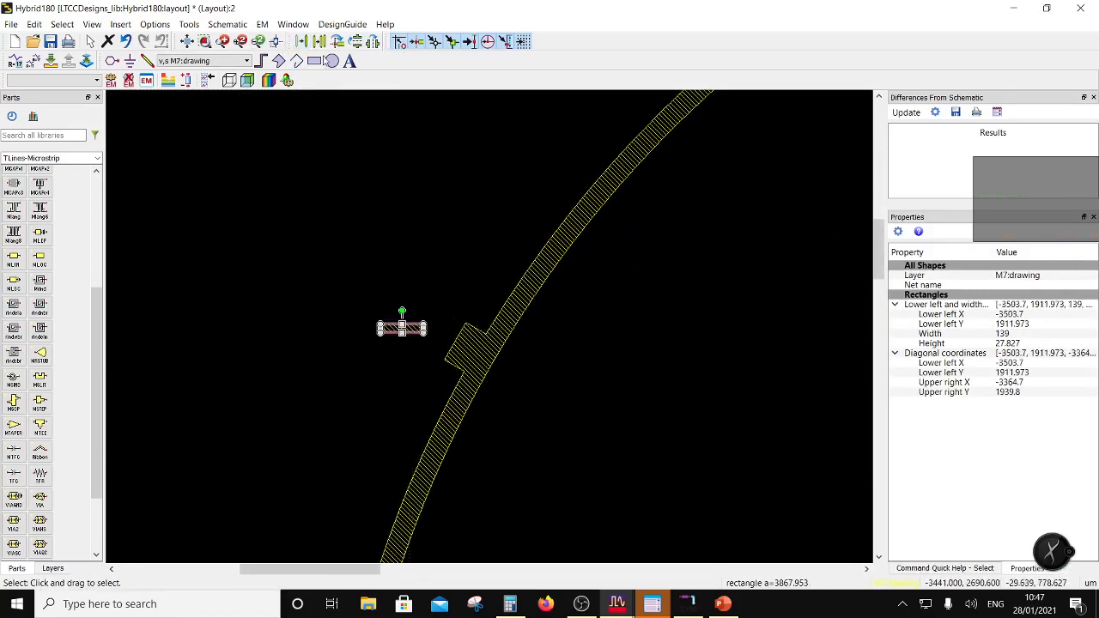
pyautogui.click(335, 44)
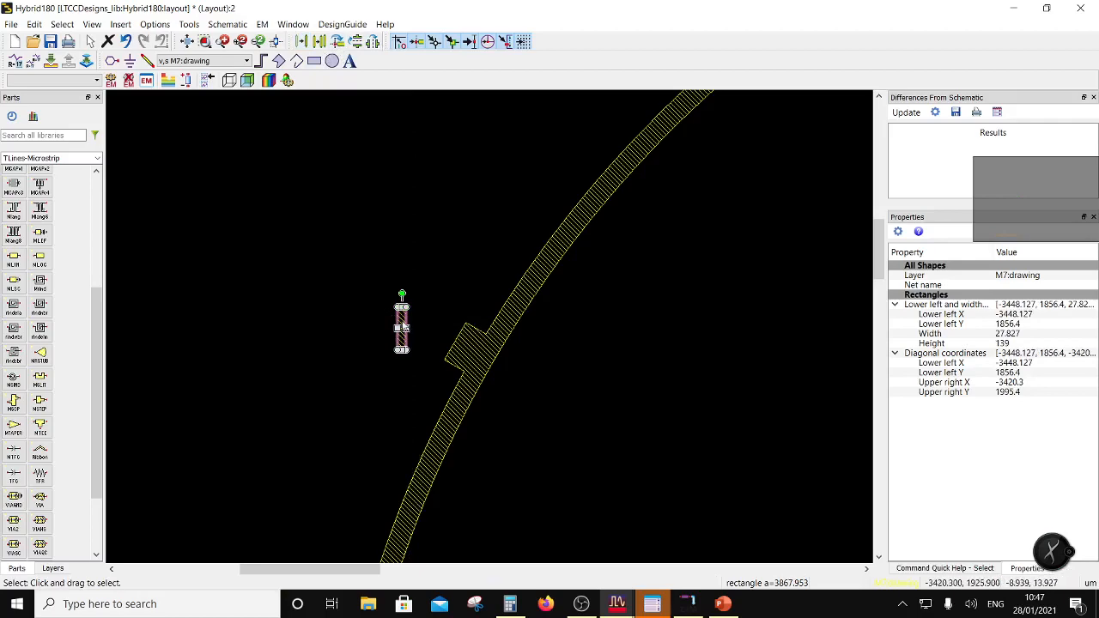
pyautogui.moveTo(401, 322)
pyautogui.mouseDown()
pyautogui.moveTo(451, 318)
pyautogui.moveTo(451, 334)
pyautogui.moveTo(441, 315)
pyautogui.moveTo(409, 313)
pyautogui.mouseUp()
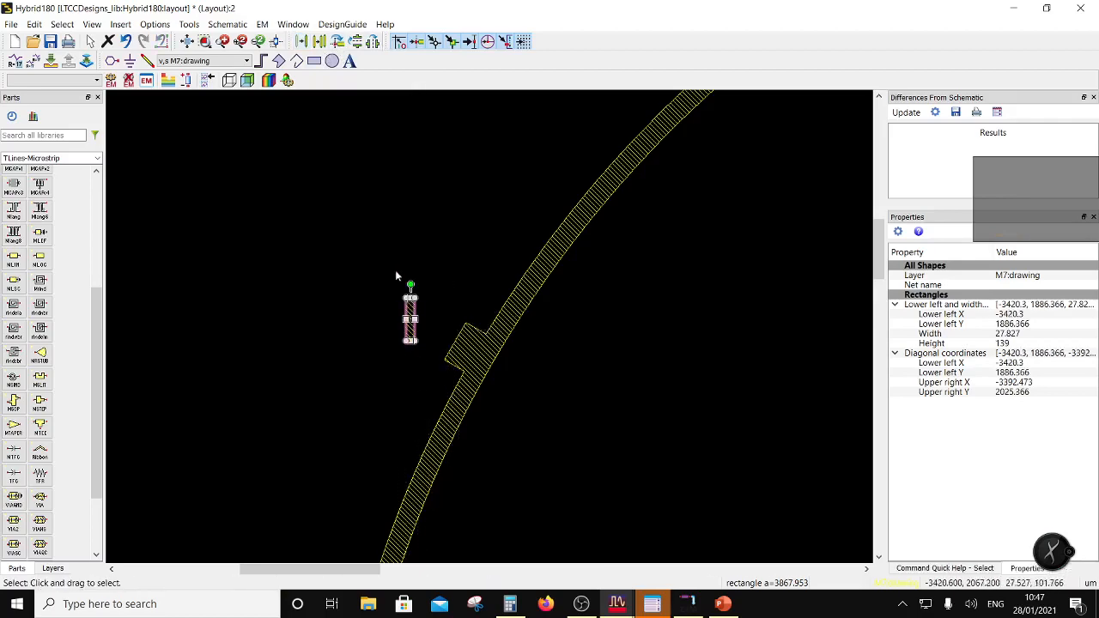
pyautogui.click(301, 41)
pyautogui.click(402, 339)
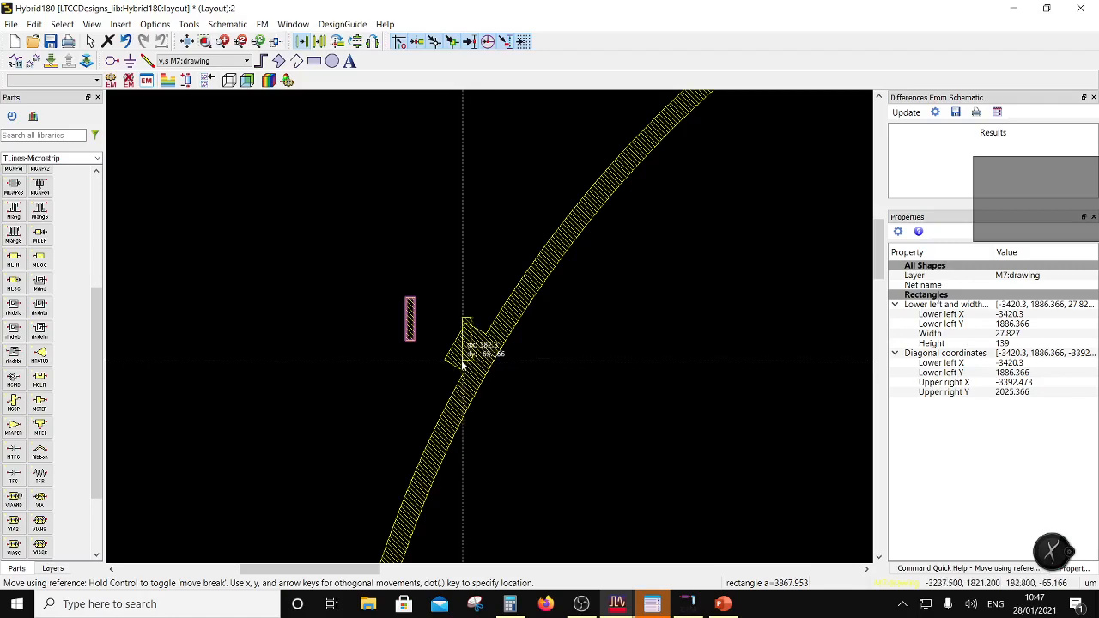
pyautogui.click(417, 322)
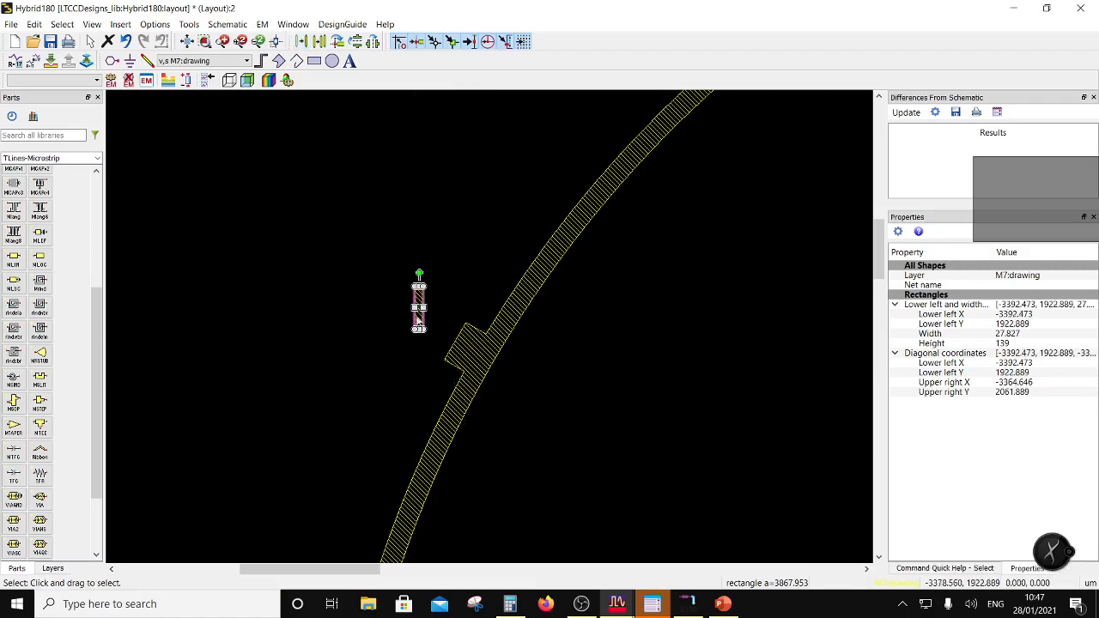
# Move the small rectangle by its upper-right corner onto the upper-left port line's upper outer corner and widen it outward to 69.5 um.
pyautogui.click(315, 43)
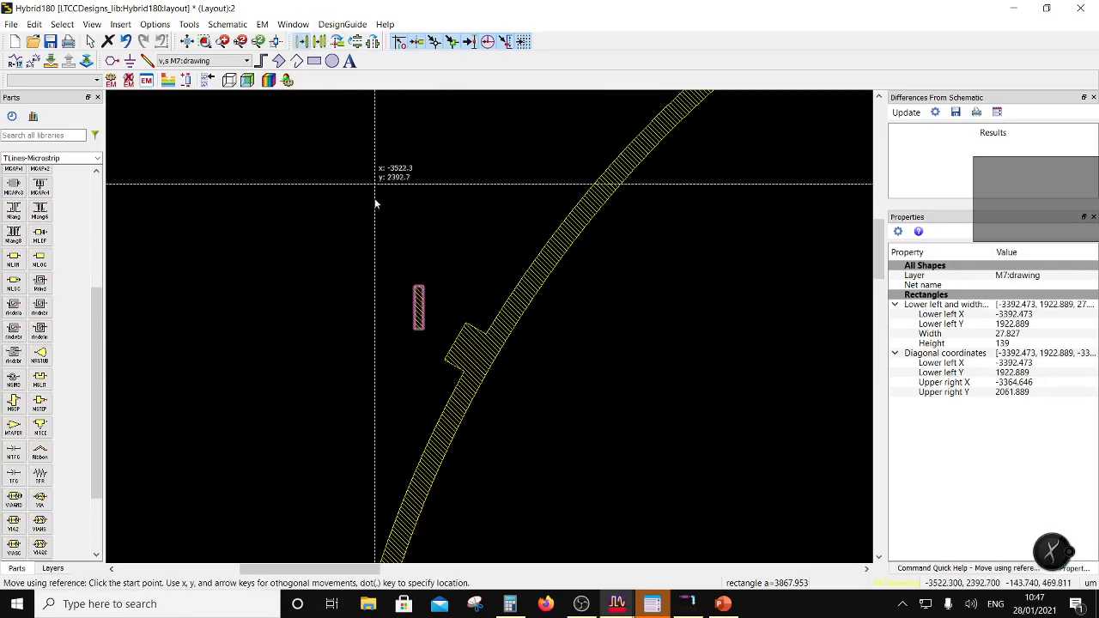
pyautogui.click(423, 286)
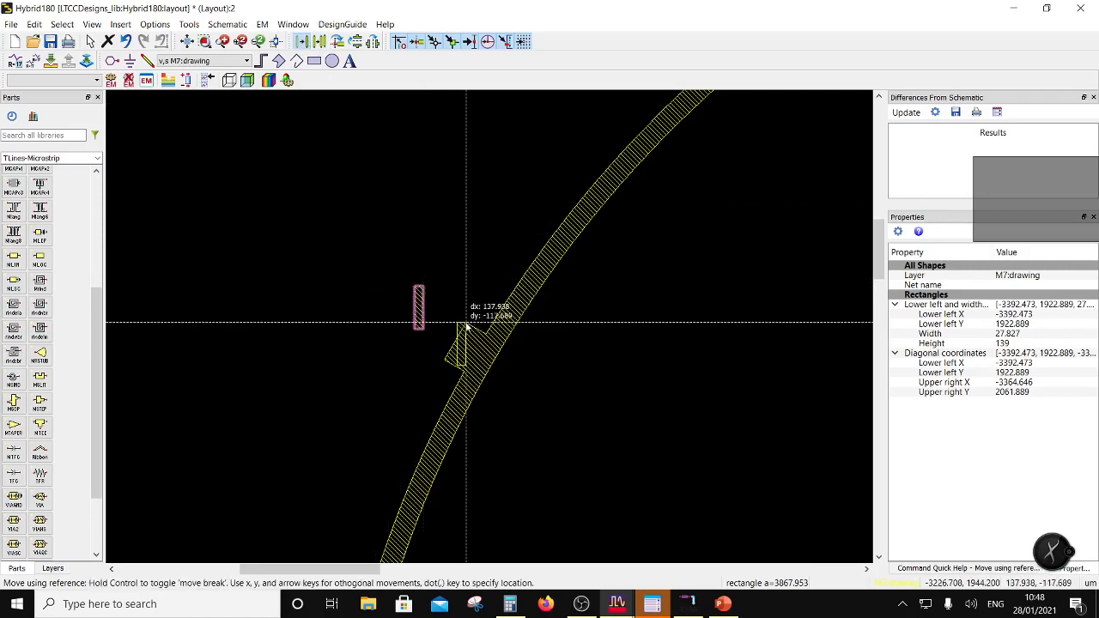
pyautogui.click(467, 328)
pyautogui.moveTo(456, 344)
pyautogui.mouseDown()
pyautogui.moveTo(437, 339)
pyautogui.moveTo(444, 359)
pyautogui.mouseUp()
pyautogui.click(418, 323)
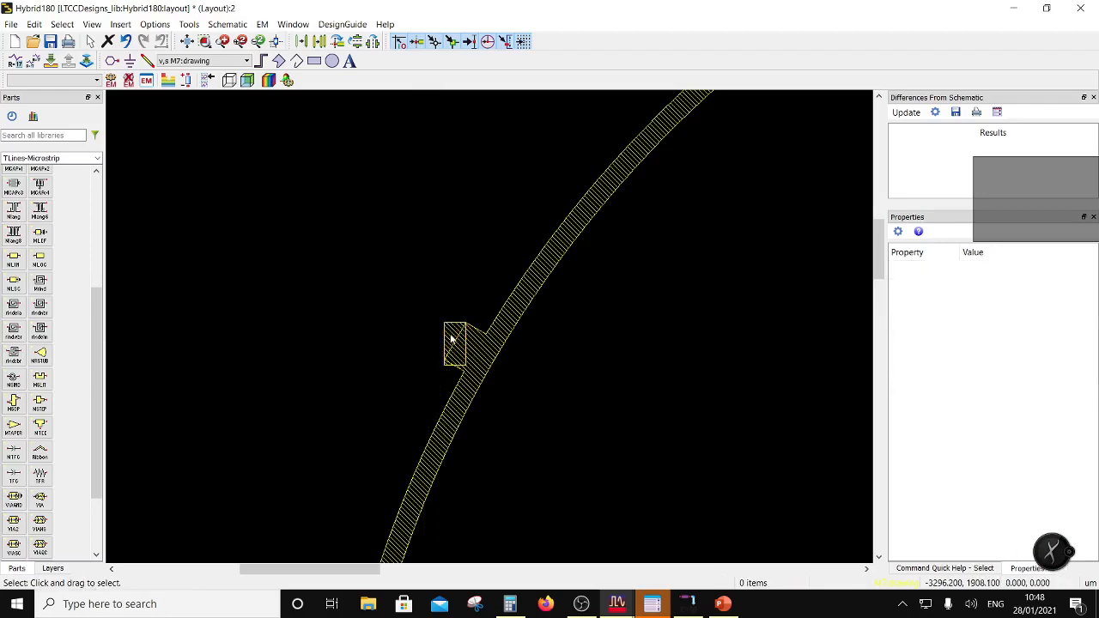
# Copy the 69.5 by 139 um rectangle by its lower-right corner onto the outer end of the ring's lower-left port line.
pyautogui.click(452, 339)
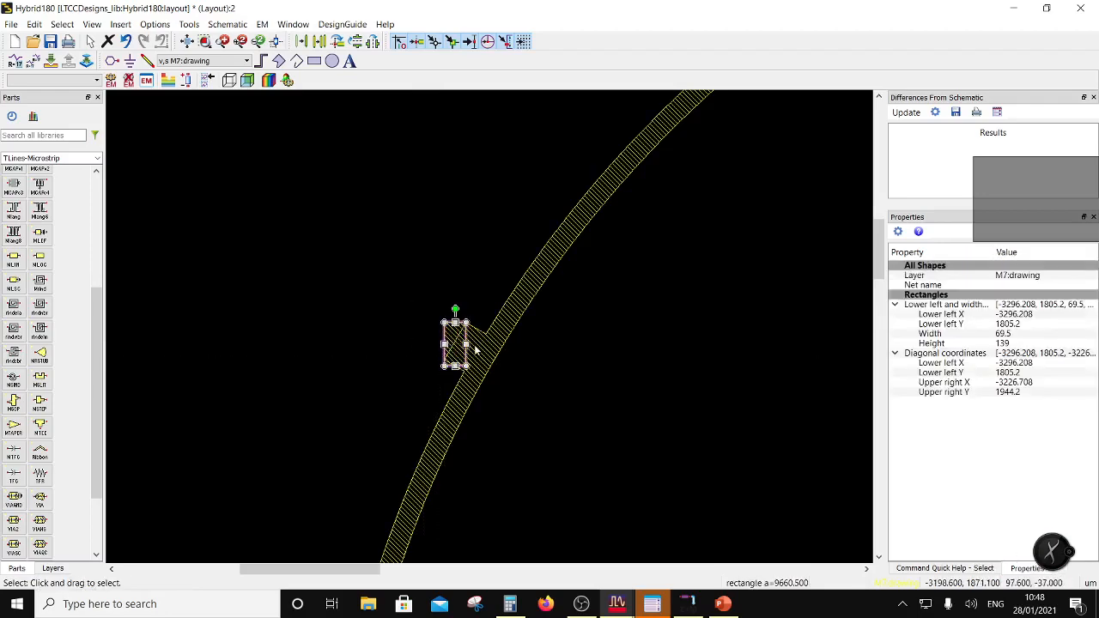
pyautogui.click(318, 43)
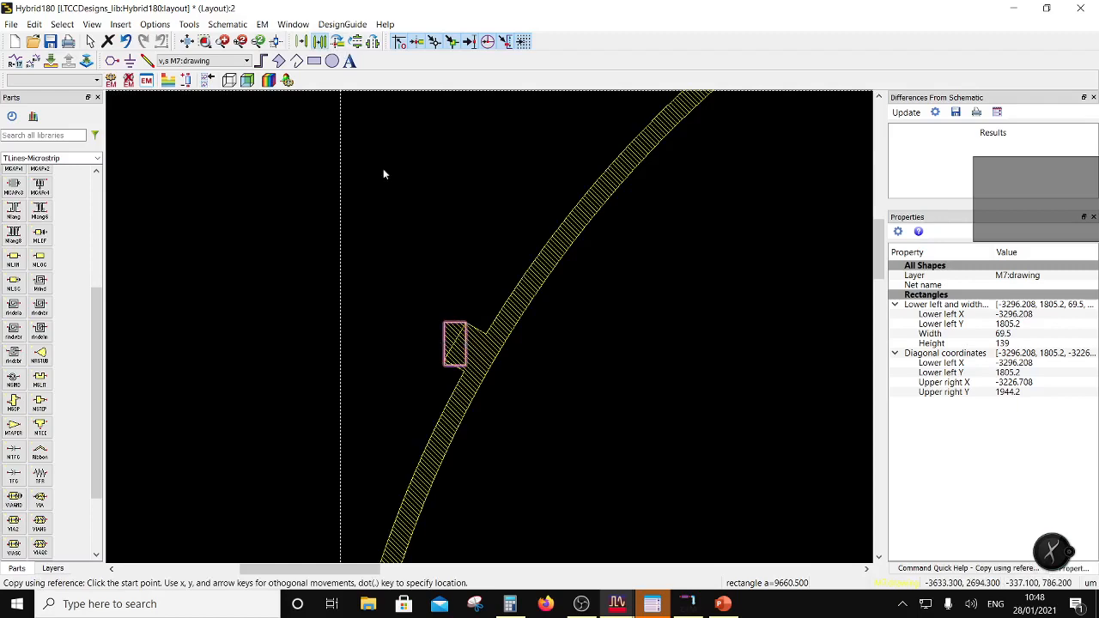
pyautogui.click(466, 367)
pyautogui.scroll(-5, 485, 330)
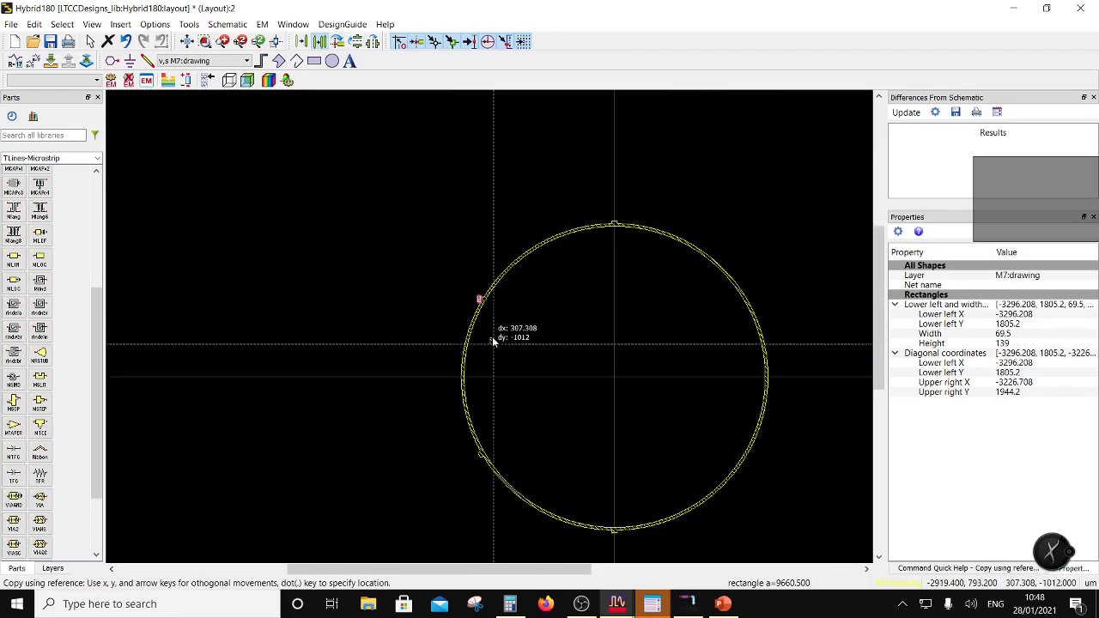
pyautogui.scroll(5, 493, 341)
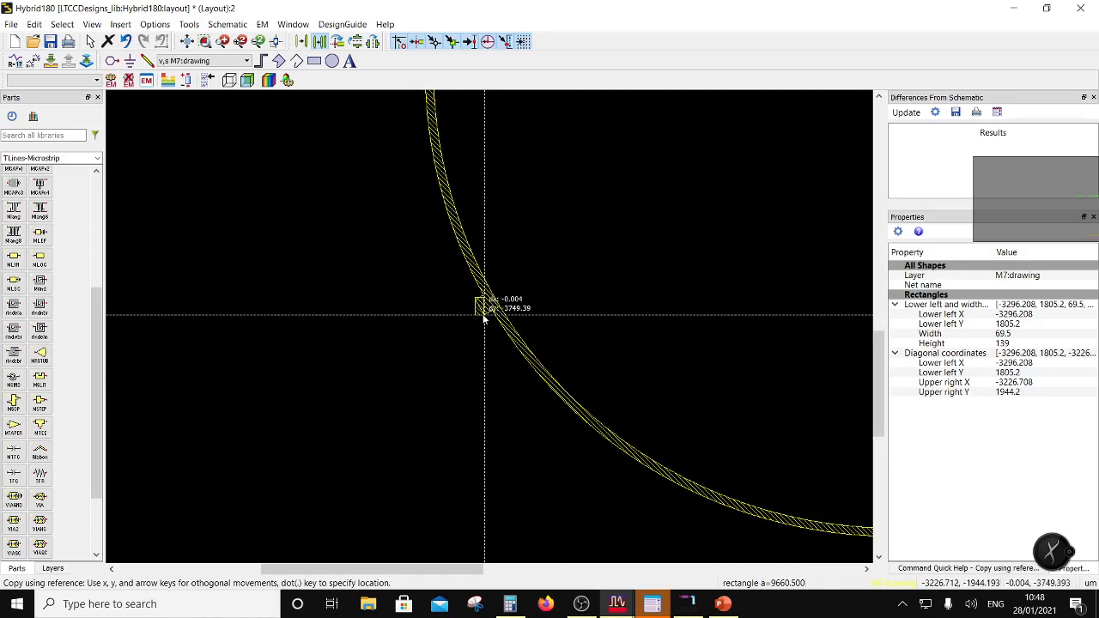
pyautogui.scroll(2, 485, 320)
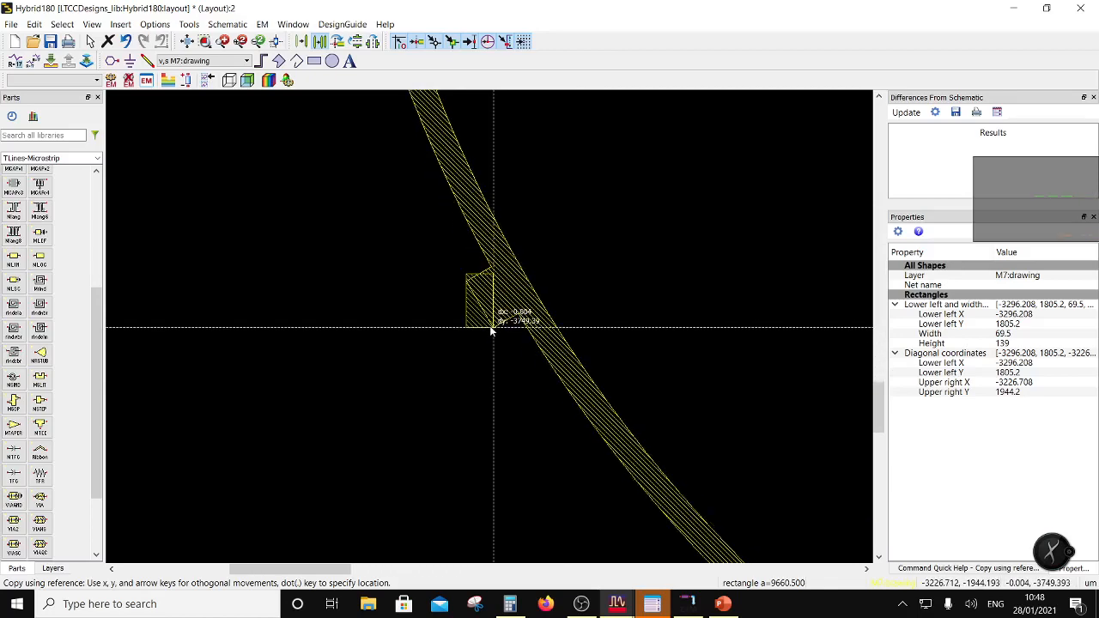
pyautogui.click(491, 330)
# Merge the copied rectangle at the lower-left port line with the ring as a union.
pyautogui.scroll(-1, 478, 336)
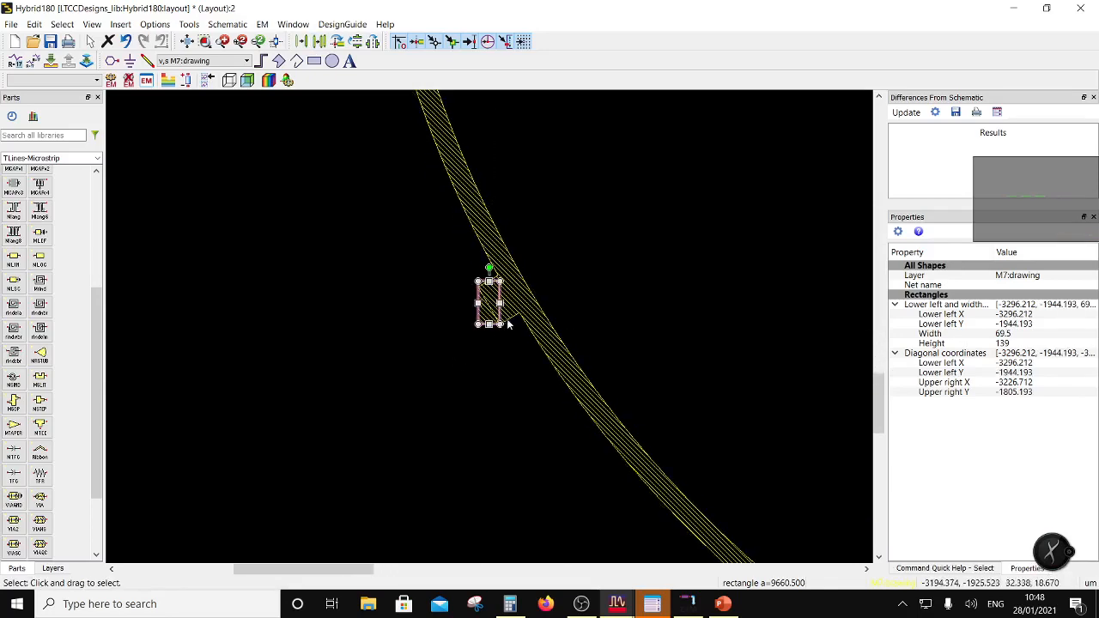
pyautogui.keyDown('ctrl'); pyautogui.click(516, 295); pyautogui.keyUp('ctrl')
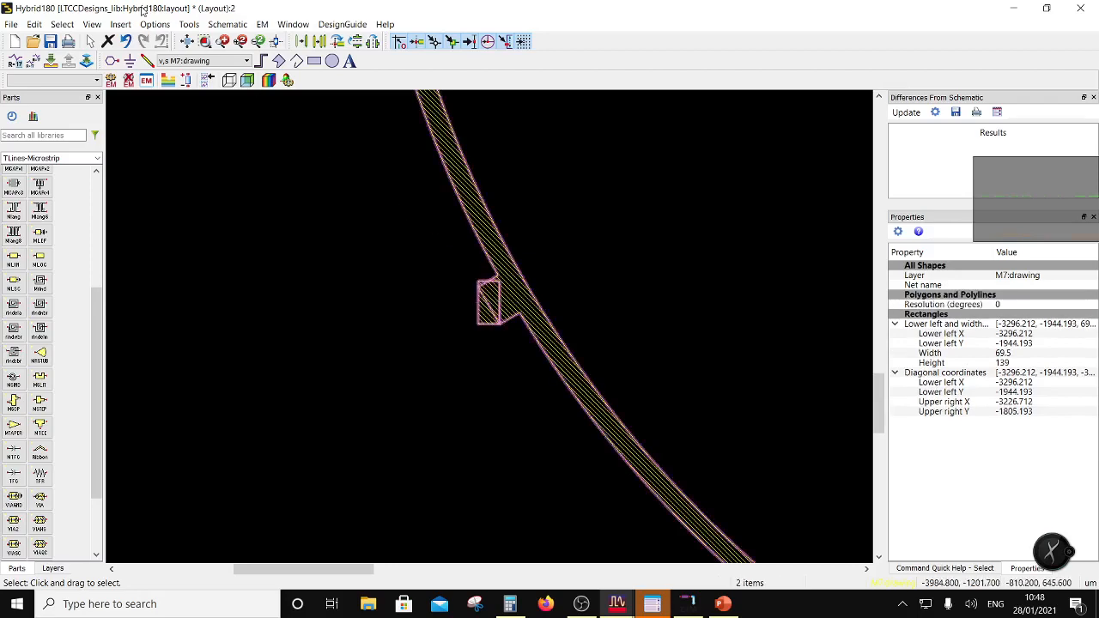
pyautogui.click(35, 24)
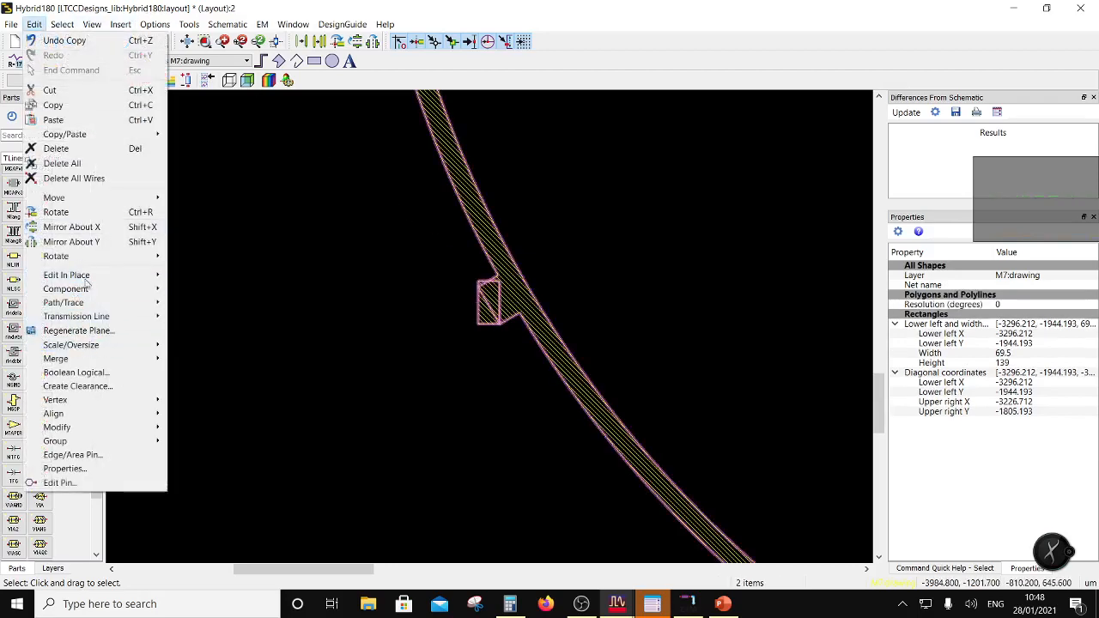
pyautogui.moveTo(86, 359)
pyautogui.click(185, 363)
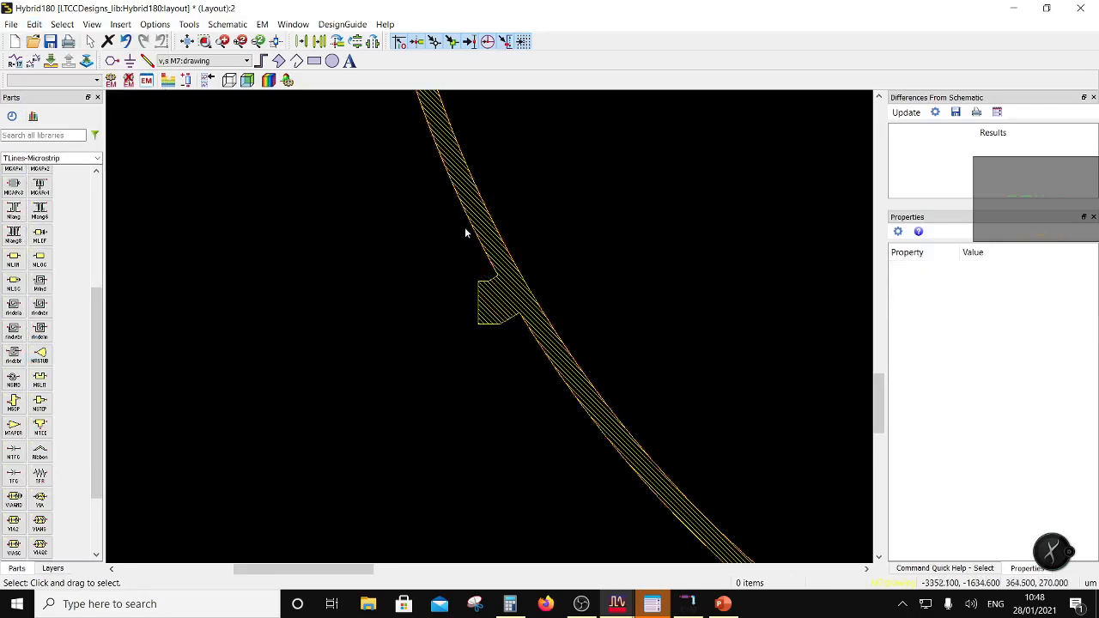
# Merge the rectangle at the upper-left port line with the ring as a union.
pyautogui.scroll(-5, 464, 227)
pyautogui.scroll(5, 516, 363)
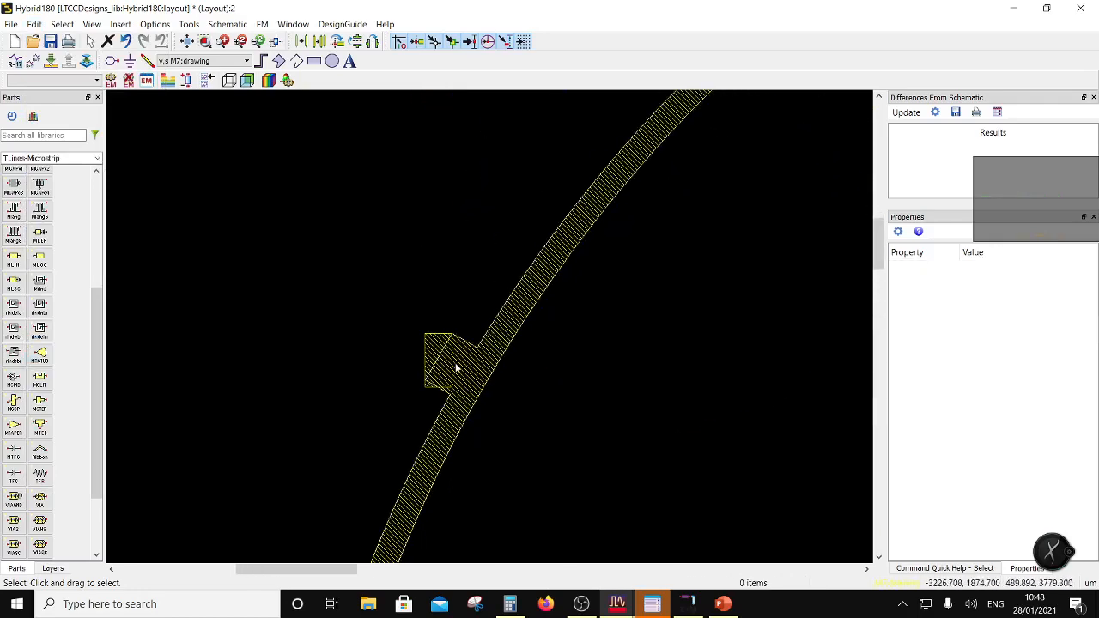
pyautogui.click(433, 352)
pyautogui.keyDown('shift'); pyautogui.click(486, 365); pyautogui.keyUp('shift')
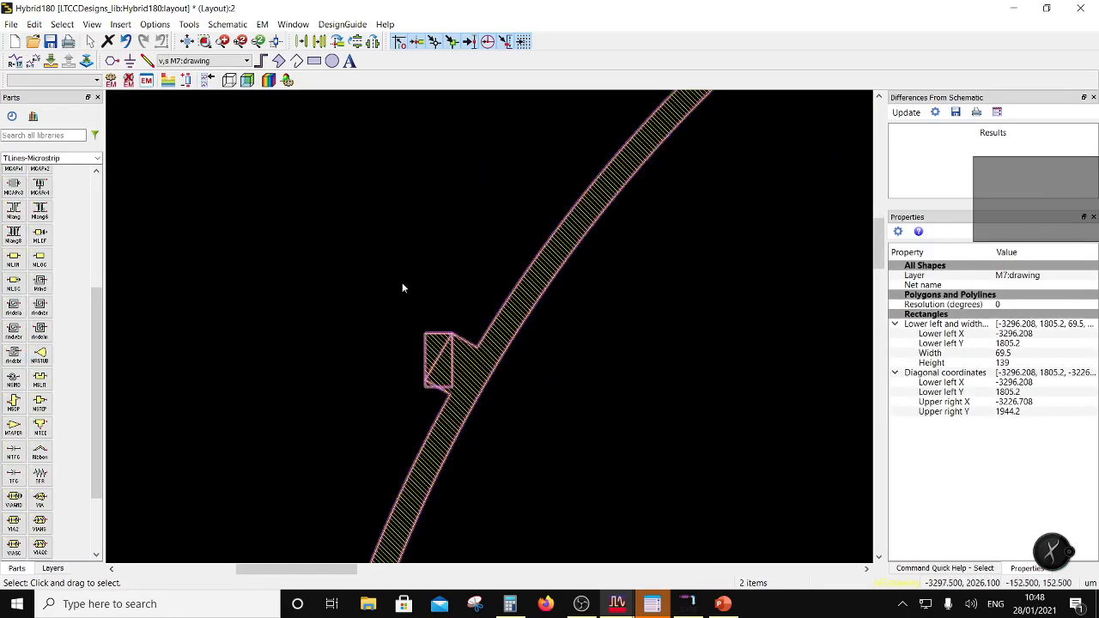
pyautogui.click(34, 24)
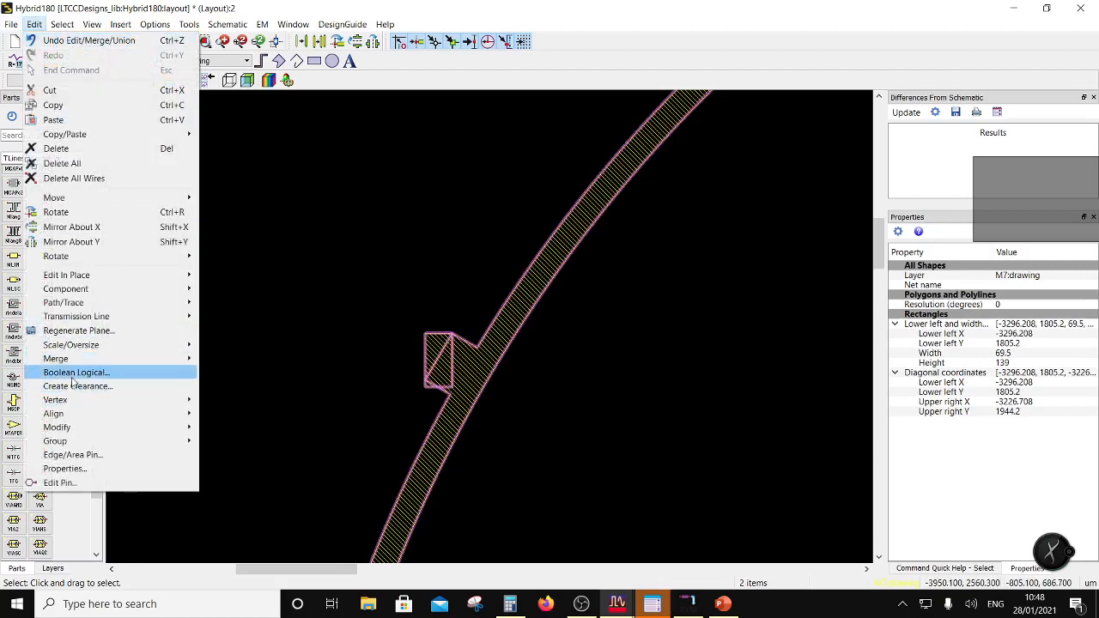
pyautogui.moveTo(103, 358)
pyautogui.click(257, 361)
pyautogui.click(262, 366)
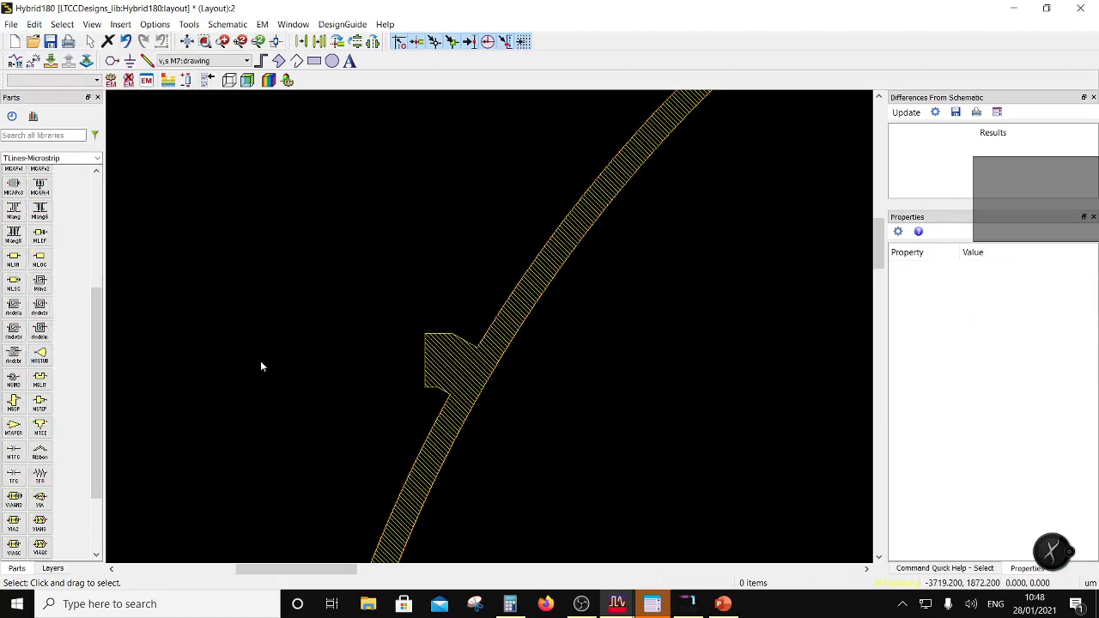
# Make M6:drawing the entry layer and start a rectangle at the middle of the top port line's outer edge.
pyautogui.scroll(-6, 502, 340)
pyautogui.scroll(1, 549, 359)
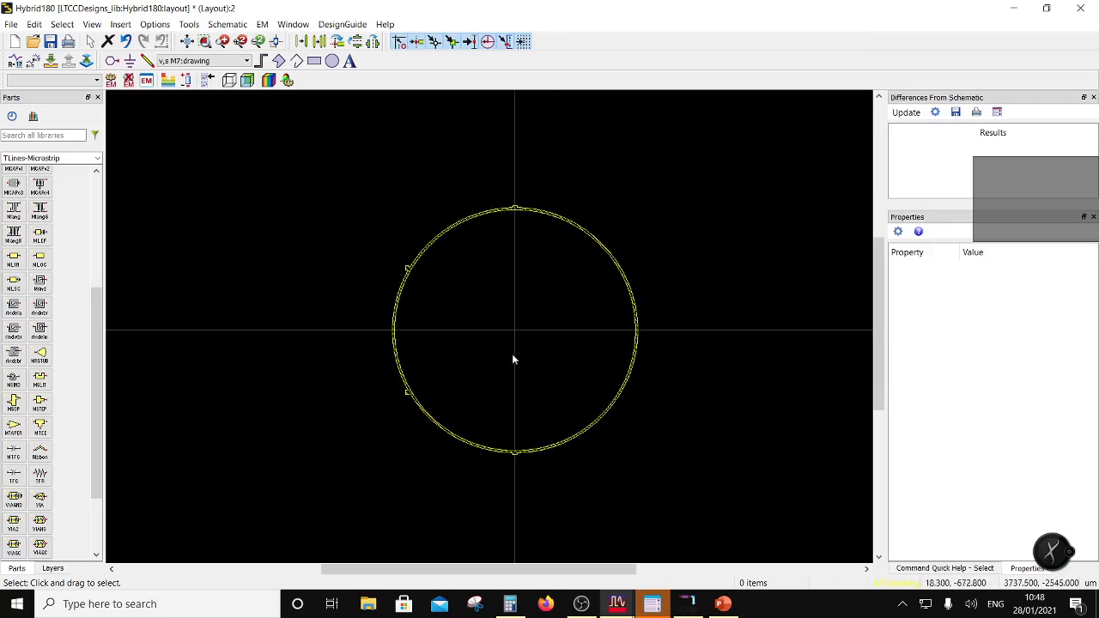
pyautogui.click(206, 60)
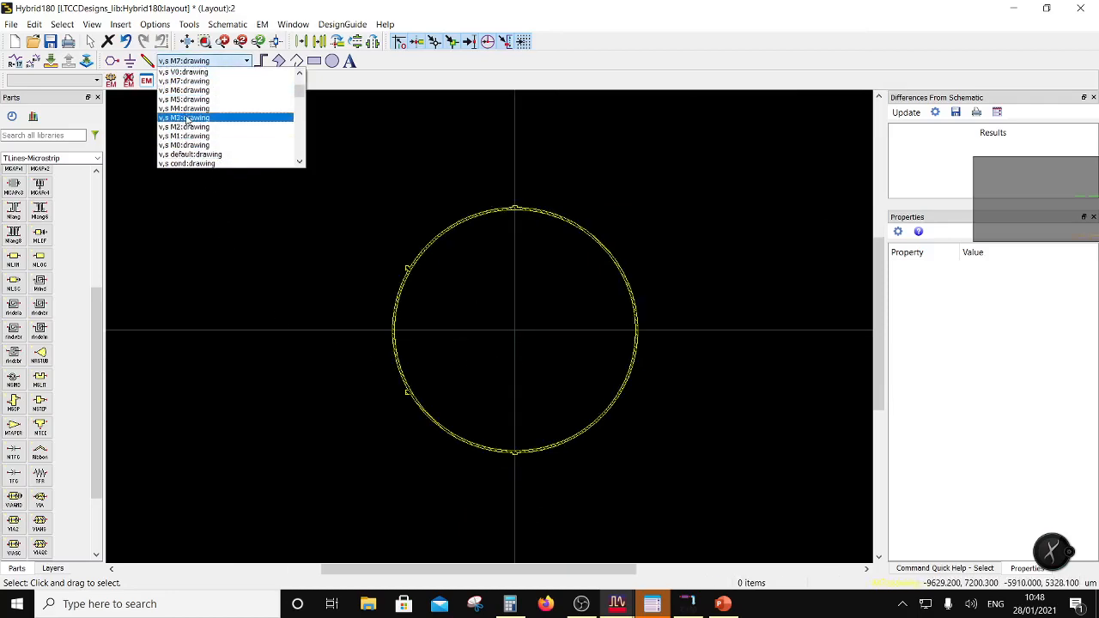
pyautogui.click(189, 90)
pyautogui.click(314, 61)
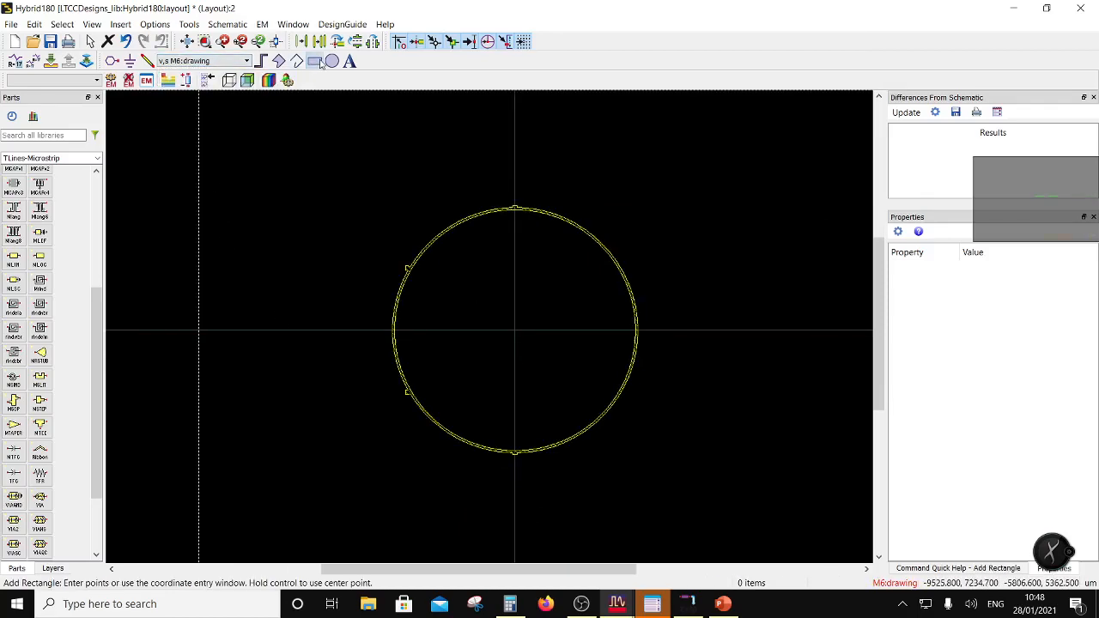
pyautogui.scroll(1, 541, 348)
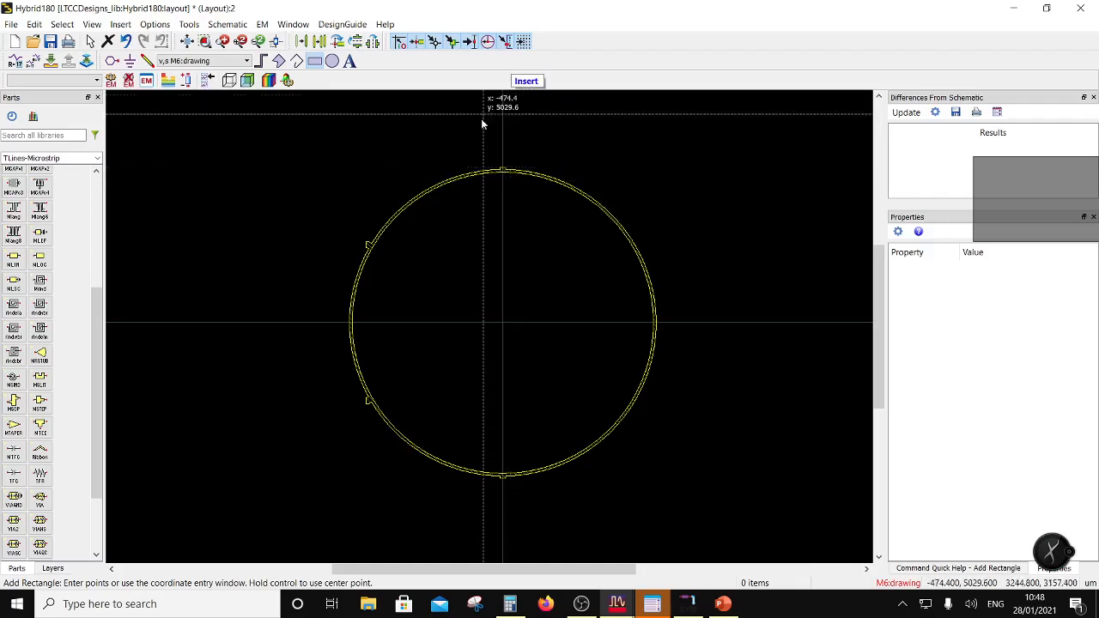
pyautogui.scroll(3, 507, 168)
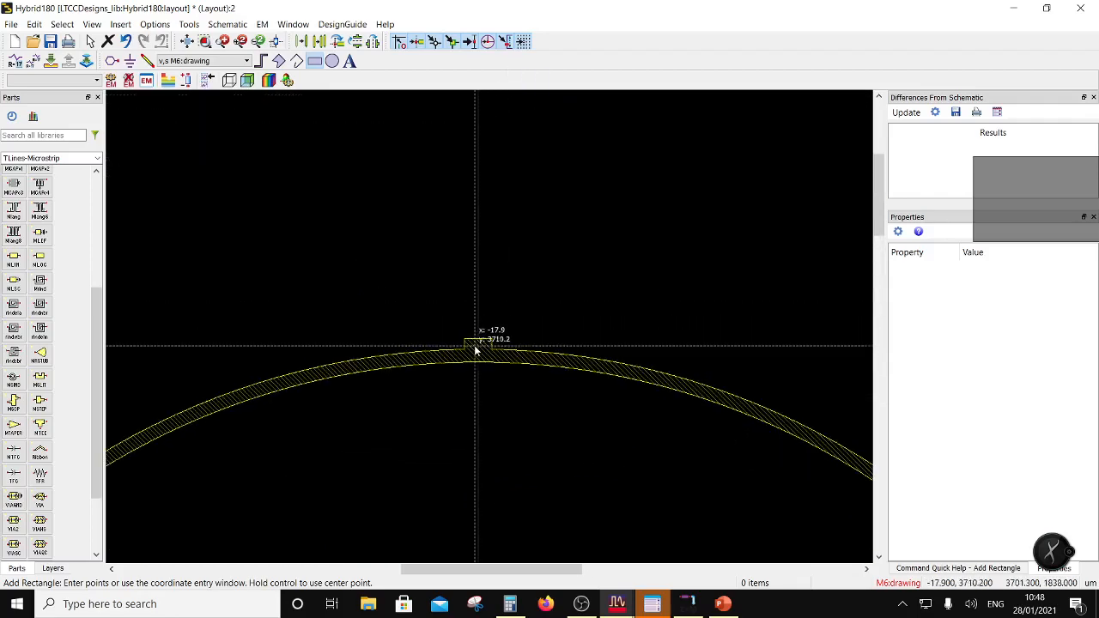
pyautogui.click(478, 343)
pyautogui.scroll(-1, 478, 342)
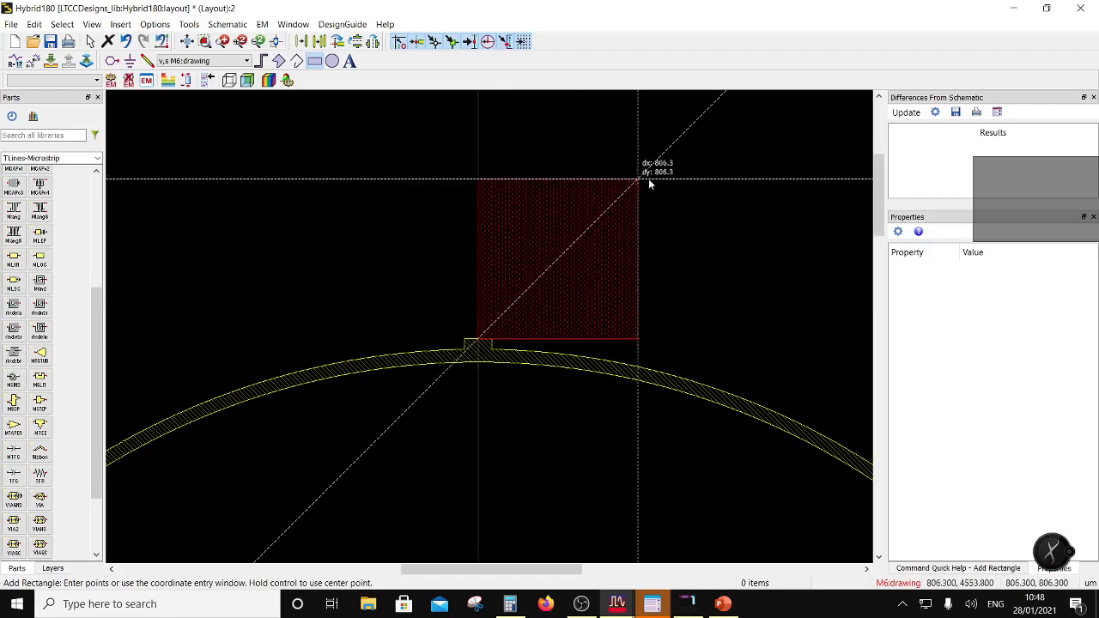
pyautogui.scroll(-1, 500, 321)
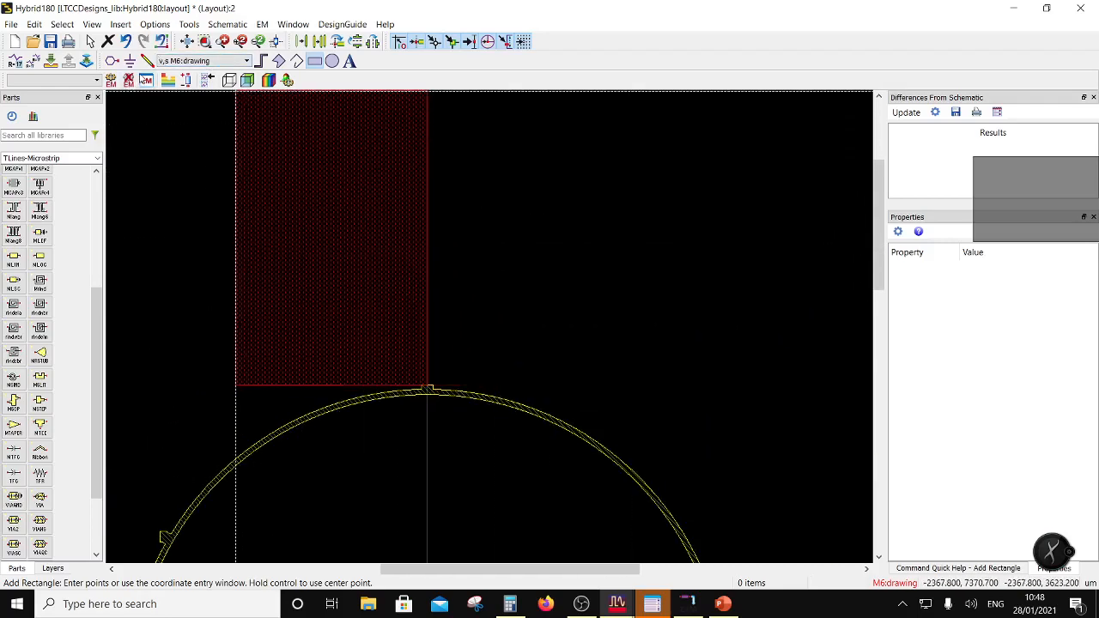
# Enter absolute coordinates X 3900 and Y 3900 for the M6 rectangle's next corner through Coordinate Entry.
pyautogui.click(120, 24)
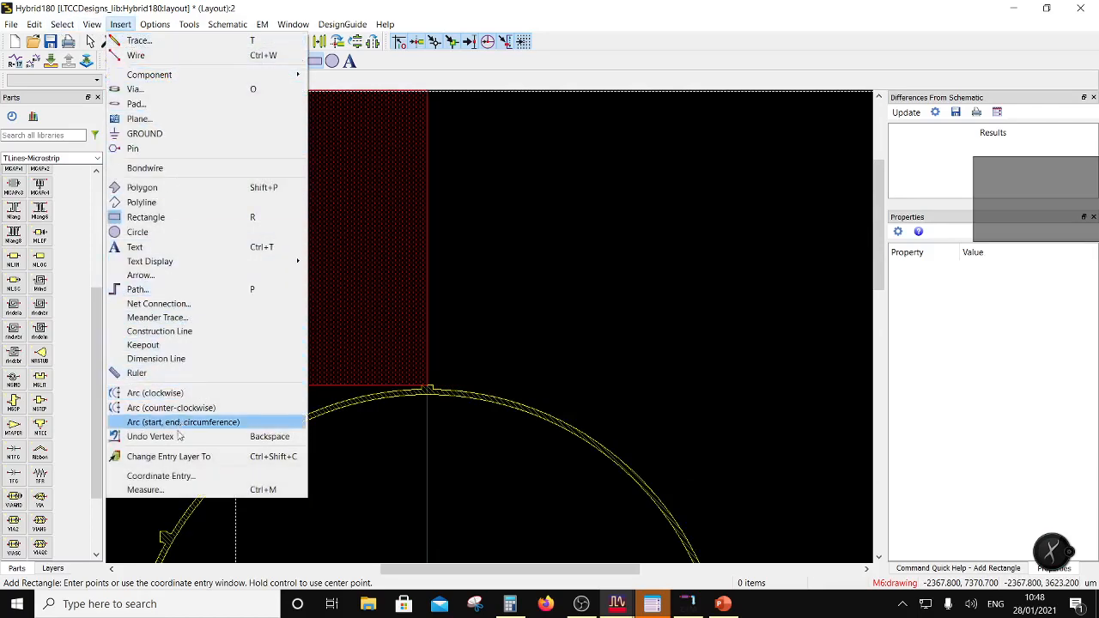
pyautogui.click(159, 476)
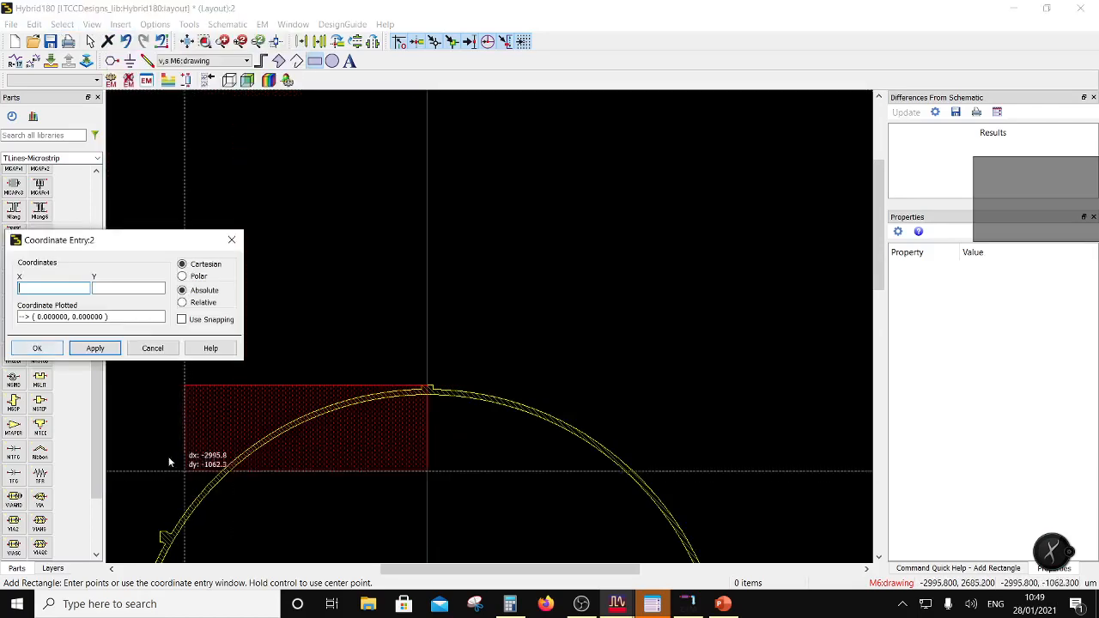
pyautogui.click(41, 289)
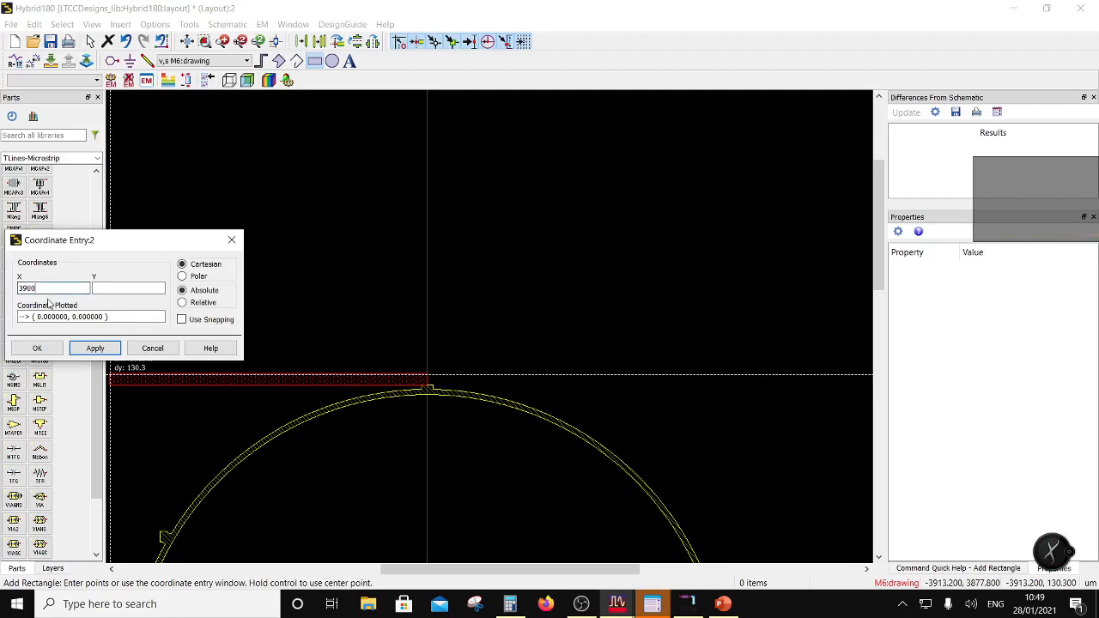
pyautogui.click(128, 292)
pyautogui.write('3900')
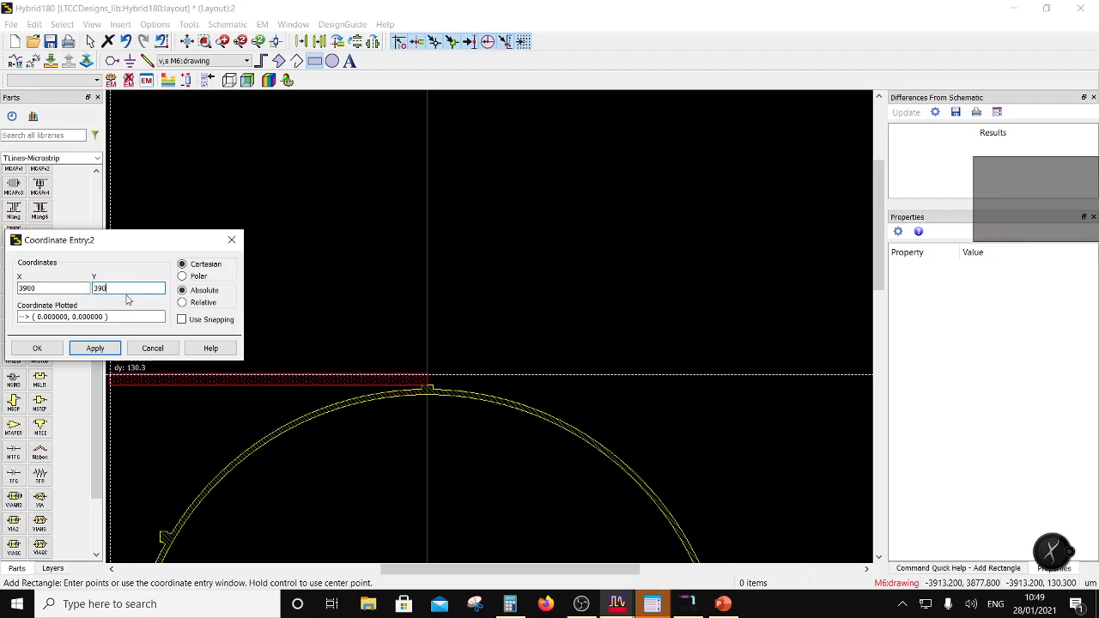
# Finish the M6 rectangle above the ring with its opposite corner at X 3900, Y 3900 and measure its length.
pyautogui.click(55, 351)
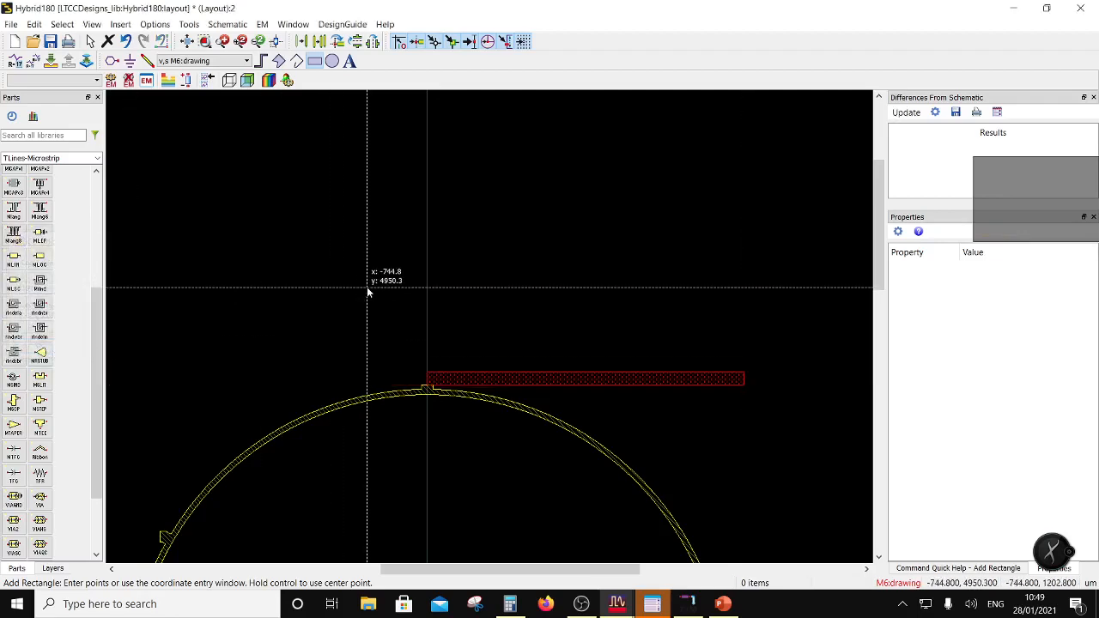
pyautogui.press('Escape')
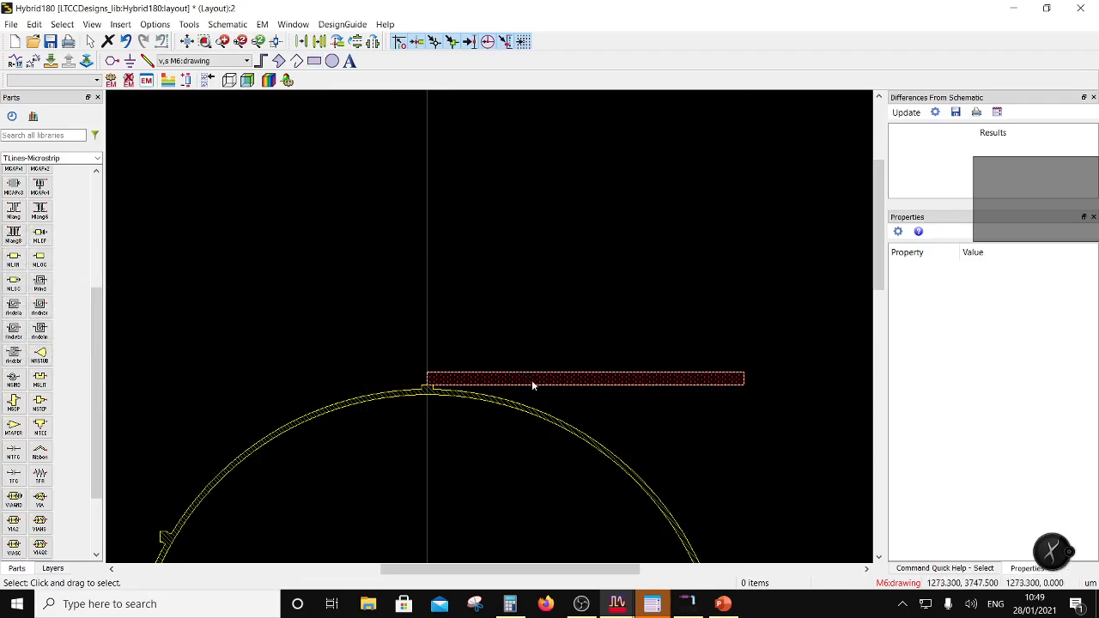
pyautogui.rightClick(544, 353)
pyautogui.click(584, 343)
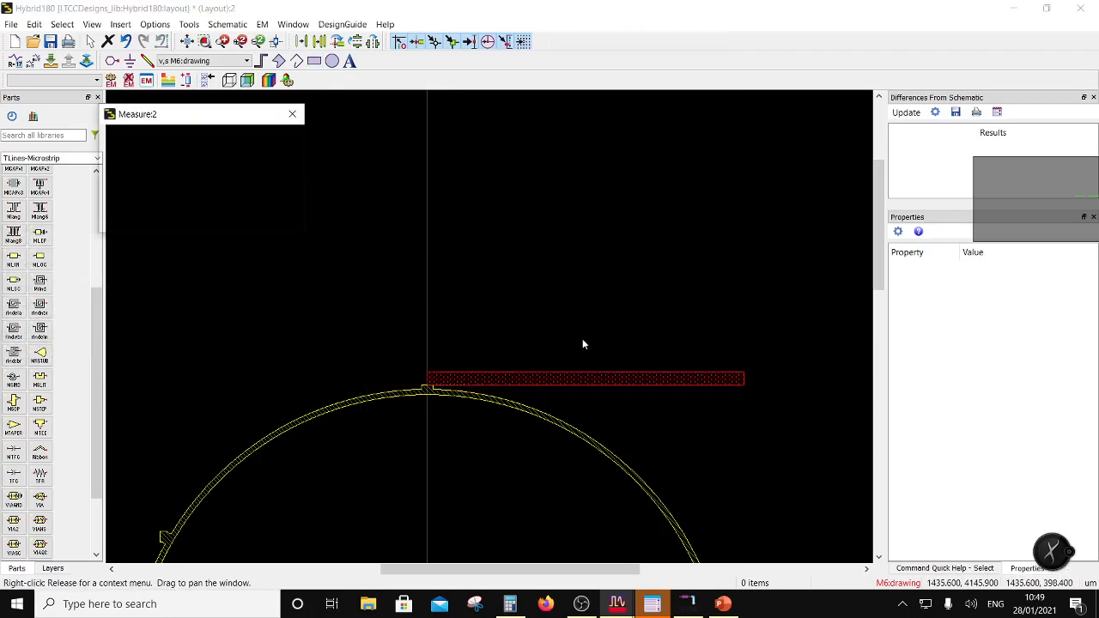
pyautogui.click(427, 380)
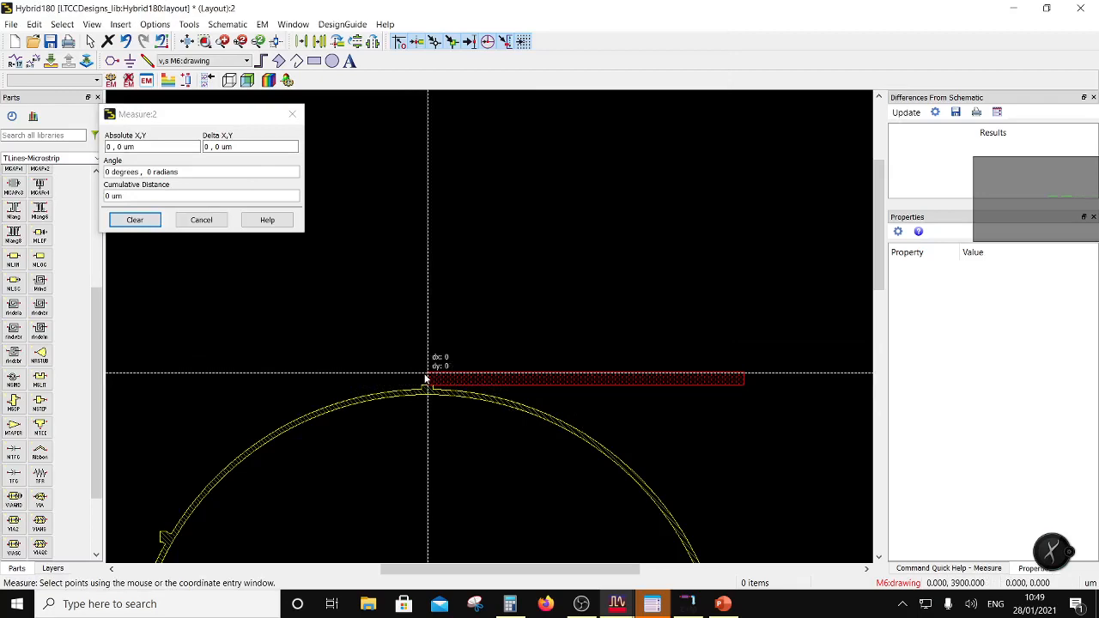
pyautogui.click(745, 378)
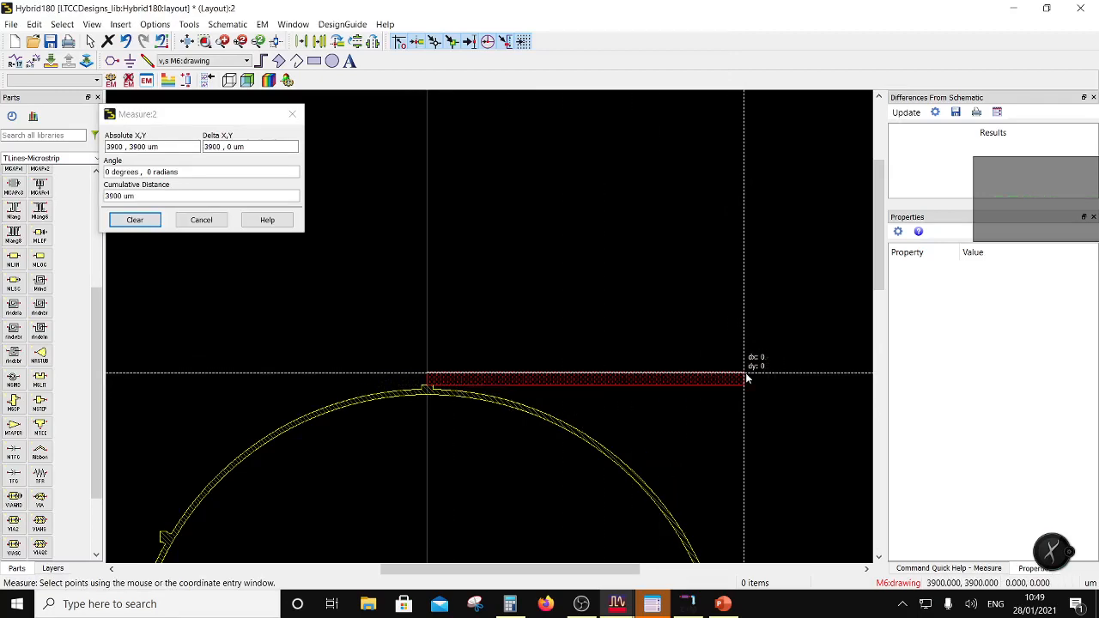
pyautogui.press('Escape')
# Copy the horizontal M6 strip above the ring and rotate the copy to stand vertically.
pyautogui.scroll(-3, 487, 333)
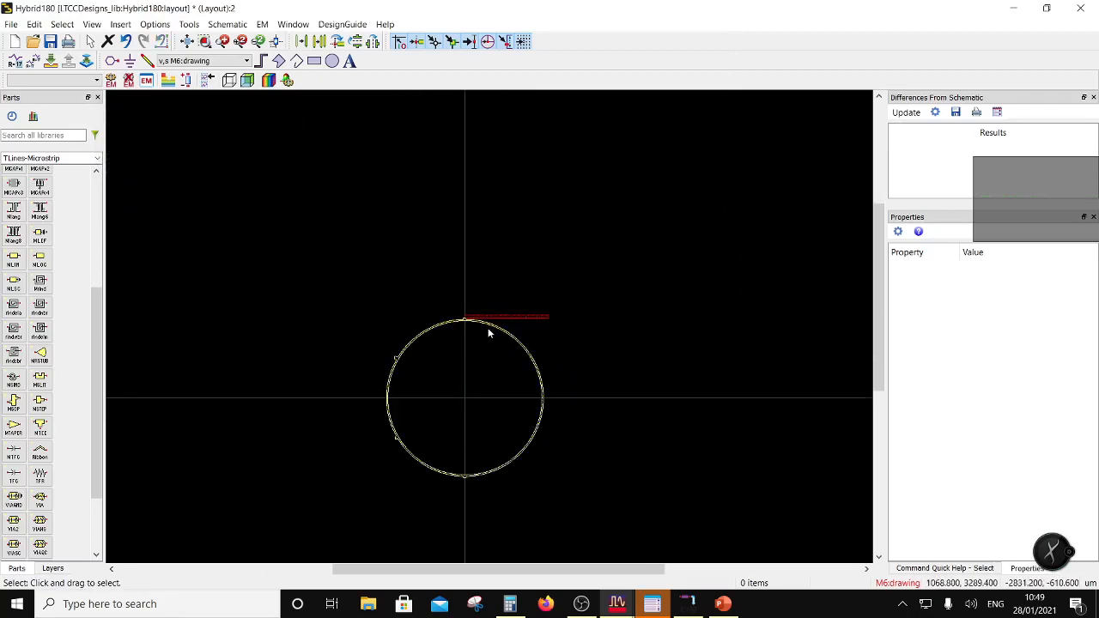
pyautogui.scroll(1, 487, 332)
pyautogui.click(508, 306)
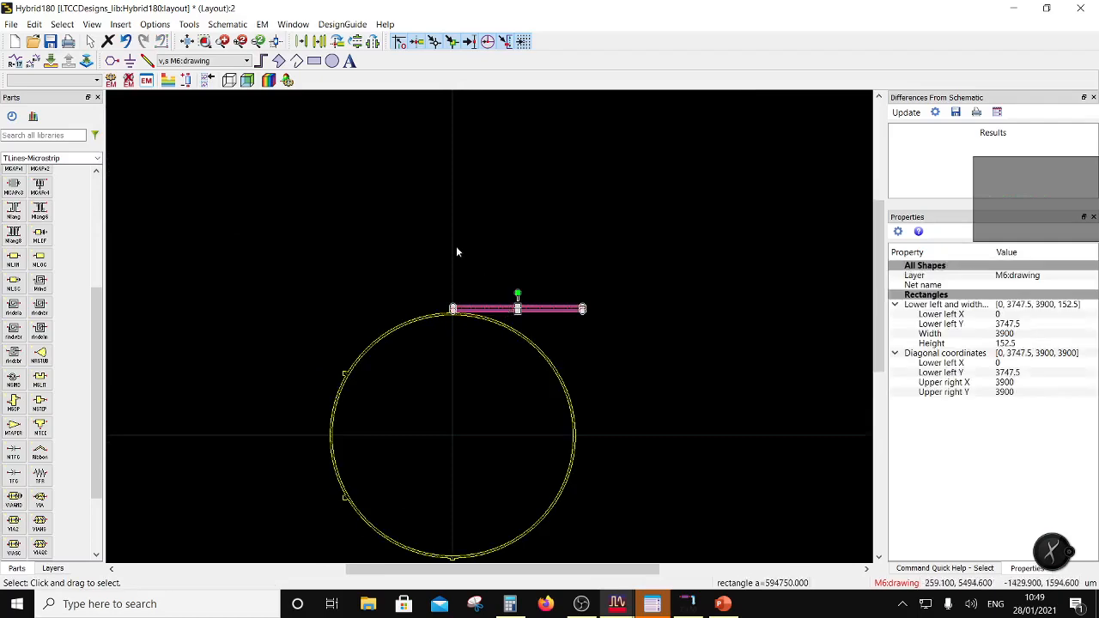
pyautogui.click(318, 43)
pyautogui.click(542, 308)
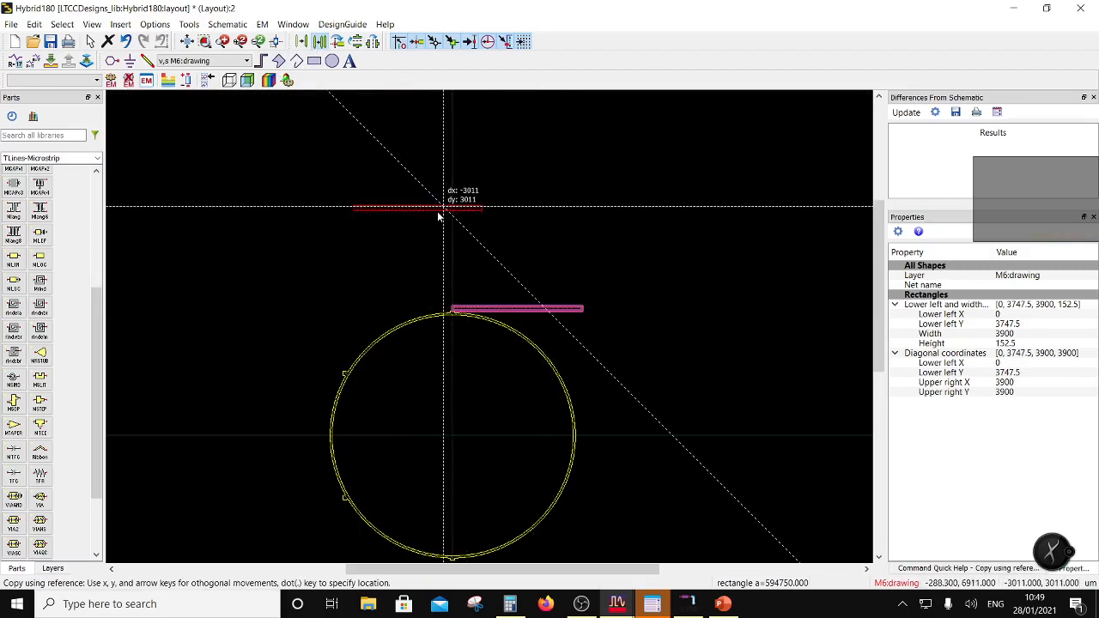
pyautogui.click(340, 48)
pyautogui.click(407, 192)
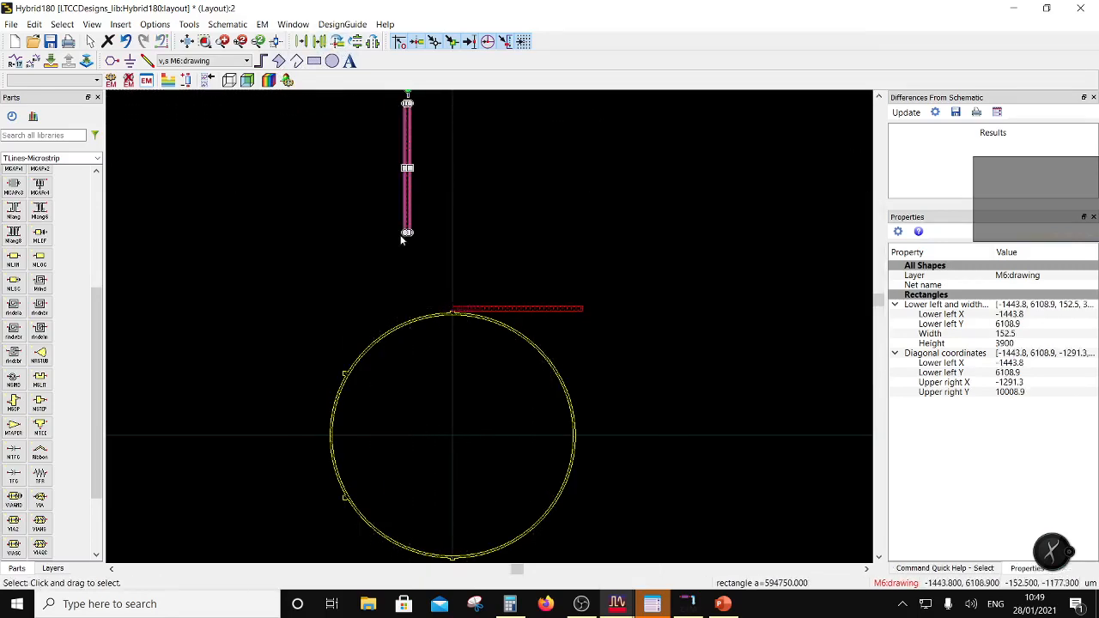
# Move the vertical strip by its lower-left corner onto the horizontal strip's lower-left corner at X 0, Y 3747.5.
pyautogui.click(303, 42)
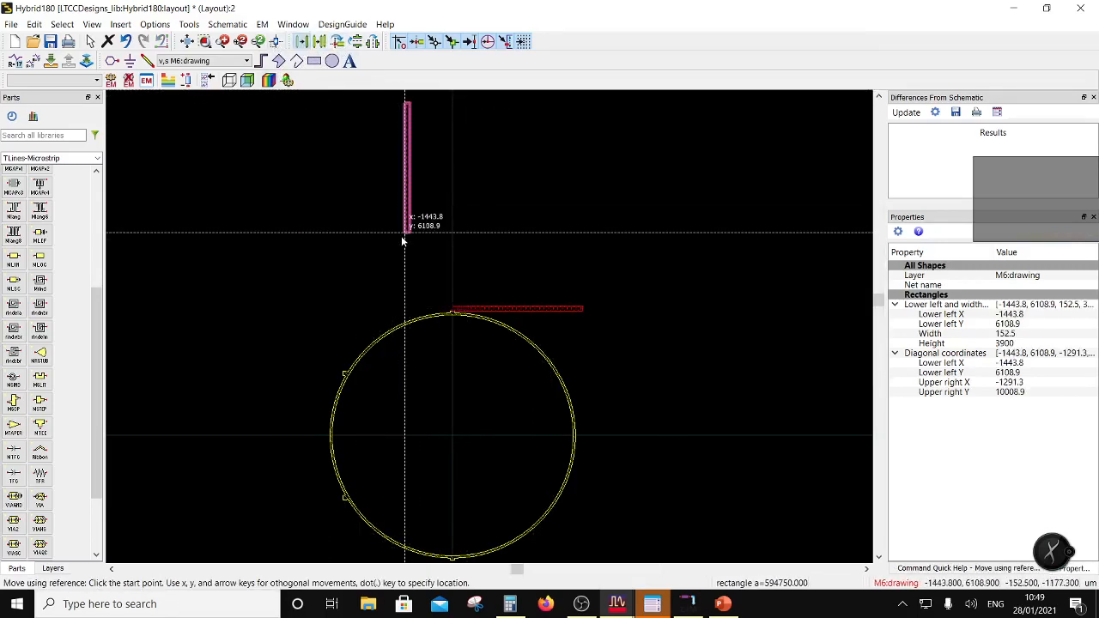
pyautogui.click(401, 236)
pyautogui.scroll(2, 401, 235)
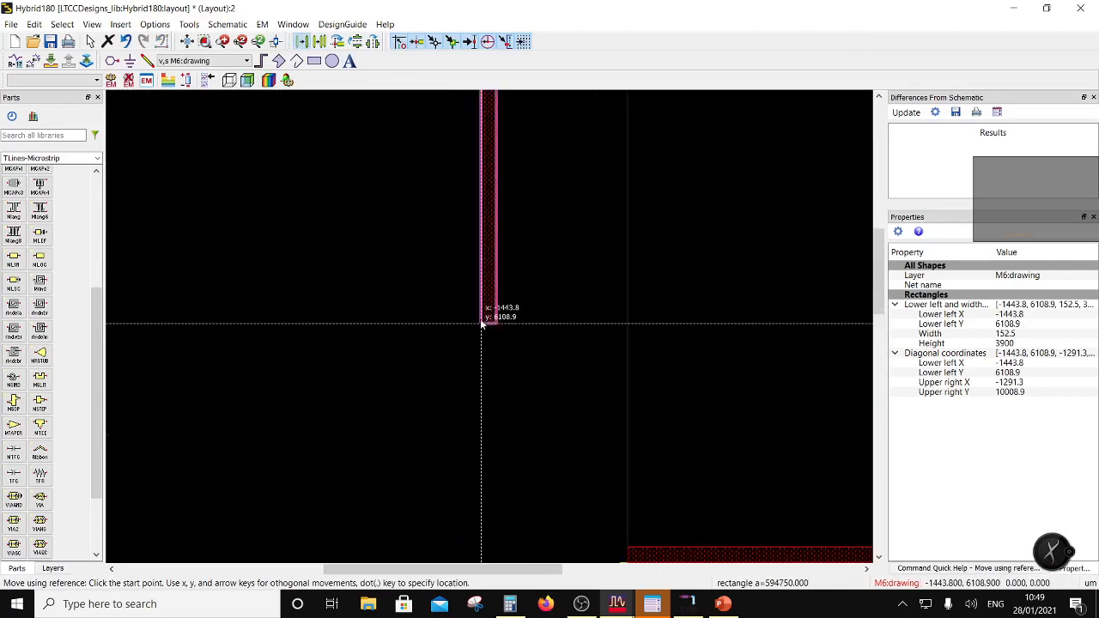
pyautogui.scroll(-1, 671, 546)
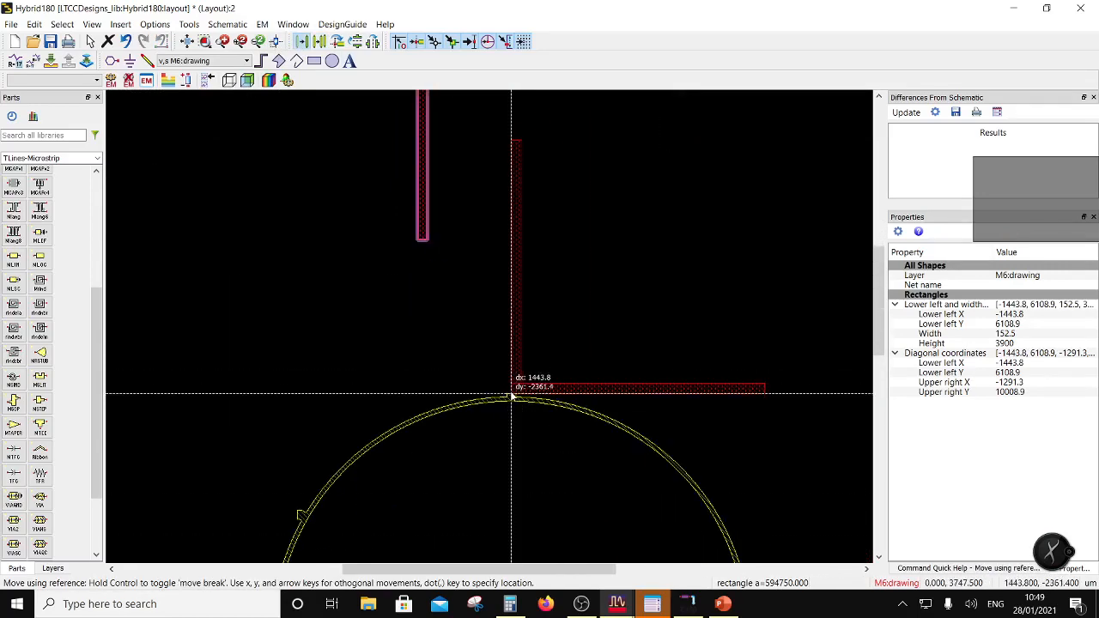
pyautogui.click(513, 392)
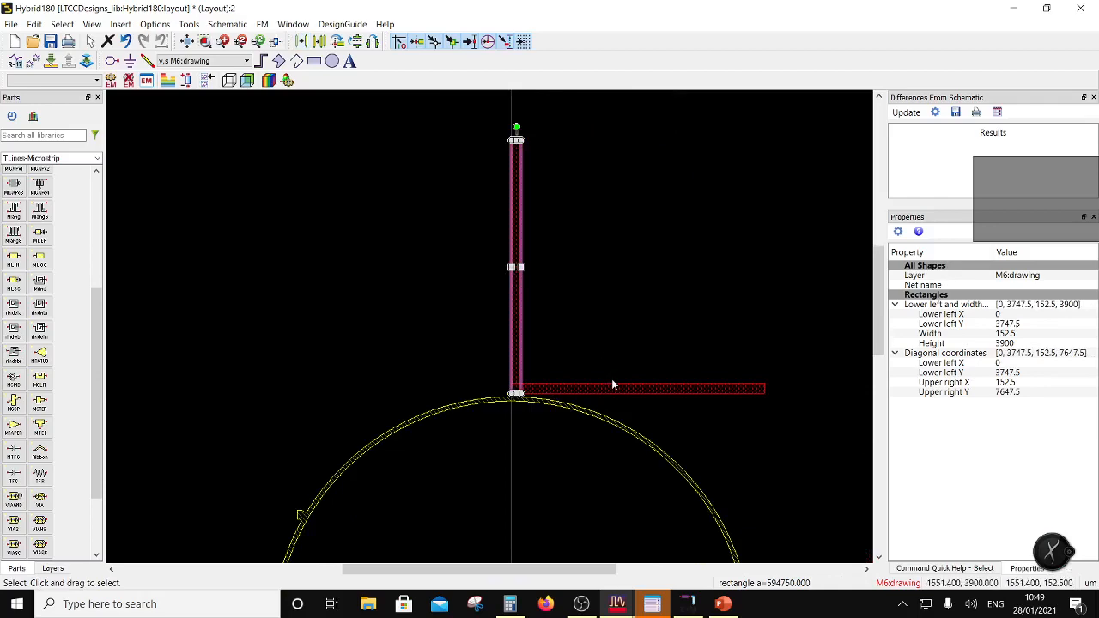
# Stretch the horizontal strip's upper edge up to the vertical strip's top end, making it 3900 um high.
pyautogui.scroll(-2, 519, 314)
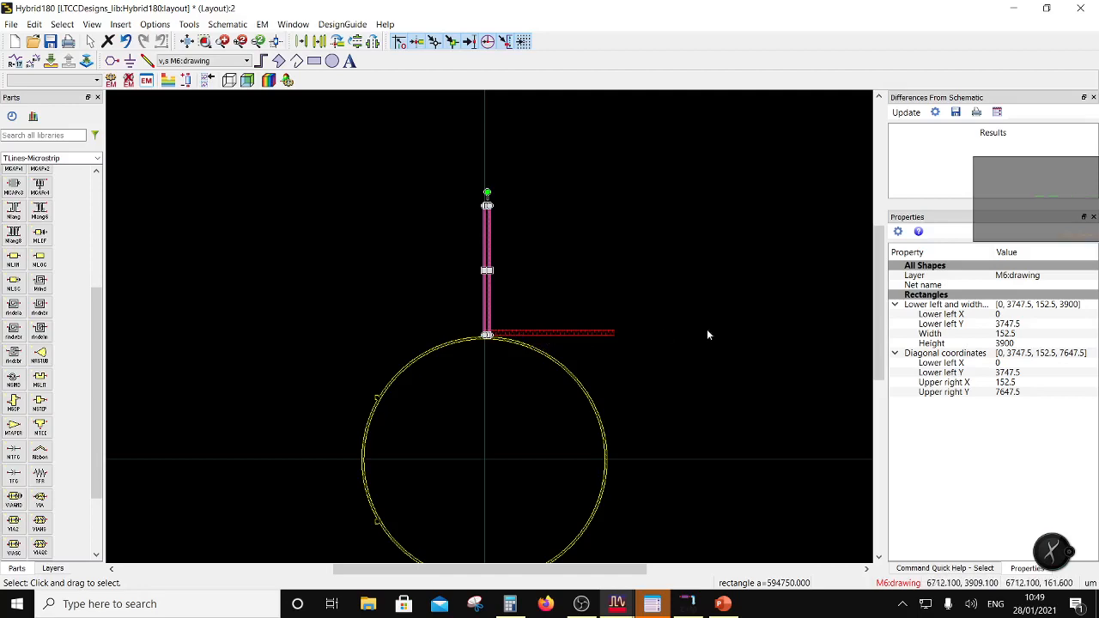
pyautogui.click(559, 334)
pyautogui.moveTo(550, 333); pyautogui.dragTo(484, 206)
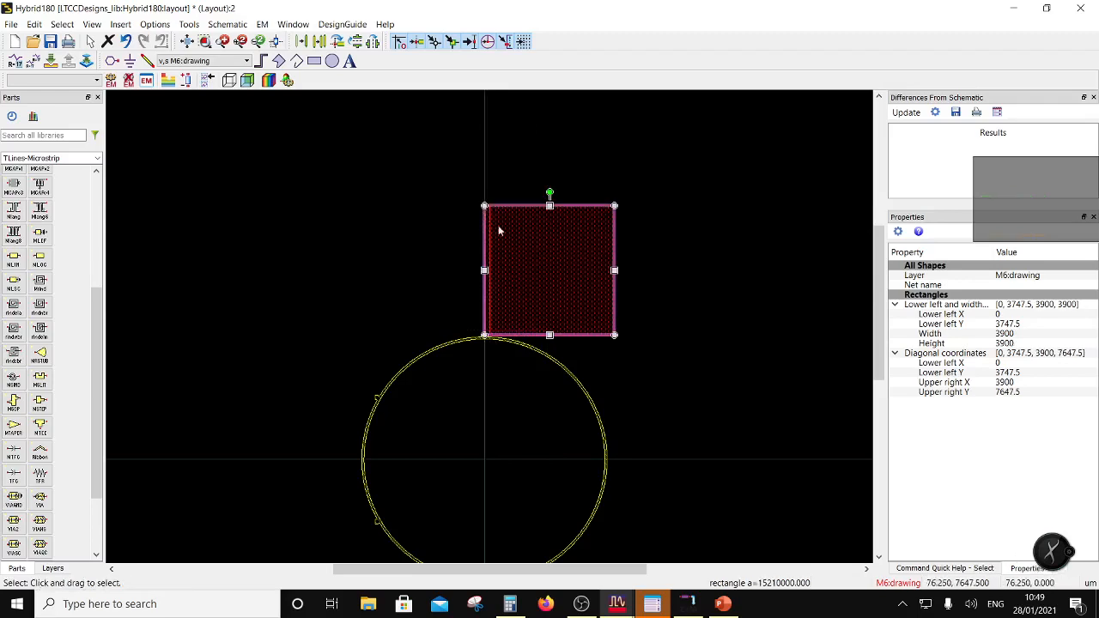
pyautogui.click(549, 335)
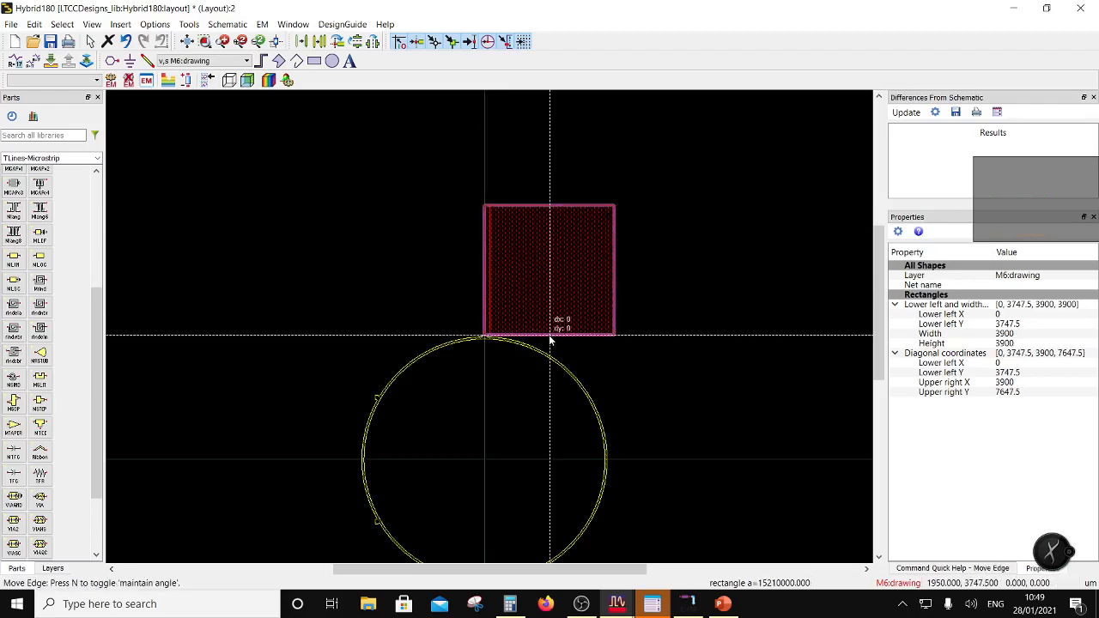
# Copy the vertical strip by its upper-left corner to the port at the bottom of the ring, at X 0.
pyautogui.click(487, 300)
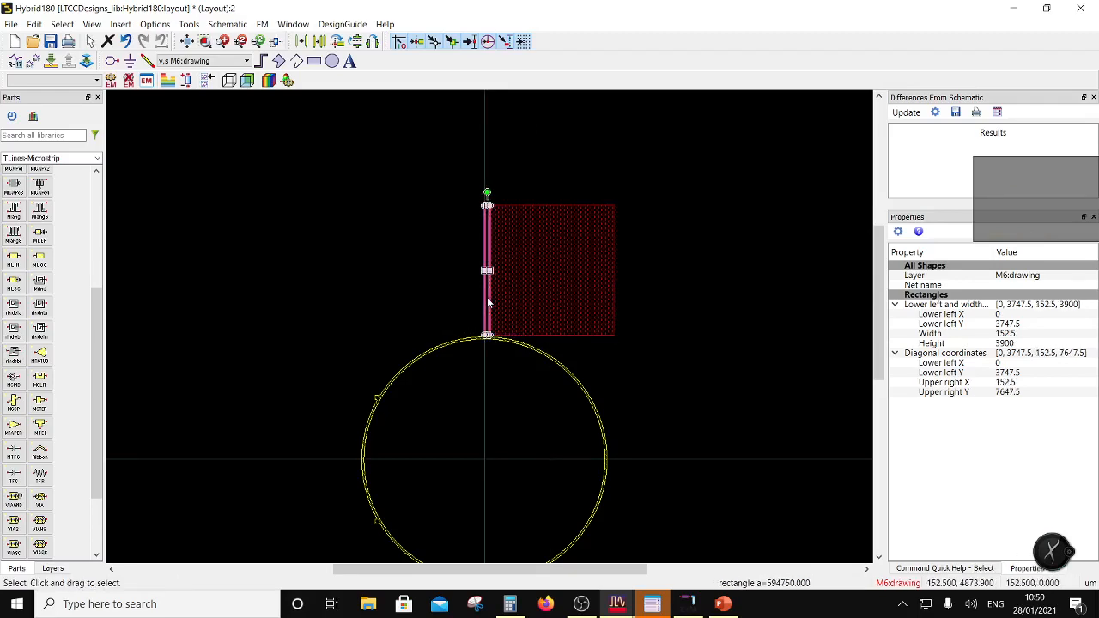
pyautogui.click(493, 285)
pyautogui.click(489, 254)
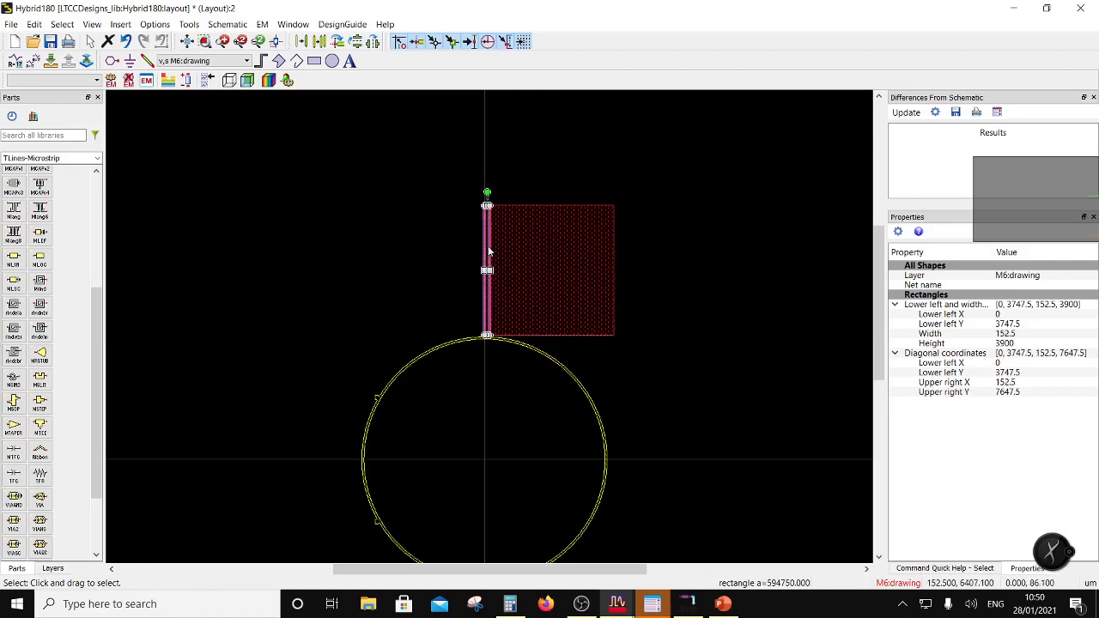
pyautogui.click(319, 43)
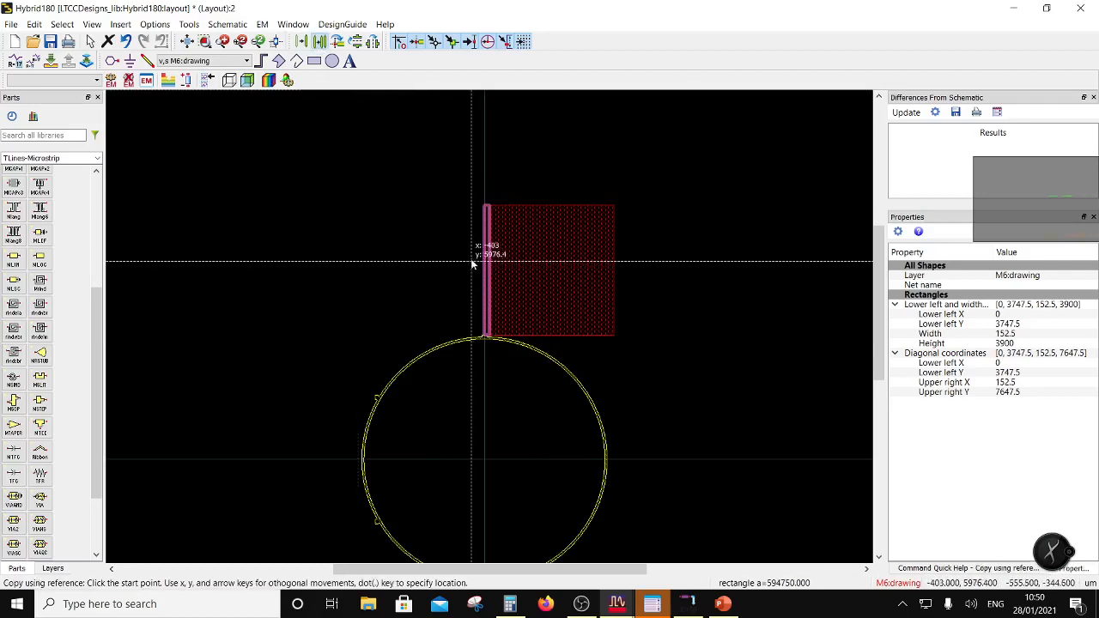
pyautogui.click(484, 206)
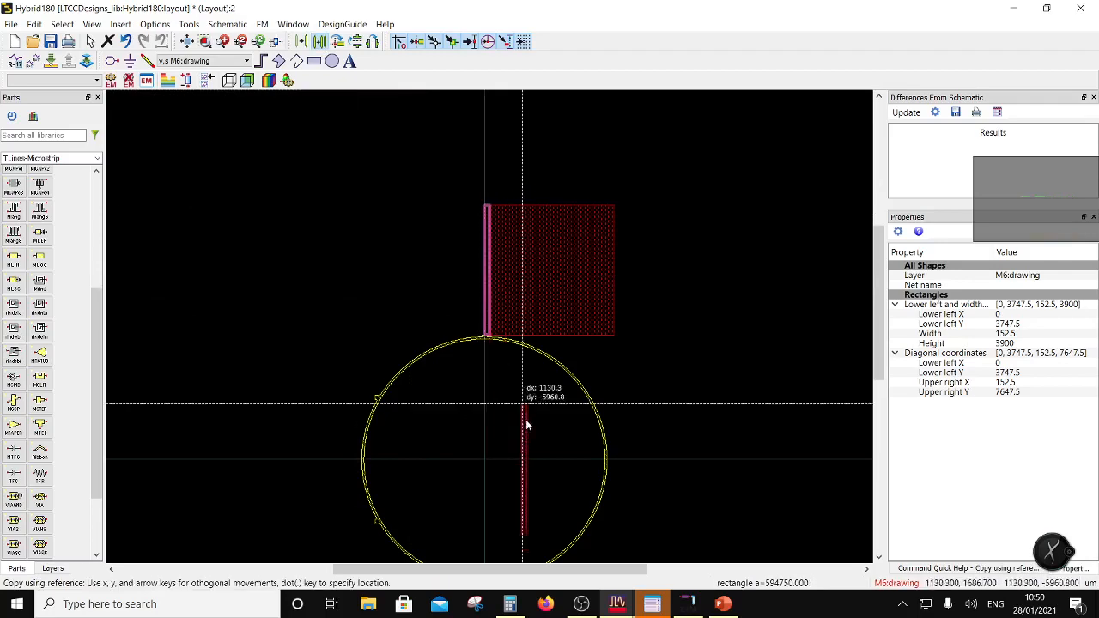
pyautogui.scroll(-2, 508, 408)
pyautogui.scroll(4, 488, 386)
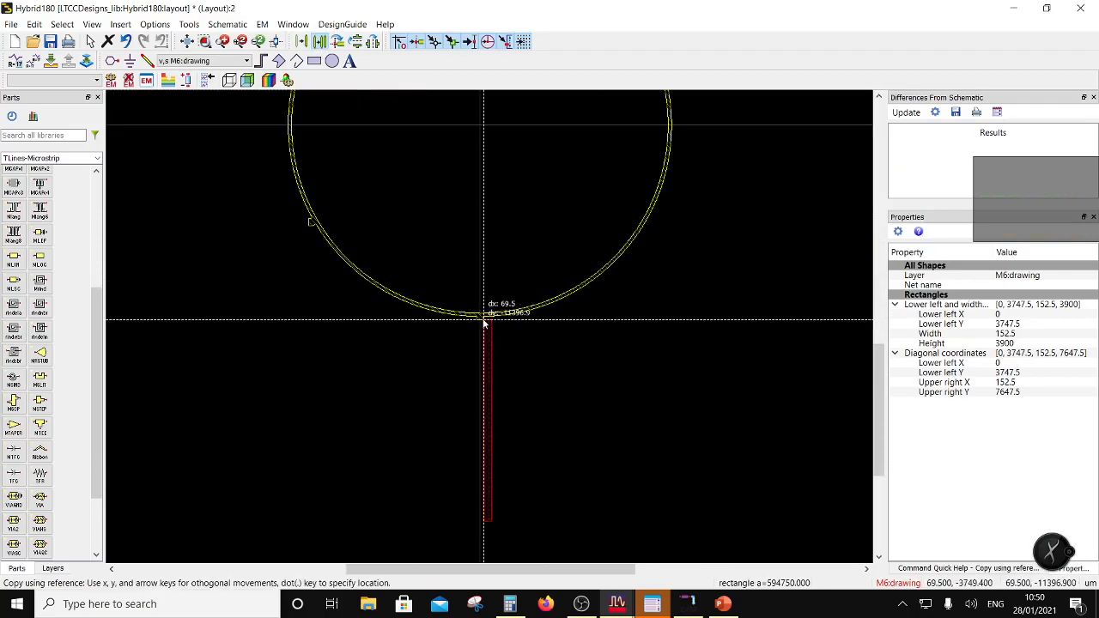
pyautogui.click(481, 318)
pyautogui.click(638, 316)
pyautogui.scroll(-2, 503, 262)
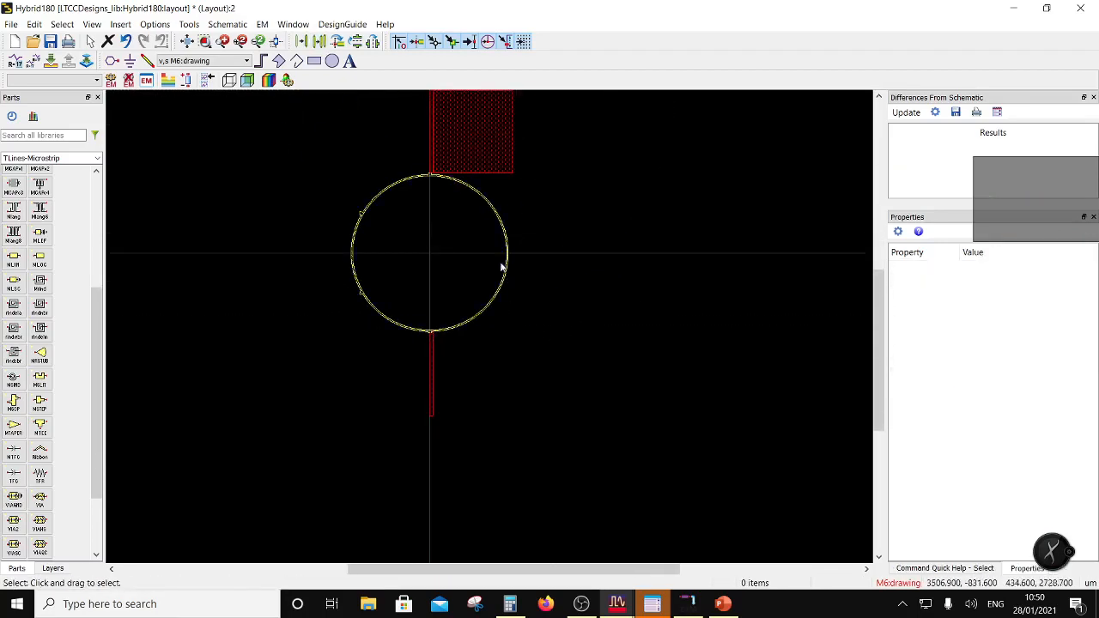
# Stretch the 3900 um square's lower edge down to the end of the strip below the ring.
pyautogui.click(460, 133)
pyautogui.moveTo(466, 173); pyautogui.dragTo(435, 422)
pyautogui.click(585, 412)
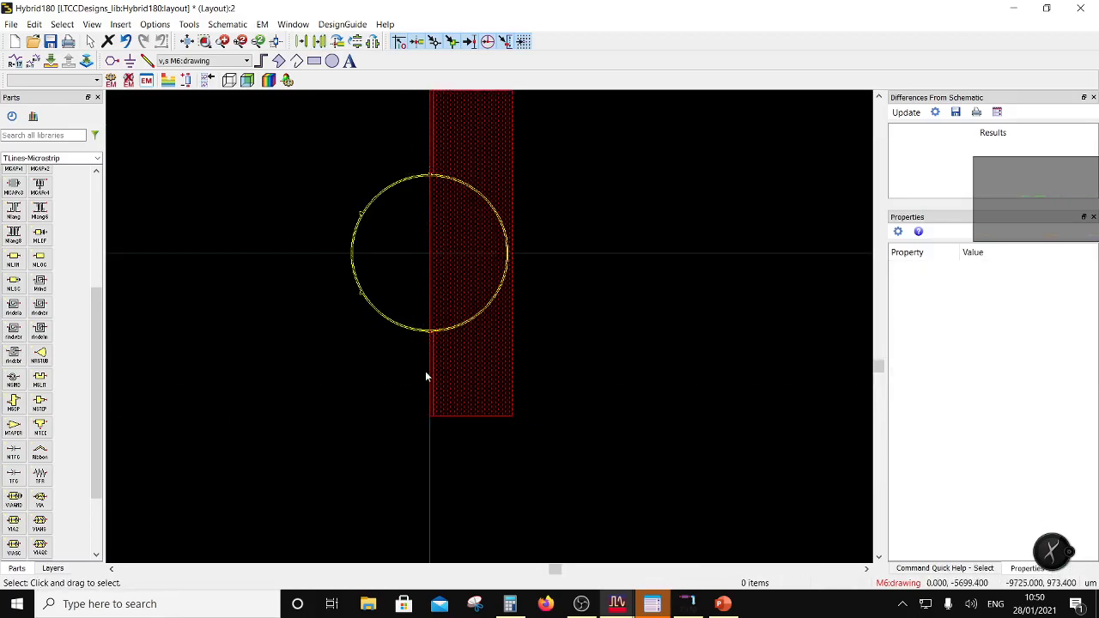
# Delete the two narrow vertical strips above and below the ring, keeping the large M6 rectangle.
pyautogui.scroll(2, 425, 371)
pyautogui.click(498, 335)
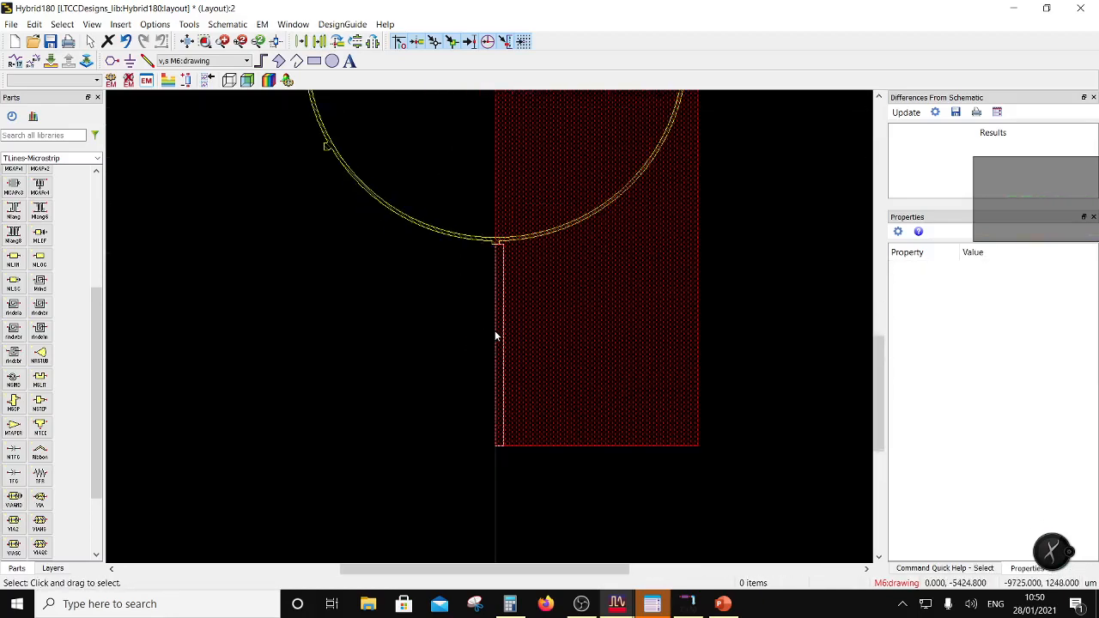
pyautogui.click(616, 325)
pyautogui.scroll(-3, 485, 311)
pyautogui.scroll(2, 486, 322)
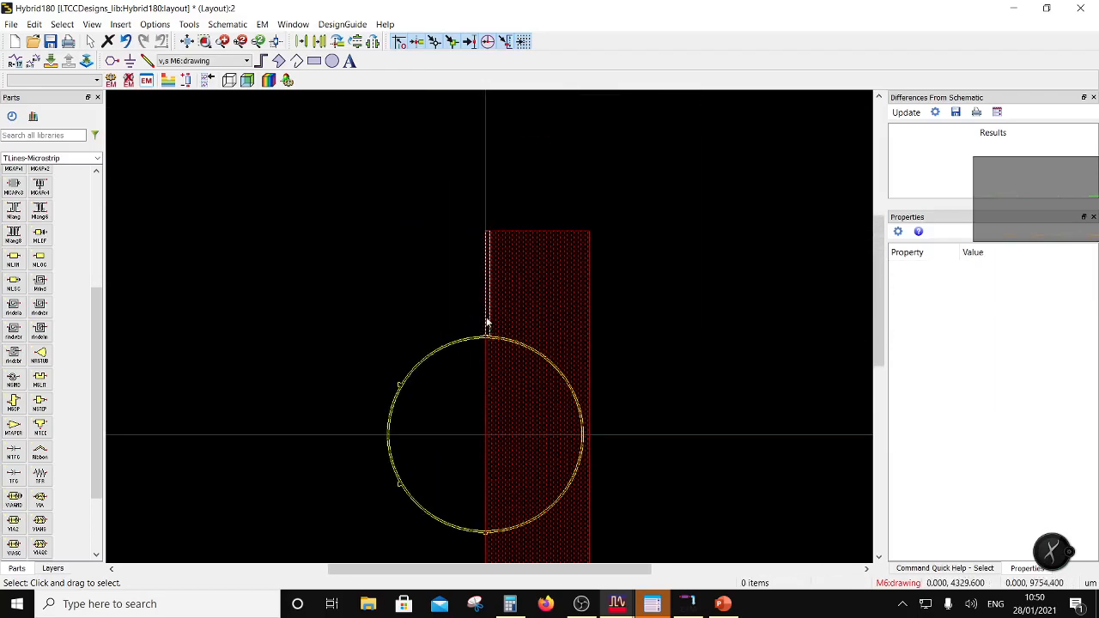
pyautogui.click(489, 280)
pyautogui.press('Delete')
# Copy the tall M6 rectangle to the left of the ring and rotate the copy to horizontal.
pyautogui.click(577, 323)
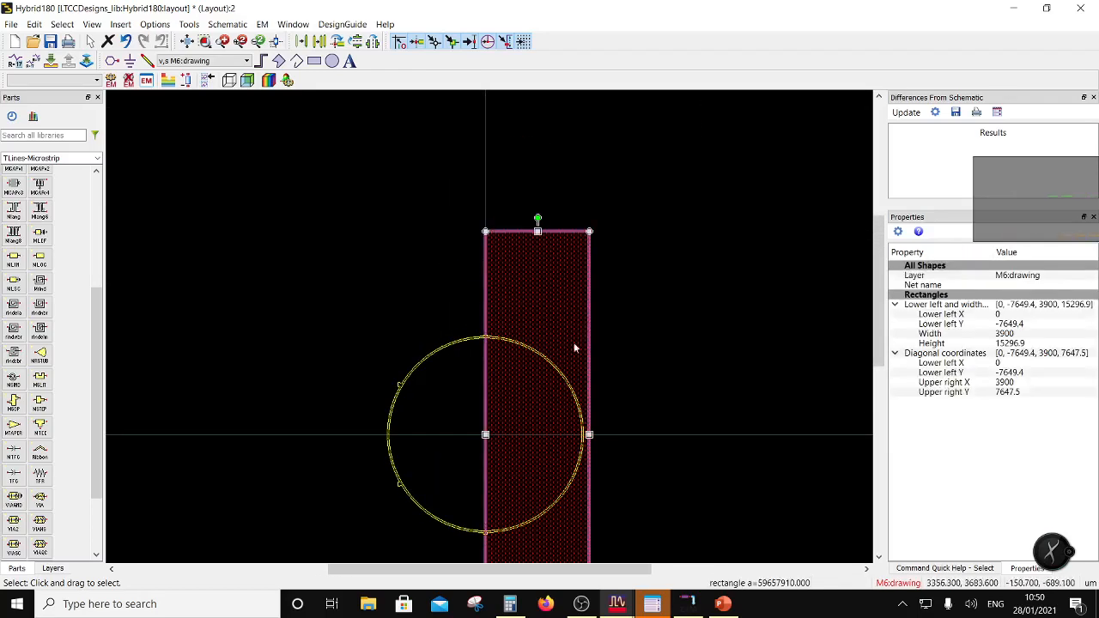
pyautogui.click(319, 41)
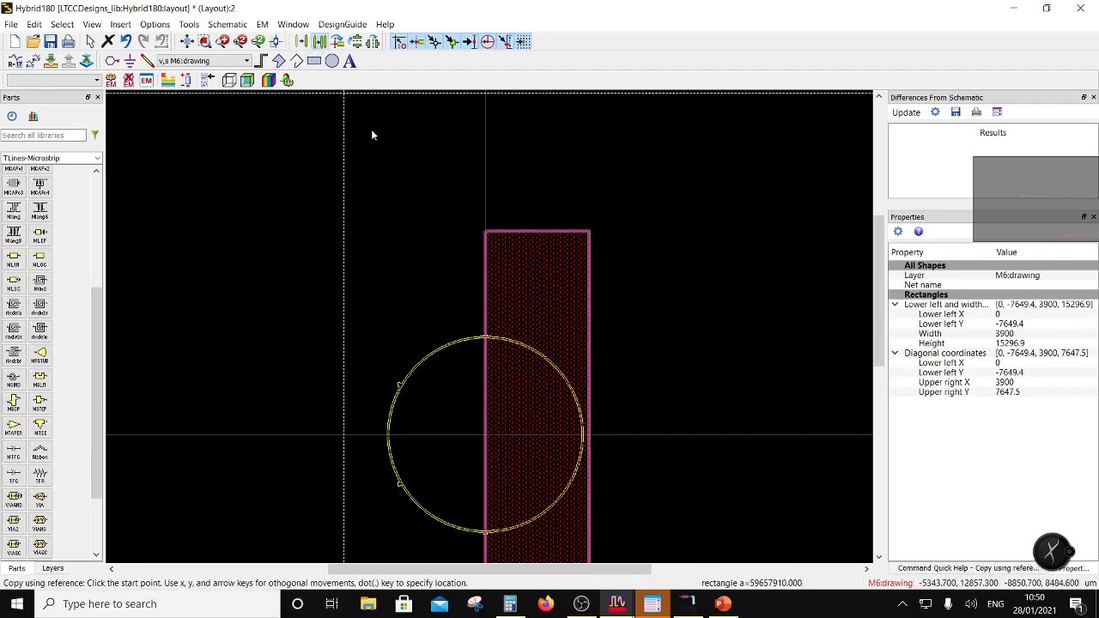
pyautogui.click(529, 269)
pyautogui.click(247, 214)
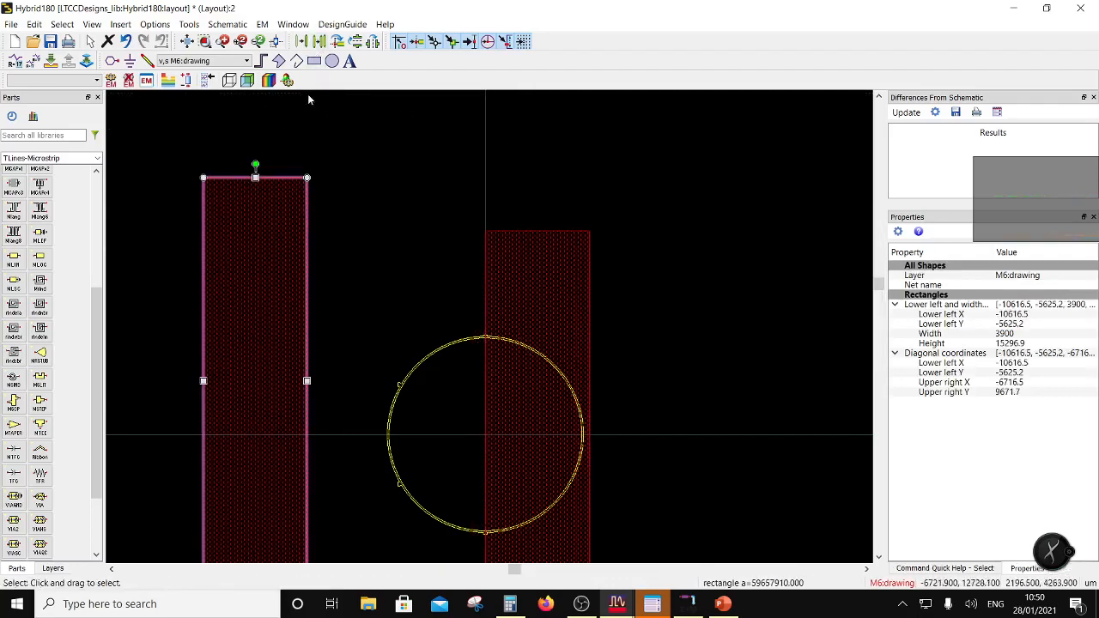
pyautogui.click(340, 44)
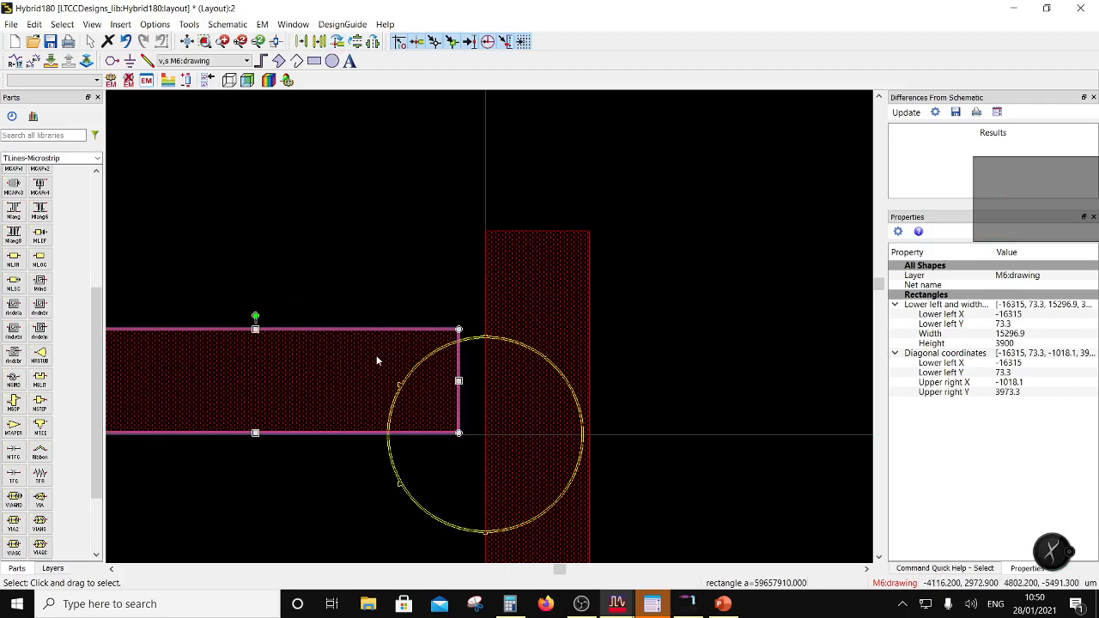
# Move the horizontal rectangle so its upper-left corner meets the midpoint of the tall rectangle's right edge.
pyautogui.moveTo(360, 384); pyautogui.dragTo(874, 425)
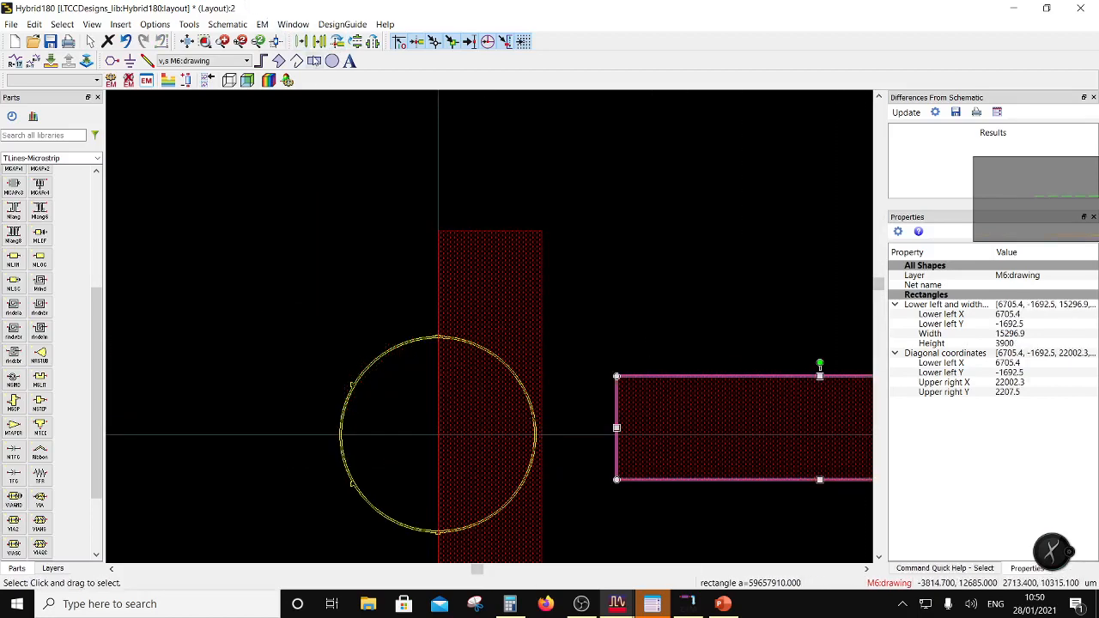
pyautogui.moveTo(634, 404); pyautogui.dragTo(541, 441)
pyautogui.click(542, 438)
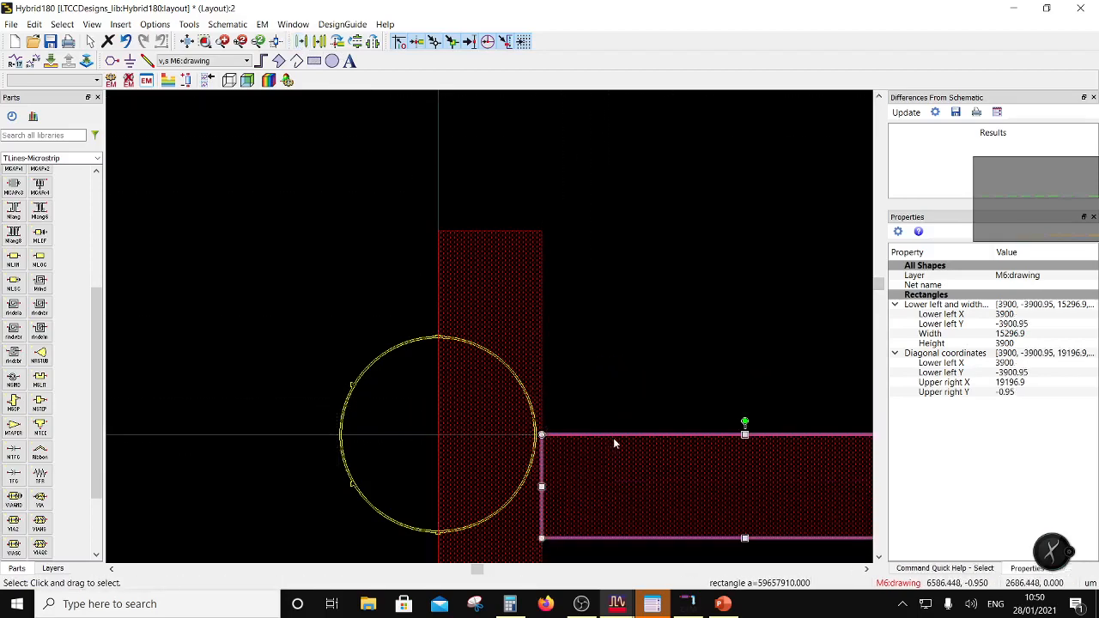
# Move the horizontal rectangle by its top-edge midpoint to the ring's center, then select it.
pyautogui.scroll(-1, 613, 438)
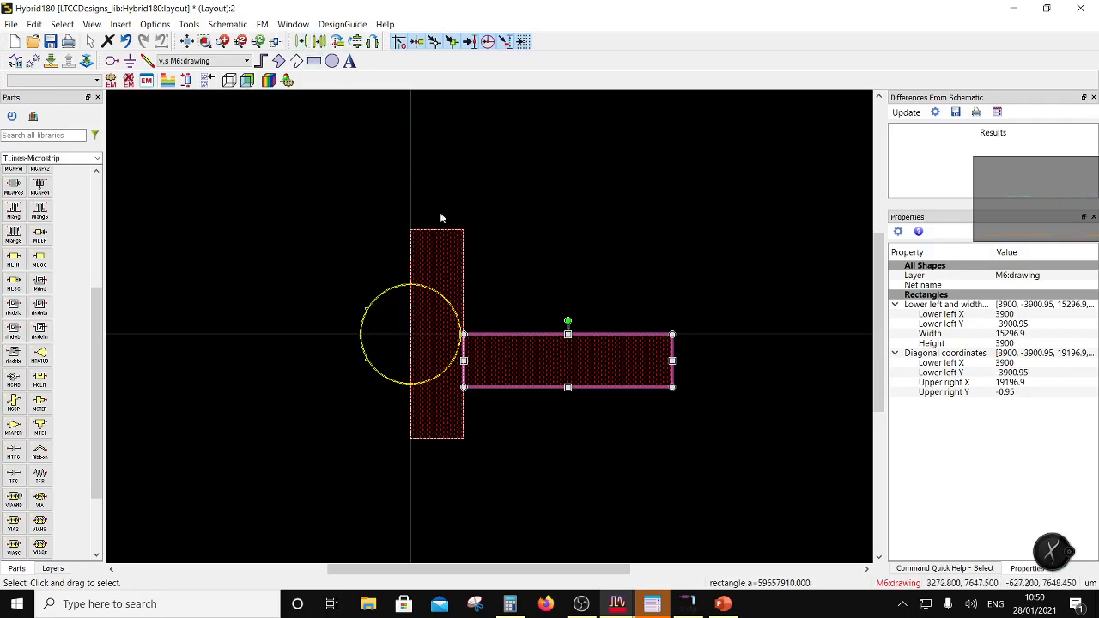
pyautogui.click(304, 42)
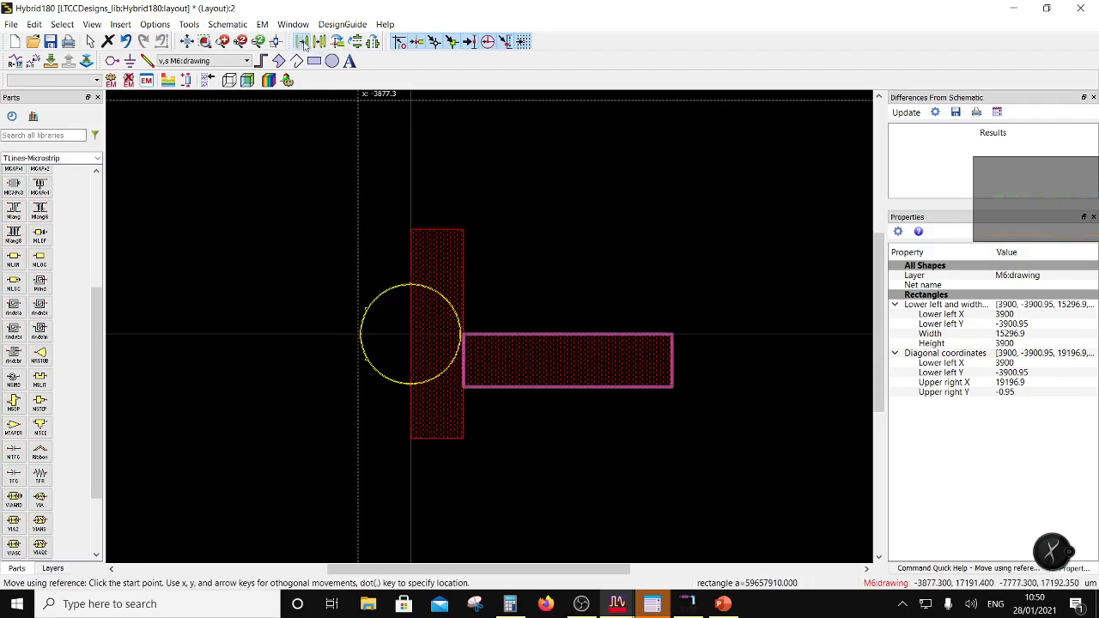
pyautogui.click(570, 342)
pyautogui.click(412, 335)
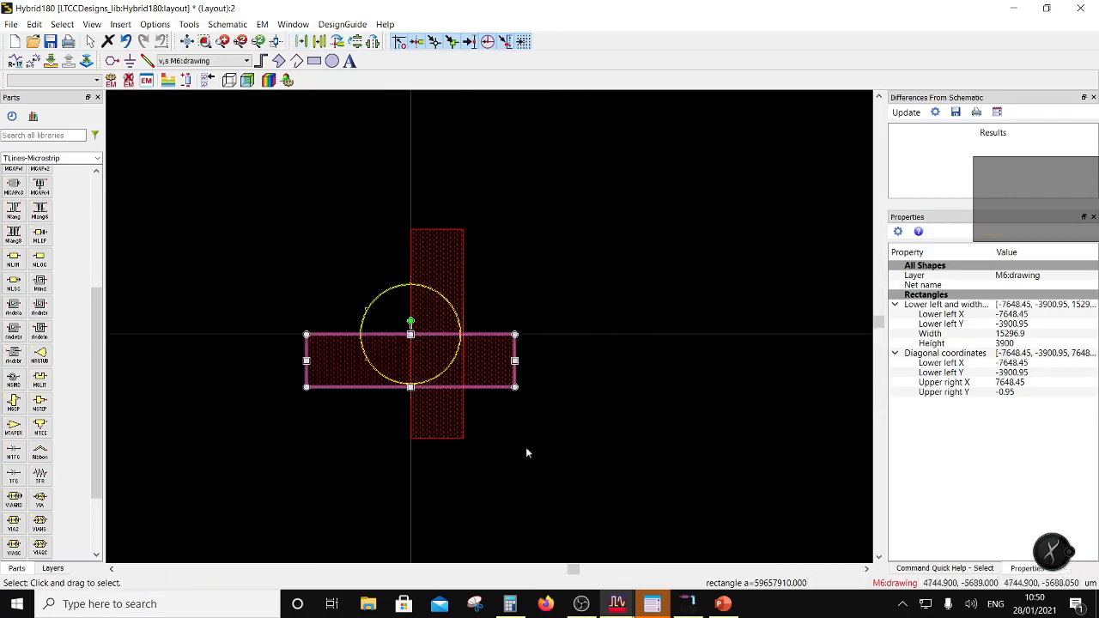
pyautogui.click(525, 446)
pyautogui.click(330, 378)
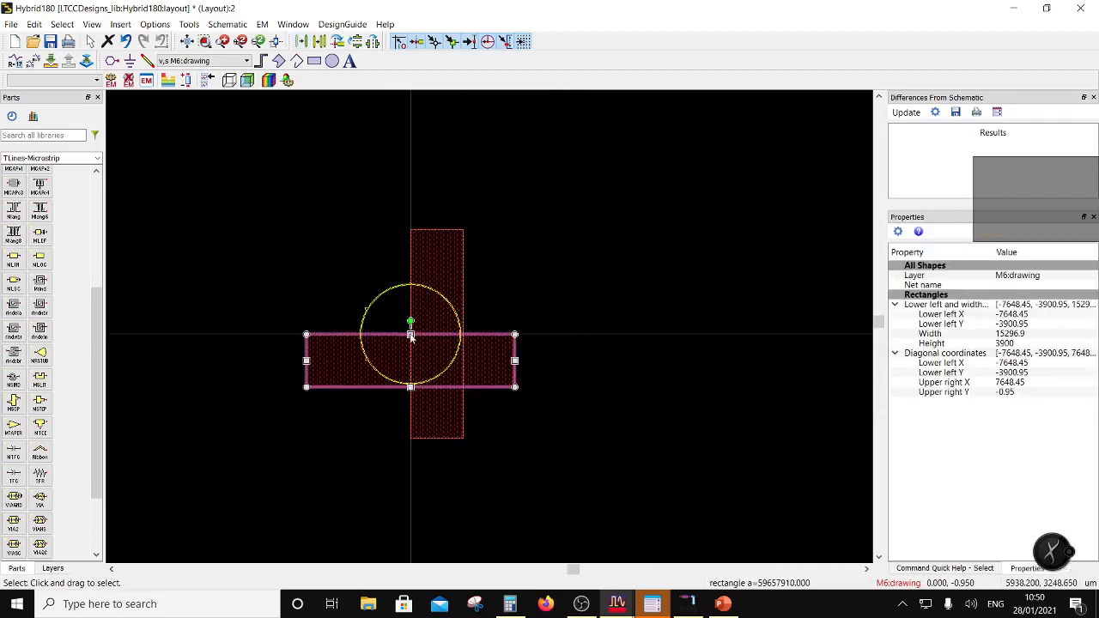
# Stretch the horizontal M6 rectangle vertically to match the tall one, making a 15296.9 um square, and delete the tall rectangle.
pyautogui.moveTo(411, 334); pyautogui.dragTo(421, 230)
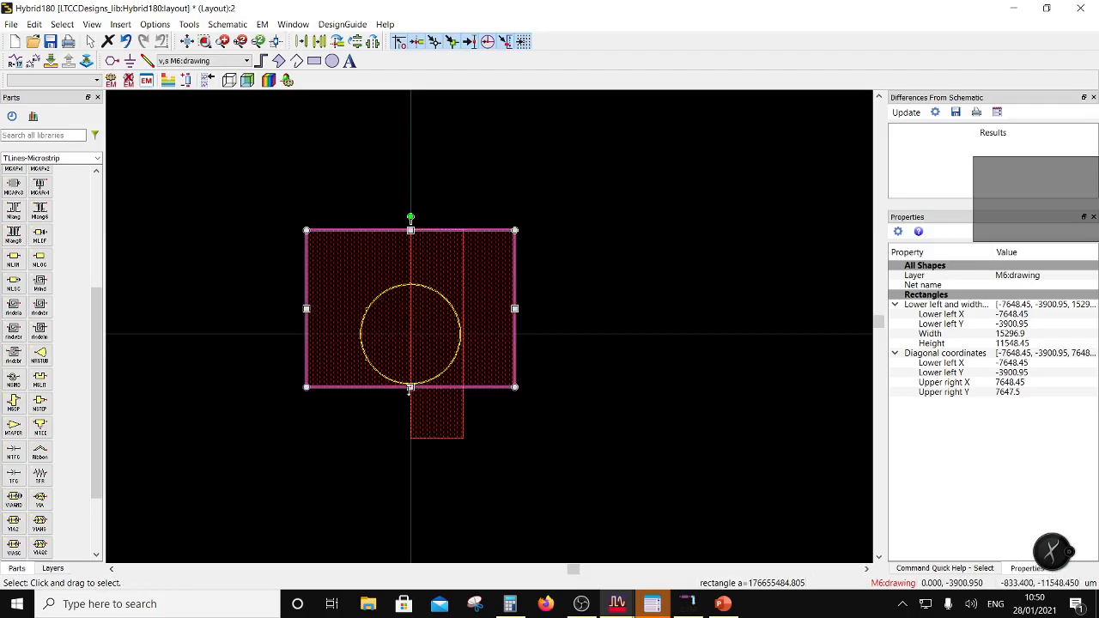
pyautogui.moveTo(411, 387); pyautogui.dragTo(410, 438)
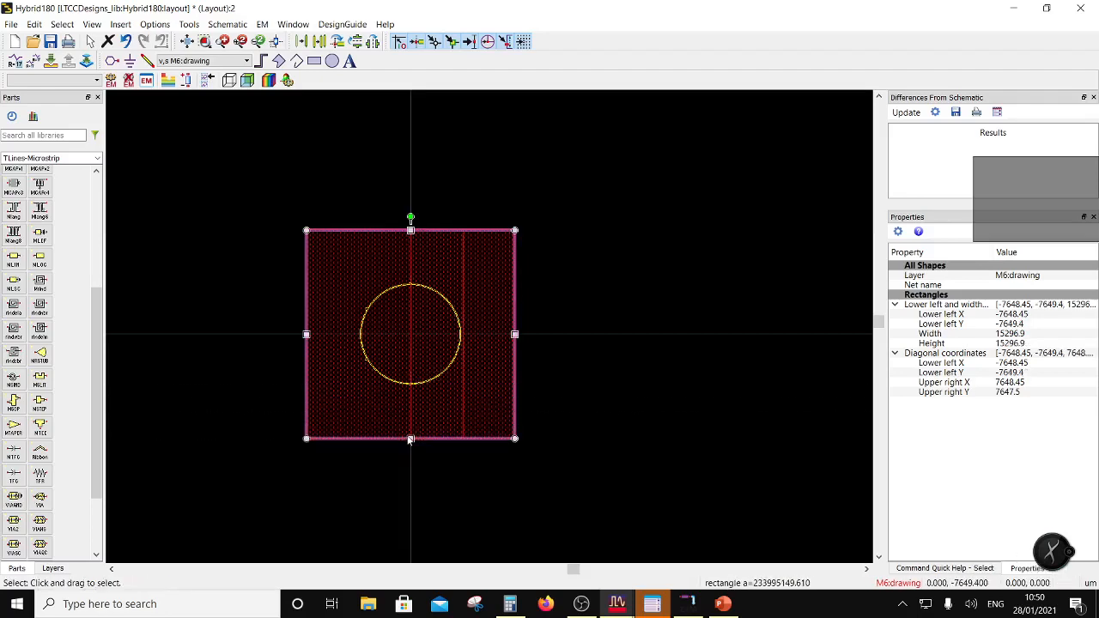
pyautogui.click(447, 418)
pyautogui.click(535, 406)
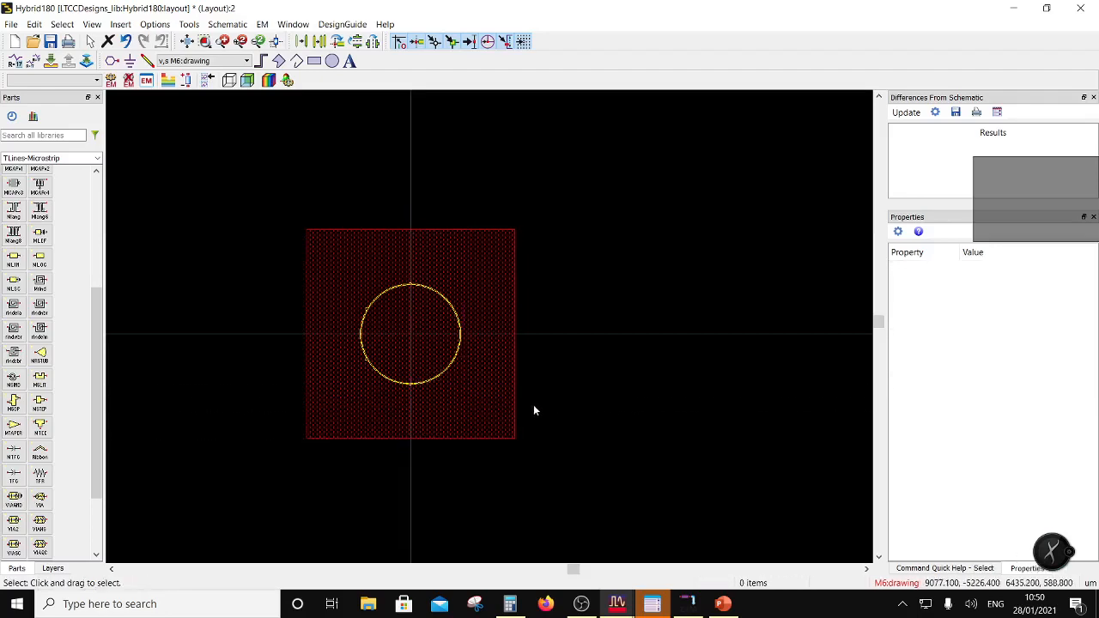
# Draw a small M6 rectangle about 56 um wide against the ring's upper-left port and stretch its height to 139 um to match the port.
pyautogui.scroll(1, 412, 373)
pyautogui.scroll(1, 466, 277)
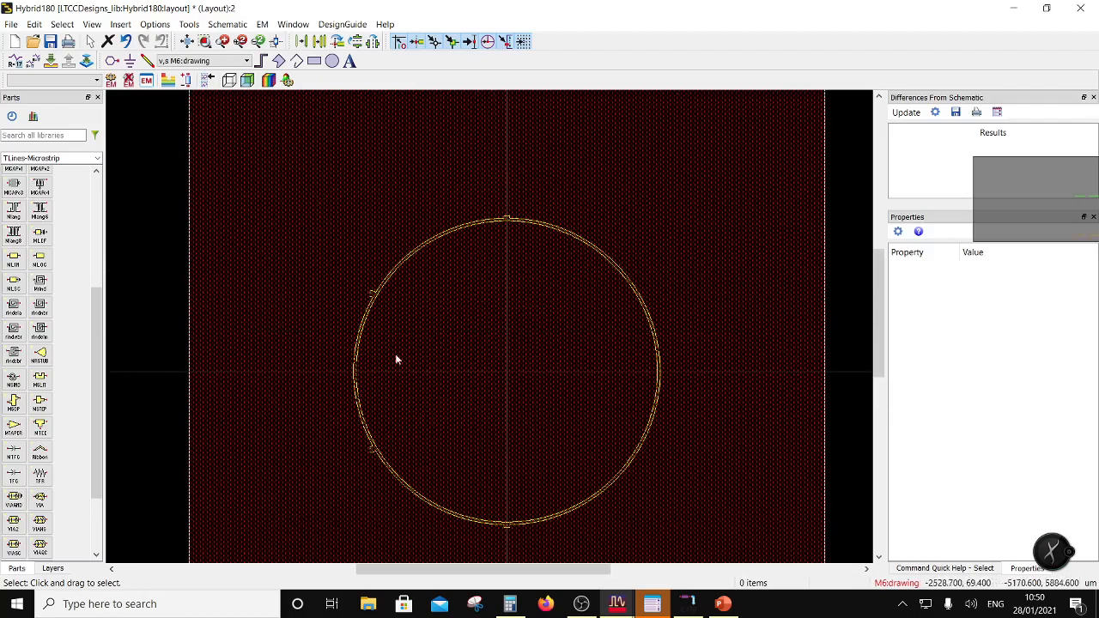
pyautogui.scroll(1, 396, 359)
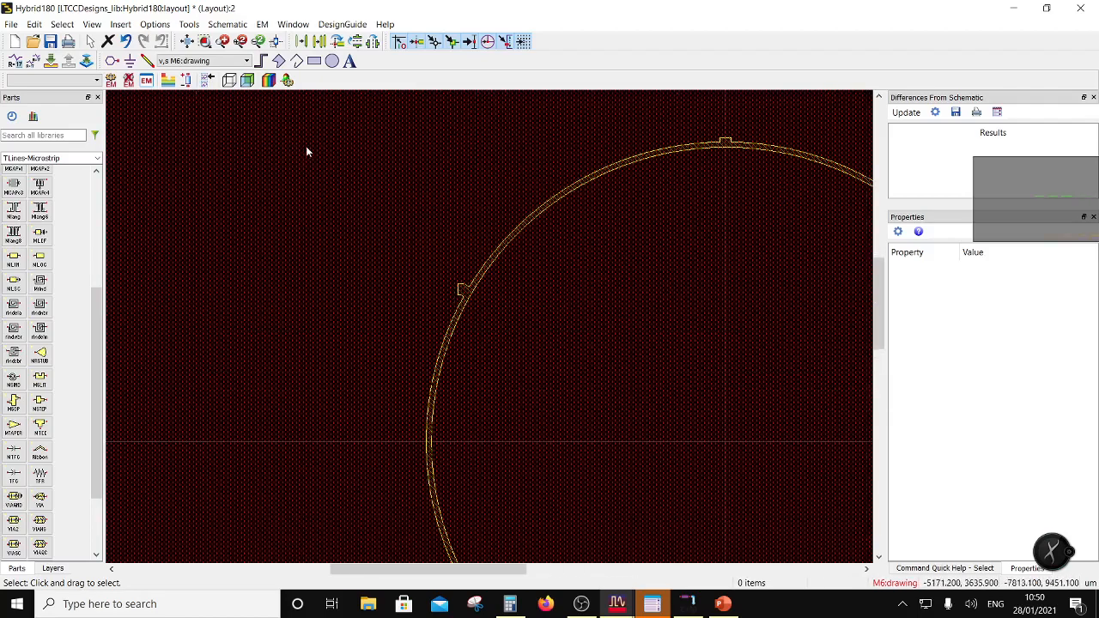
pyautogui.click(314, 62)
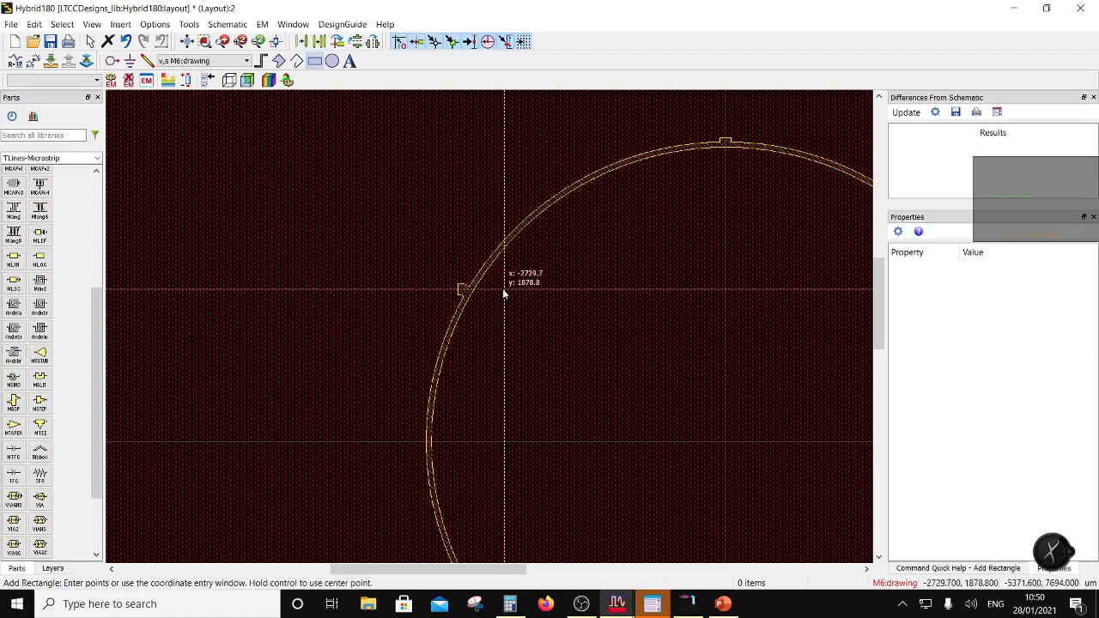
pyautogui.scroll(1, 483, 311)
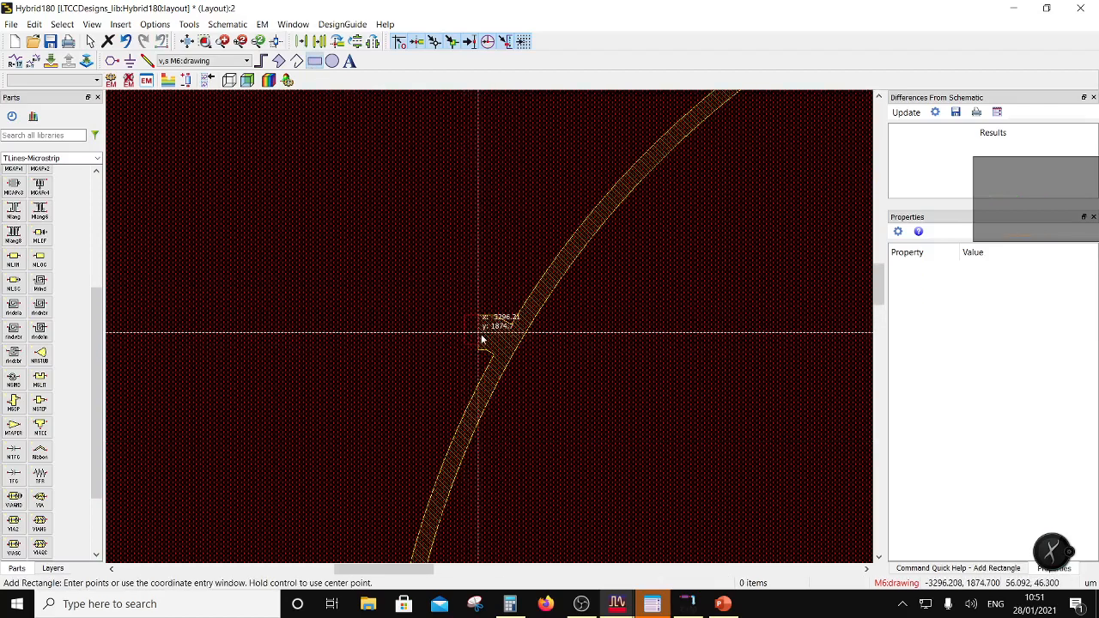
pyautogui.click(464, 346)
pyautogui.click(468, 335)
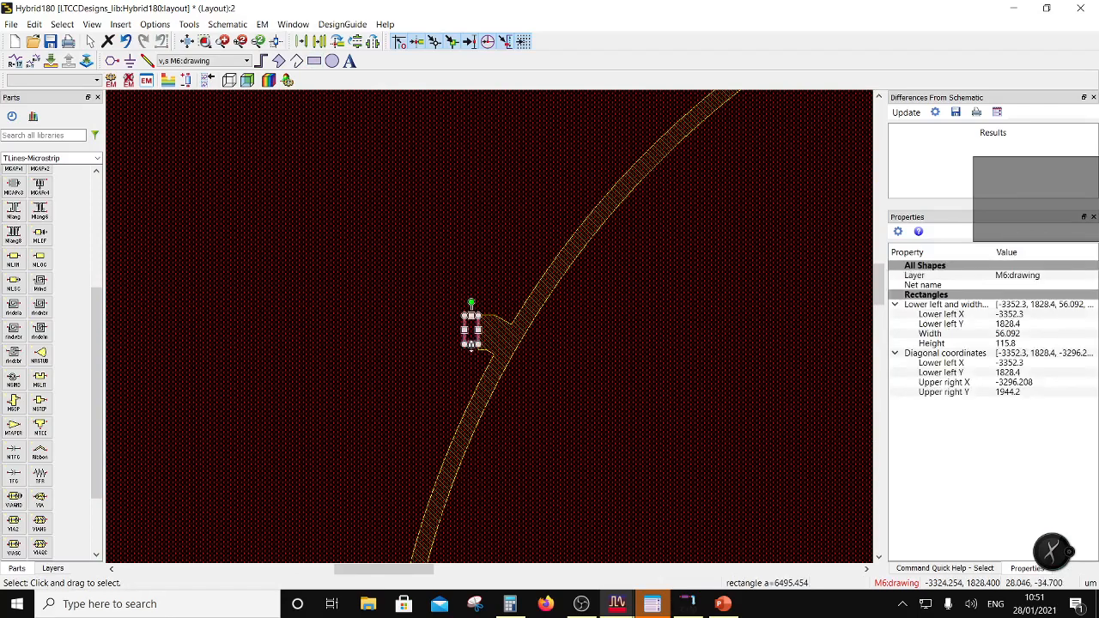
pyautogui.click(475, 351)
# Copy the small rectangle by a corner reference point onto the outer end of the ring's lower-left port.
pyautogui.click(318, 41)
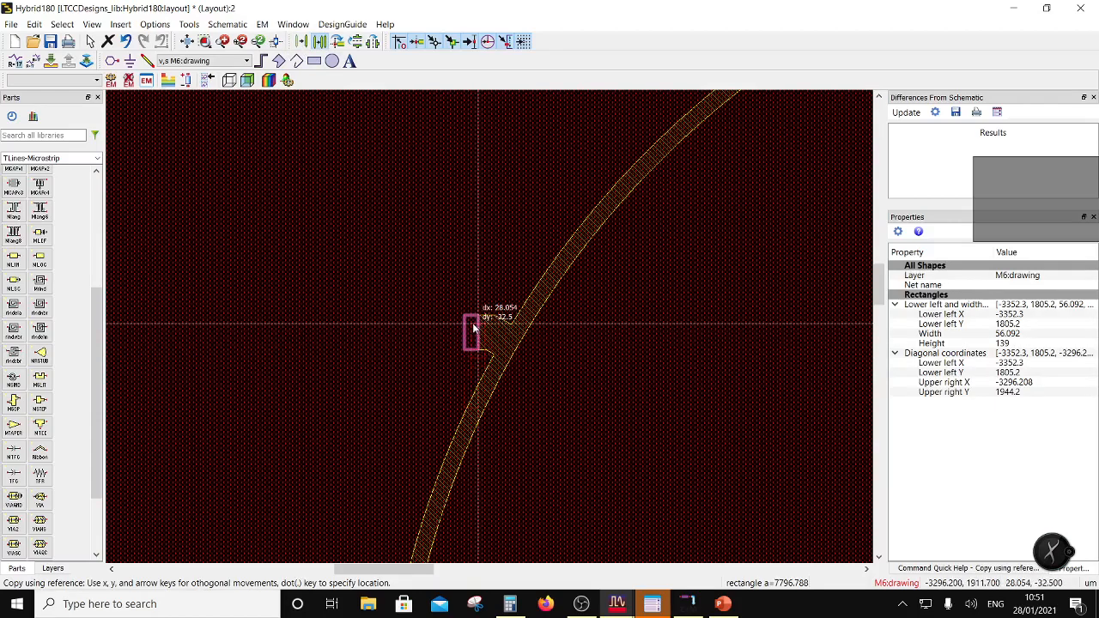
pyautogui.press('Escape')
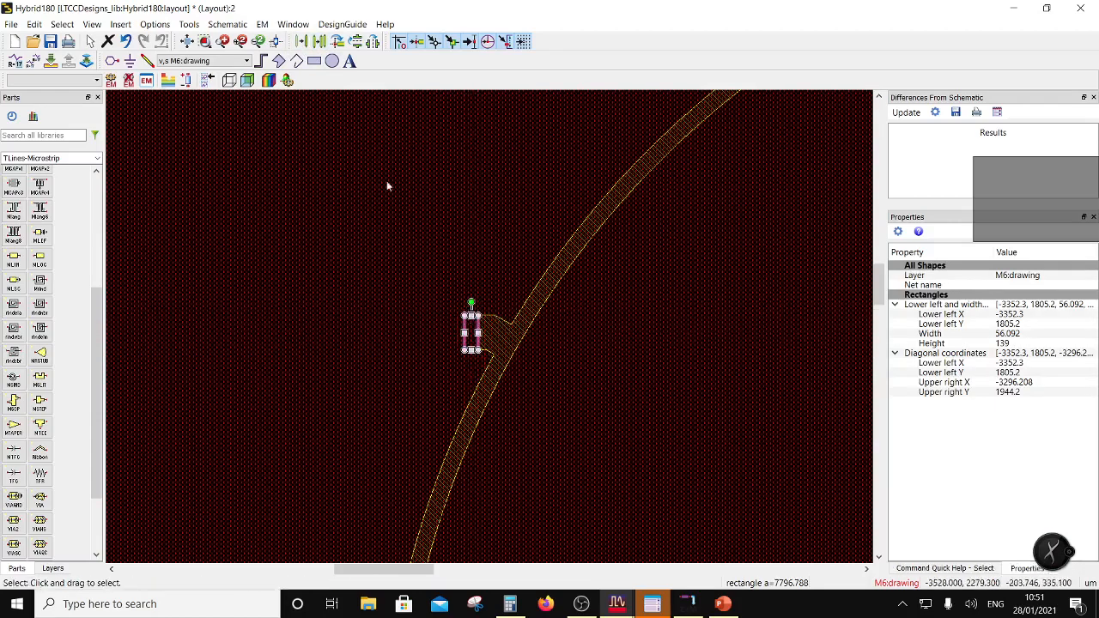
pyautogui.click(319, 41)
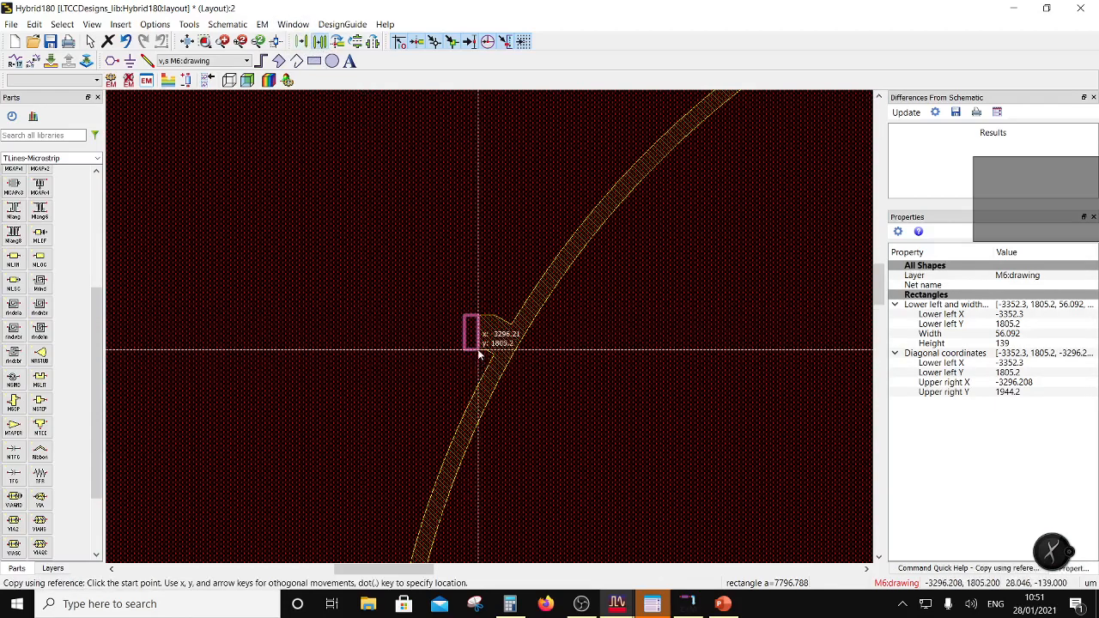
pyautogui.scroll(-6, 479, 354)
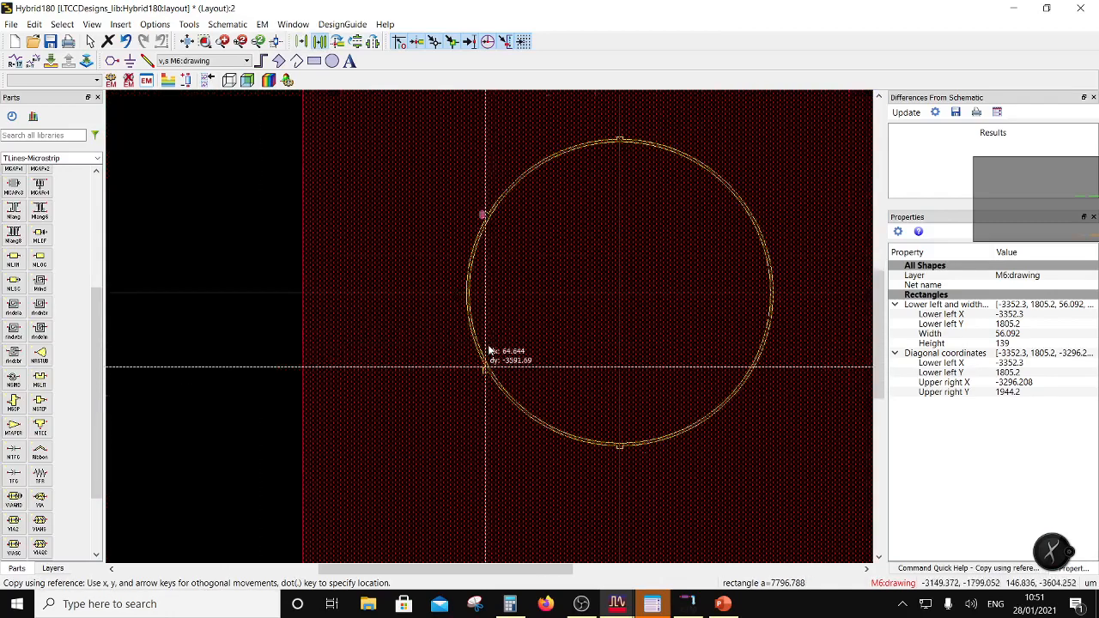
pyautogui.scroll(5, 487, 352)
pyautogui.click(483, 343)
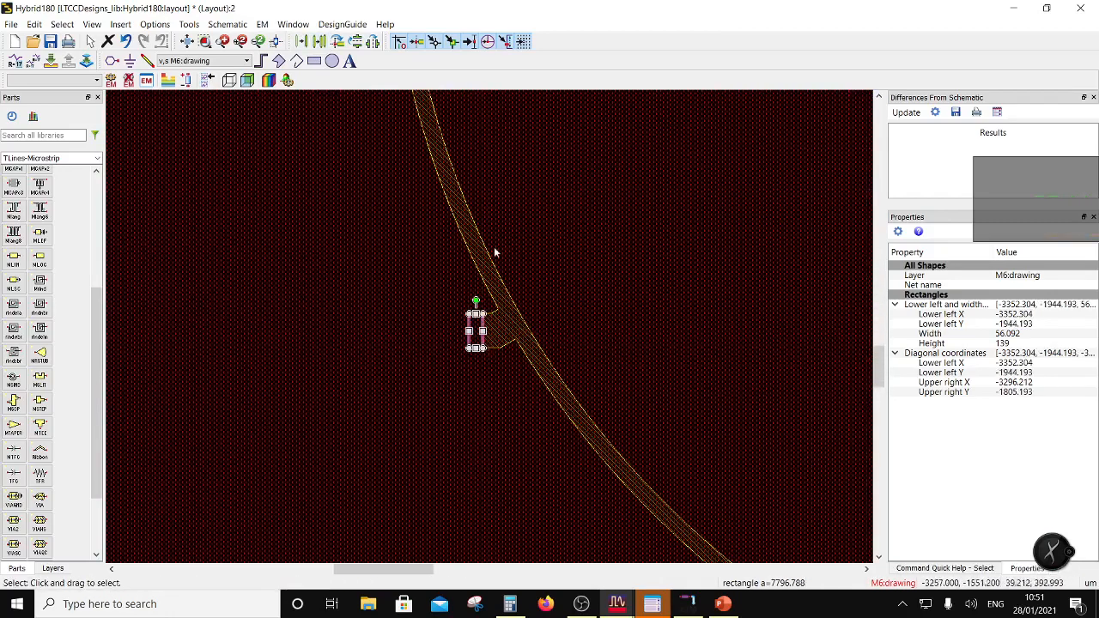
# Copy the small rectangle from the lower-left port, rotate the copy to horizontal and place it on the ring's top port.
pyautogui.scroll(-3, 495, 252)
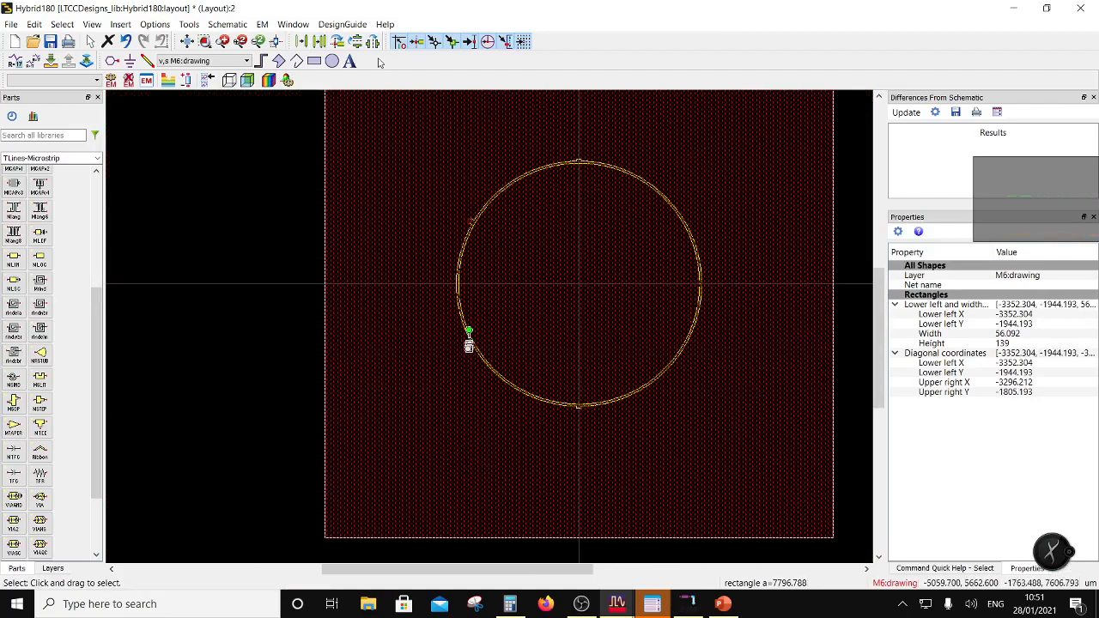
pyautogui.click(318, 41)
pyautogui.scroll(4, 468, 343)
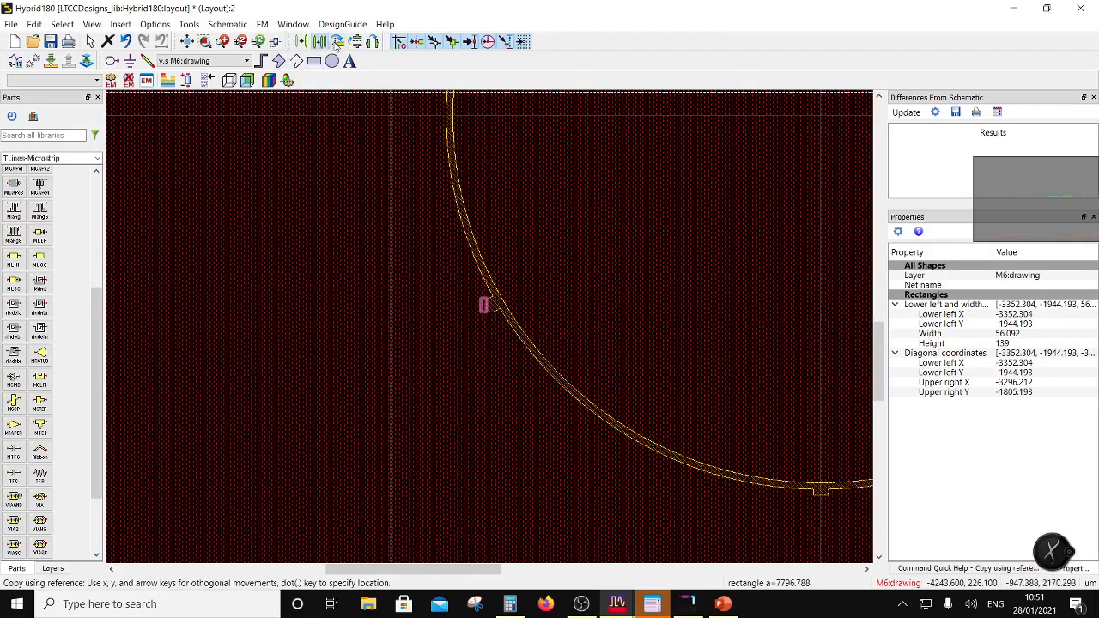
pyautogui.scroll(-3, 507, 304)
pyautogui.scroll(-2, 542, 229)
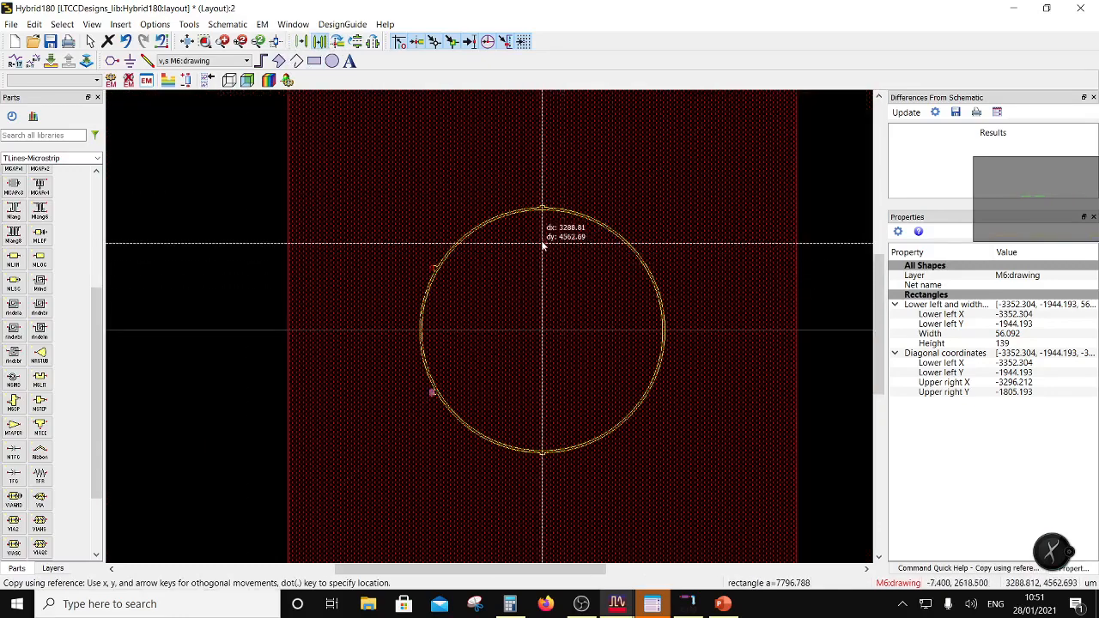
pyautogui.scroll(3, 501, 299)
pyautogui.scroll(2, 502, 299)
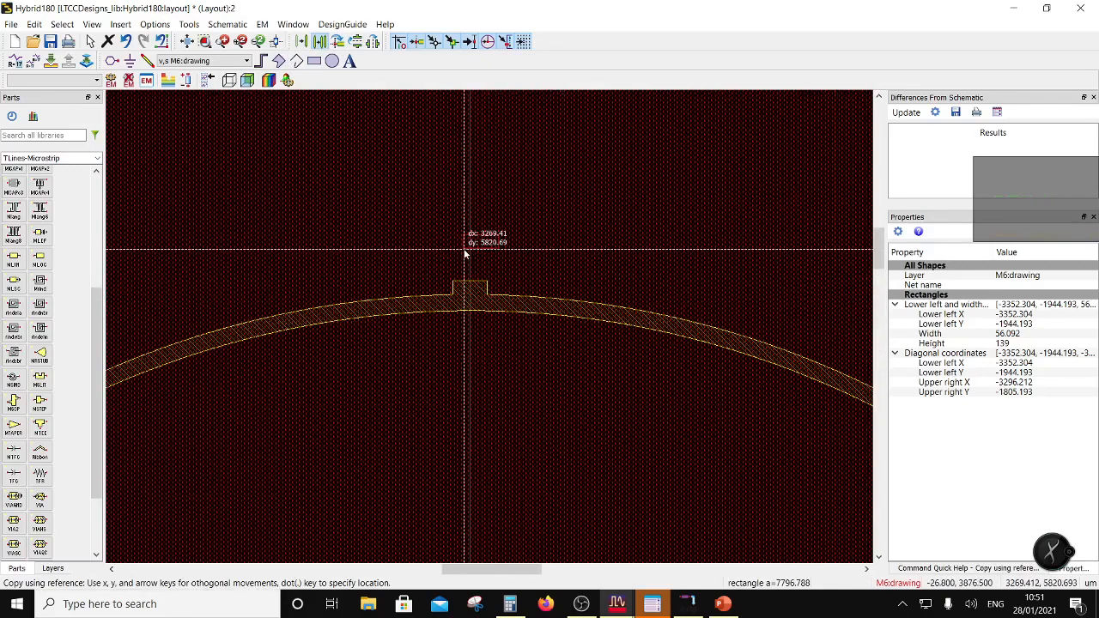
pyautogui.click(454, 294)
# Copy the top port's small rectangle by its corner onto the outer end of the ring's bottom port.
pyautogui.click(320, 46)
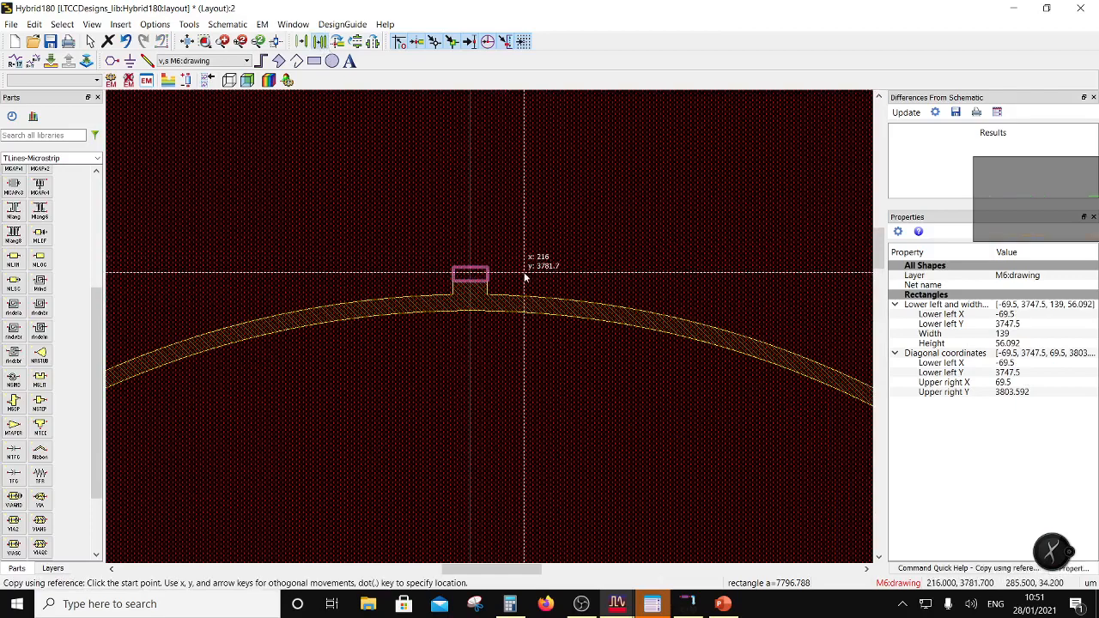
pyautogui.click(490, 270)
pyautogui.scroll(-3, 490, 417)
pyautogui.scroll(-3, 493, 344)
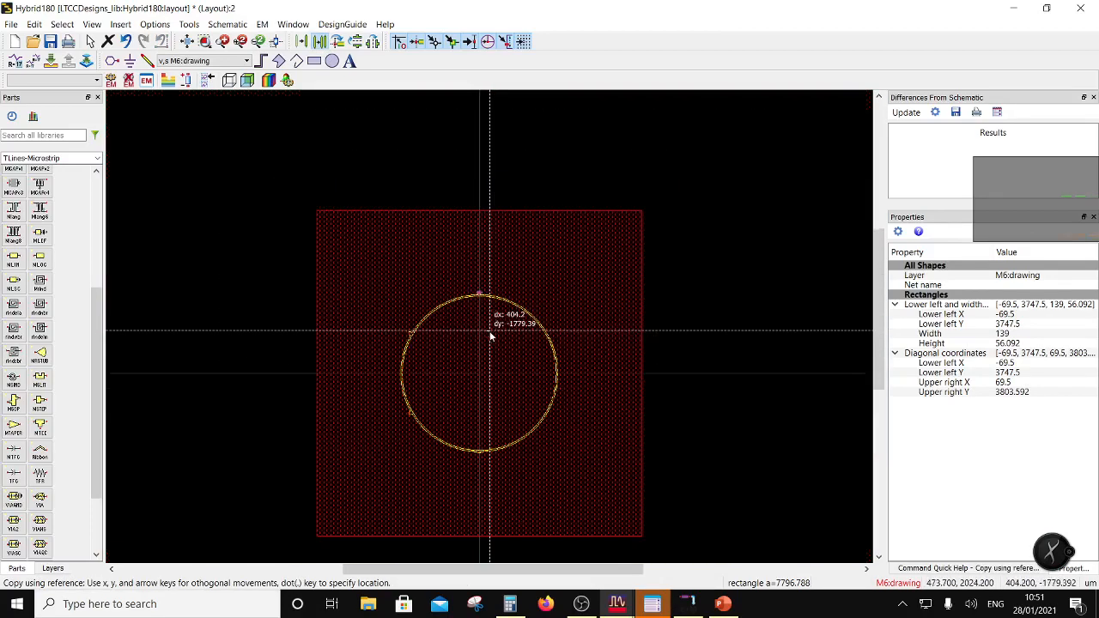
pyautogui.scroll(5, 486, 337)
pyautogui.click(454, 299)
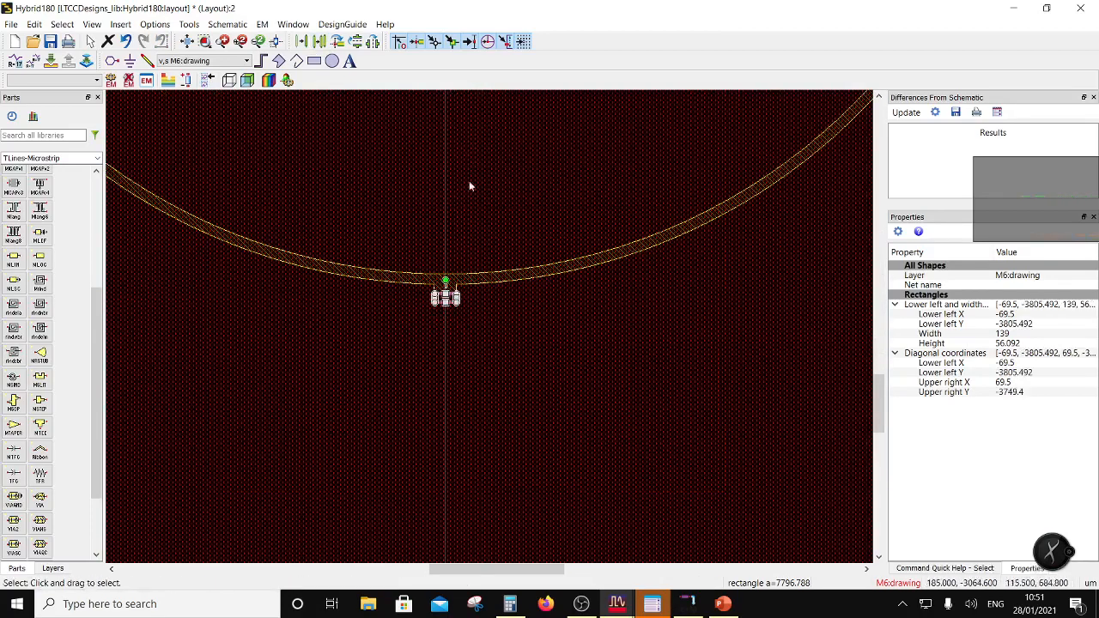
# Cut the upper-left port's small rectangle out of the large M6 square with Union Minus Intersection.
pyautogui.scroll(-3, 472, 322)
pyautogui.scroll(4, 474, 299)
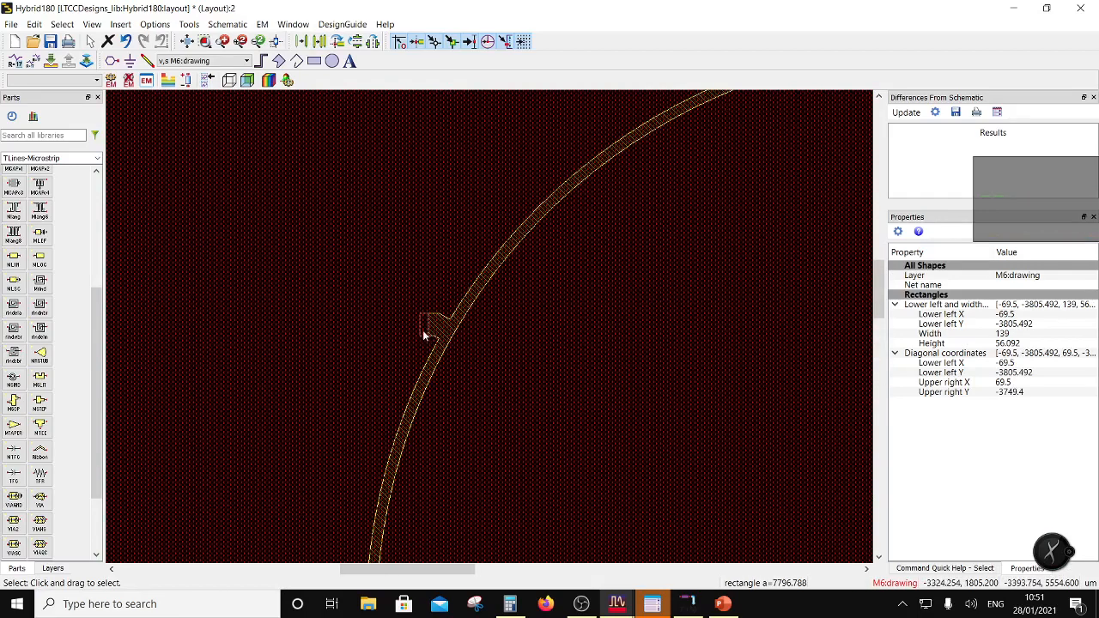
pyautogui.click(422, 332)
pyautogui.click(381, 312)
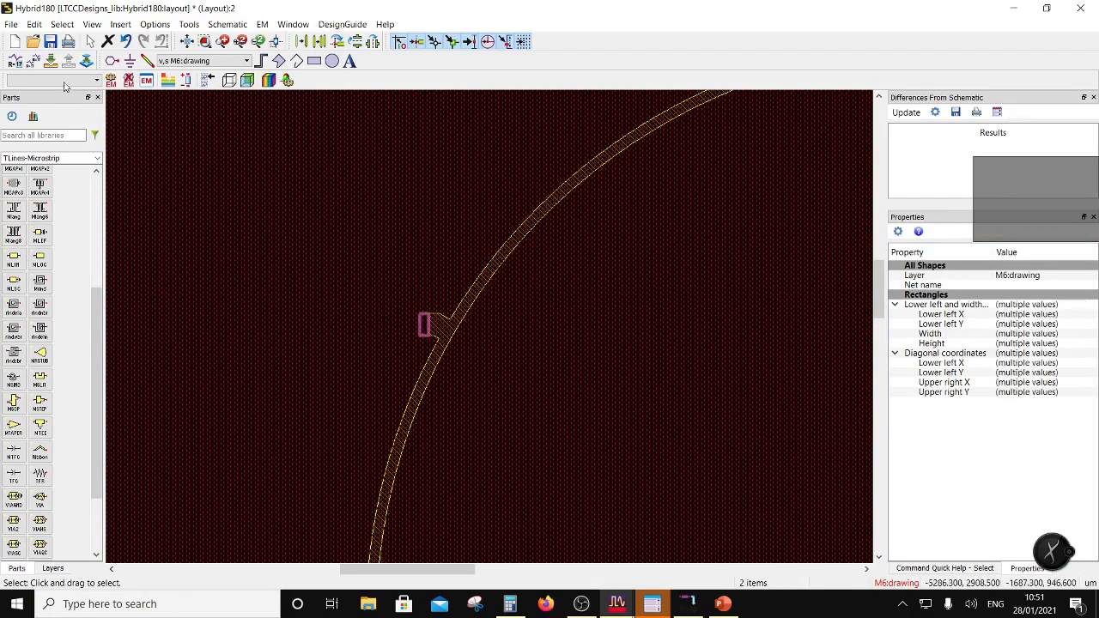
pyautogui.click(34, 24)
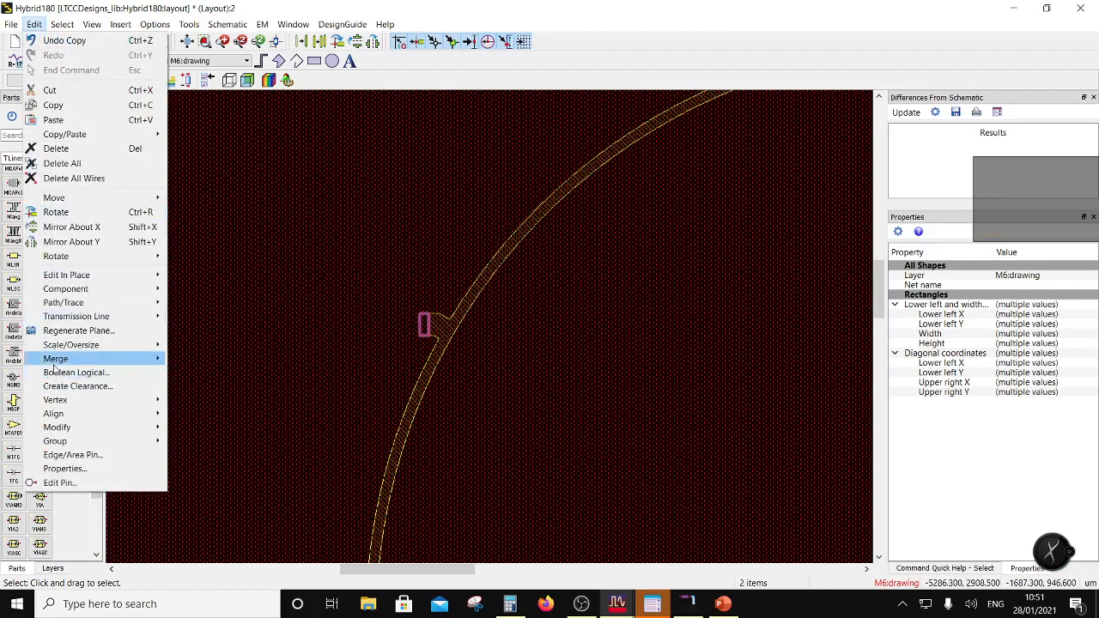
pyautogui.moveTo(103, 358)
pyautogui.click(206, 376)
pyautogui.scroll(-4, 486, 343)
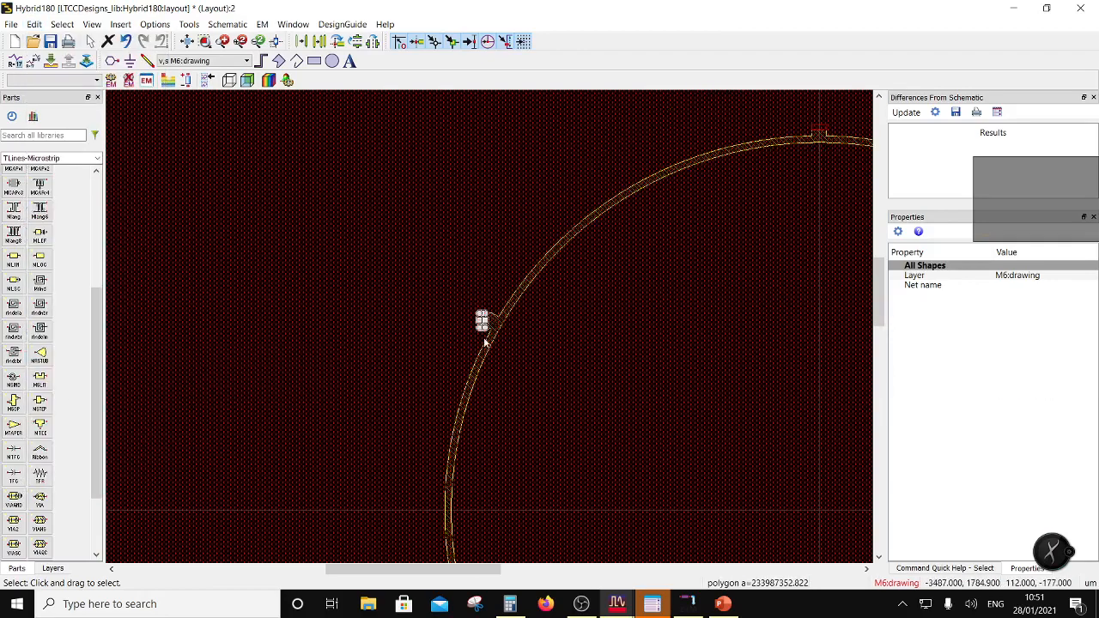
# Cut the lower-left port's small rectangle out of the large M6 shape with Union Minus Intersection.
pyautogui.scroll(3, 485, 365)
pyautogui.scroll(2, 485, 313)
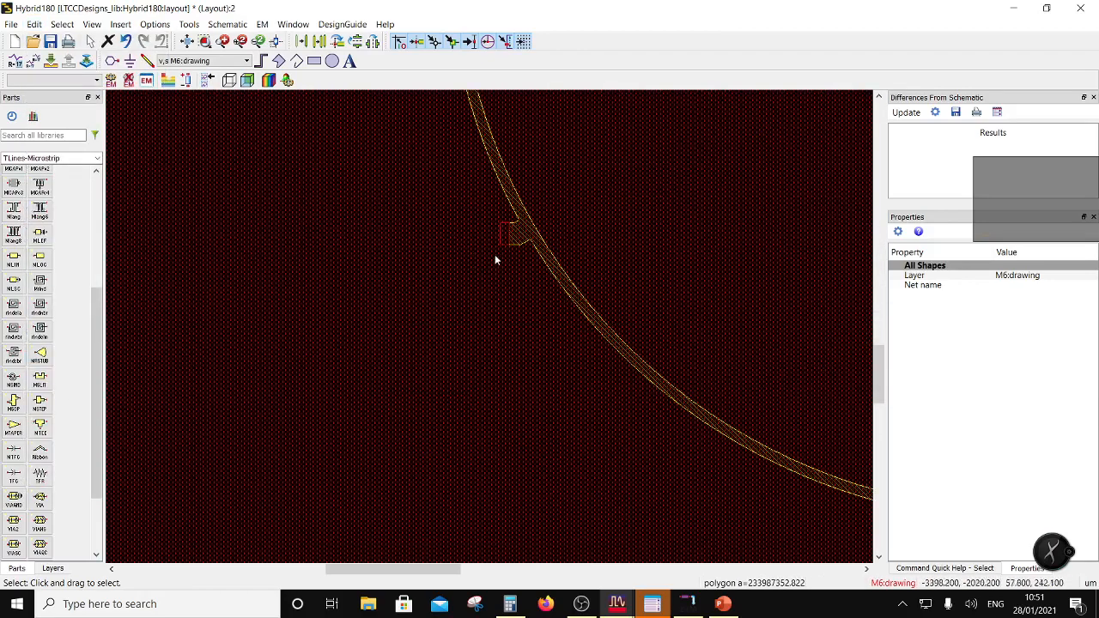
pyautogui.scroll(-2, 488, 330)
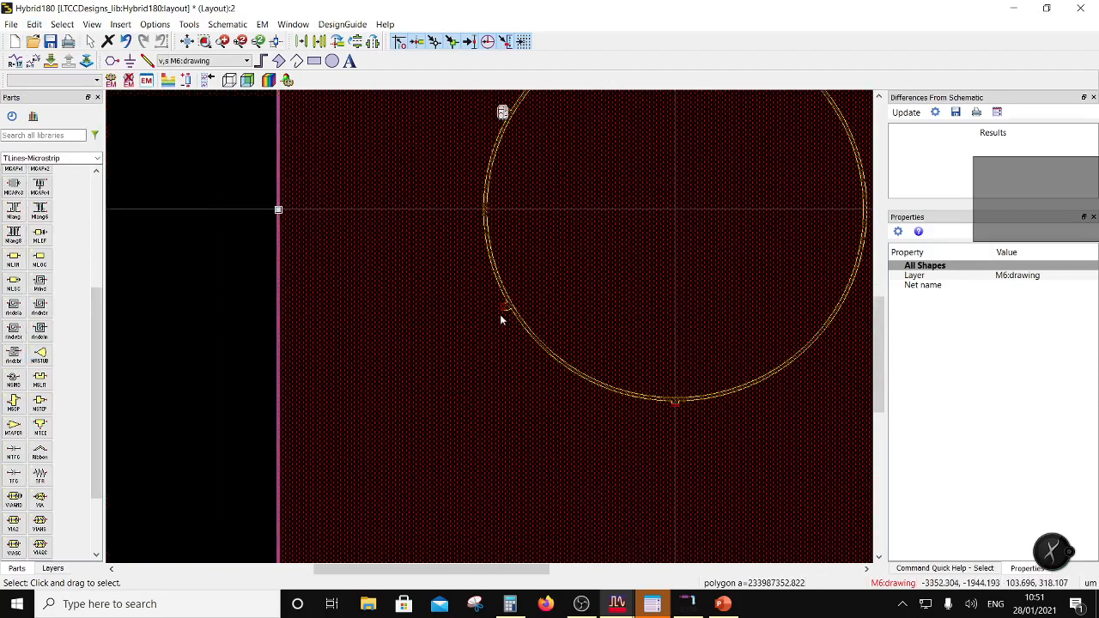
pyautogui.scroll(4, 501, 318)
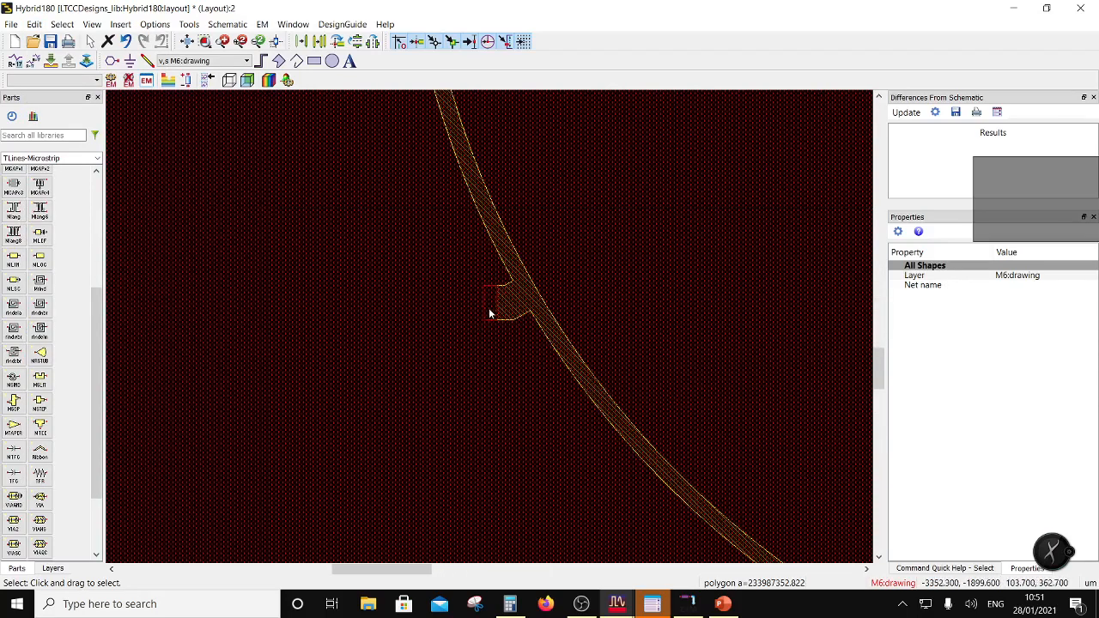
pyautogui.click(487, 301)
pyautogui.click(482, 298)
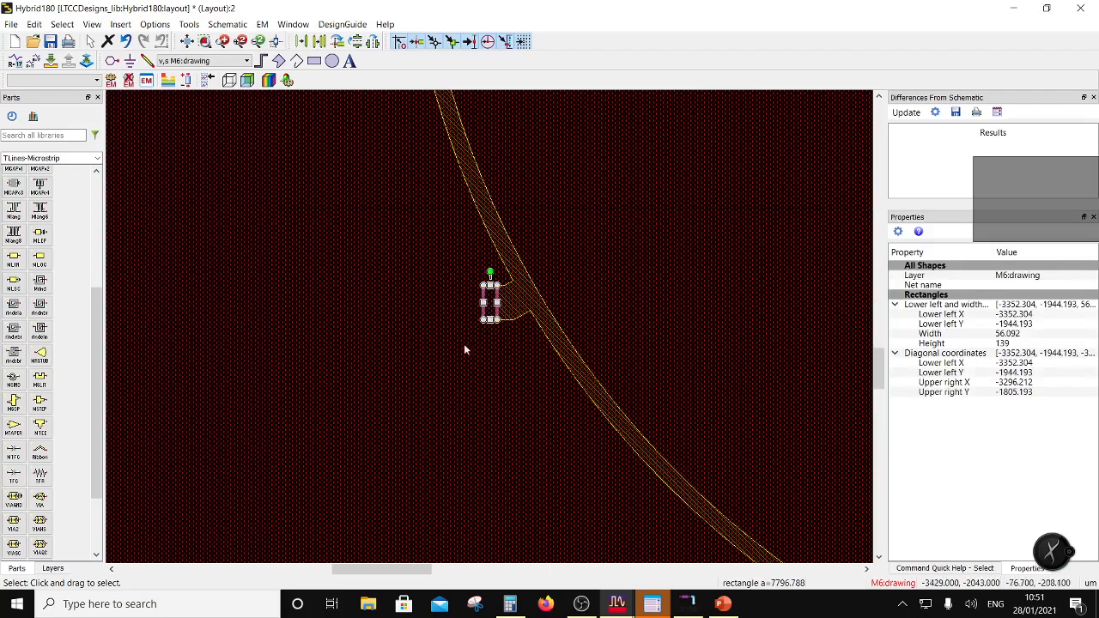
pyautogui.scroll(-3, 487, 330)
pyautogui.keyDown('ctrl'); pyautogui.click(479, 345); pyautogui.keyUp('ctrl')
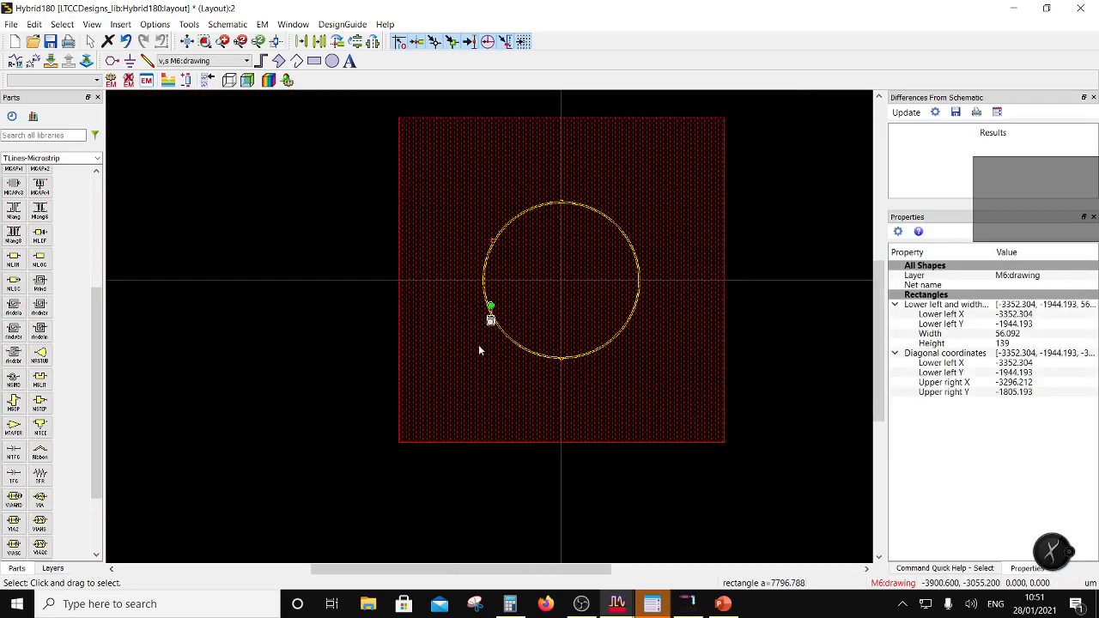
pyautogui.click(34, 24)
pyautogui.moveTo(68, 366)
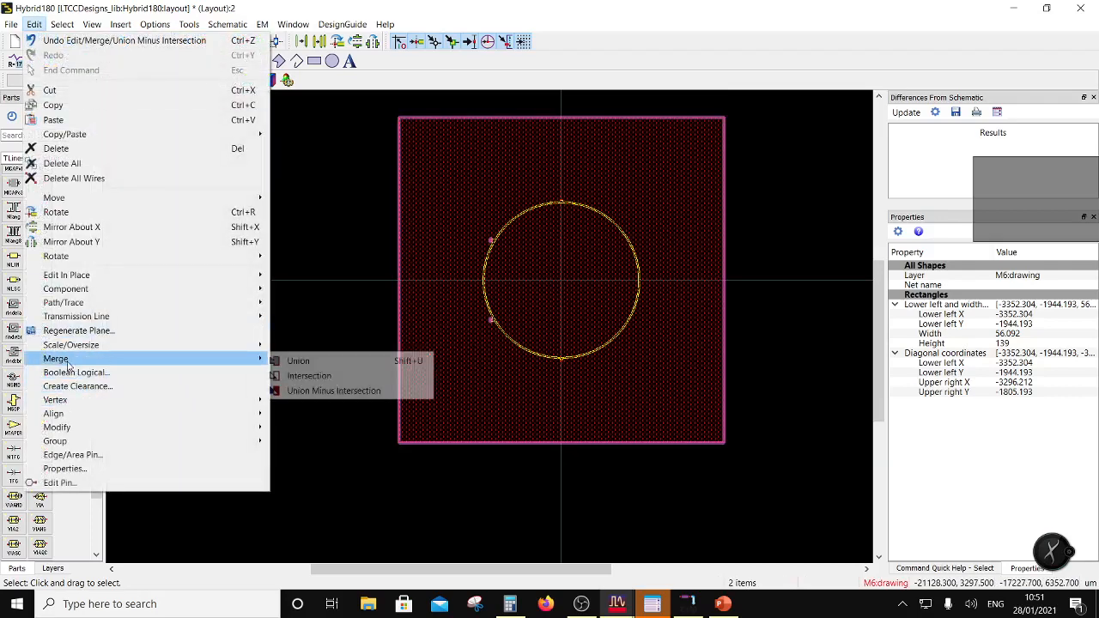
pyautogui.click(301, 391)
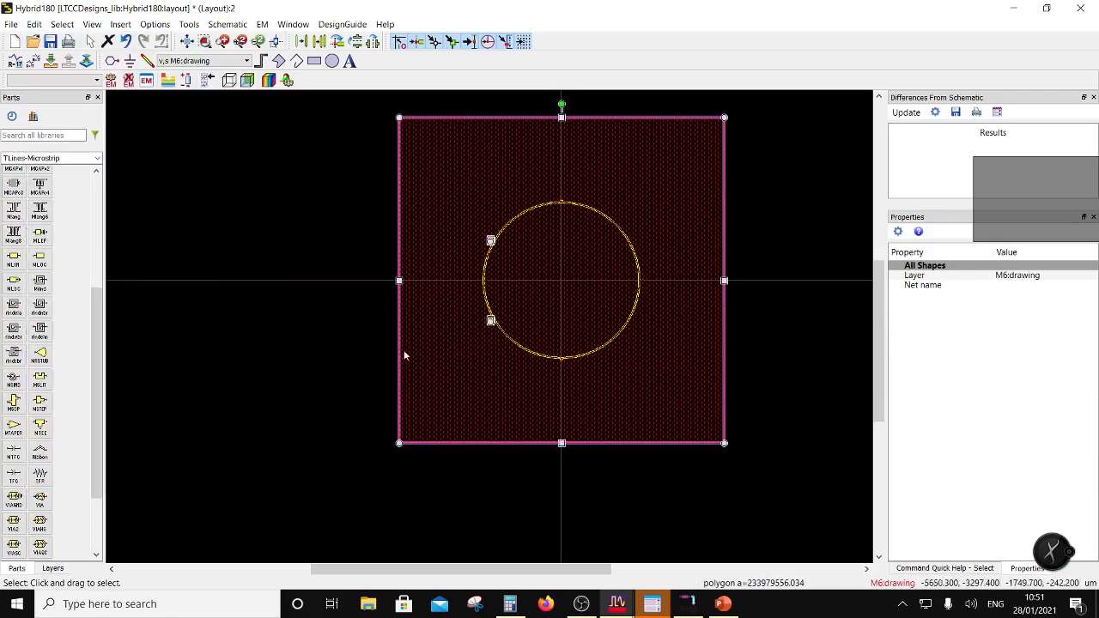
pyautogui.click(270, 335)
# Cut the top port's small rectangle out of the large M6 shape with Union Minus Intersection.
pyautogui.scroll(8, 480, 331)
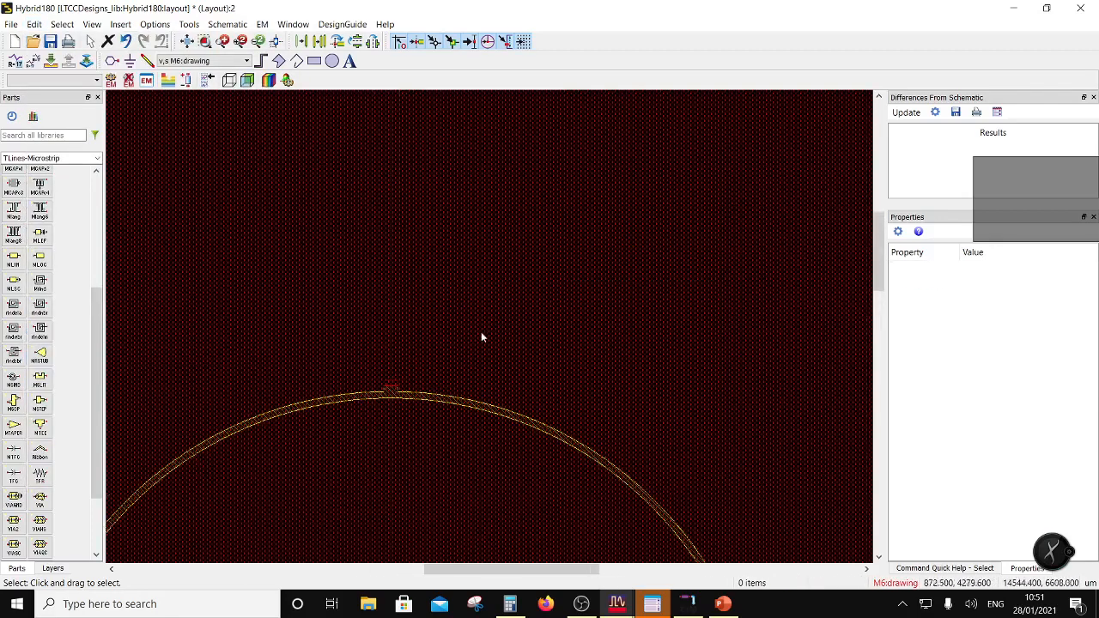
pyautogui.click(378, 398)
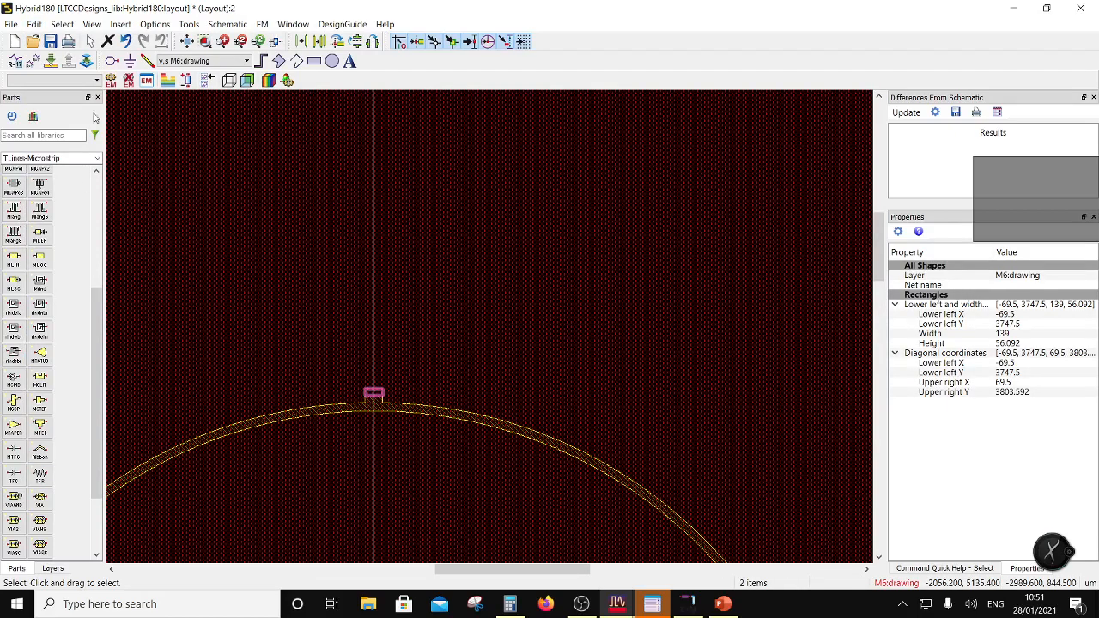
pyautogui.click(35, 24)
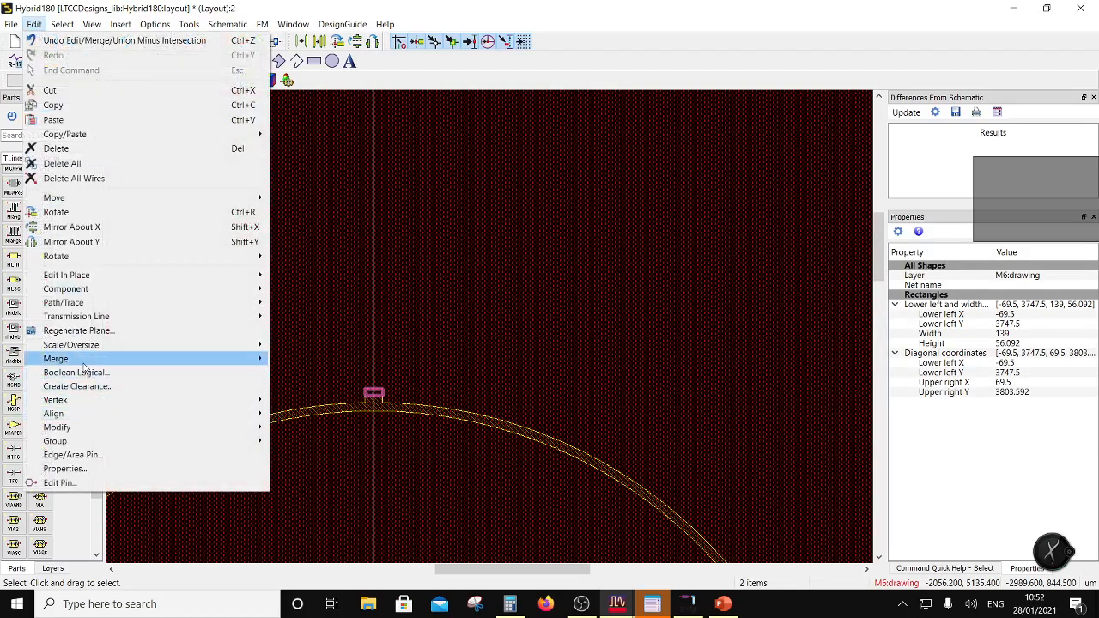
pyautogui.moveTo(249, 373)
pyautogui.click(343, 391)
pyautogui.scroll(-4, 494, 345)
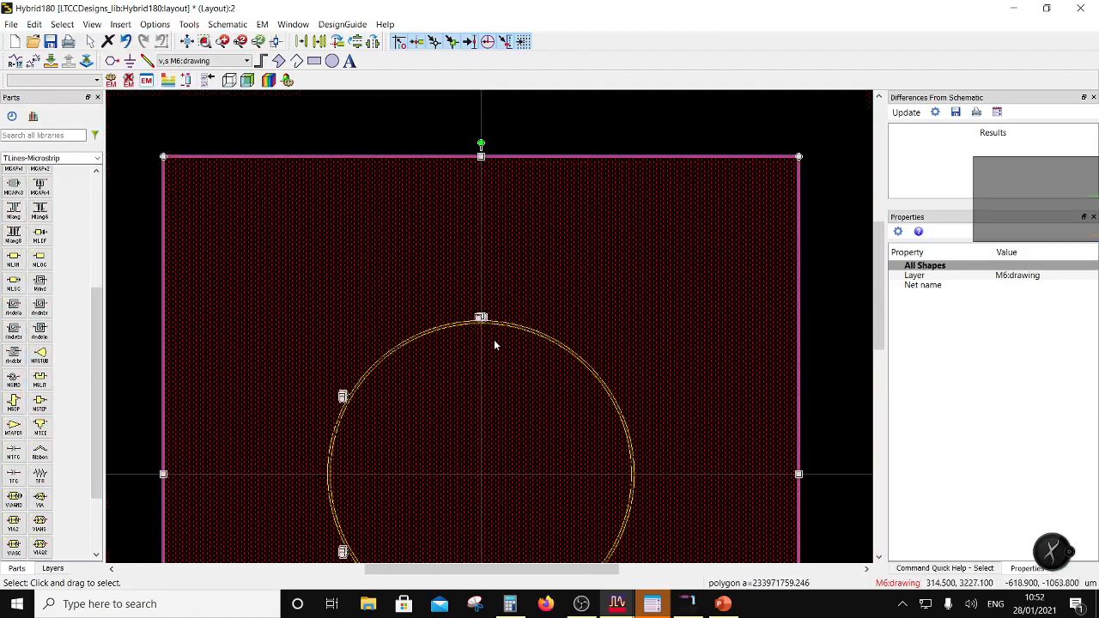
# Cut the bottom port's small rectangle out of the large M6 shape with Union Minus Intersection.
pyautogui.click(141, 348)
pyautogui.scroll(3, 490, 336)
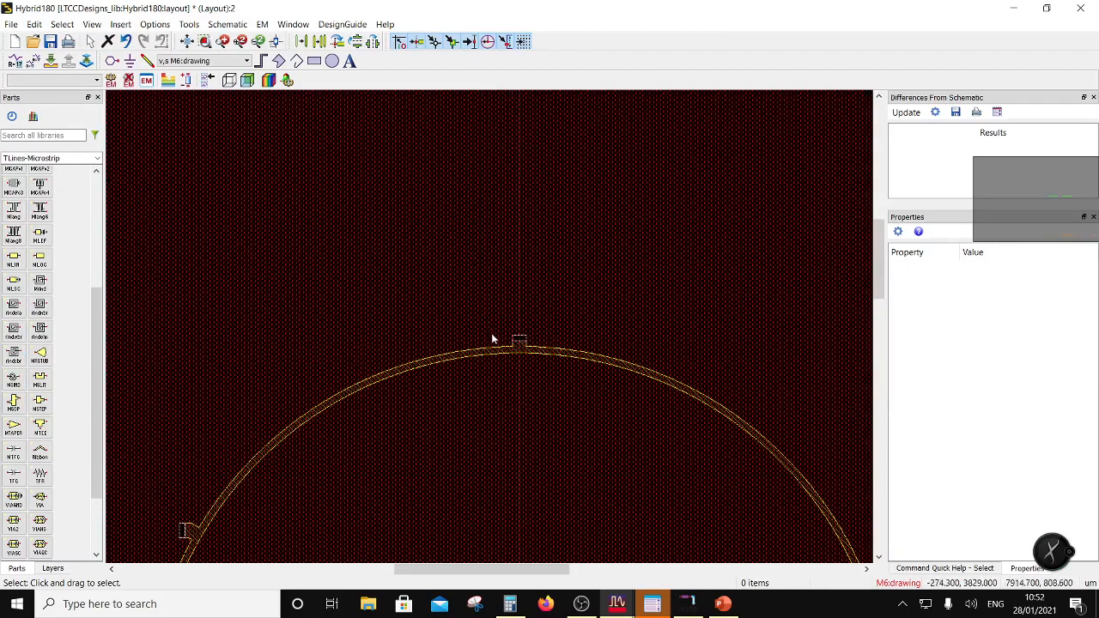
pyautogui.scroll(-4, 492, 334)
pyautogui.scroll(-2, 506, 415)
pyautogui.scroll(7, 486, 329)
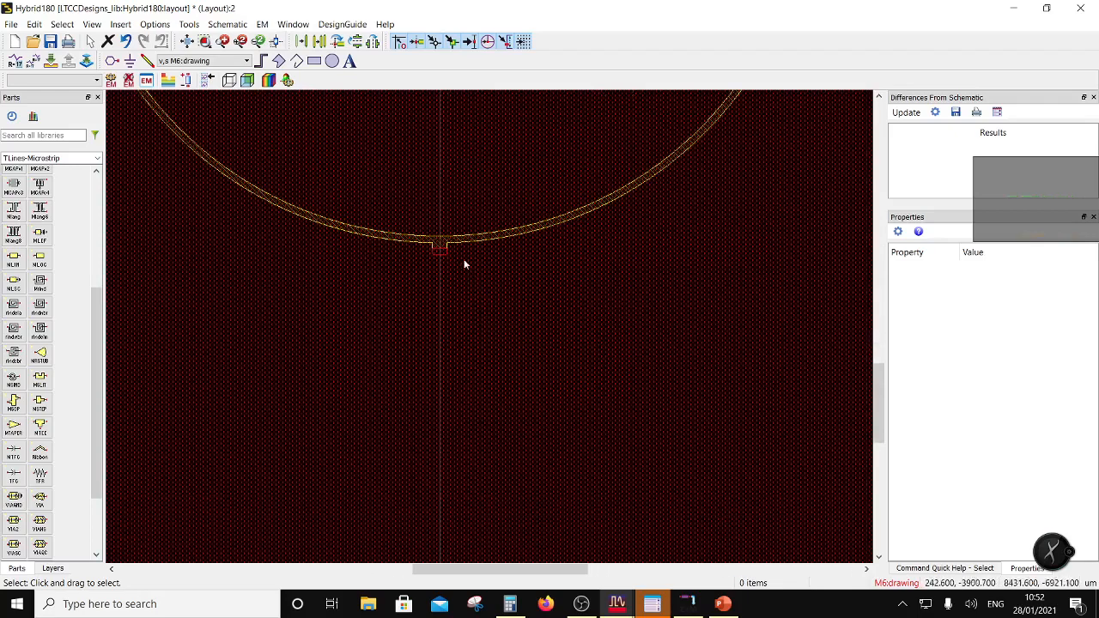
pyautogui.click(437, 305)
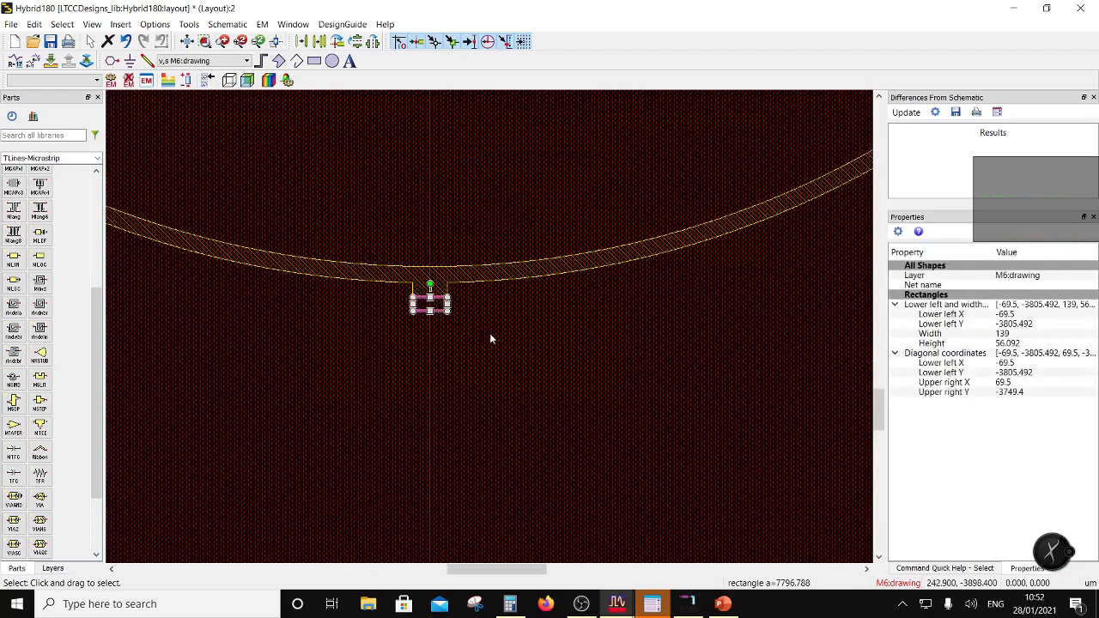
pyautogui.click(34, 24)
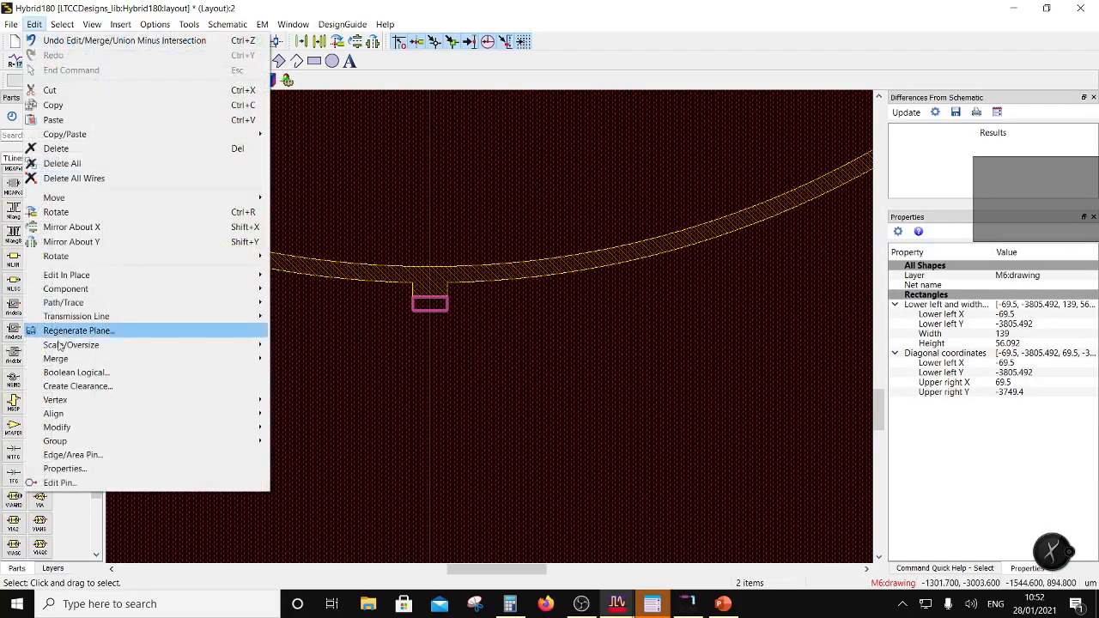
pyautogui.moveTo(86, 358)
pyautogui.click(331, 391)
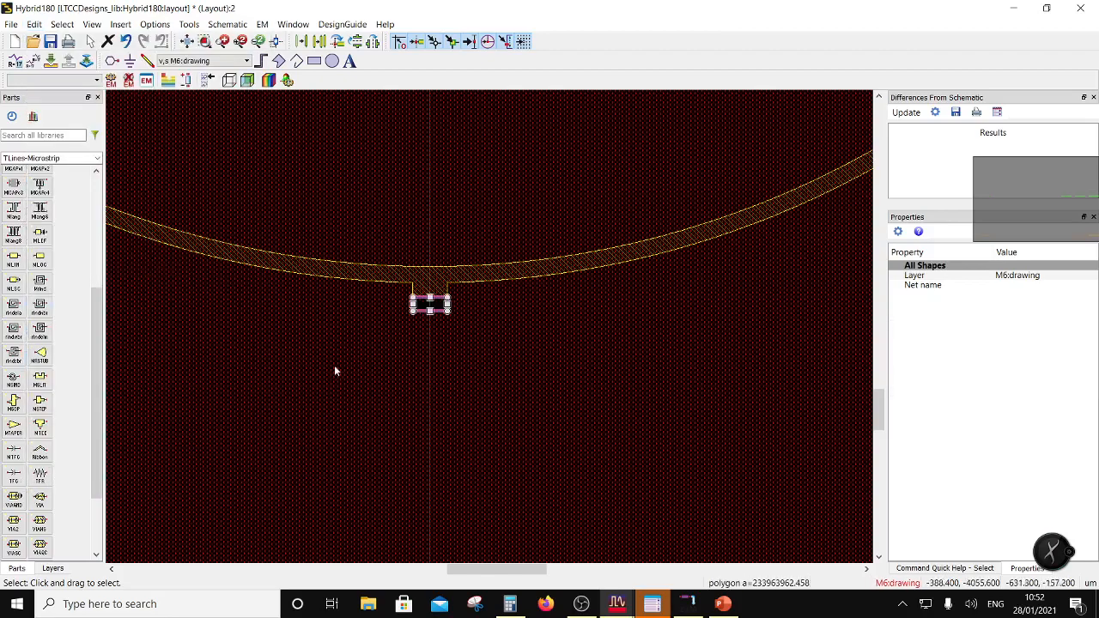
pyautogui.scroll(-5, 499, 322)
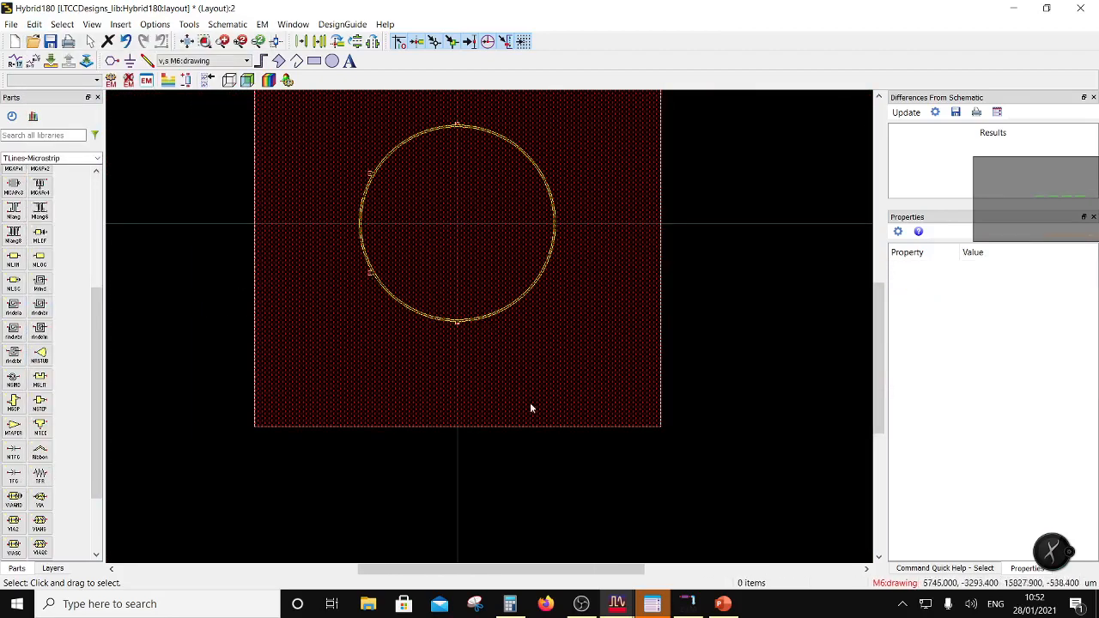
pyautogui.scroll(2, 417, 184)
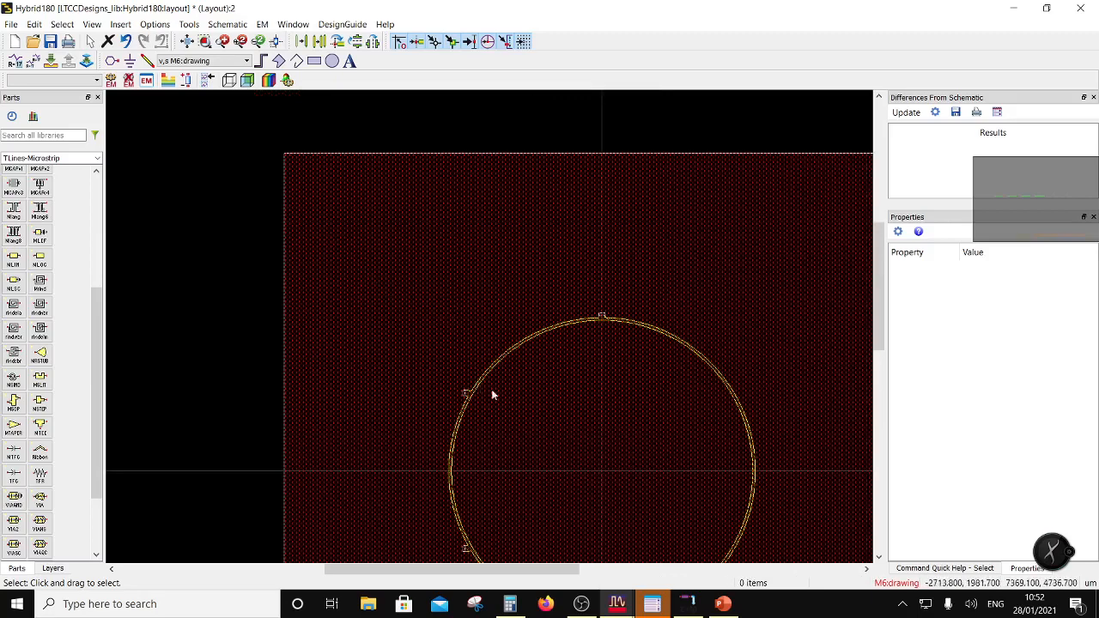
pyautogui.scroll(-1, 492, 383)
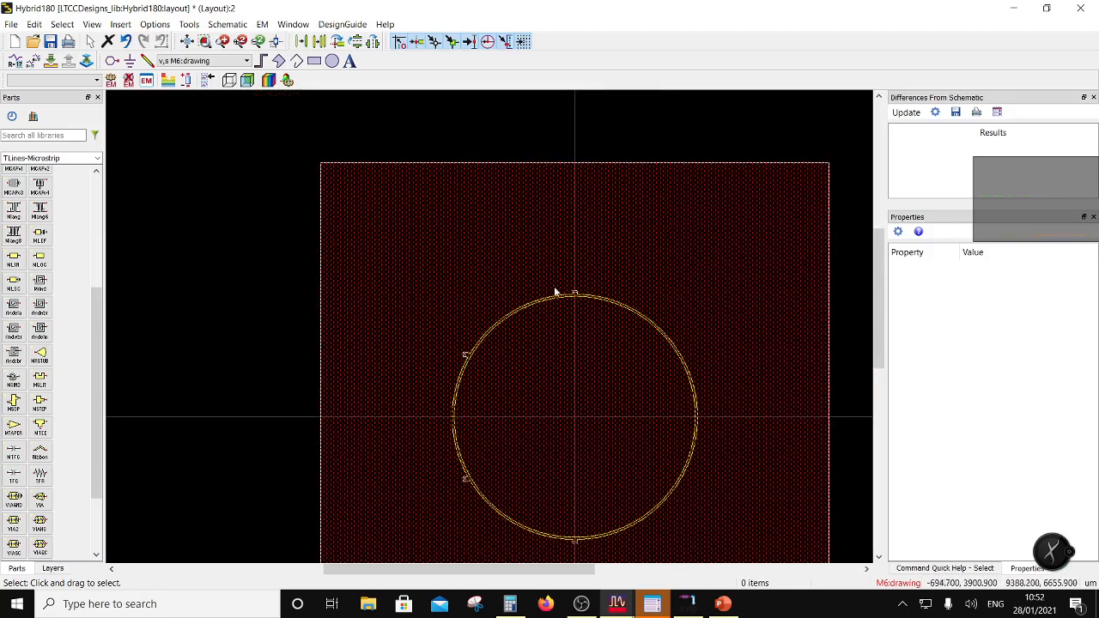
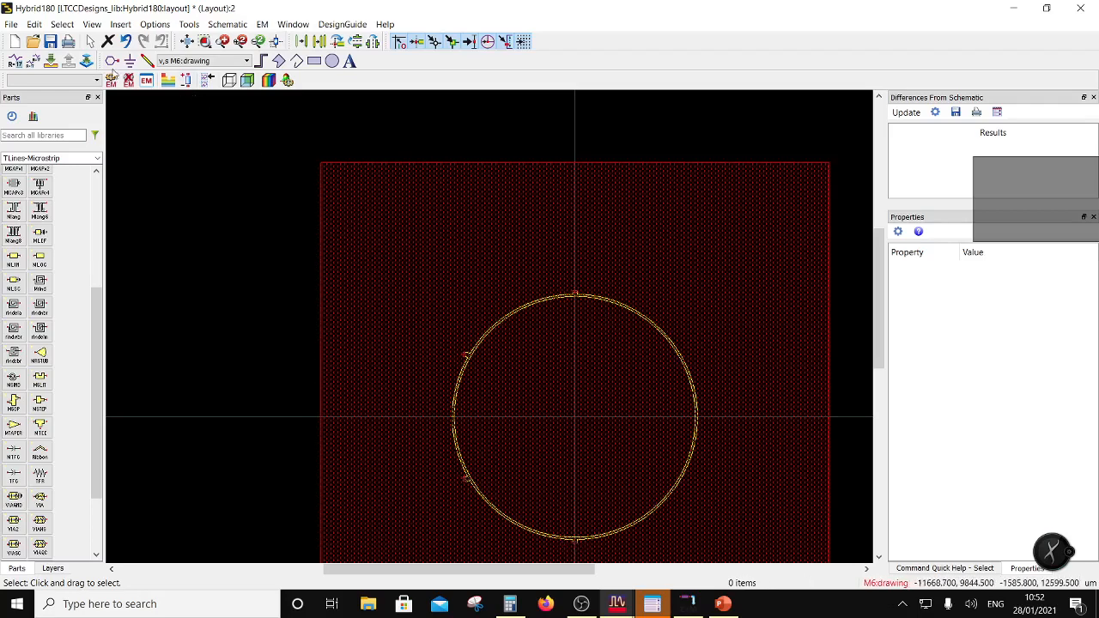
# Place dot pins 1 and 2 at the outer edge midpoints of the ring's upper-left port and top port.
pyautogui.click(111, 62)
pyautogui.scroll(5, 466, 352)
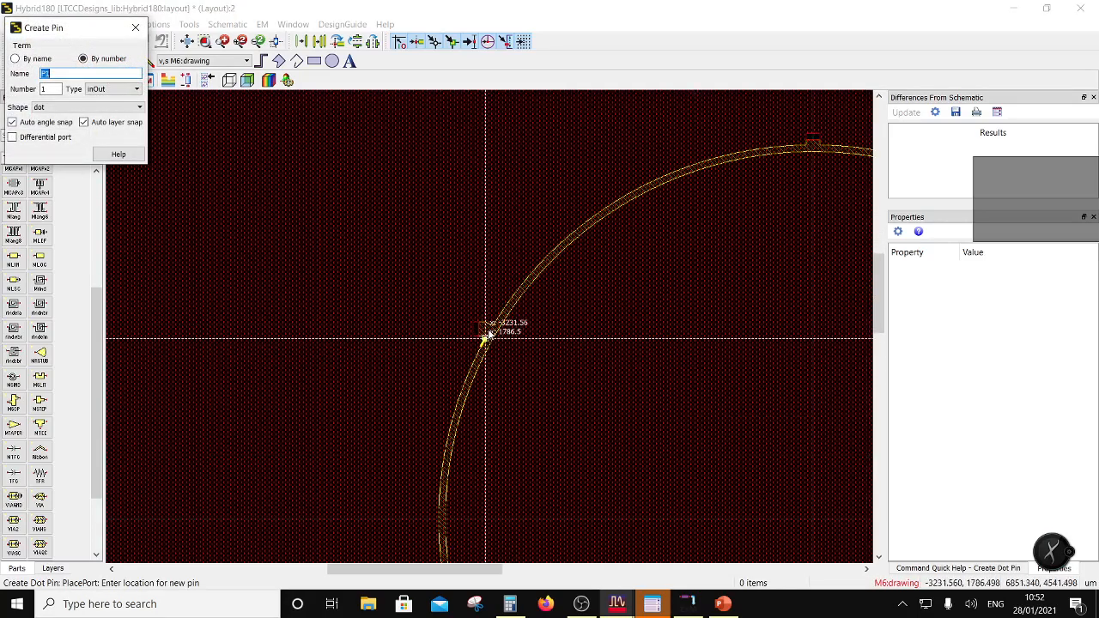
pyautogui.click(461, 316)
pyautogui.scroll(-3, 549, 257)
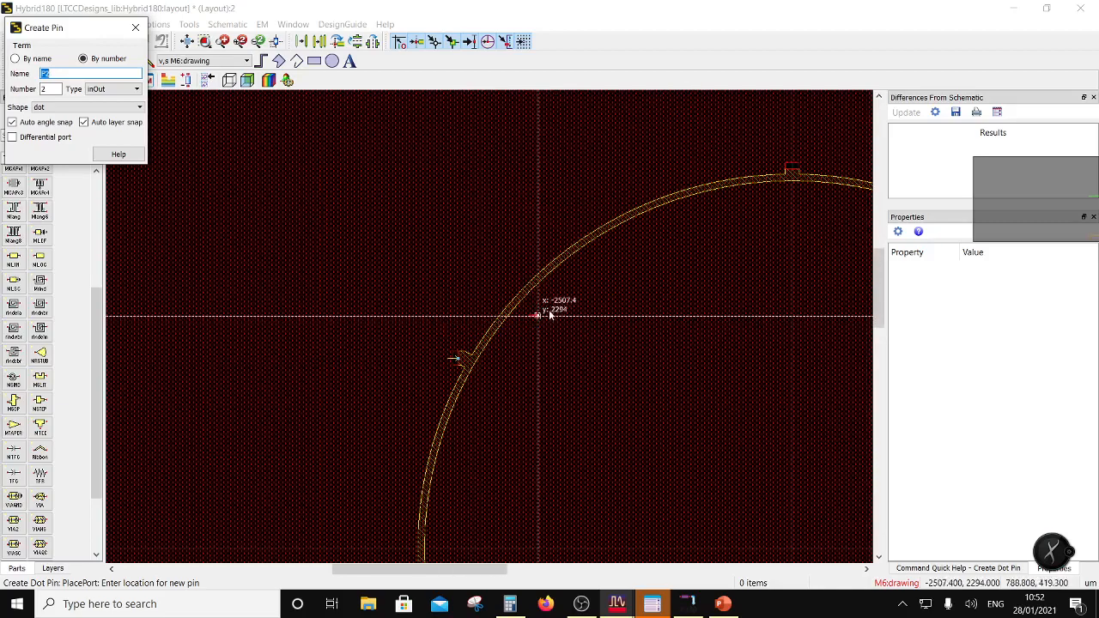
pyautogui.scroll(4, 797, 159)
pyautogui.click(483, 353)
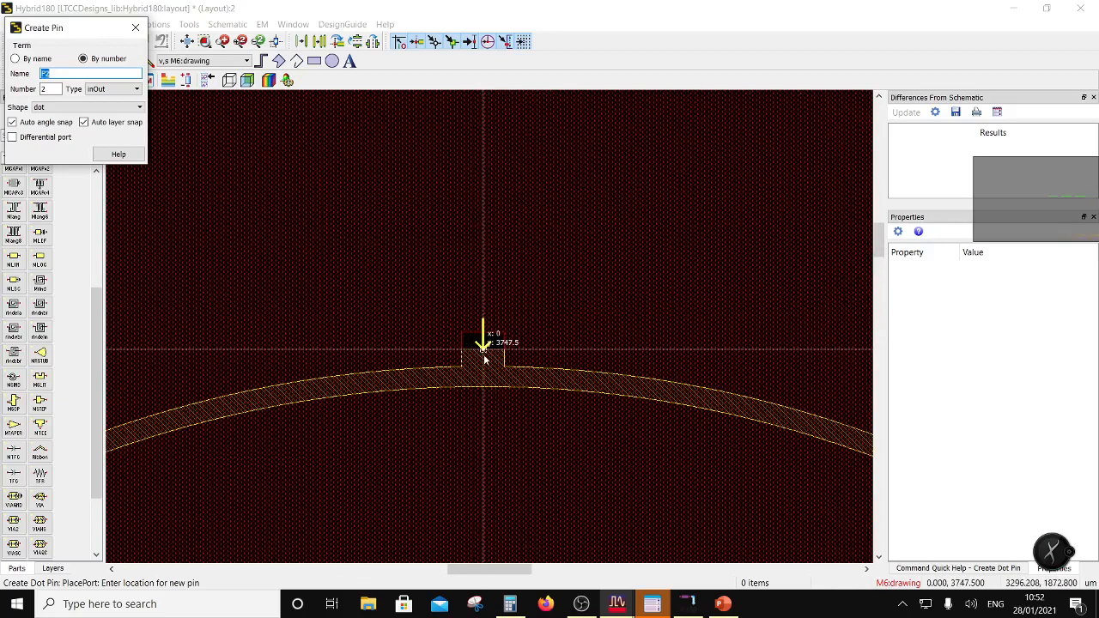
# Place dot pins 3 and 4 at the outer edge midpoints of the ring's lower-left port and bottom port.
pyautogui.scroll(-3, 490, 339)
pyautogui.scroll(-2, 490, 341)
pyautogui.scroll(5, 481, 341)
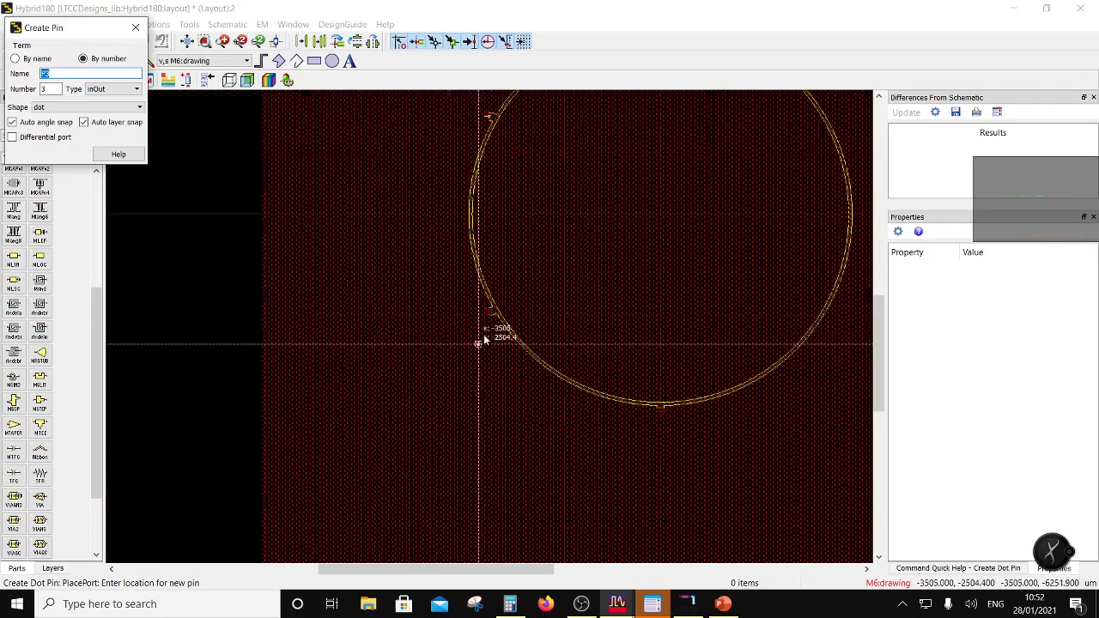
pyautogui.scroll(4, 500, 283)
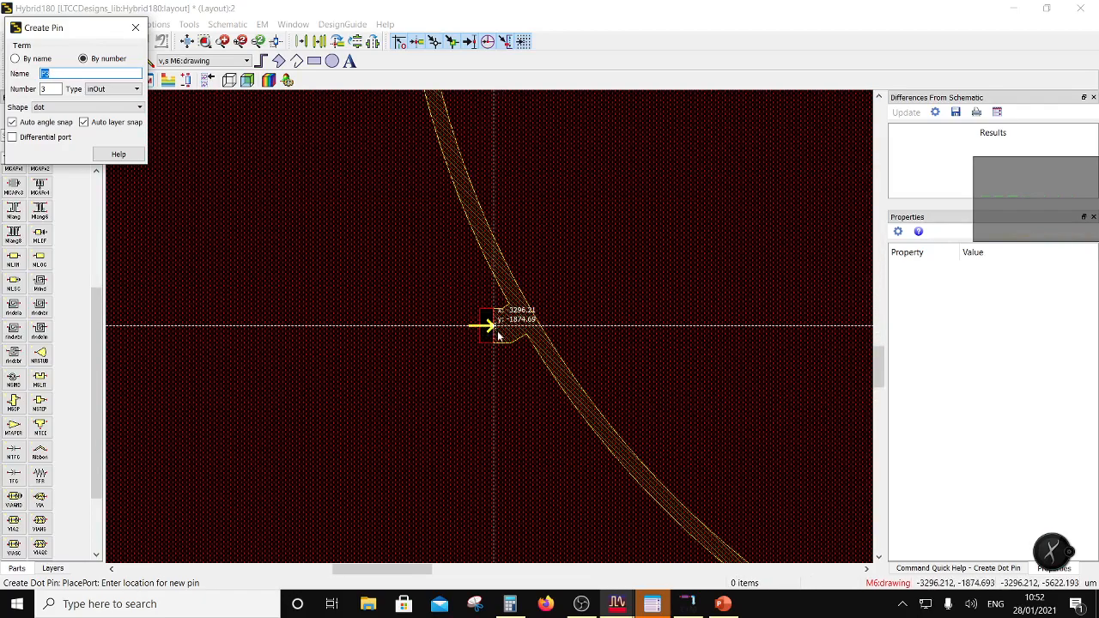
pyautogui.click(492, 327)
pyautogui.scroll(-4, 491, 378)
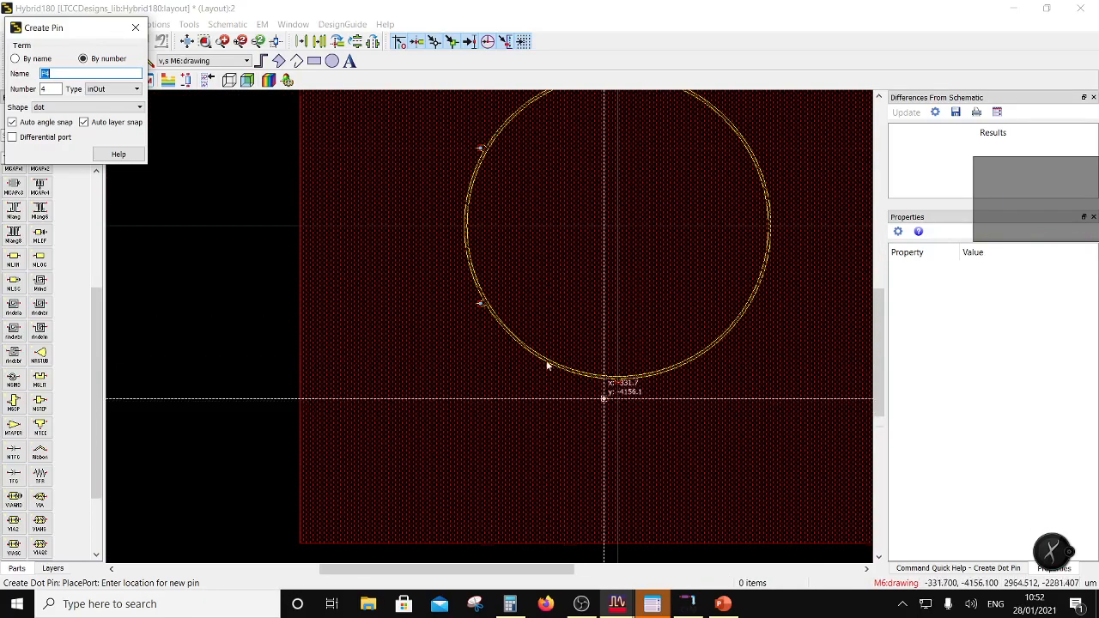
pyautogui.scroll(4, 604, 384)
pyautogui.scroll(-4, 535, 294)
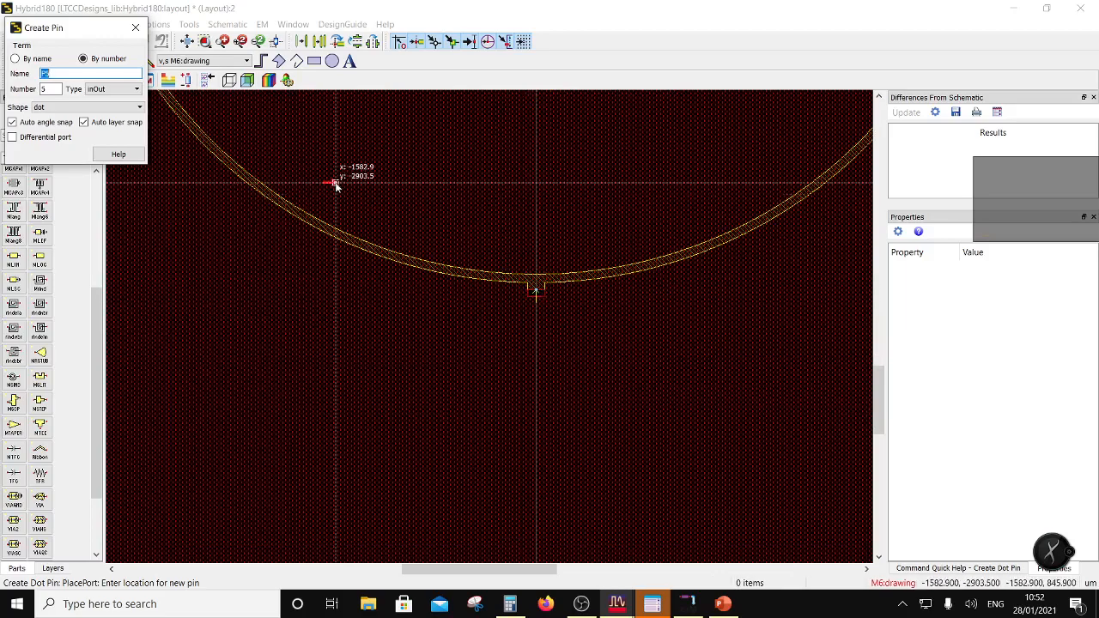
# Place dot pins 5 and 6 directly over pins 1 and 2 at the upper-left and top ports.
pyautogui.scroll(4, 488, 326)
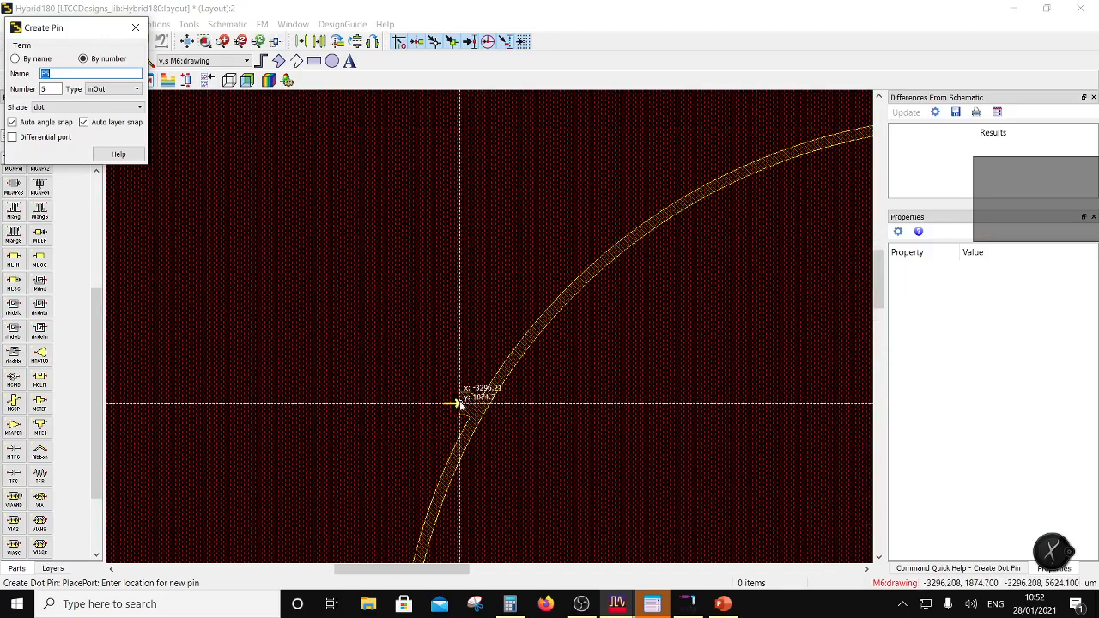
pyautogui.click(458, 409)
pyautogui.scroll(-3, 466, 397)
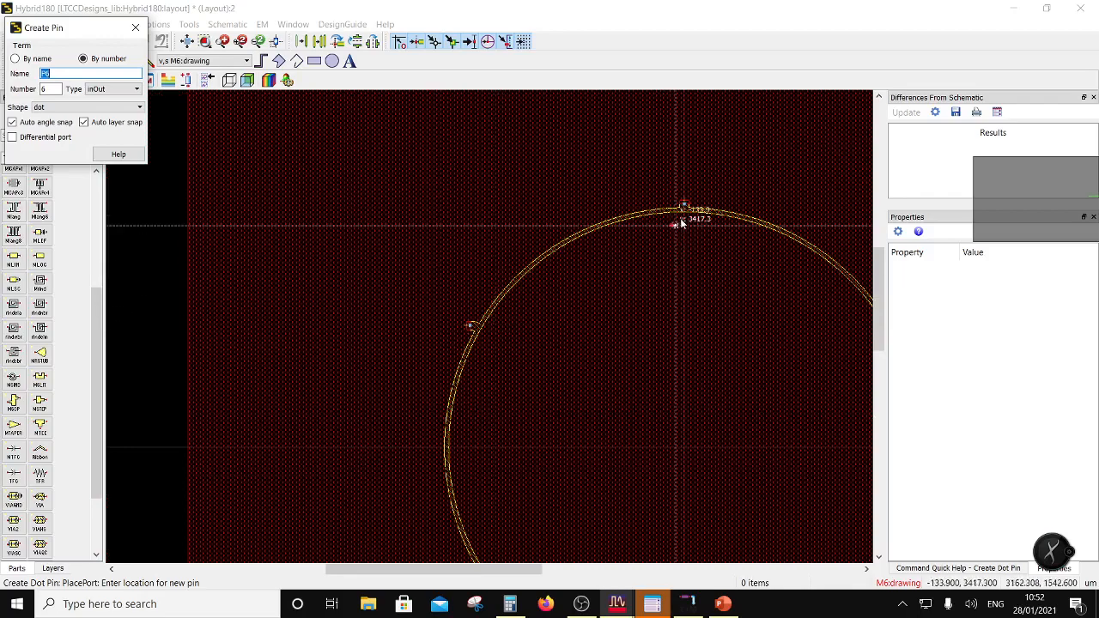
pyautogui.scroll(3, 679, 221)
pyautogui.click(494, 325)
pyautogui.scroll(-3, 400, 375)
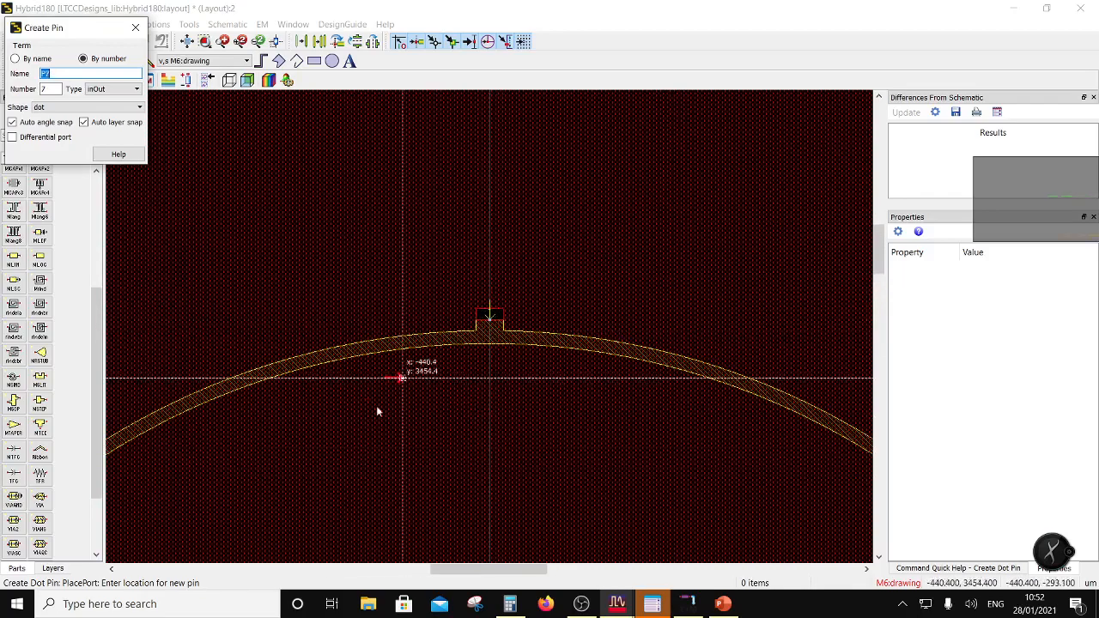
# Place dot pins 7 and 8 directly over pins 3 and 4 at the lower-left and bottom ports, and end pin creation.
pyautogui.scroll(-2, 437, 436)
pyautogui.scroll(4, 486, 326)
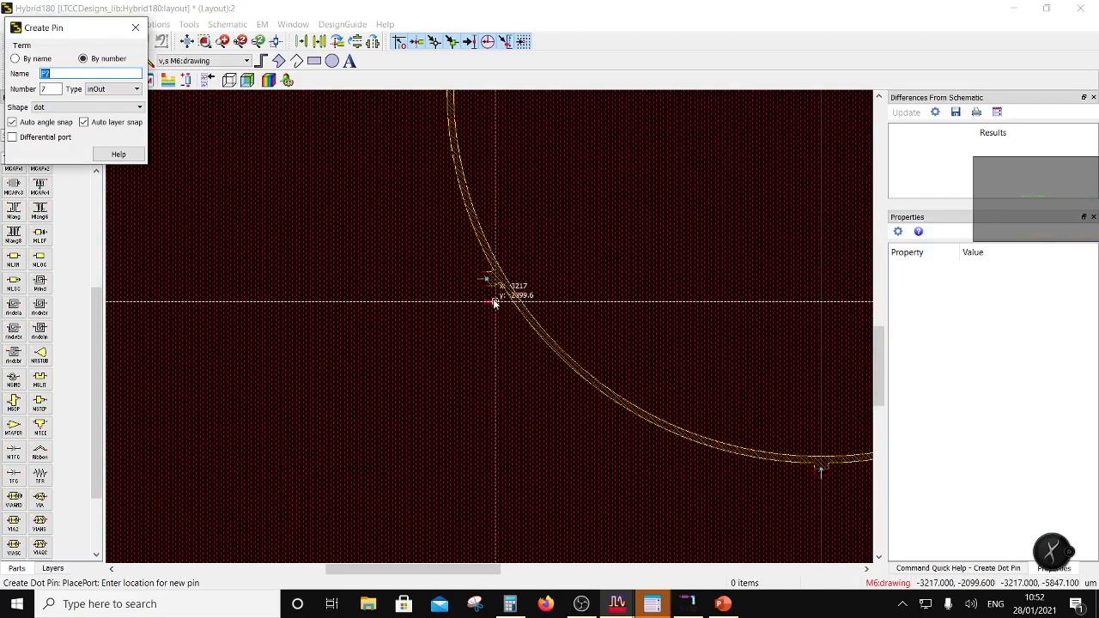
pyautogui.scroll(3, 489, 279)
pyautogui.click(475, 334)
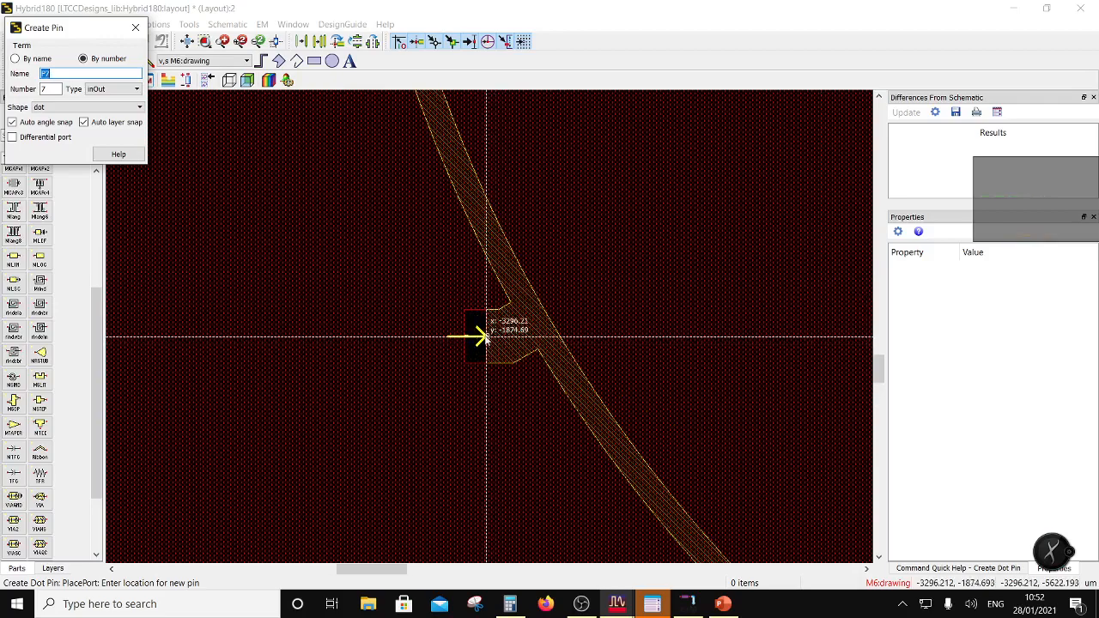
pyautogui.scroll(-3, 475, 402)
pyautogui.scroll(3, 638, 421)
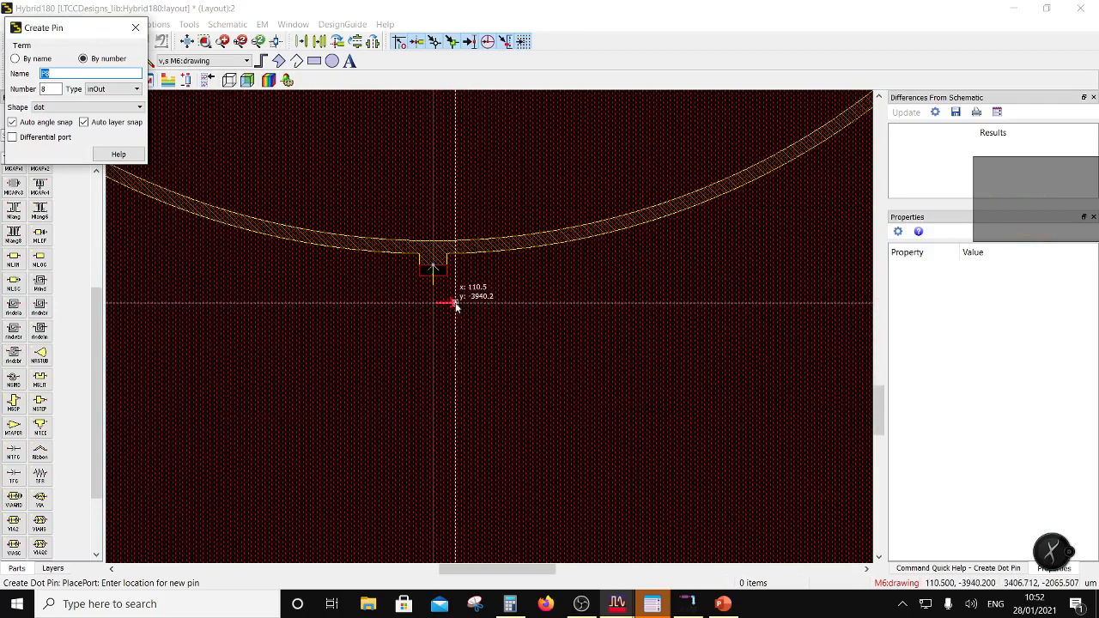
pyautogui.scroll(2, 437, 299)
pyautogui.click(432, 270)
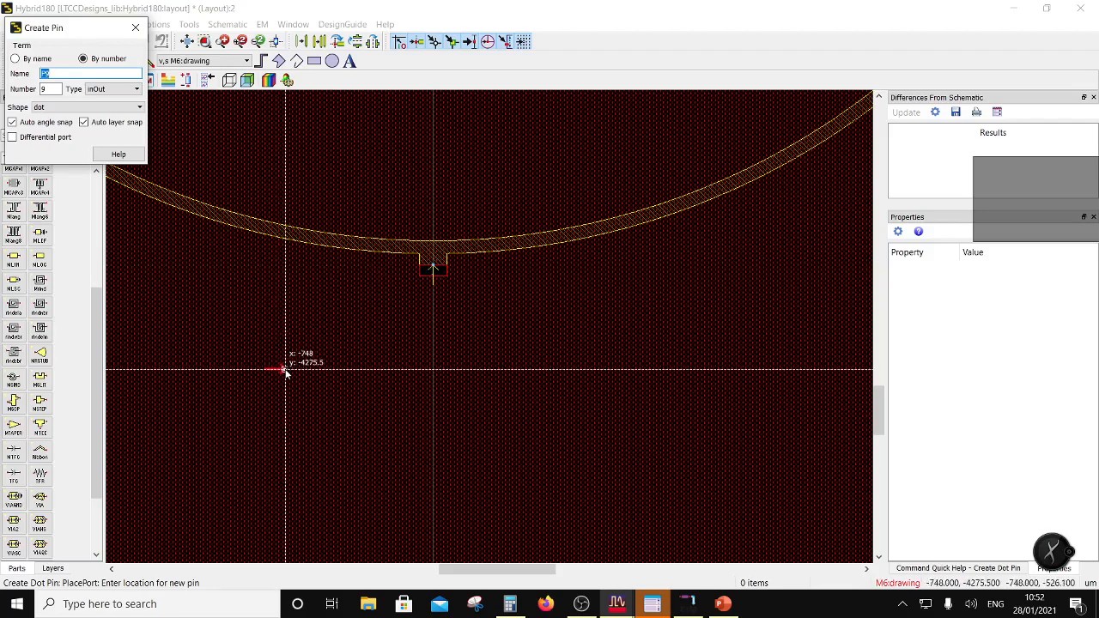
pyautogui.press('Escape')
pyautogui.scroll(-5, 429, 318)
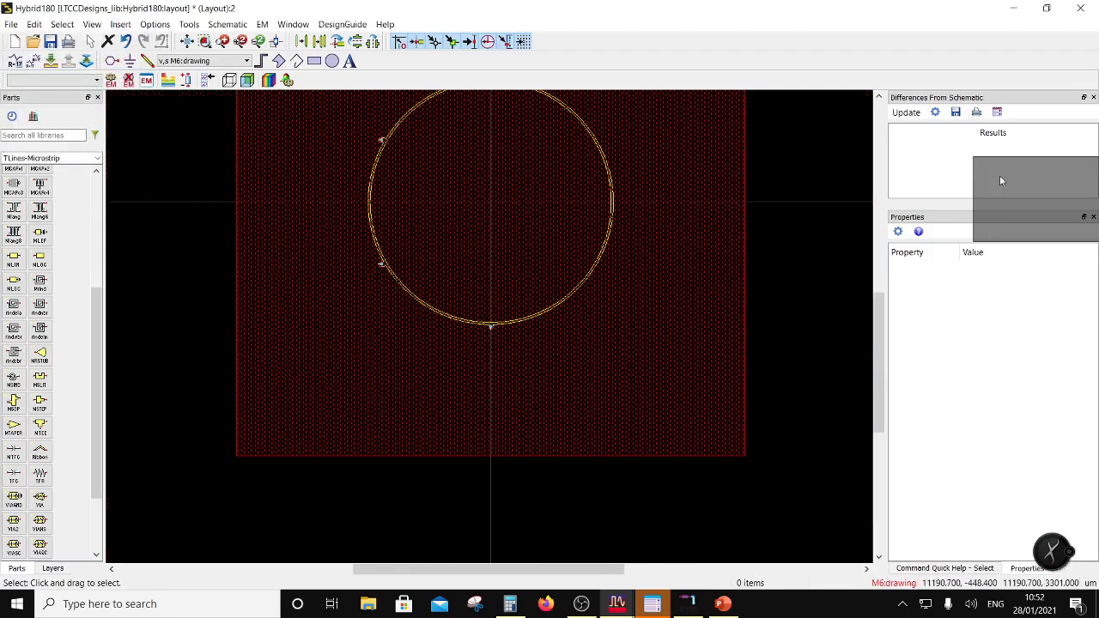
# Select pin P5 from the stacked pins at the upper-left port and set its layer to M6:drawing.
pyautogui.scroll(3, 473, 297)
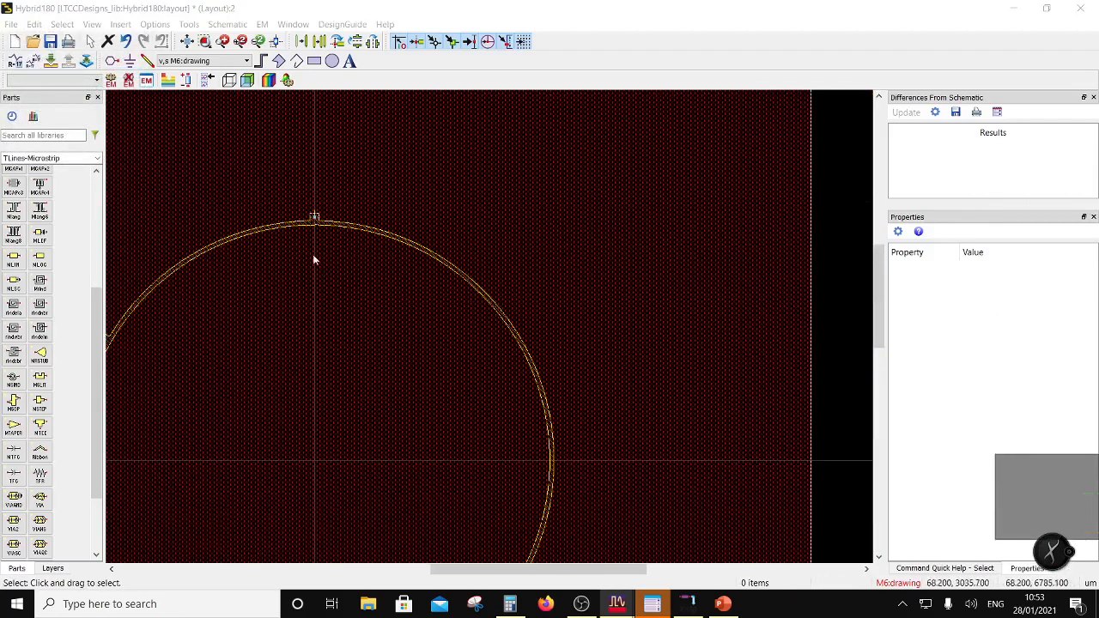
pyautogui.scroll(2, 313, 254)
pyautogui.scroll(-5, 513, 374)
pyautogui.scroll(4, 343, 367)
pyautogui.scroll(1, 484, 332)
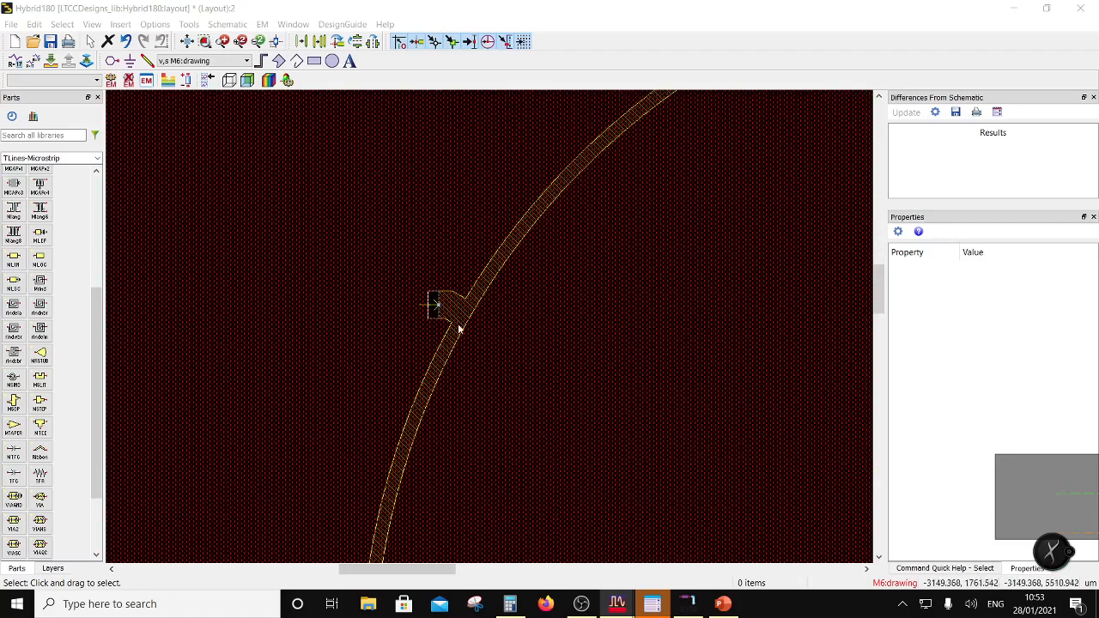
pyautogui.scroll(1, 464, 325)
pyautogui.click(469, 310)
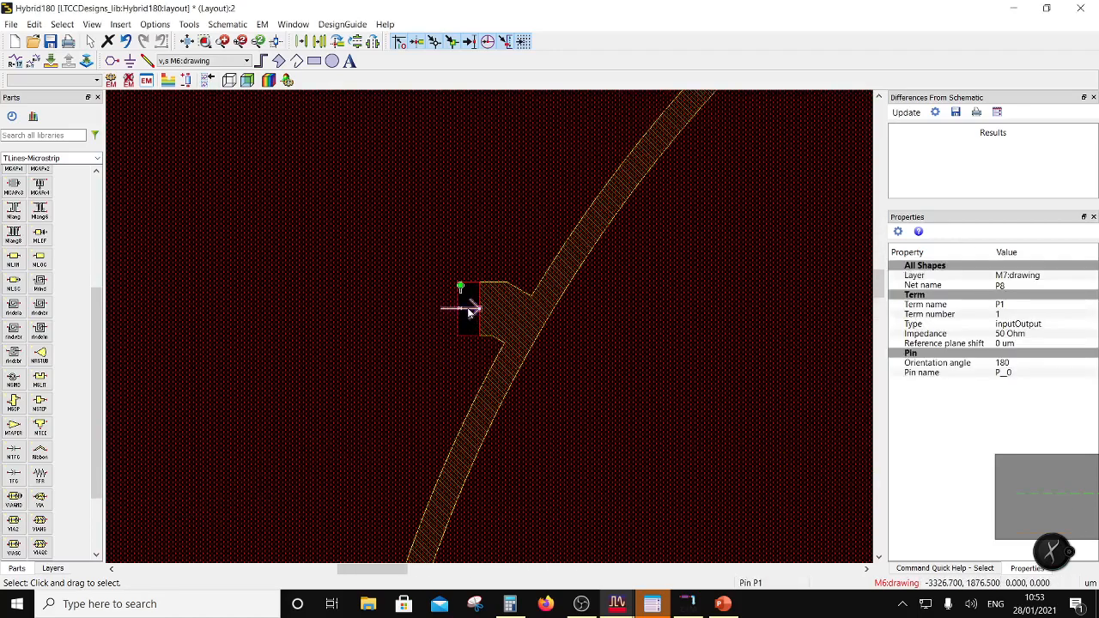
pyautogui.click(1017, 276)
pyautogui.click(1016, 276)
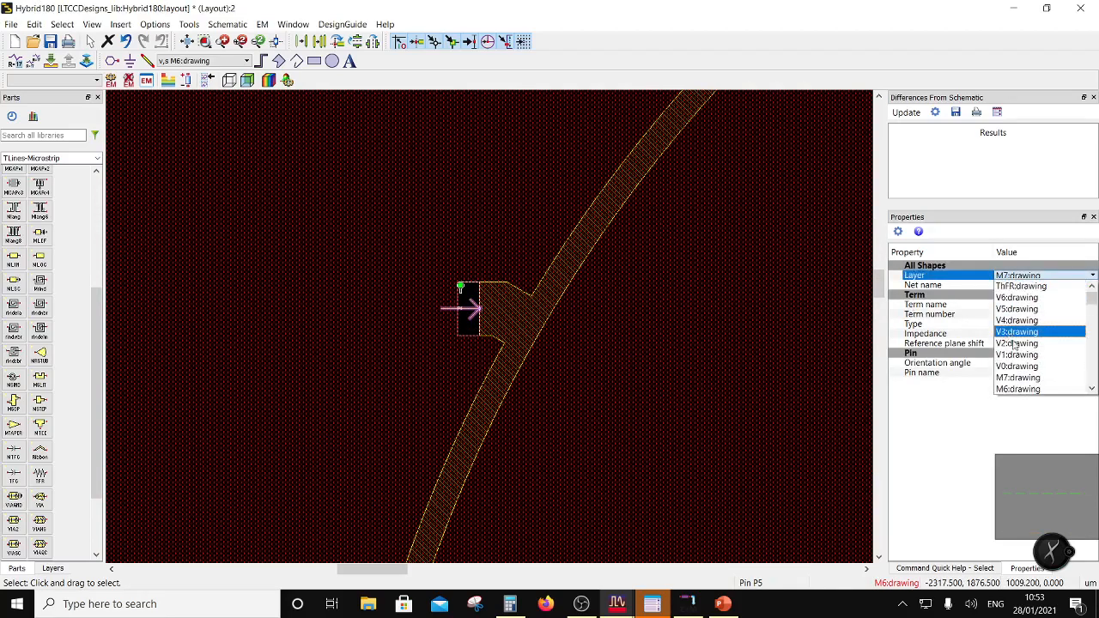
pyautogui.click(1017, 390)
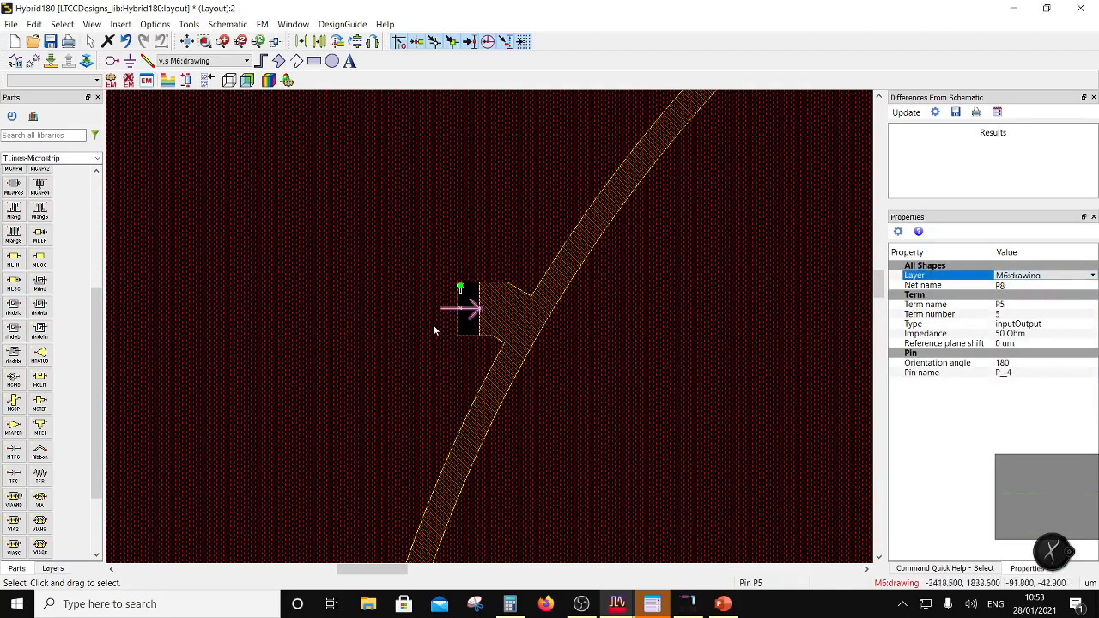
pyautogui.click(465, 330)
# Select pin P6 from the stacked pins at the top port and set its layer to M6:drawing.
pyautogui.scroll(-8, 466, 331)
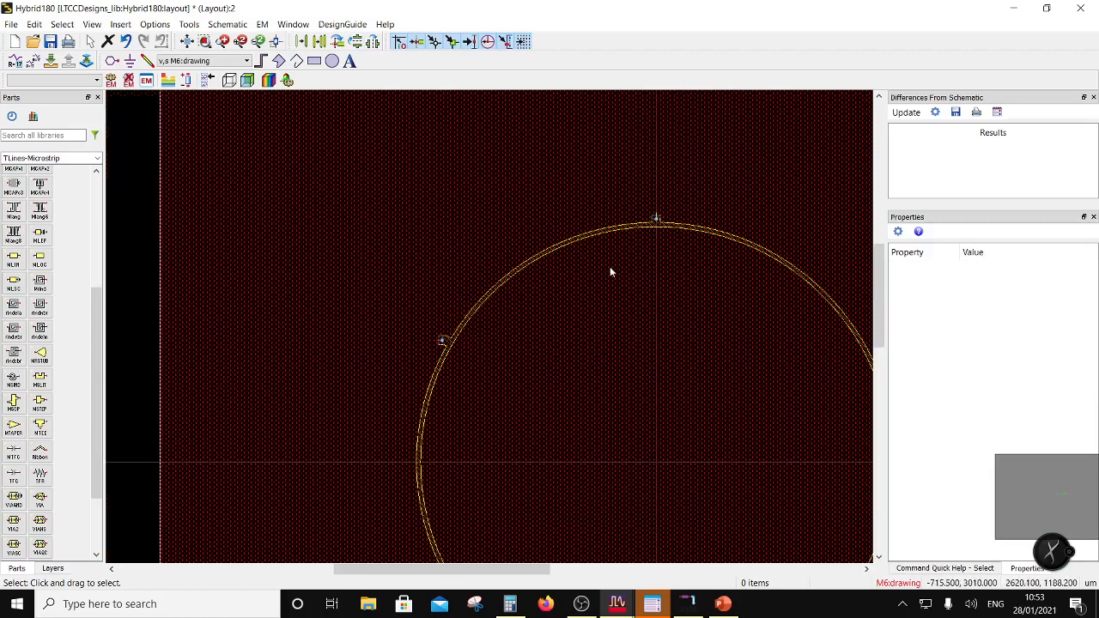
pyautogui.scroll(6, 653, 215)
pyautogui.scroll(2, 505, 324)
pyautogui.click(489, 375)
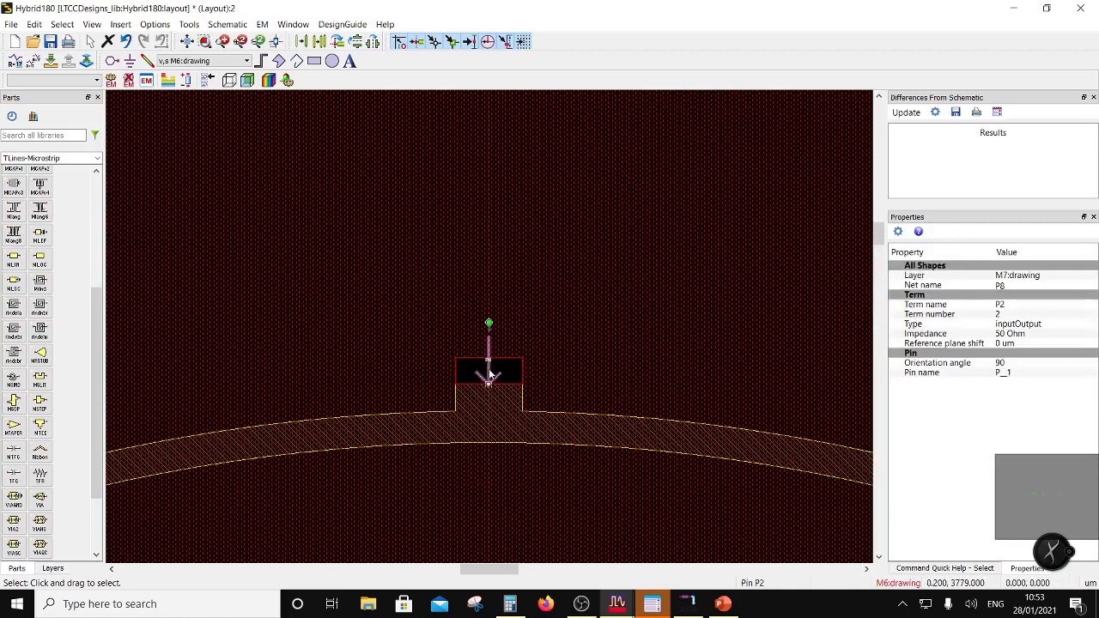
pyautogui.click(1047, 280)
pyautogui.click(1046, 280)
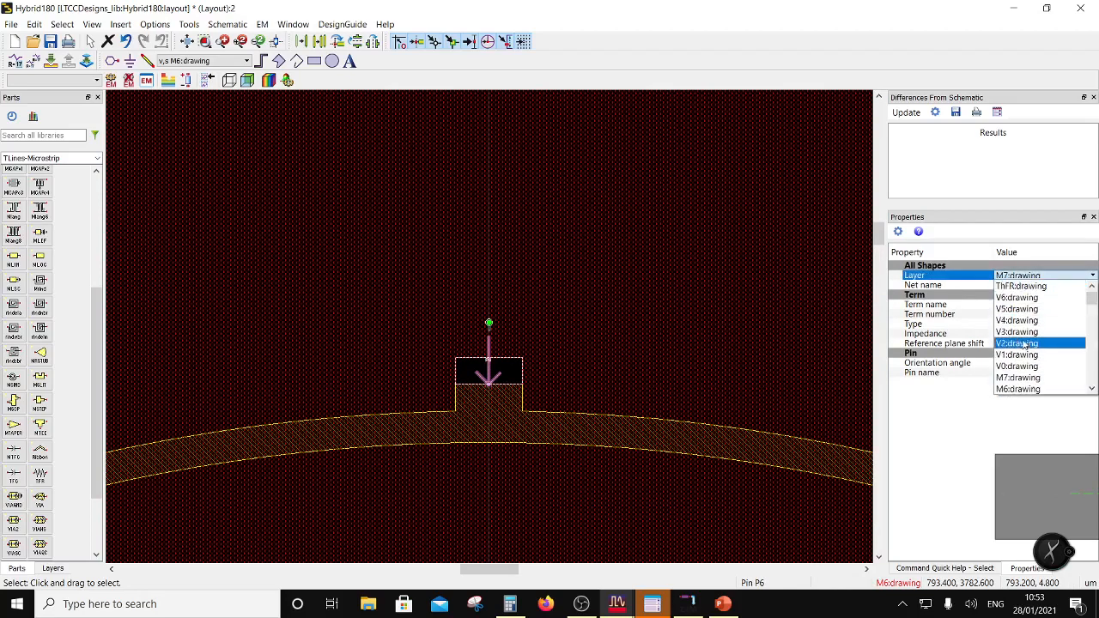
pyautogui.click(1018, 388)
pyautogui.scroll(-5, 495, 327)
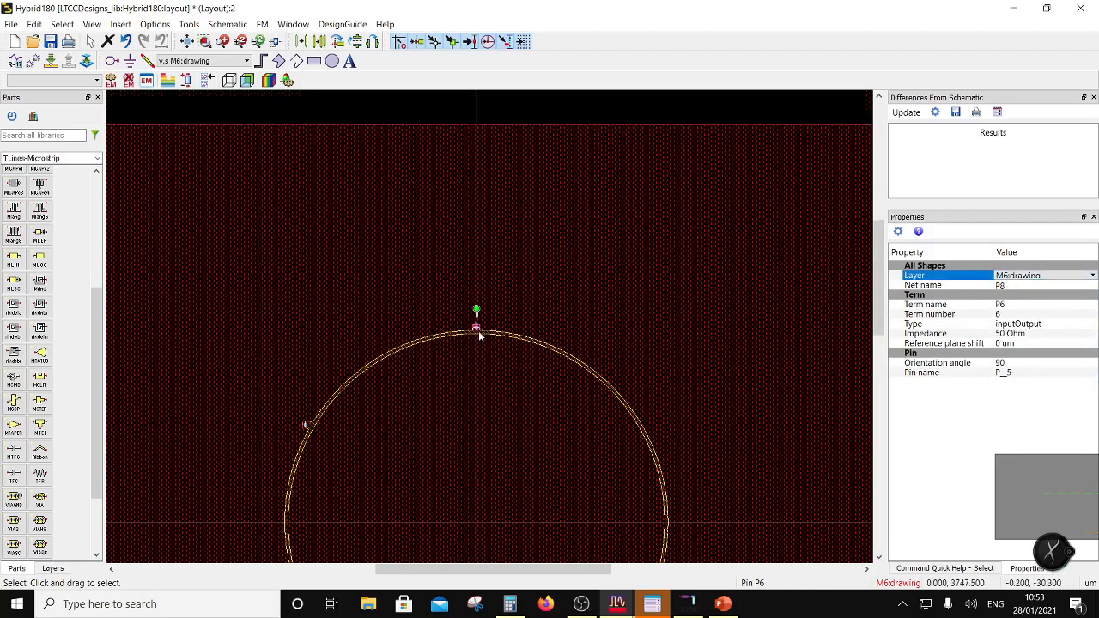
# Select pin P7 from the stacked pins at the lower-left port and set its layer to M6:drawing.
pyautogui.click(334, 395)
pyautogui.scroll(6, 486, 329)
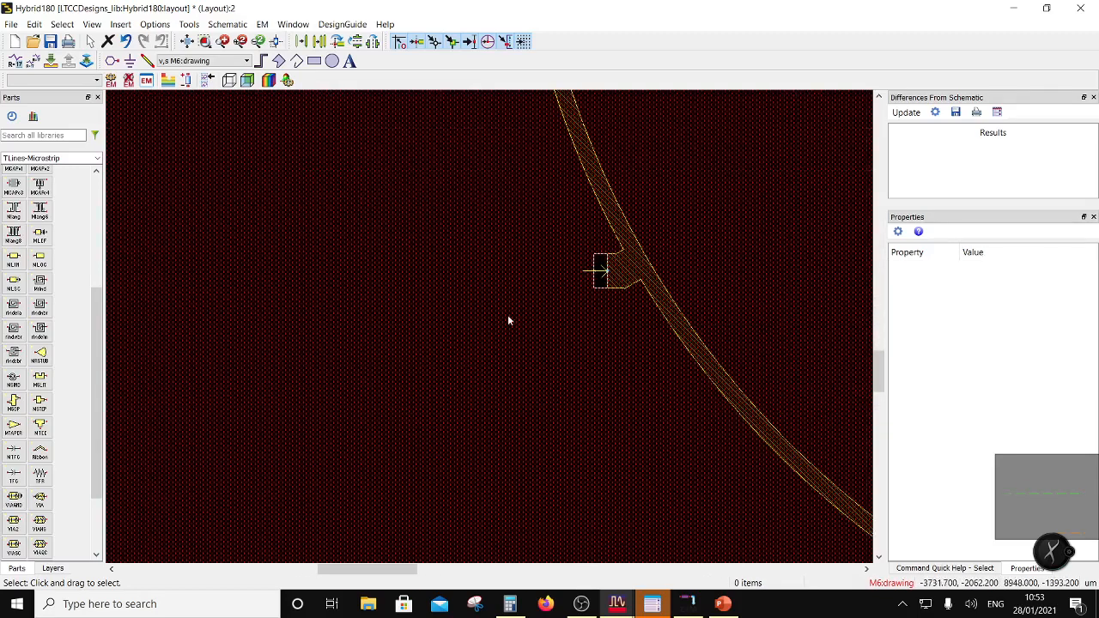
pyautogui.click(498, 344)
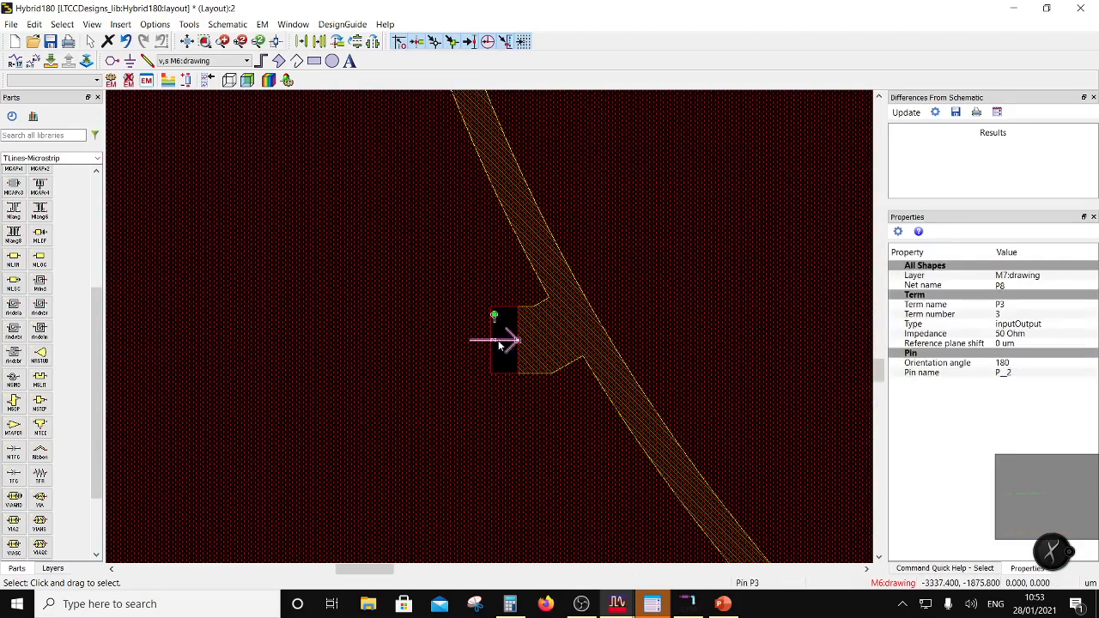
pyautogui.click(1038, 276)
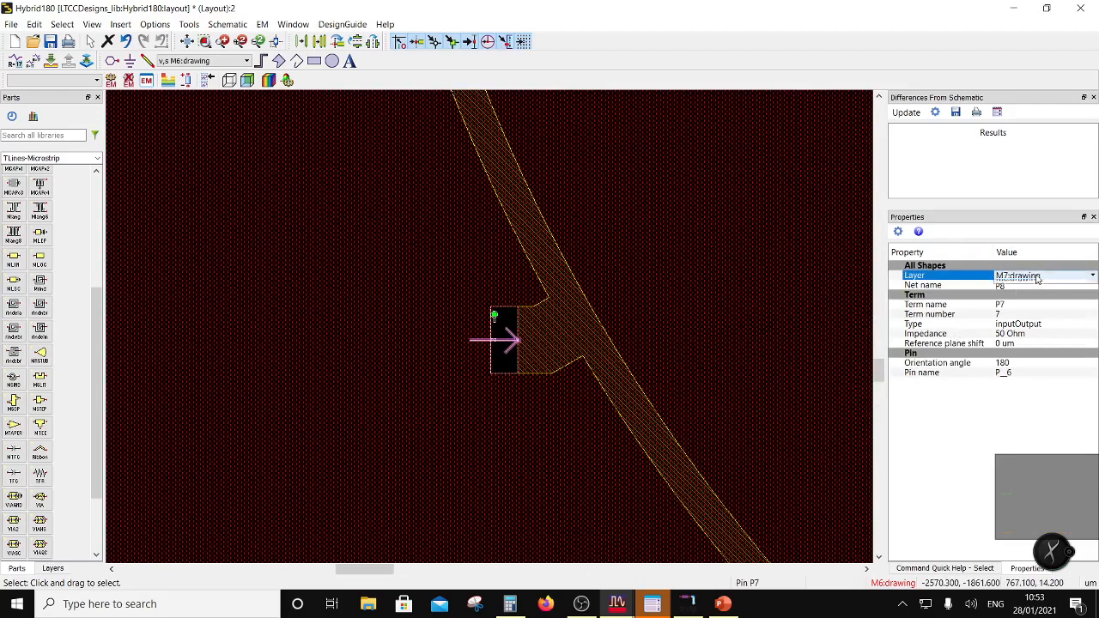
pyautogui.click(1038, 278)
pyautogui.click(1001, 388)
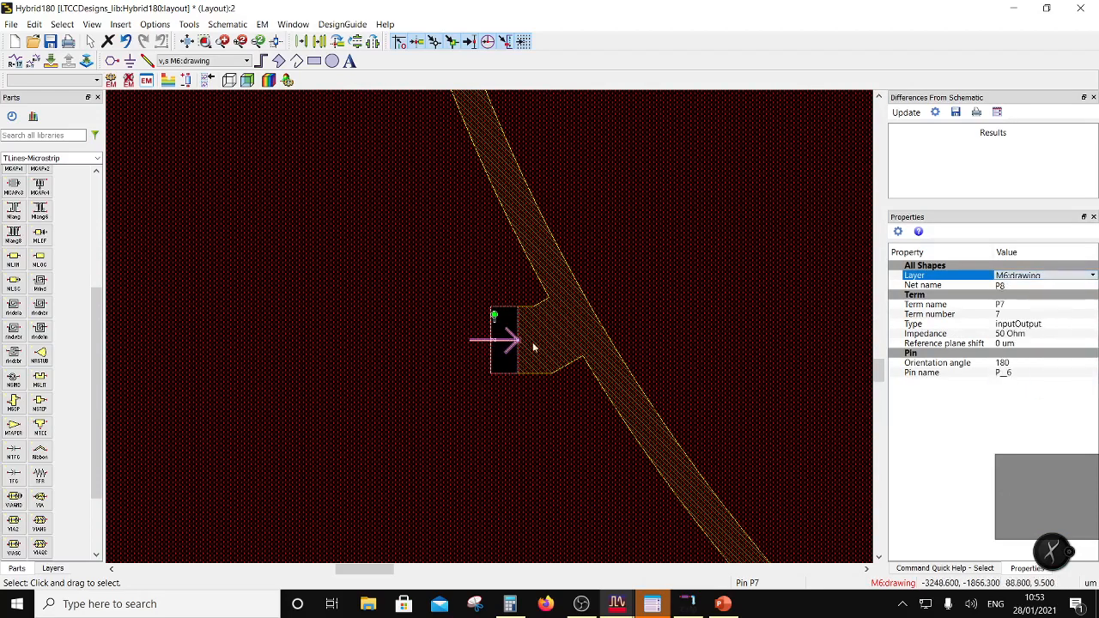
pyautogui.click(504, 368)
# Select pin P8 from the stacked pins at the bottom port, set its layer to M6:drawing, and clear the selection.
pyautogui.scroll(-4, 504, 368)
pyautogui.scroll(4, 604, 388)
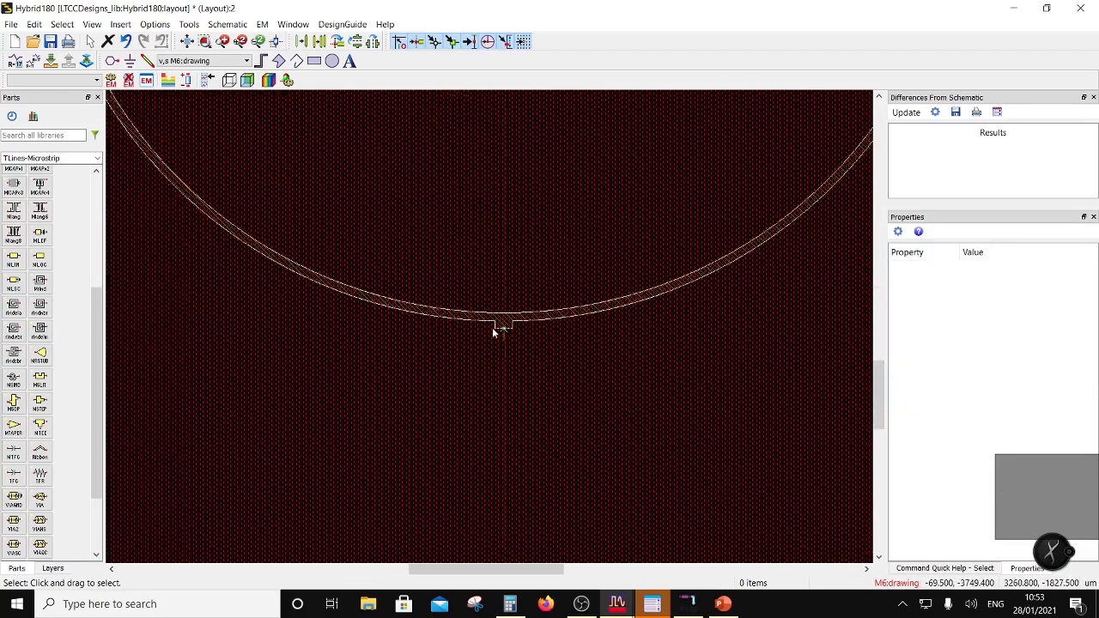
pyautogui.click(531, 330)
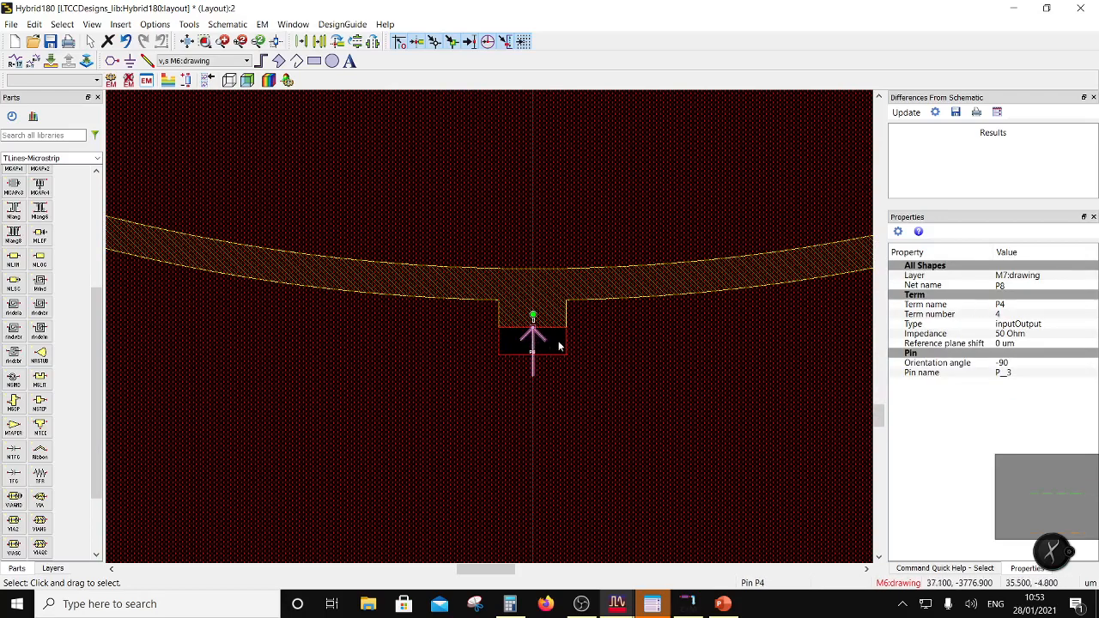
pyautogui.click(1038, 276)
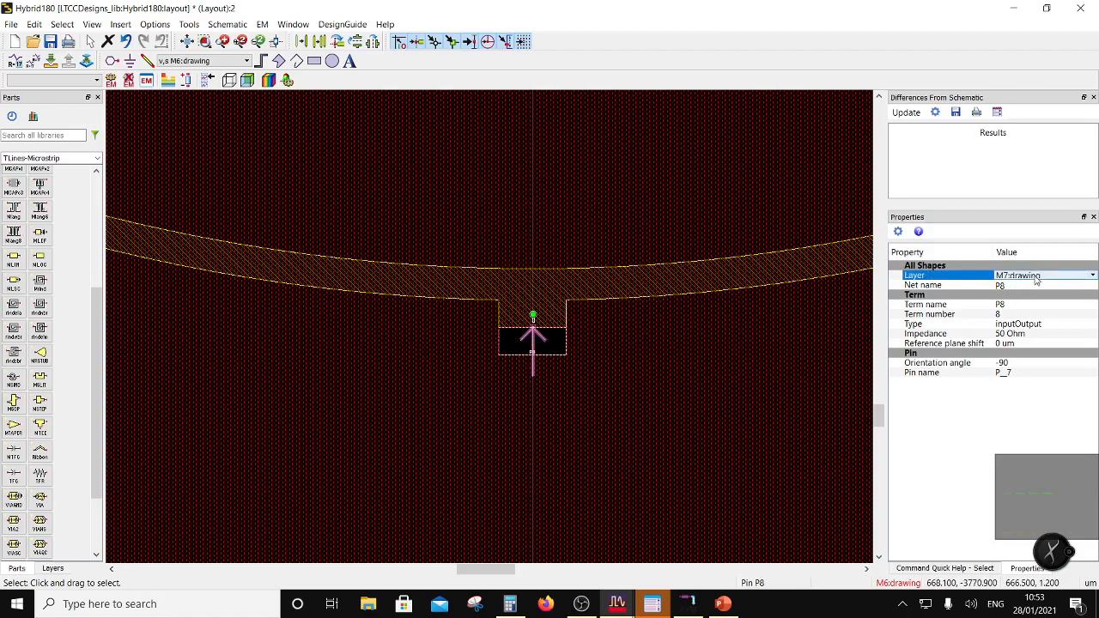
pyautogui.click(1037, 279)
pyautogui.click(1020, 395)
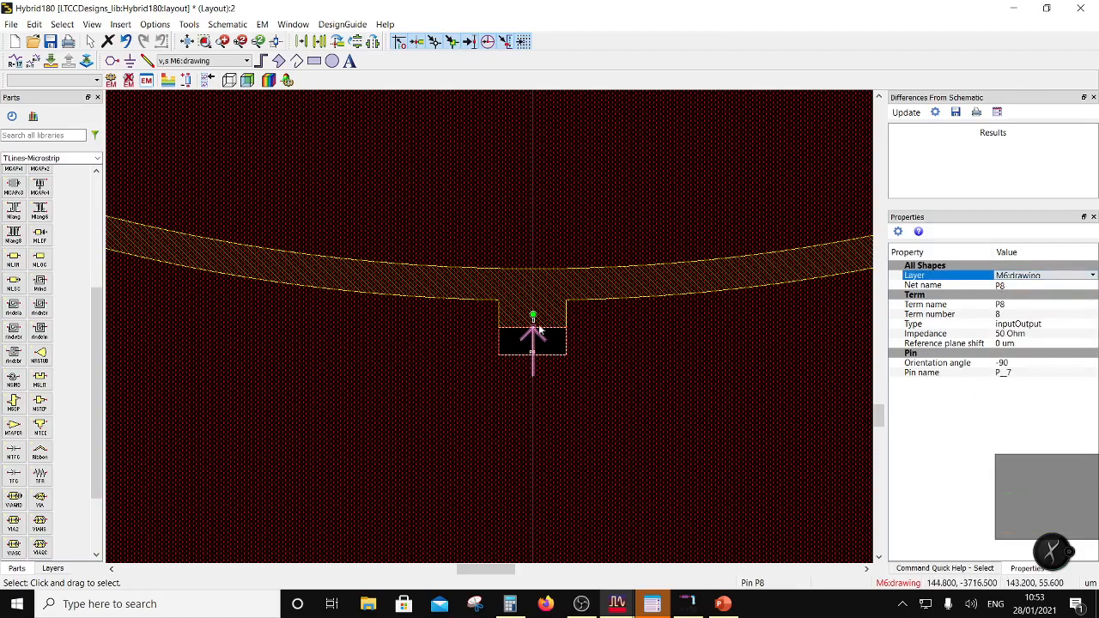
pyautogui.scroll(-6, 485, 323)
pyautogui.click(287, 272)
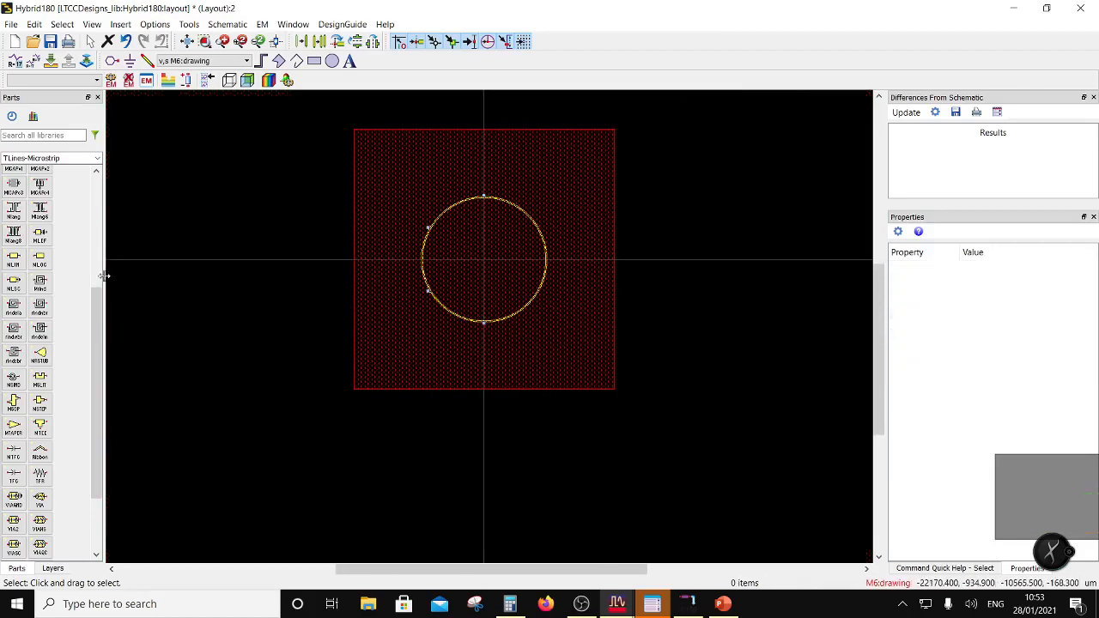
pyautogui.click(581, 603)
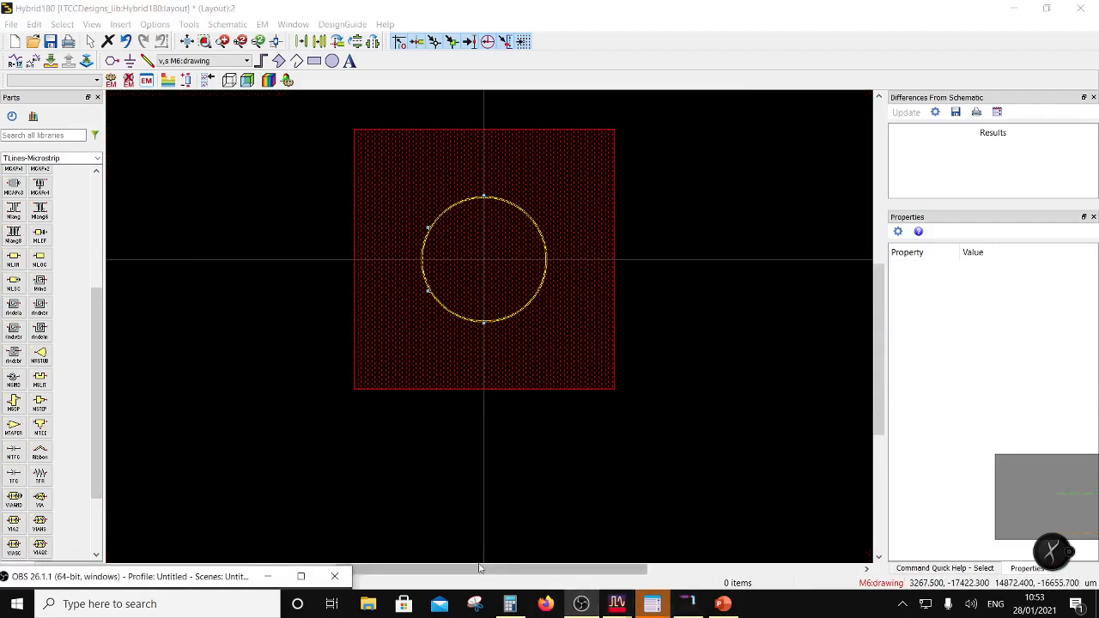
pyautogui.moveTo(147, 576)
pyautogui.mouseDown()
pyautogui.moveTo(148, 309)
pyautogui.moveTo(142, 575)
pyautogui.mouseUp()
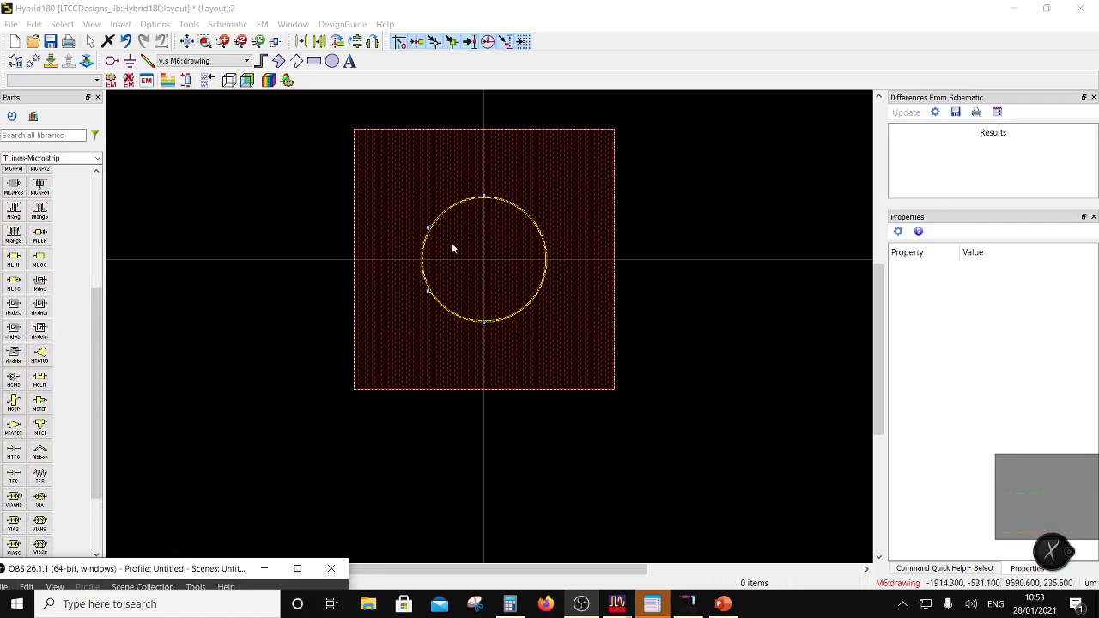
# Save the layout and create a new EM setup view named emSetup without a template, dismissing the What's New notice.
pyautogui.scroll(2, 481, 318)
pyautogui.click(50, 42)
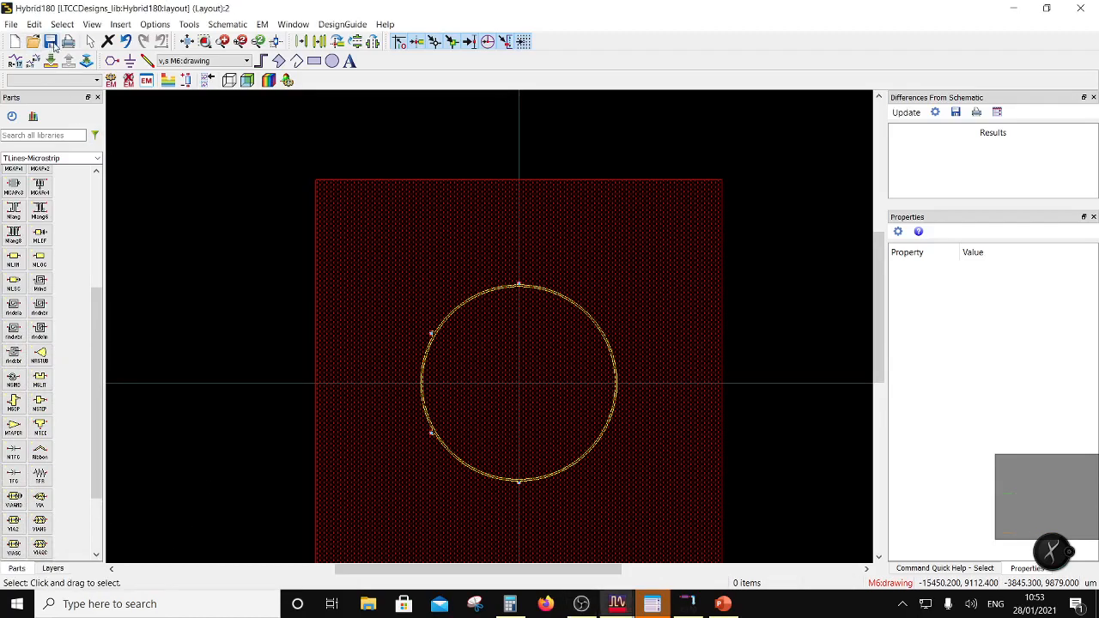
pyautogui.click(147, 80)
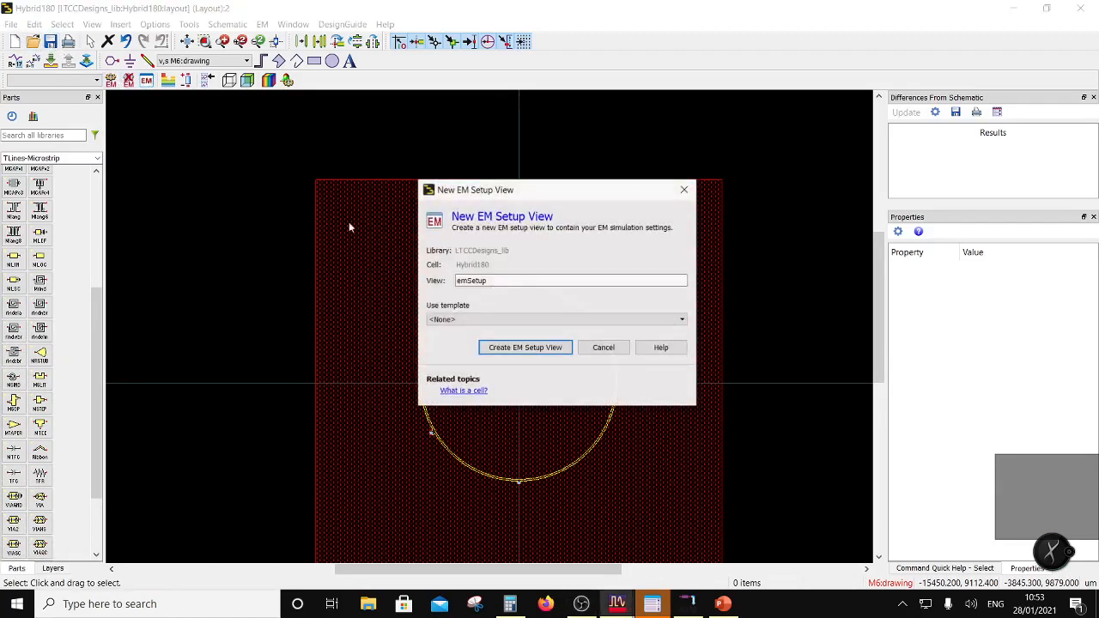
pyautogui.click(507, 353)
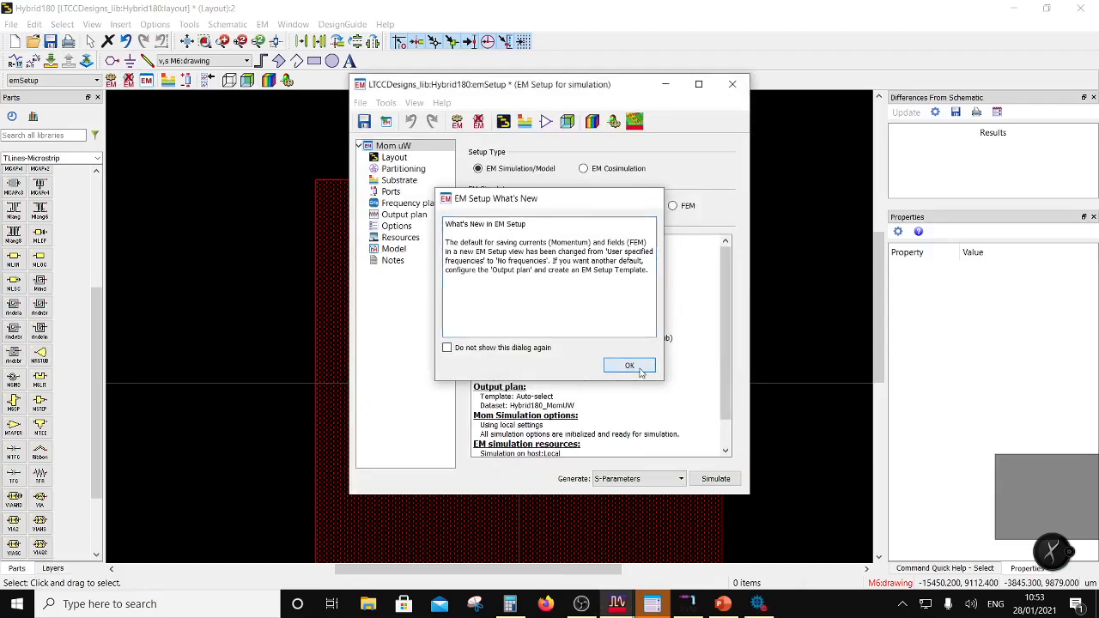
pyautogui.click(629, 365)
# Open the layout port editor from the EM setup's port settings and enlarge its S-parameter ports list.
pyautogui.click(392, 191)
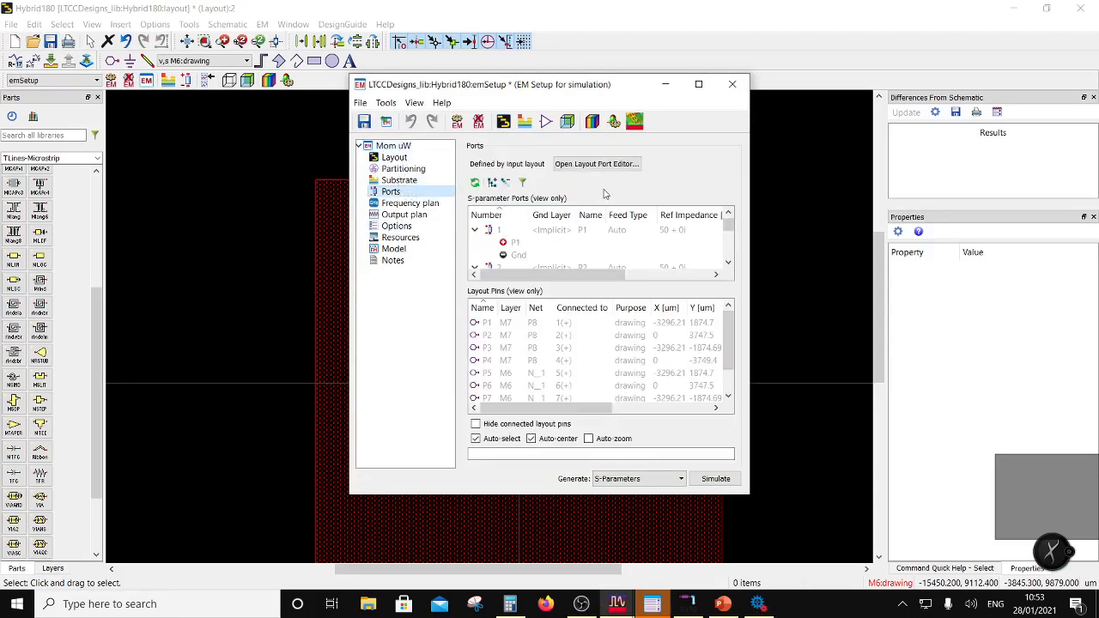
pyautogui.click(597, 164)
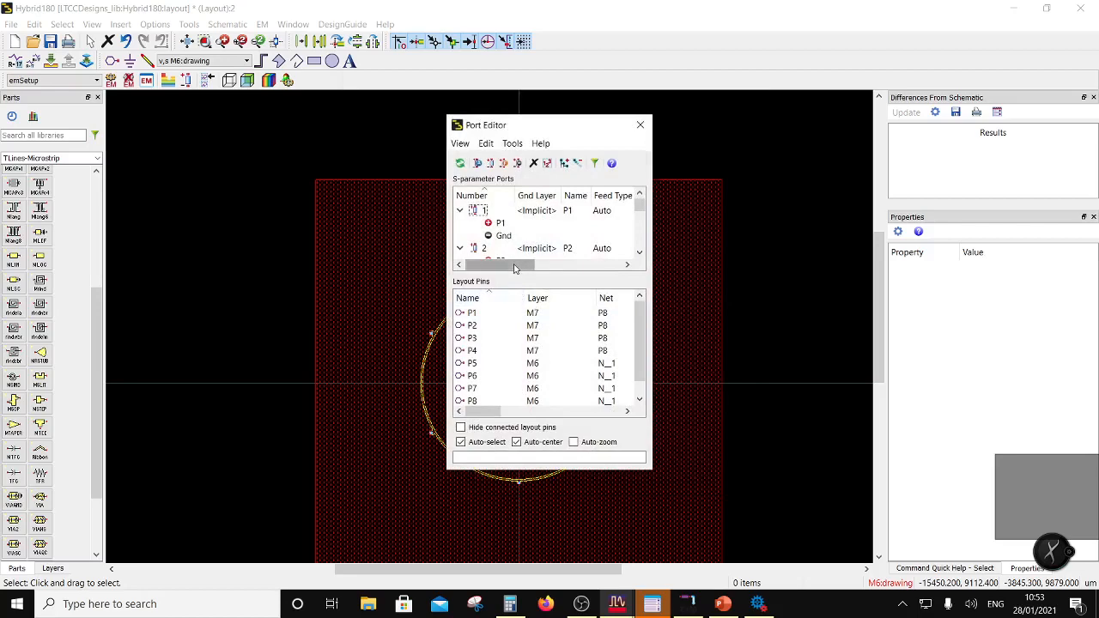
pyautogui.moveTo(515, 275); pyautogui.dragTo(511, 389)
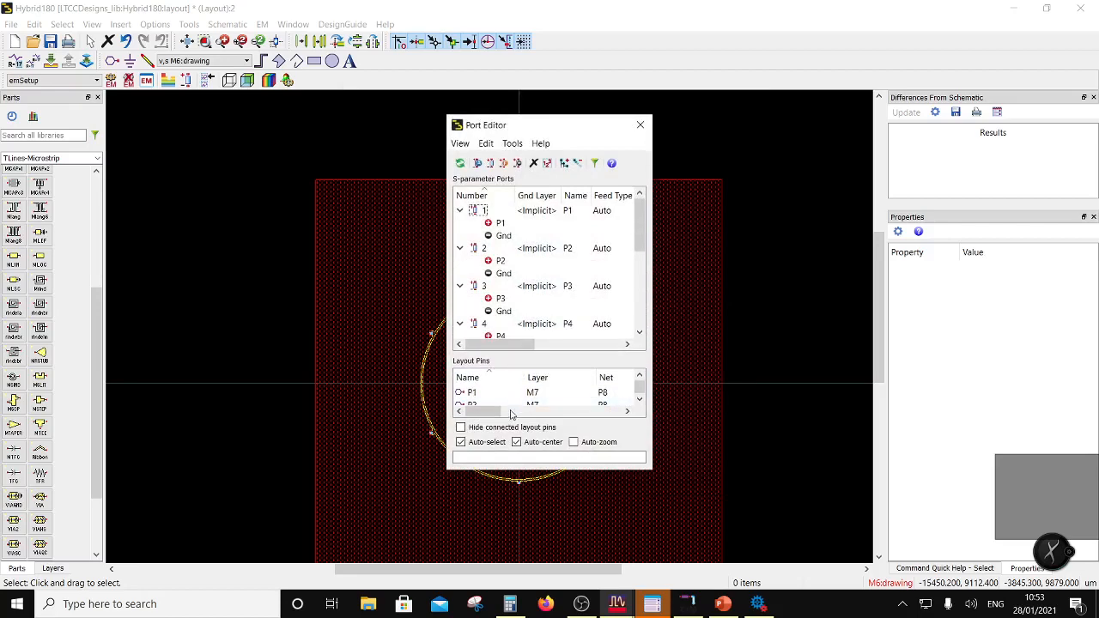
pyautogui.moveTo(506, 472); pyautogui.dragTo(507, 572)
# Assign pins P5, P6, P7 and P8 as the negative terminals of ports 1, 2, 3 and 4, and close the port editor.
pyautogui.click(492, 378)
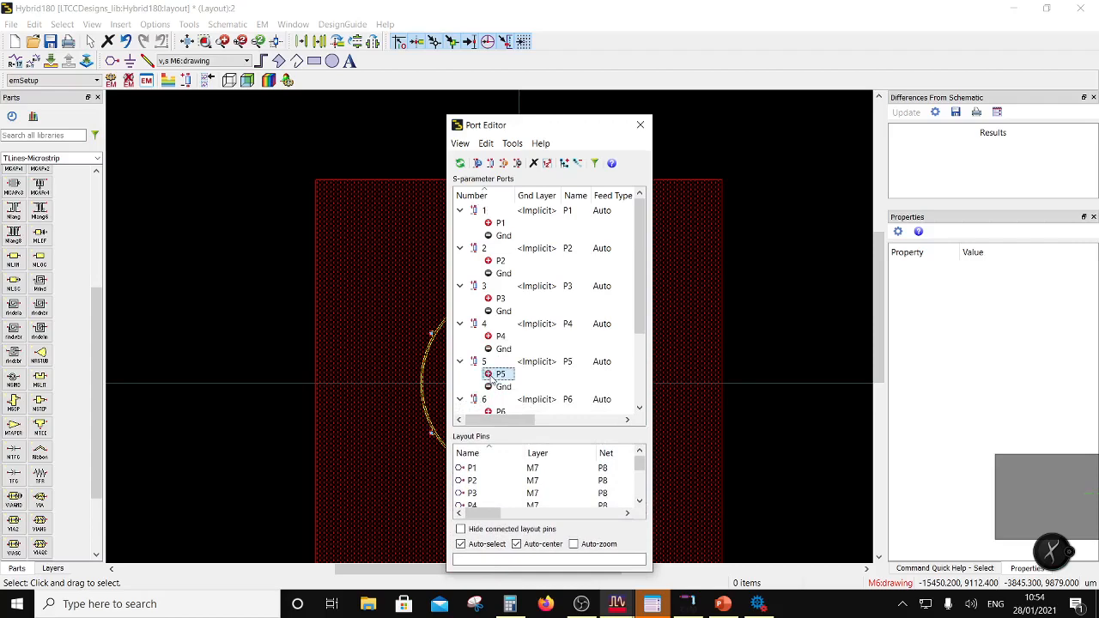
pyautogui.moveTo(490, 376); pyautogui.dragTo(495, 235)
pyautogui.moveTo(495, 377); pyautogui.dragTo(494, 273)
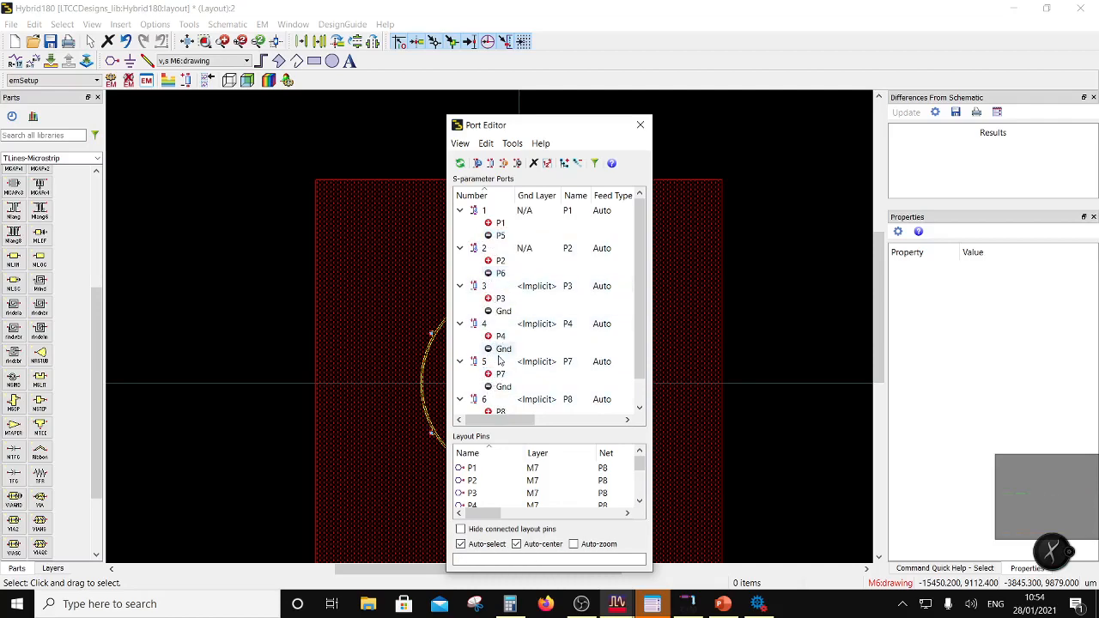
pyautogui.moveTo(493, 374); pyautogui.dragTo(493, 313)
pyautogui.moveTo(495, 374); pyautogui.dragTo(490, 355)
pyautogui.click(640, 124)
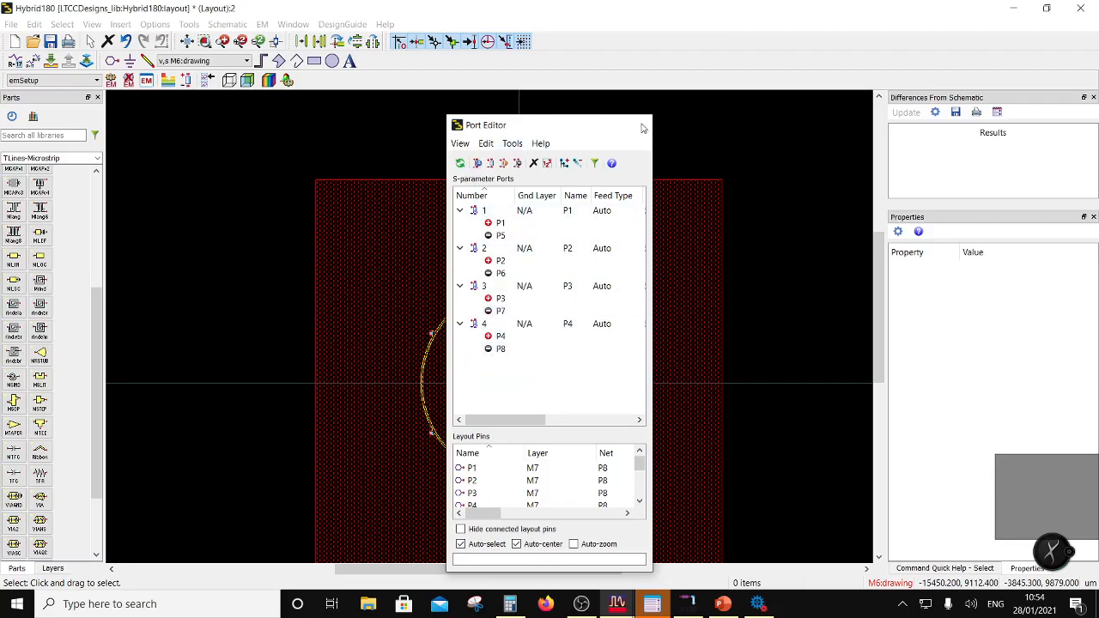
# Reopen the EM setup, inspect the ring, ground plane and ports in the Momentum 3D preview, and close the preview.
pyautogui.click(146, 80)
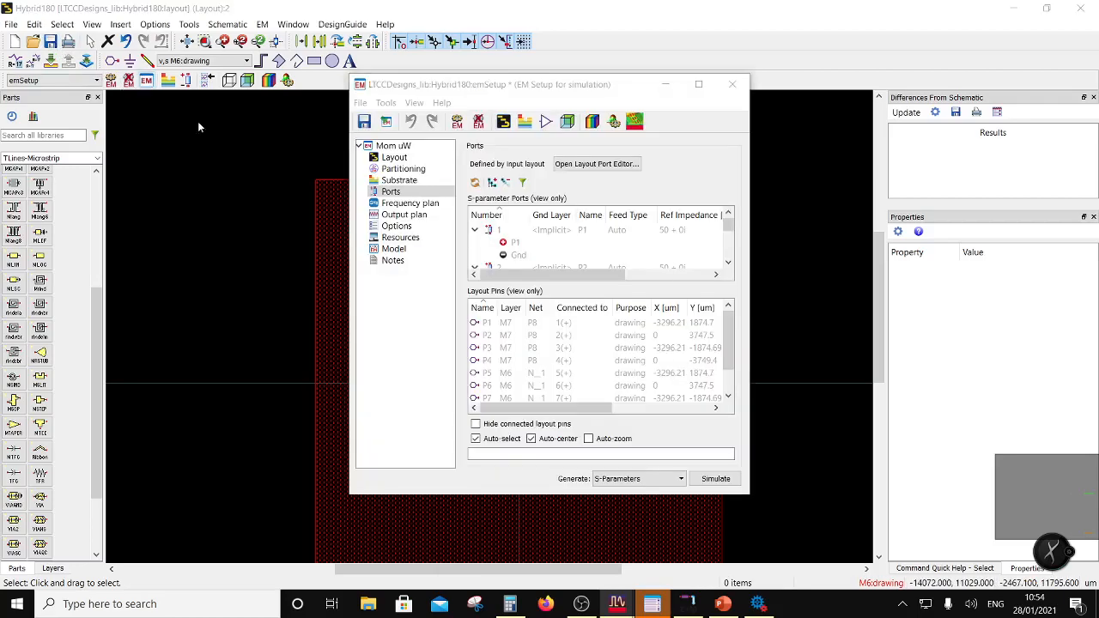
pyautogui.click(629, 366)
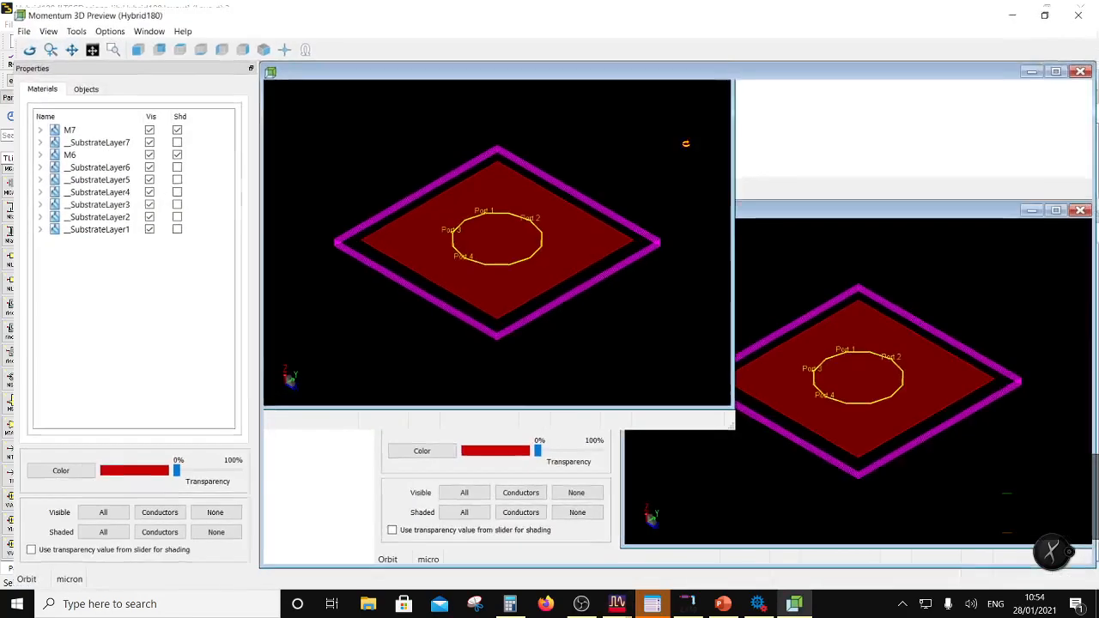
pyautogui.scroll(10, 655, 327)
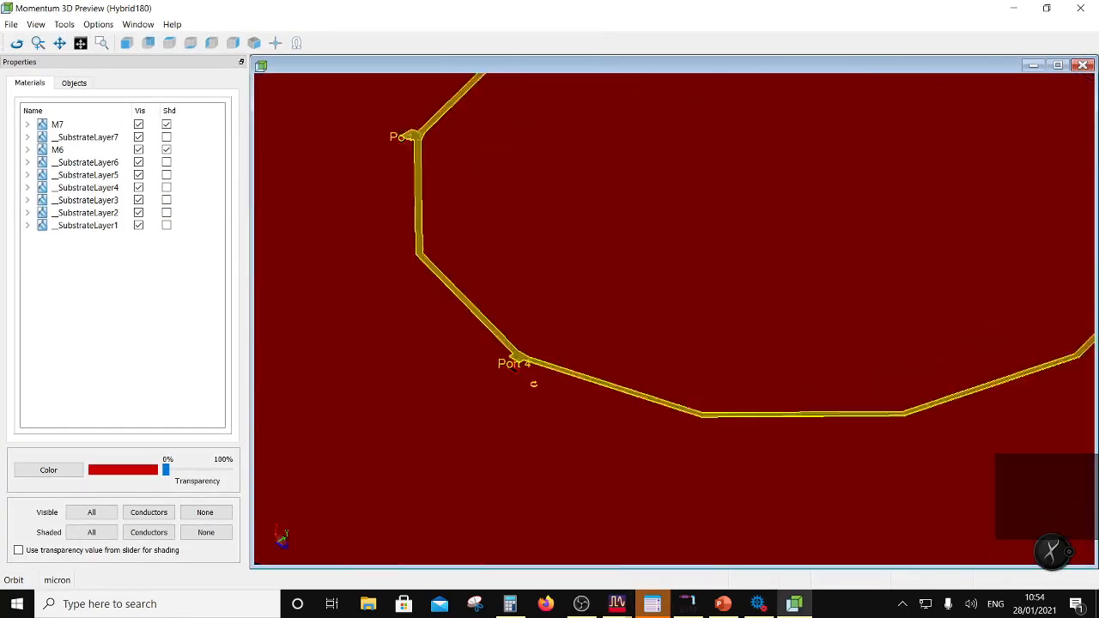
pyautogui.scroll(5, 520, 370)
pyautogui.scroll(-10, 520, 371)
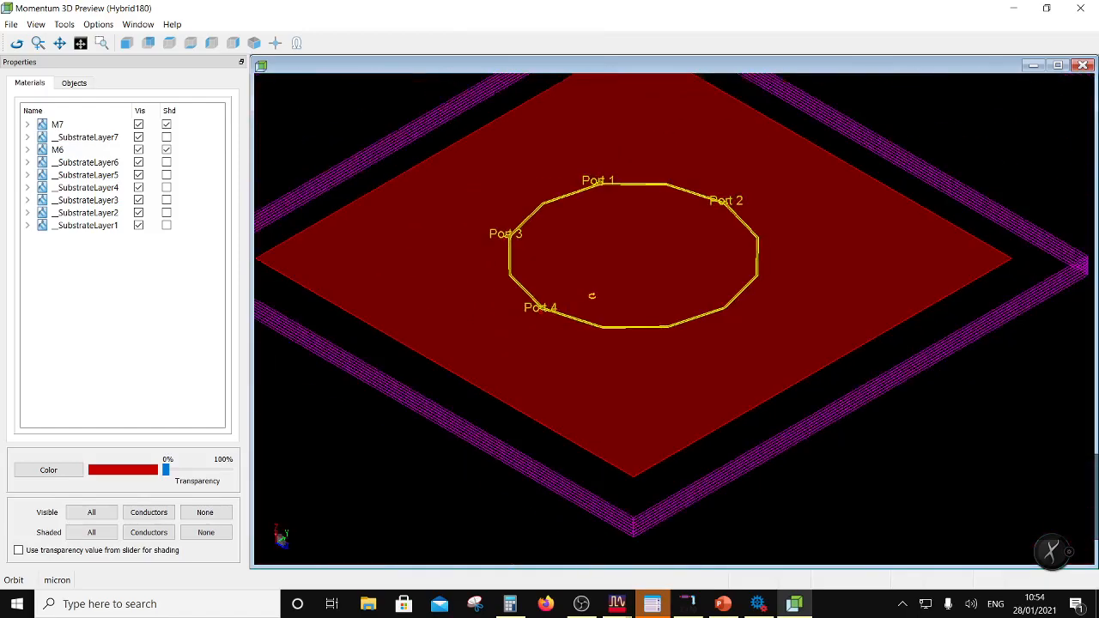
pyautogui.moveTo(557, 363); pyautogui.dragTo(602, 413)
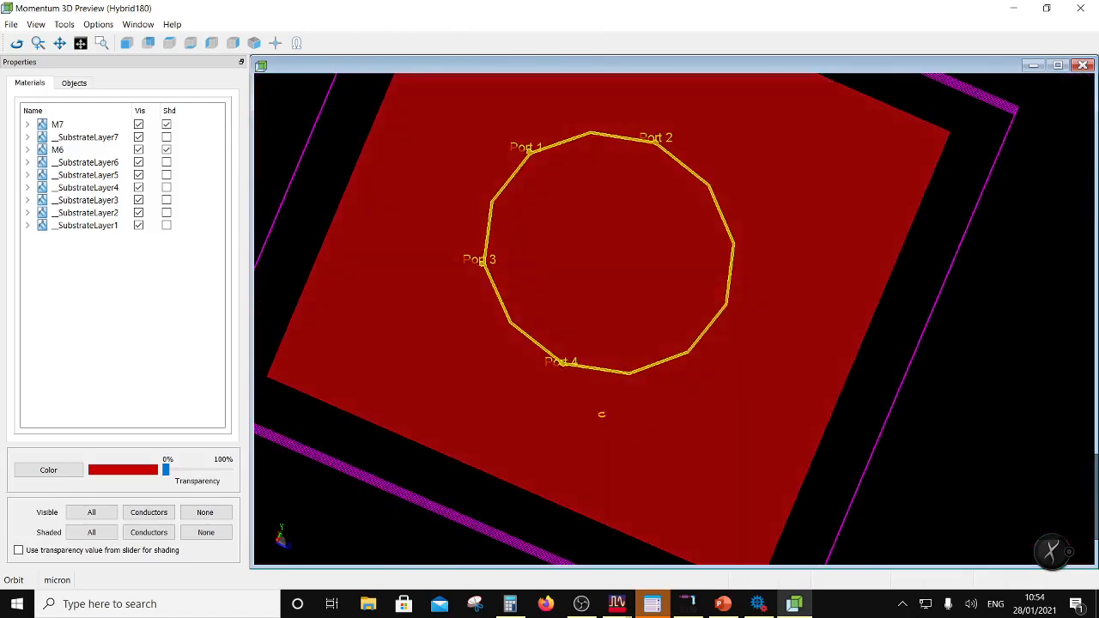
pyautogui.click(1080, 8)
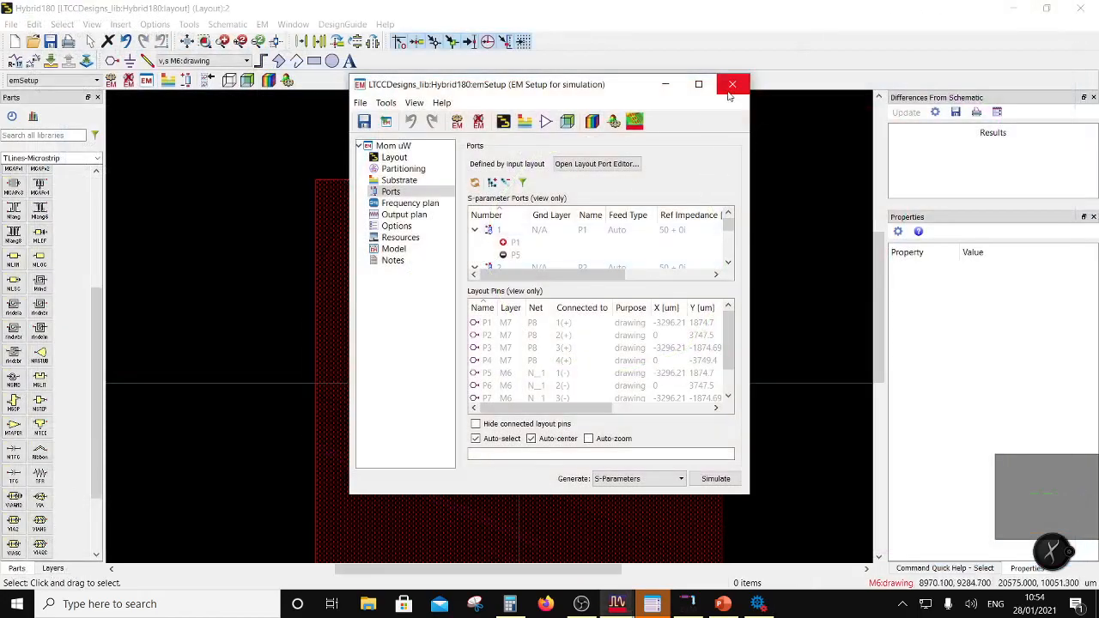
# Set the adaptive frequency sweep in the frequency plan to run from 9 GHz to 11 GHz.
pyautogui.click(425, 205)
pyautogui.doubleClick(531, 216)
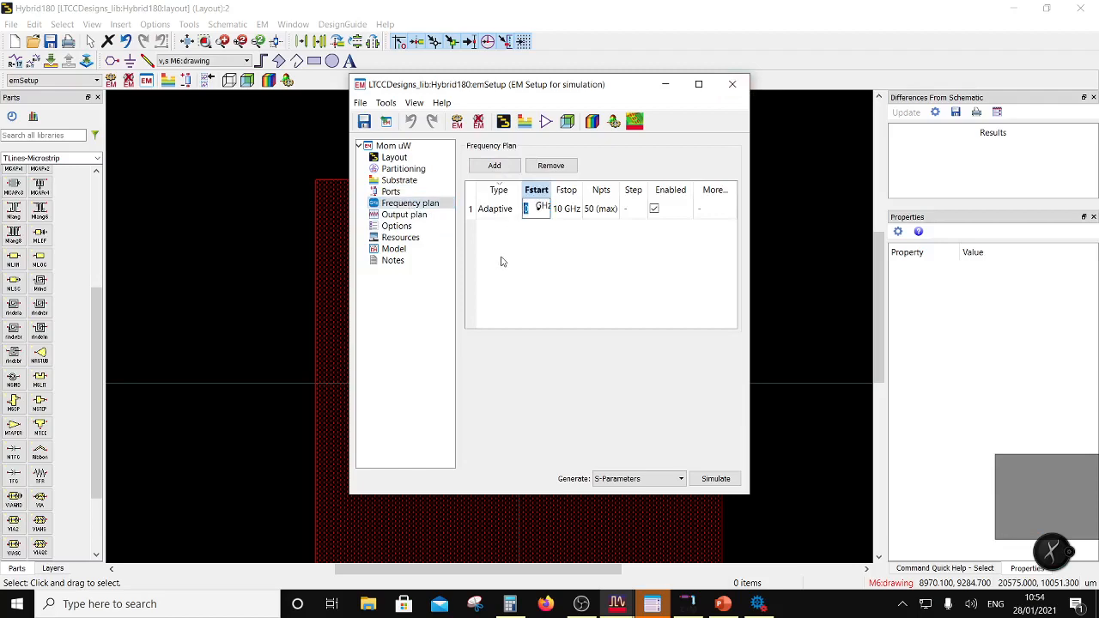
pyautogui.press('Return')
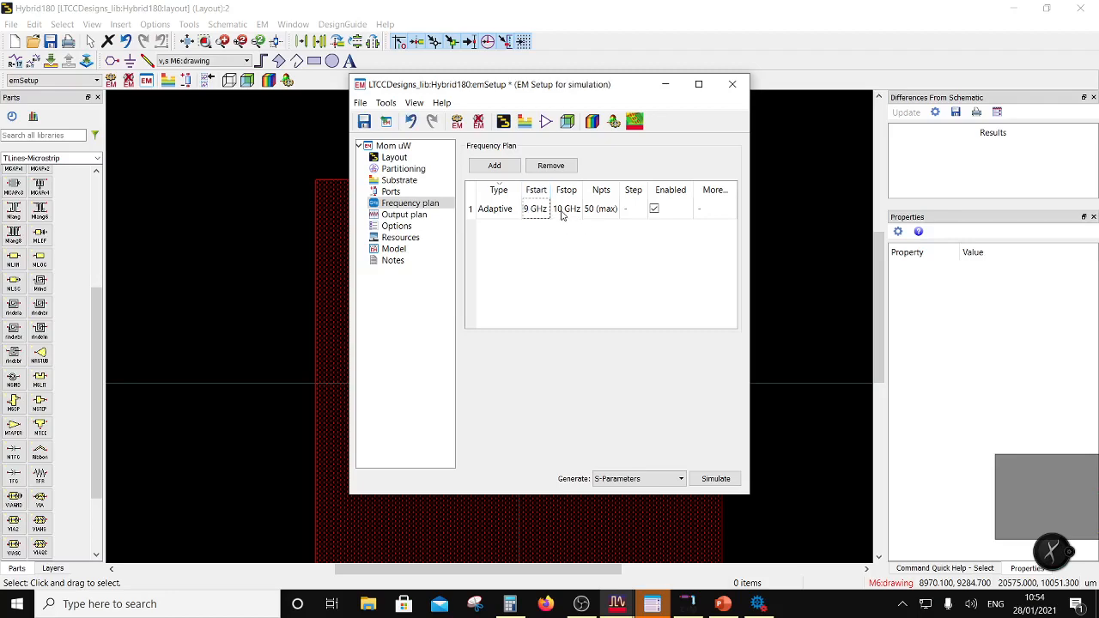
pyautogui.doubleClick(562, 213)
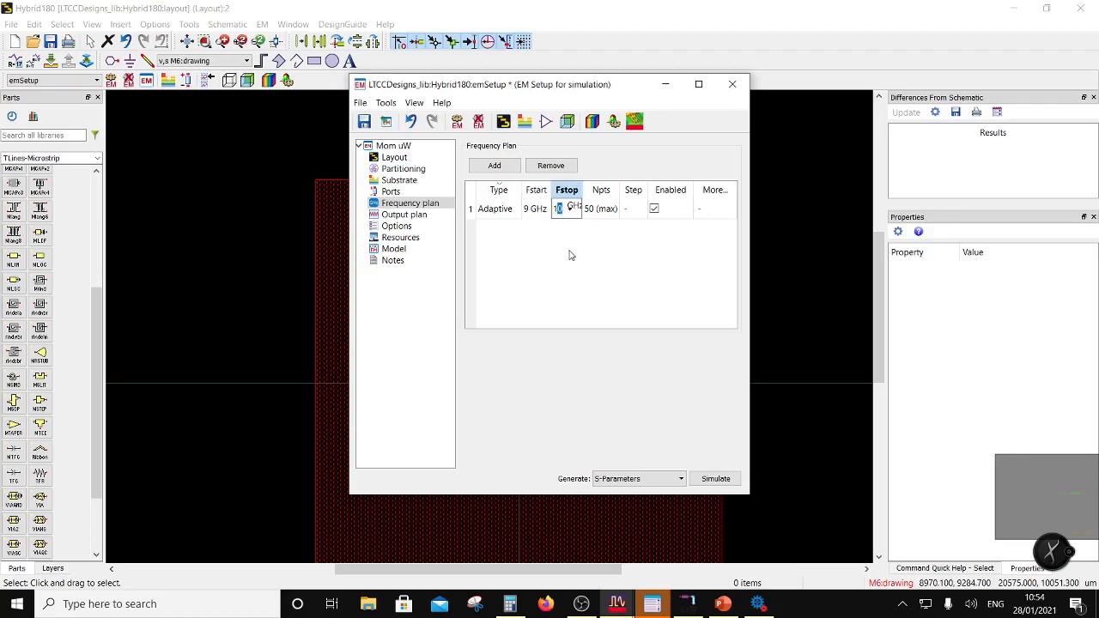
pyautogui.write('11')
pyautogui.press('Return')
# Save currents for all generated frequencies, and enable edge mesh and transmission line mesh in the global mesh options.
pyautogui.click(428, 218)
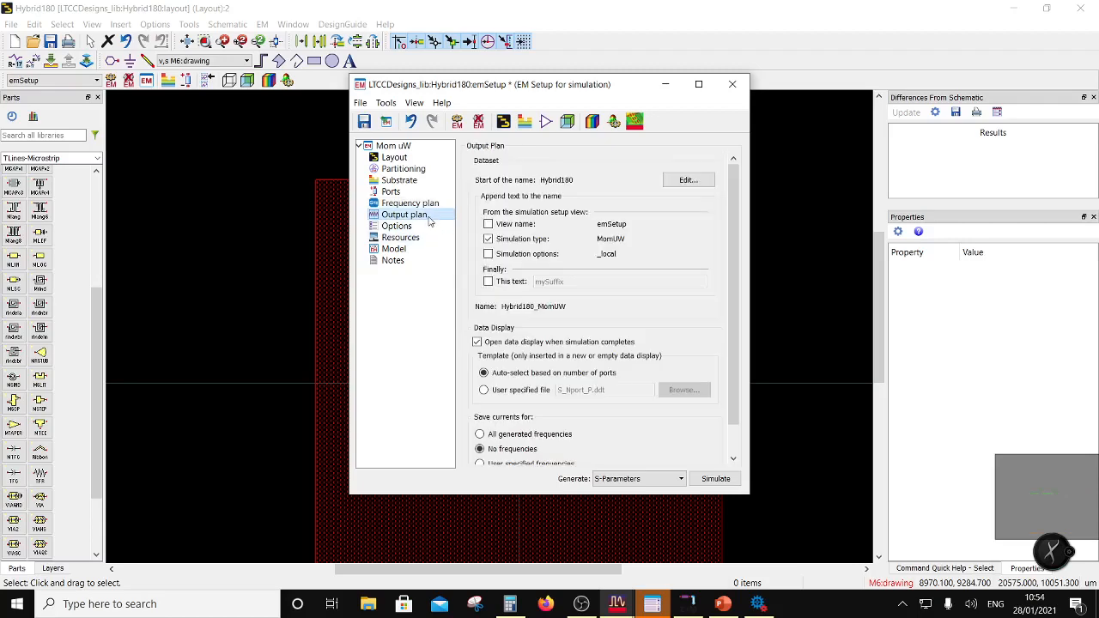
pyautogui.click(481, 433)
pyautogui.click(397, 226)
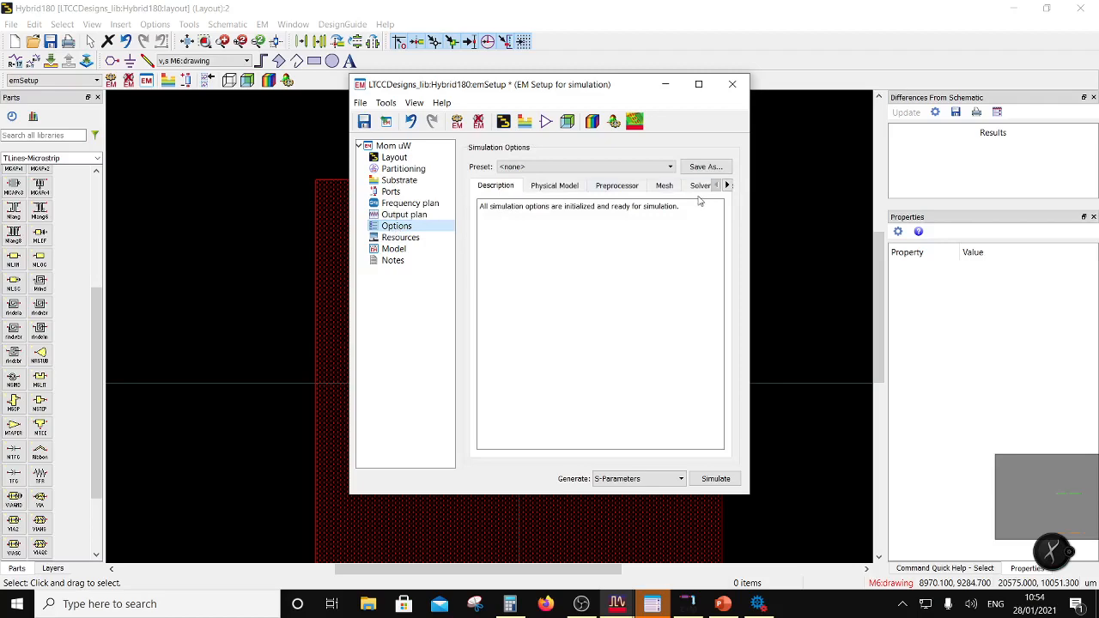
pyautogui.click(666, 186)
pyautogui.click(495, 337)
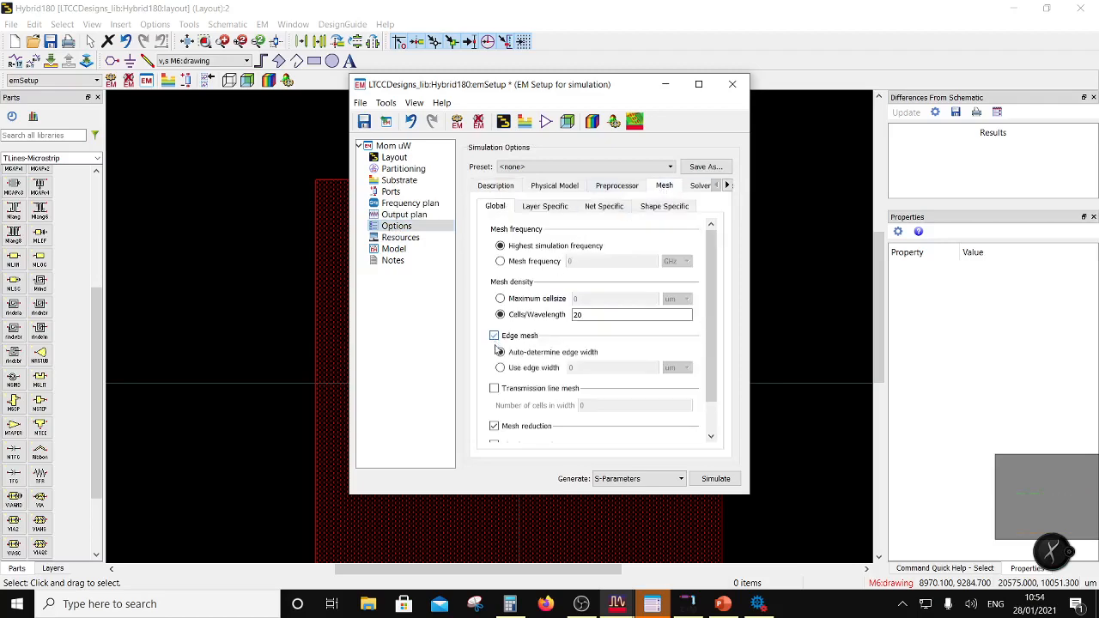
pyautogui.click(495, 389)
# Check the simulation resources and EM model settings, and save the EM setup.
pyautogui.click(400, 238)
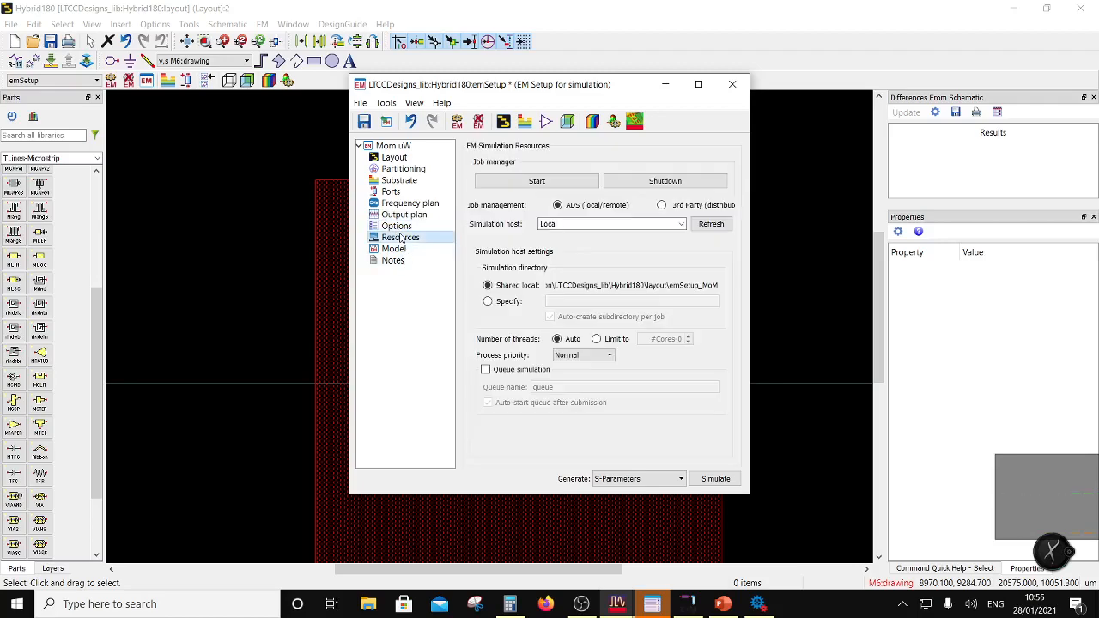
pyautogui.click(395, 249)
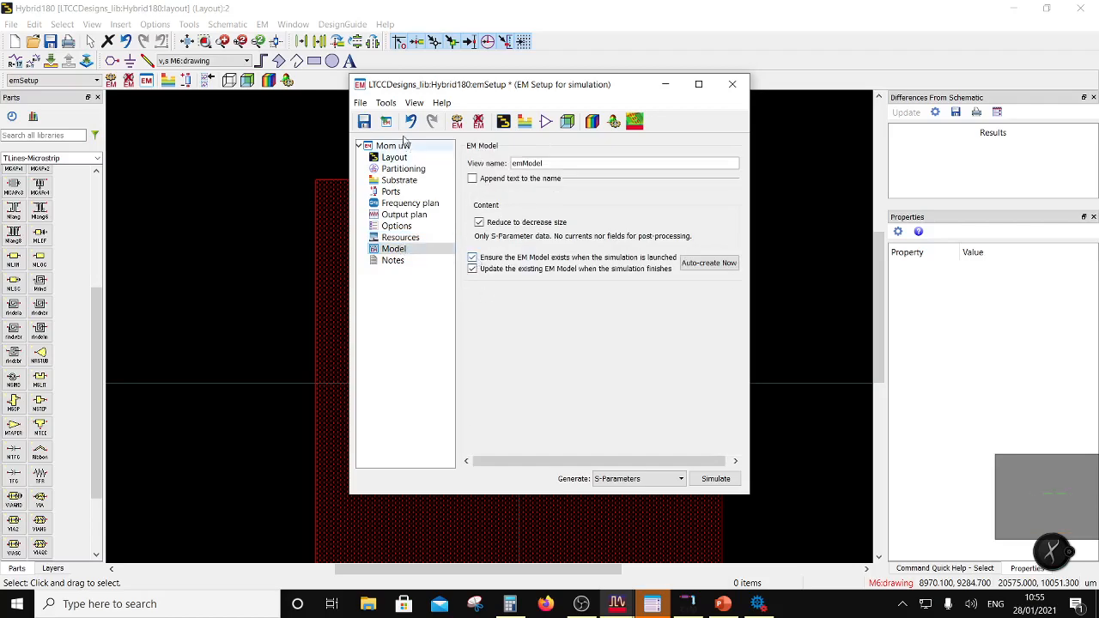
pyautogui.click(366, 122)
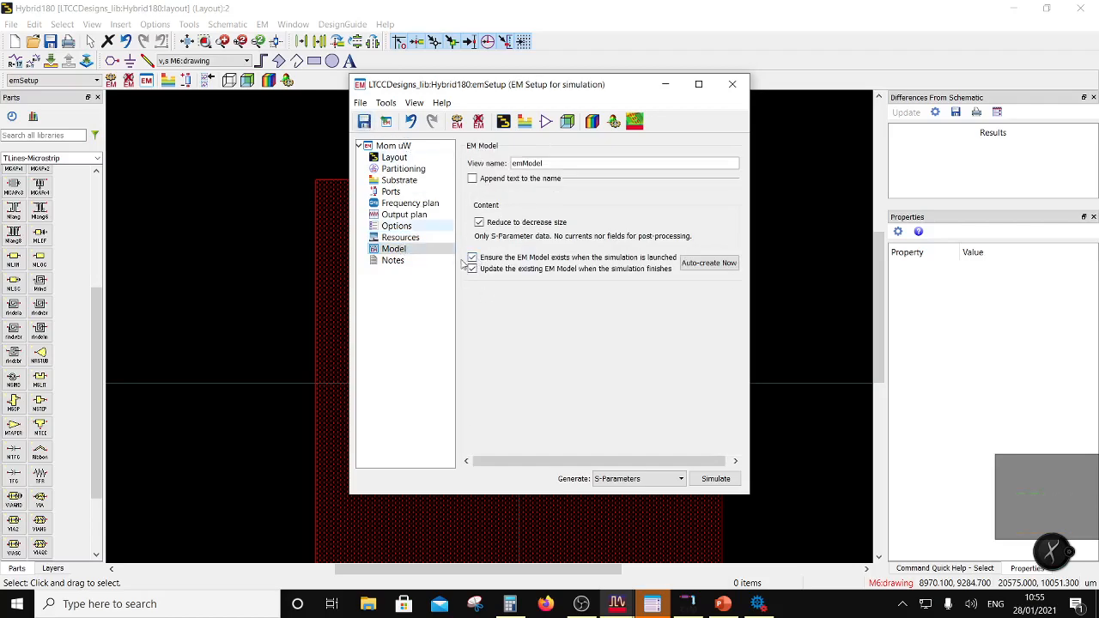
# Run the Momentum S-parameter simulation from the EM setup and view the resulting magnitude plots.
pyautogui.click(715, 479)
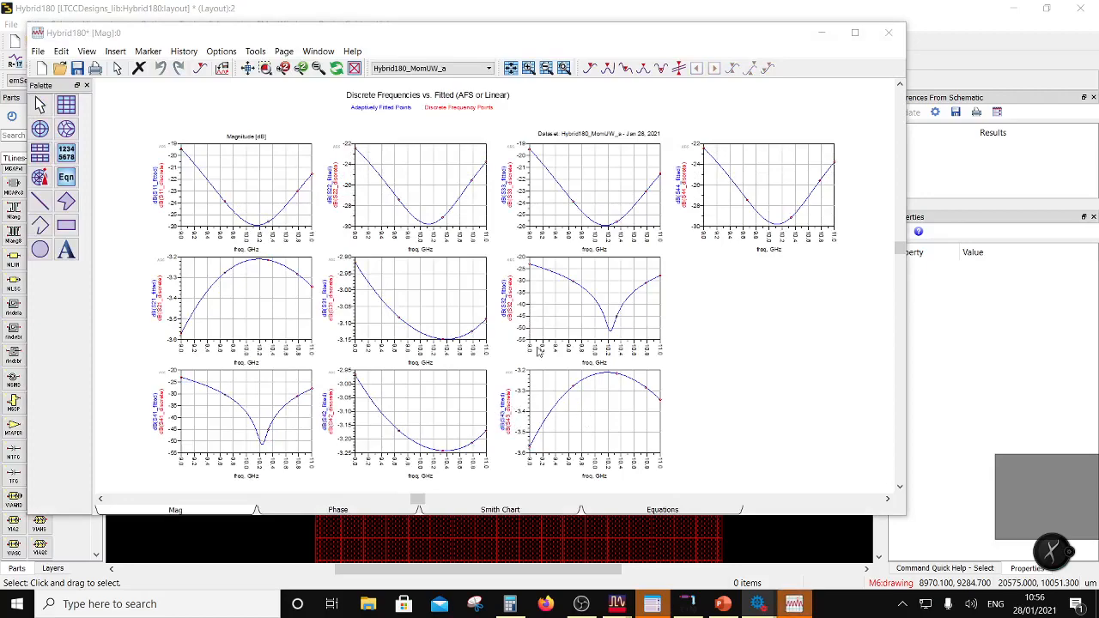
pyautogui.scroll(4, 421, 425)
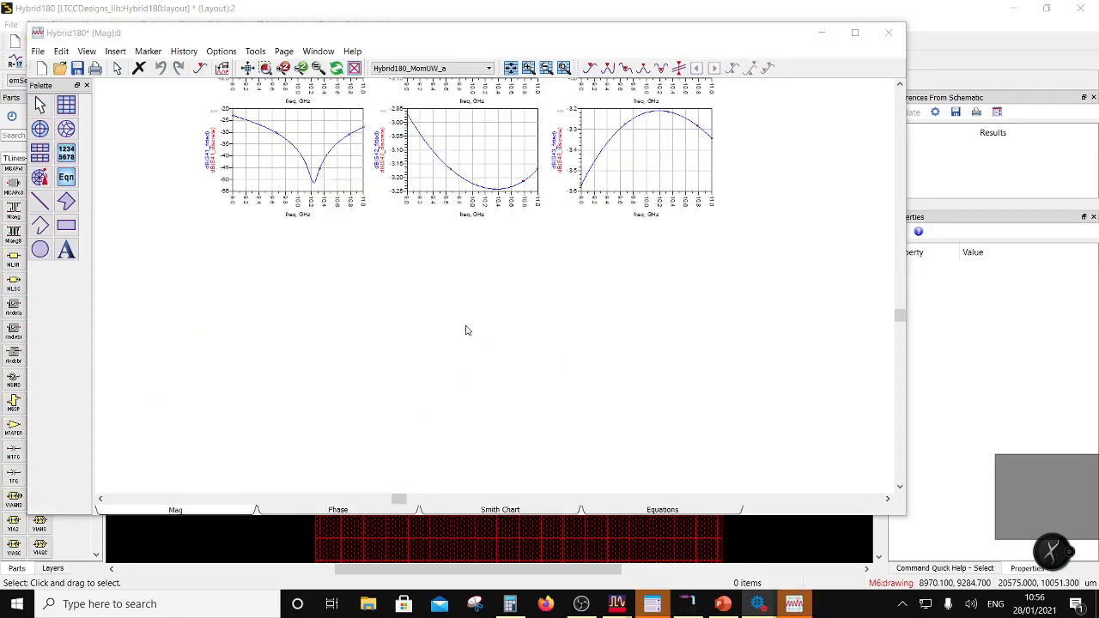
# Insert a Smith chart of S(1,1) in the empty area below the magnitude plots.
pyautogui.click(64, 128)
pyautogui.click(201, 200)
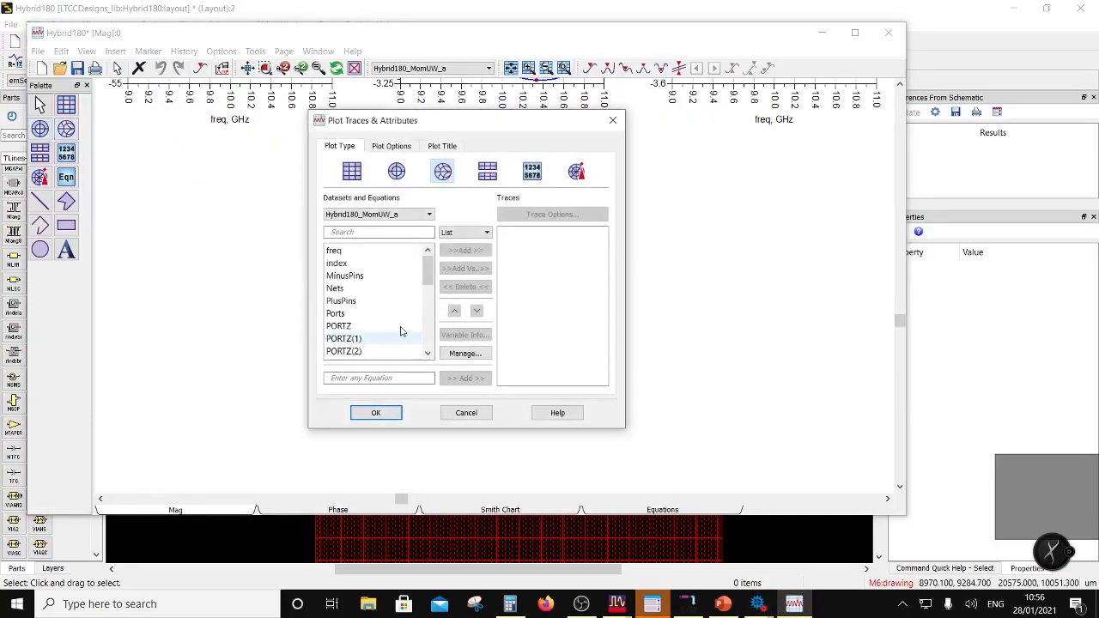
pyautogui.scroll(-2, 400, 330)
pyautogui.scroll(2, 396, 325)
pyautogui.click(372, 326)
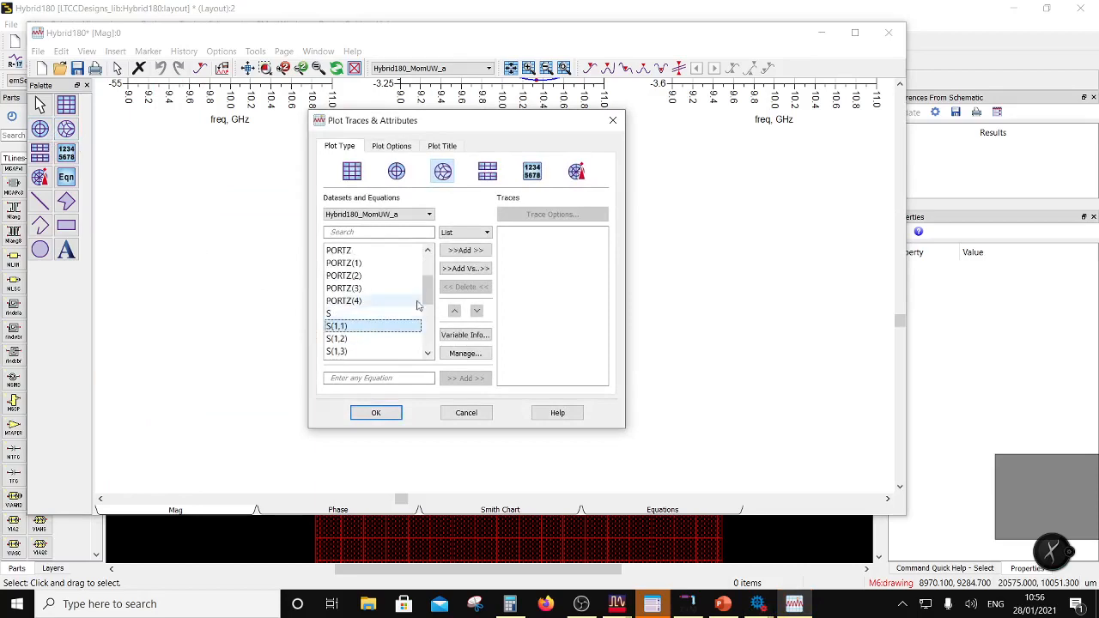
pyautogui.click(465, 250)
pyautogui.click(388, 415)
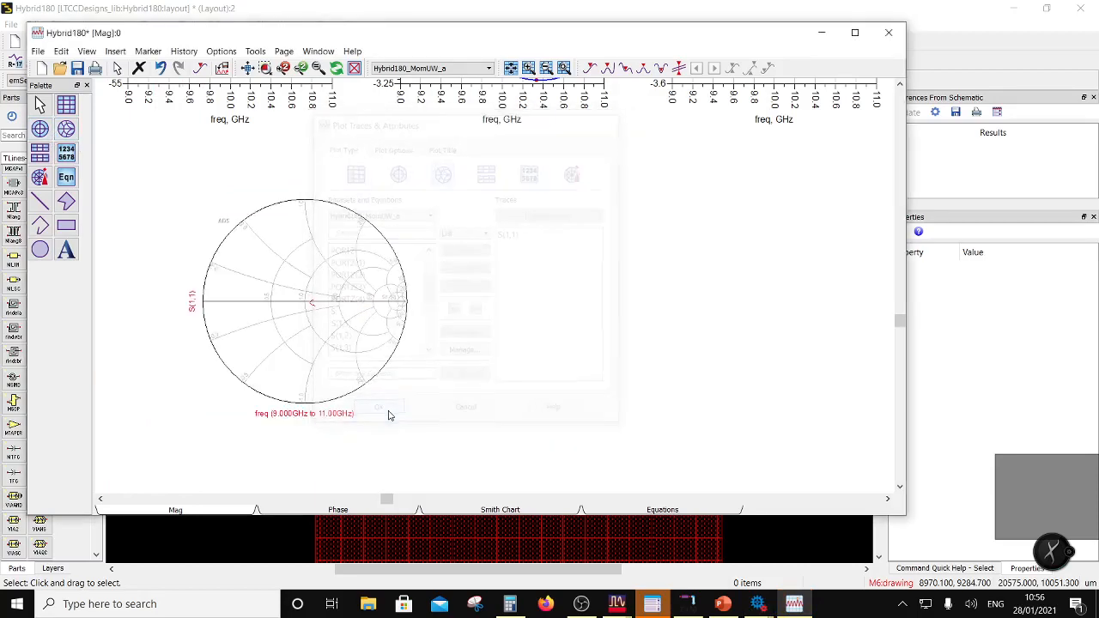
# Add the S(2,2), S(3,3) and S(4,4) traces to the Smith chart.
pyautogui.doubleClick(322, 331)
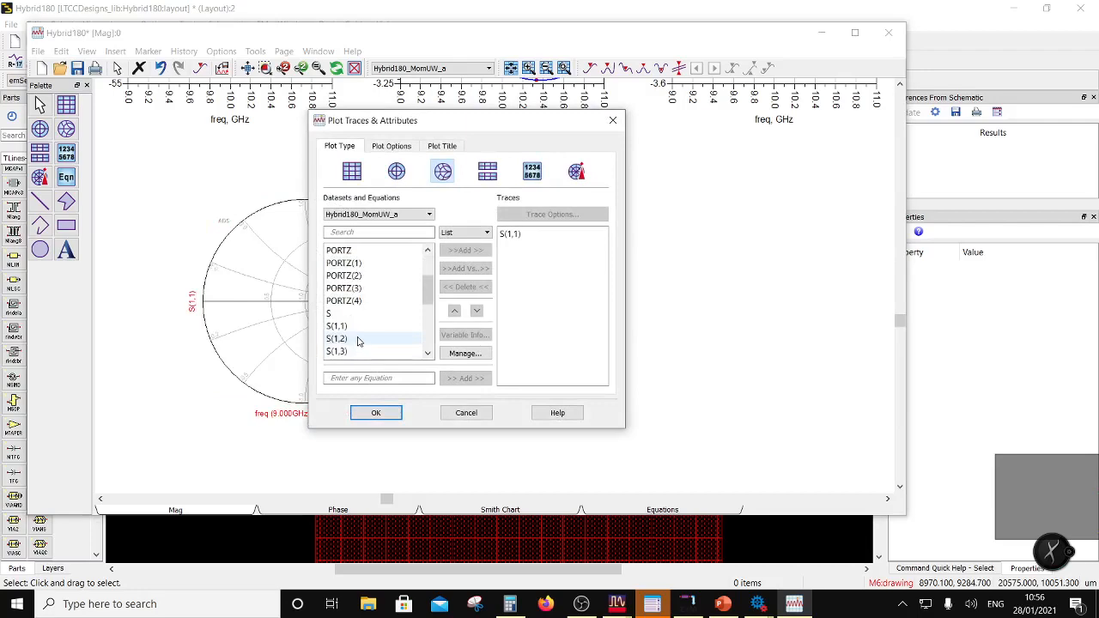
pyautogui.scroll(-2, 350, 346)
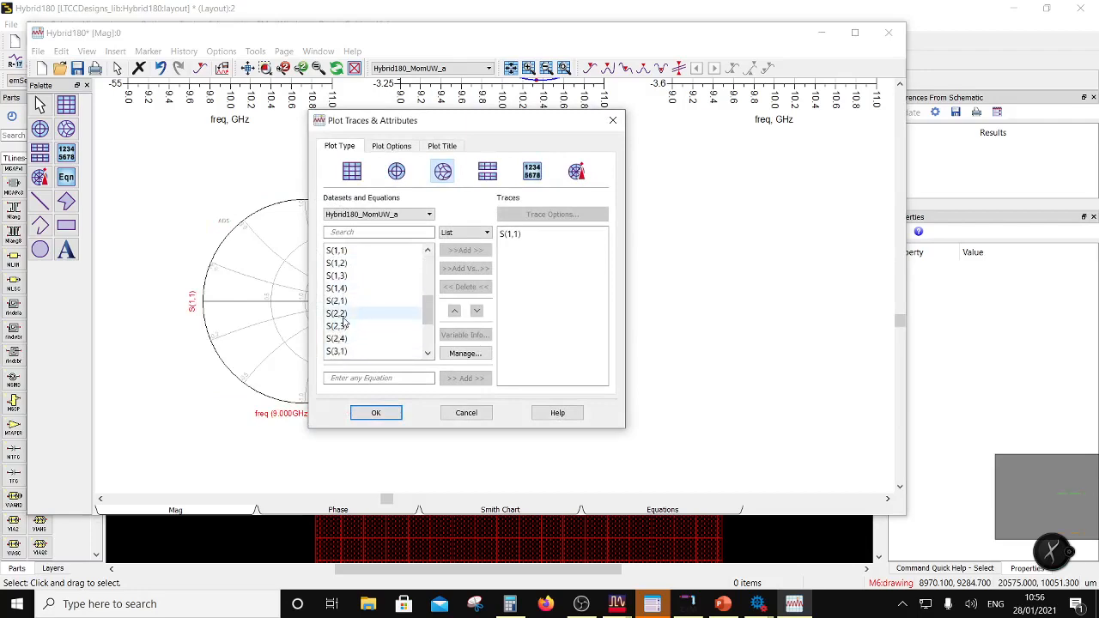
pyautogui.click(344, 313)
pyautogui.click(464, 249)
pyautogui.scroll(-2, 369, 347)
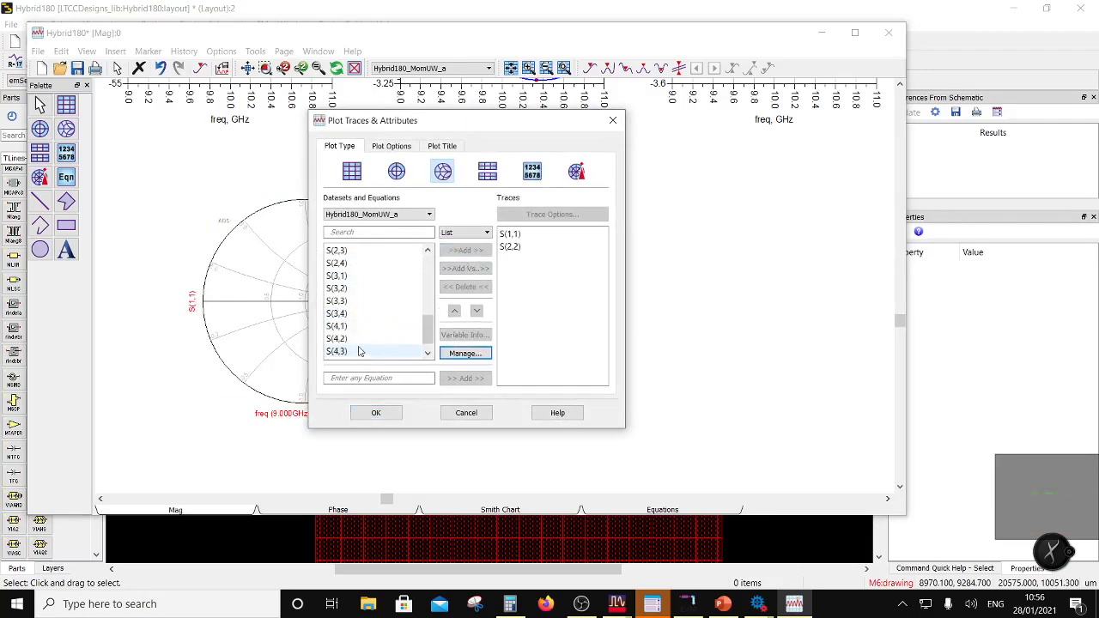
pyautogui.doubleClick(343, 305)
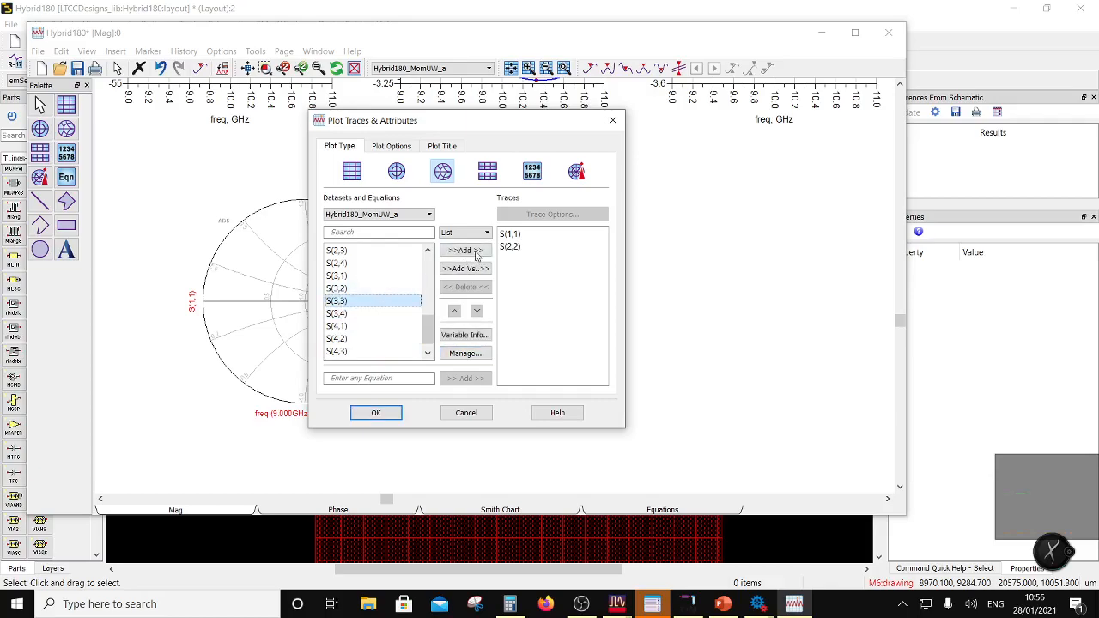
pyautogui.click(343, 351)
pyautogui.click(464, 250)
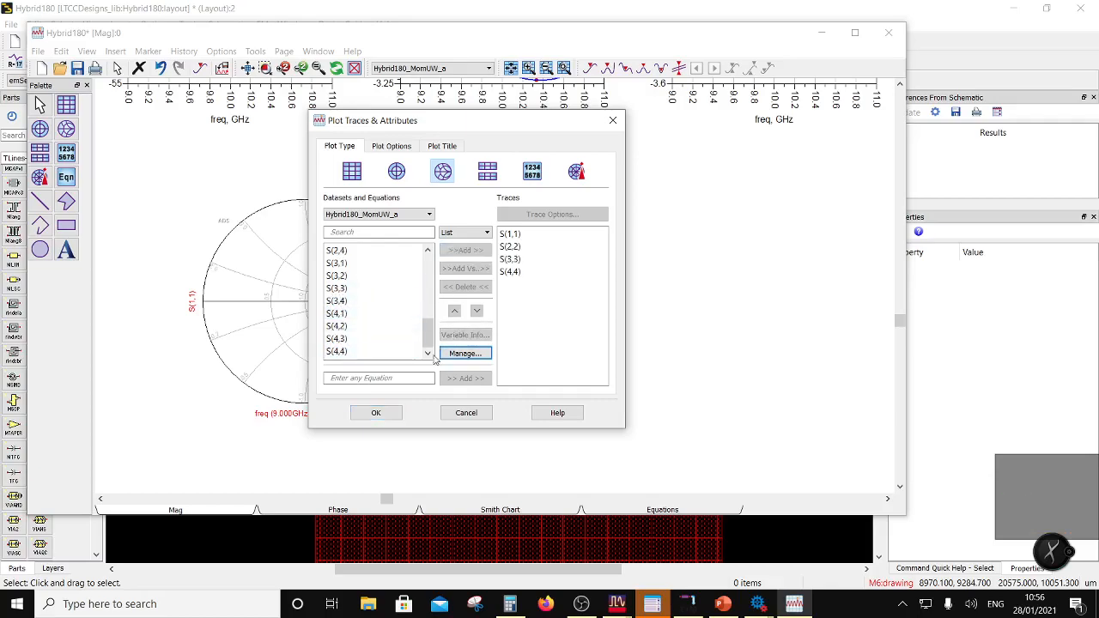
pyautogui.click(376, 412)
# Change the line colour of the Smith chart's S(4,4) trace to dark green.
pyautogui.scroll(4, 403, 297)
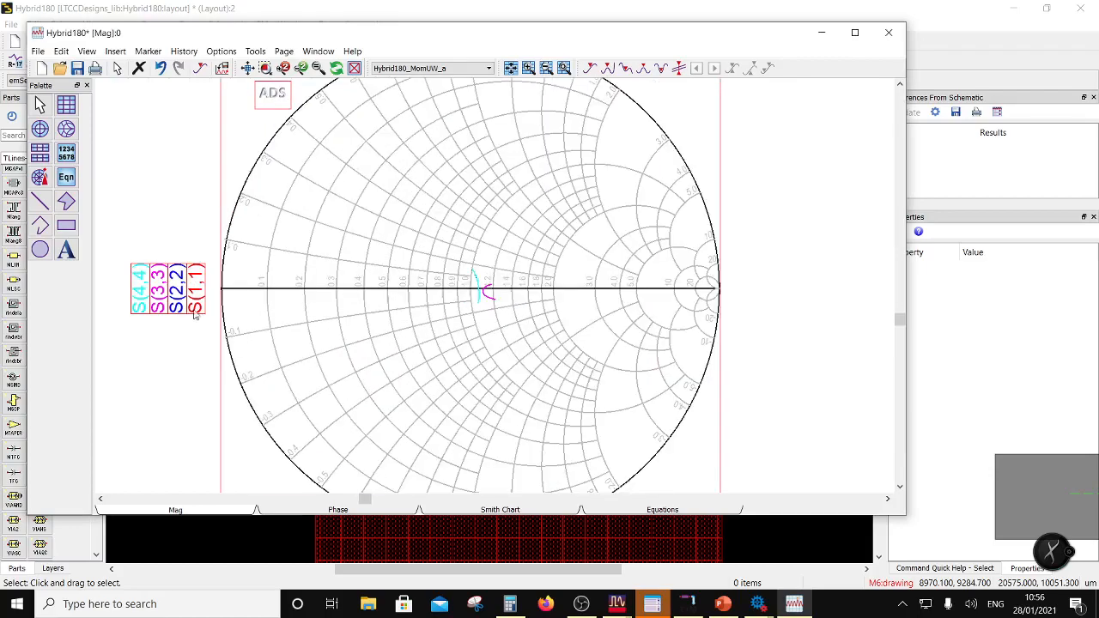
pyautogui.doubleClick(146, 303)
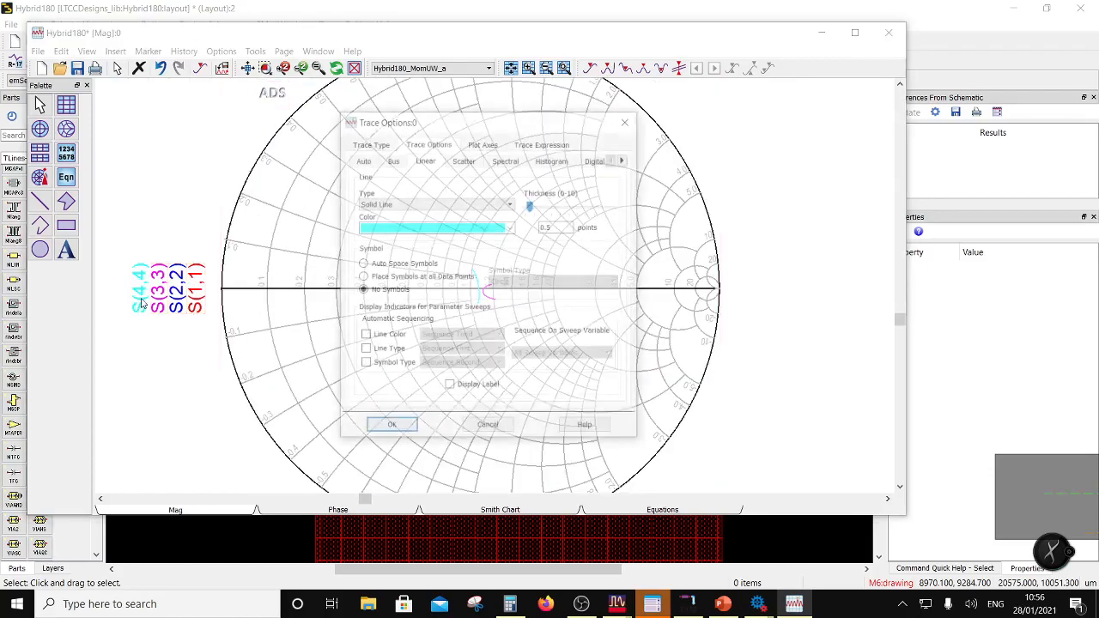
pyautogui.click(511, 226)
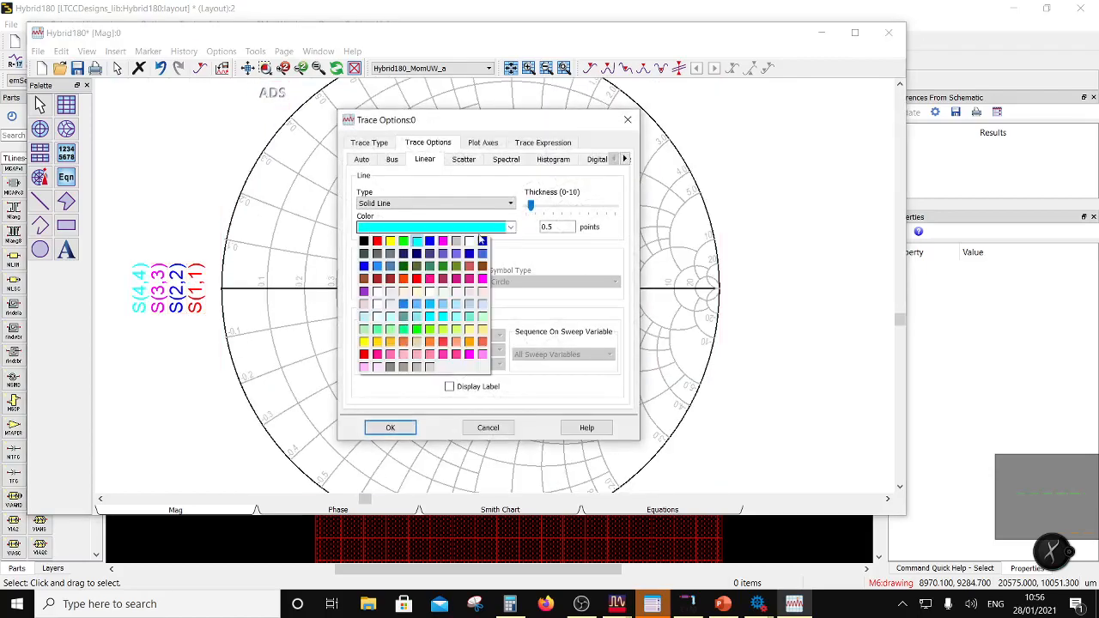
pyautogui.click(404, 267)
pyautogui.click(390, 427)
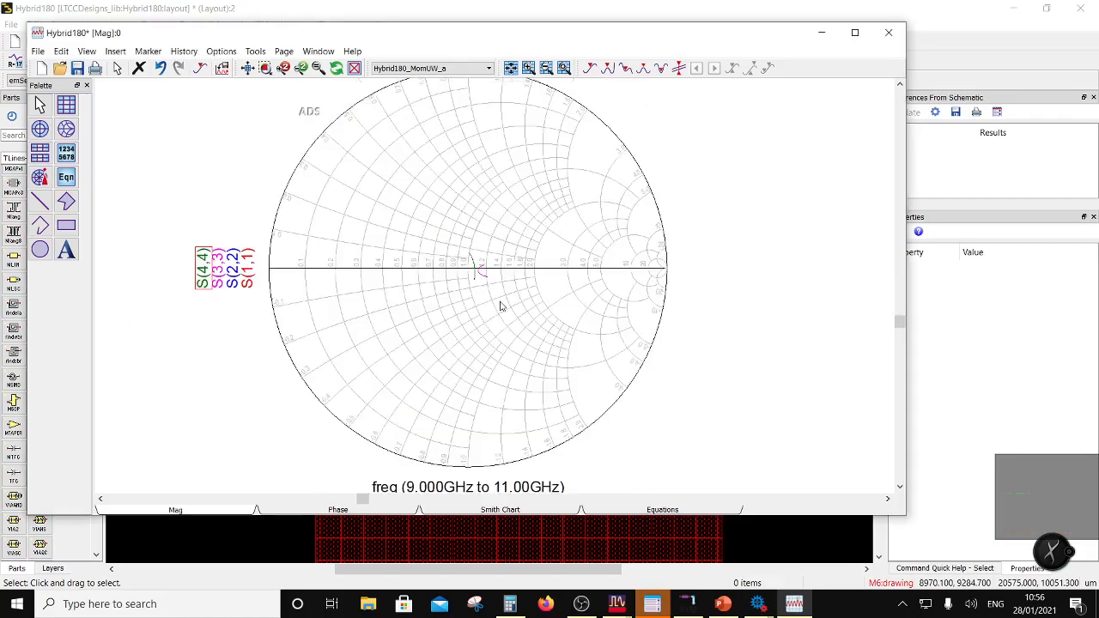
# Insert a rectangular plot beside the Smith chart and add S(1,1) to it in dB.
pyautogui.scroll(-3, 505, 304)
pyautogui.click(66, 104)
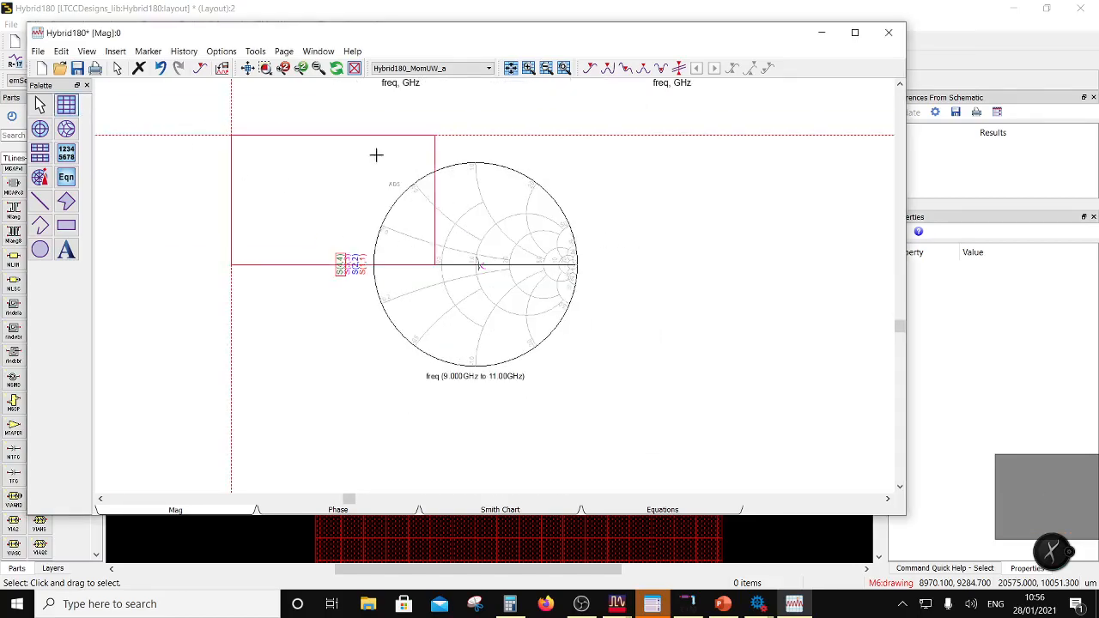
pyautogui.click(626, 189)
pyautogui.scroll(-3, 354, 328)
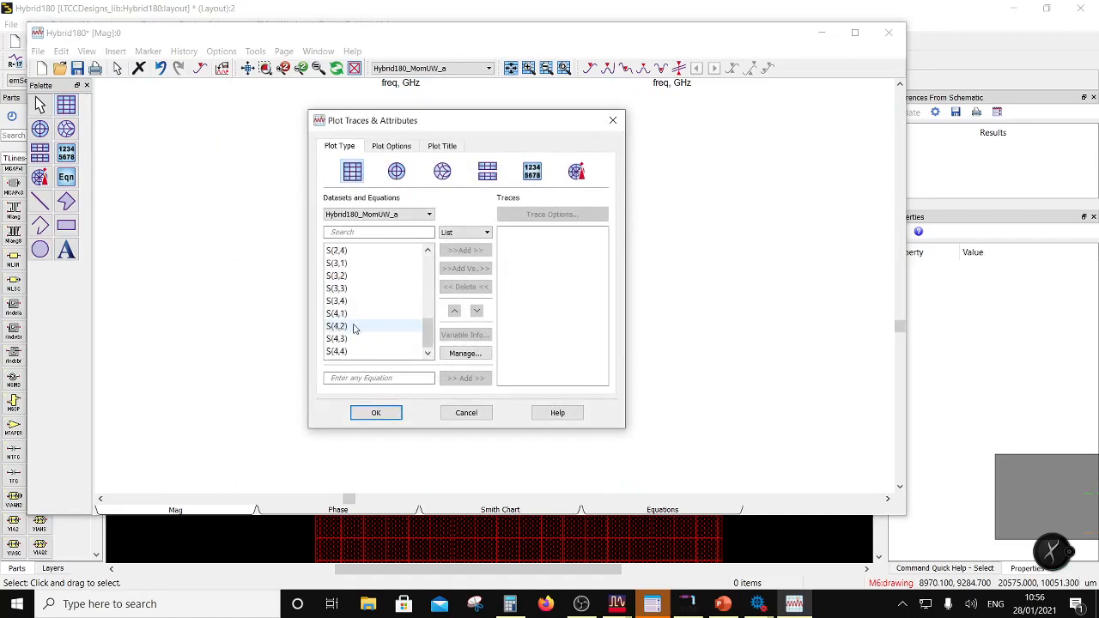
pyautogui.scroll(2, 352, 324)
pyautogui.click(348, 317)
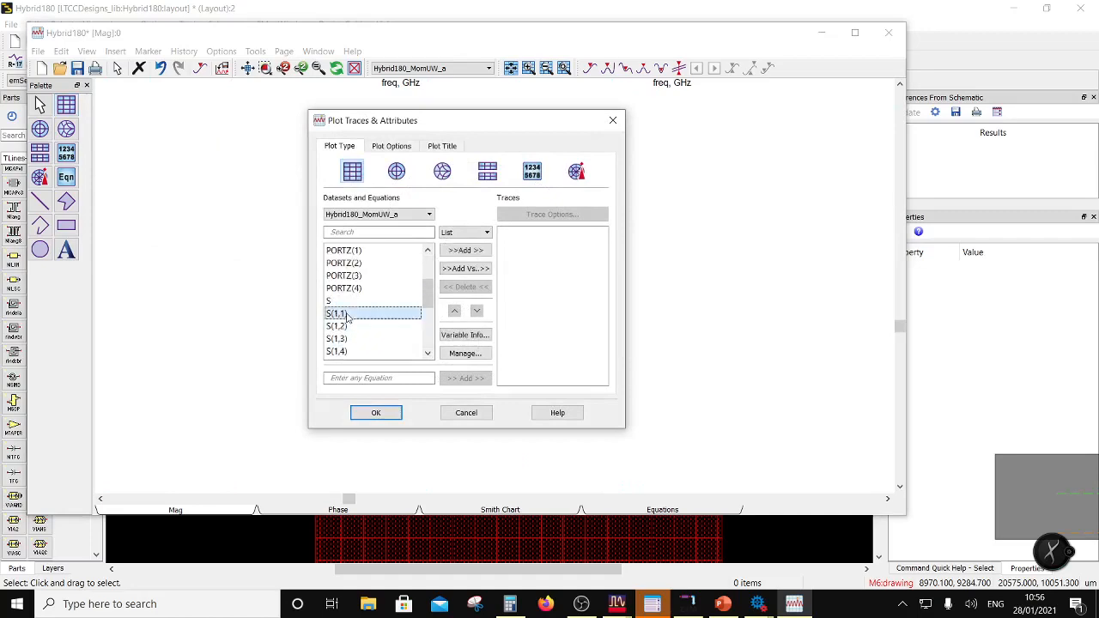
pyautogui.click(464, 250)
pyautogui.click(447, 370)
# Add S(2,2), S(3,3) and S(4,4) in dB to the rectangular plot and accept its traces.
pyautogui.scroll(-2, 361, 340)
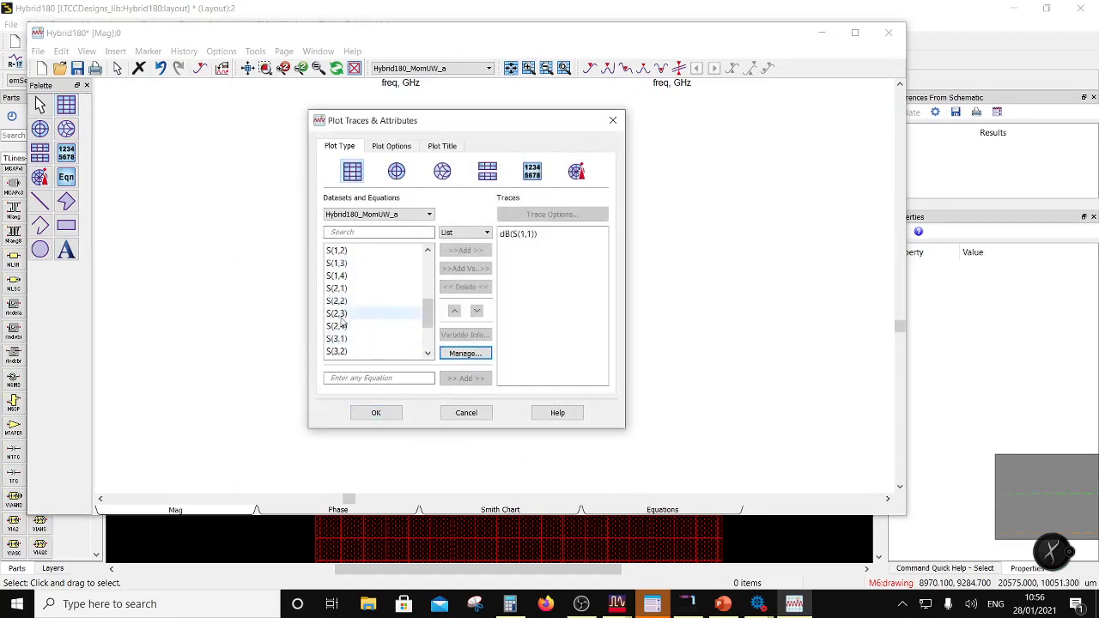
pyautogui.click(342, 301)
pyautogui.click(464, 250)
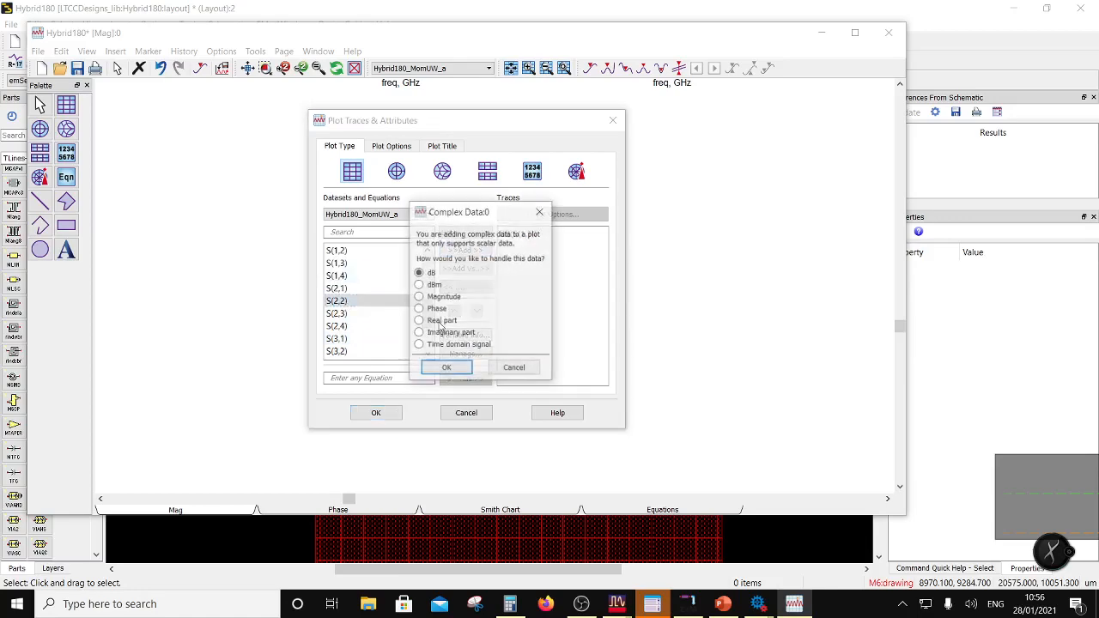
pyautogui.click(447, 368)
pyautogui.scroll(-2, 346, 329)
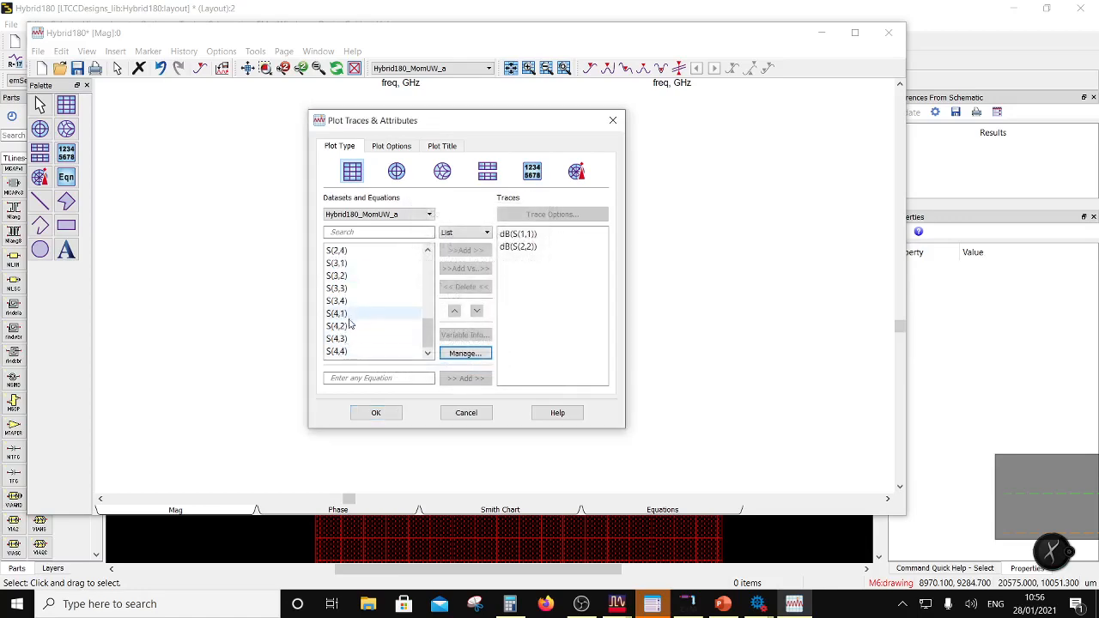
pyautogui.click(342, 289)
pyautogui.click(474, 250)
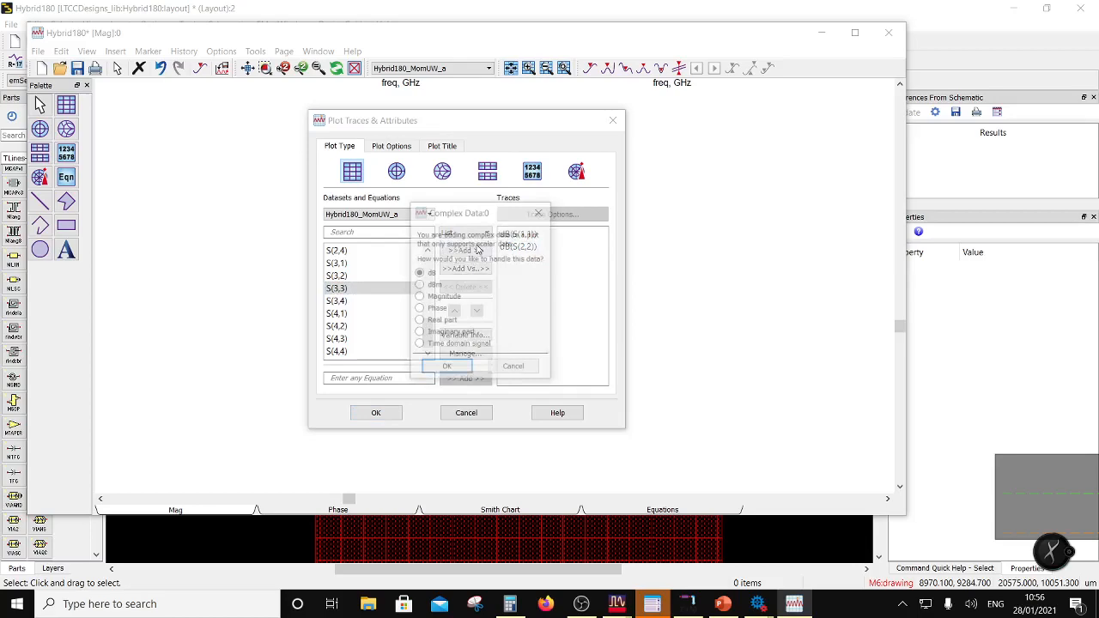
pyautogui.click(447, 366)
pyautogui.click(351, 352)
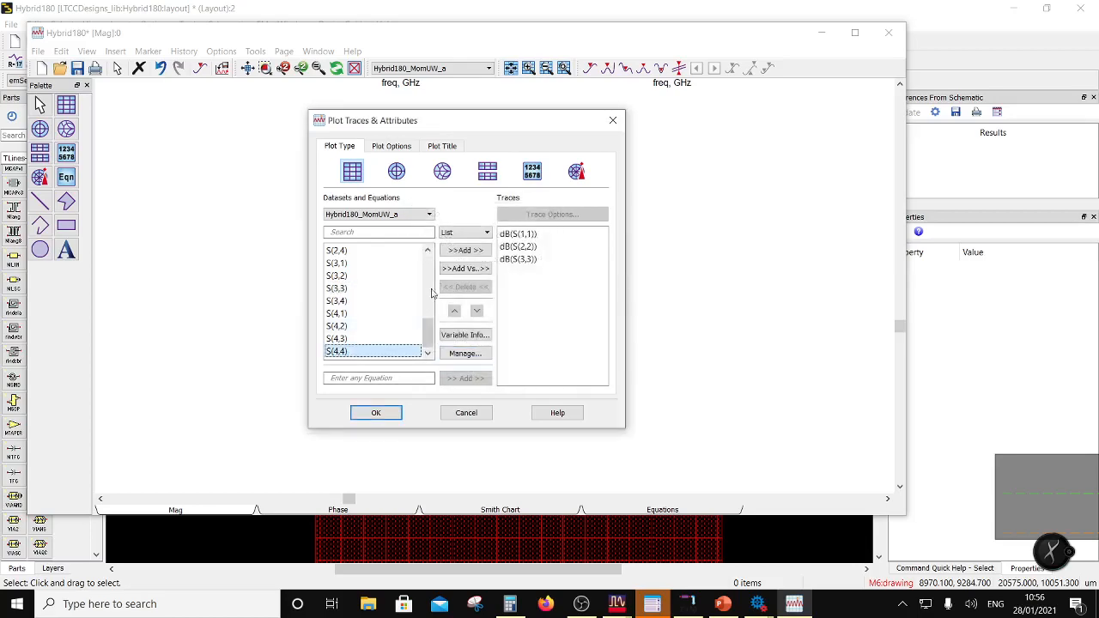
pyautogui.click(468, 250)
pyautogui.click(446, 367)
pyautogui.click(378, 413)
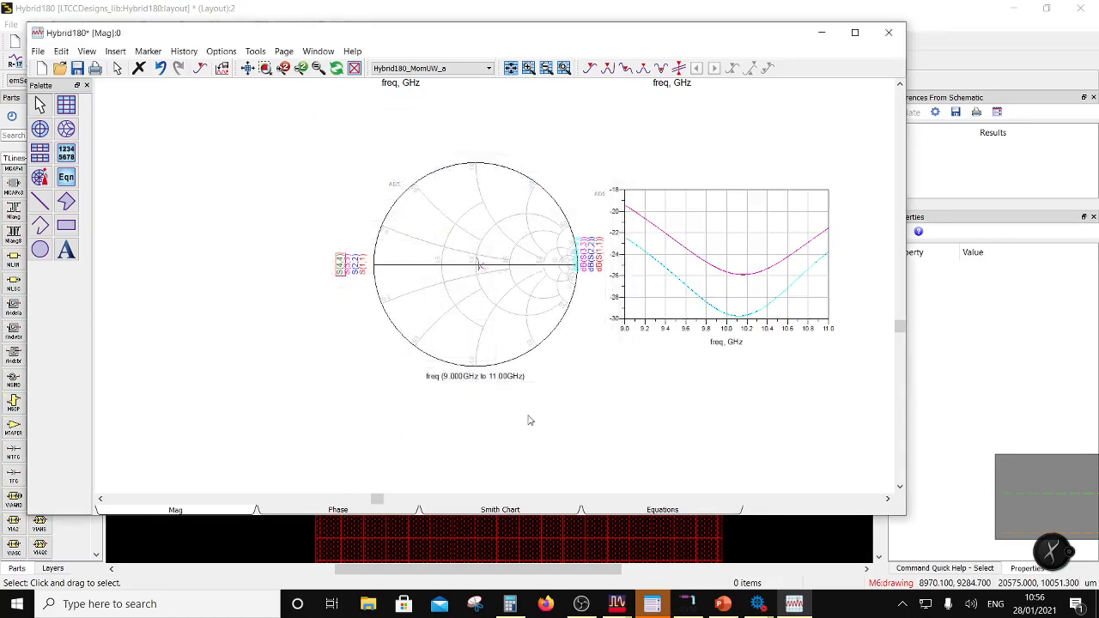
# Shift the rectangular plot clear of the Smith chart and recolour its dB(S(4,4)) trace purple.
pyautogui.scroll(2, 661, 276)
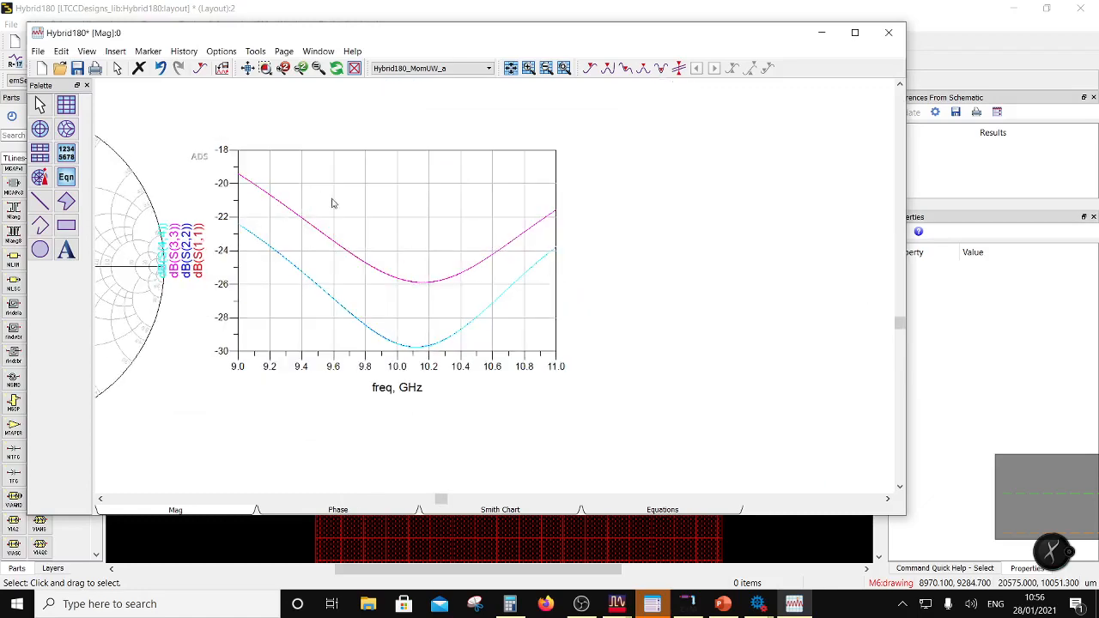
pyautogui.moveTo(246, 232); pyautogui.dragTo(279, 244)
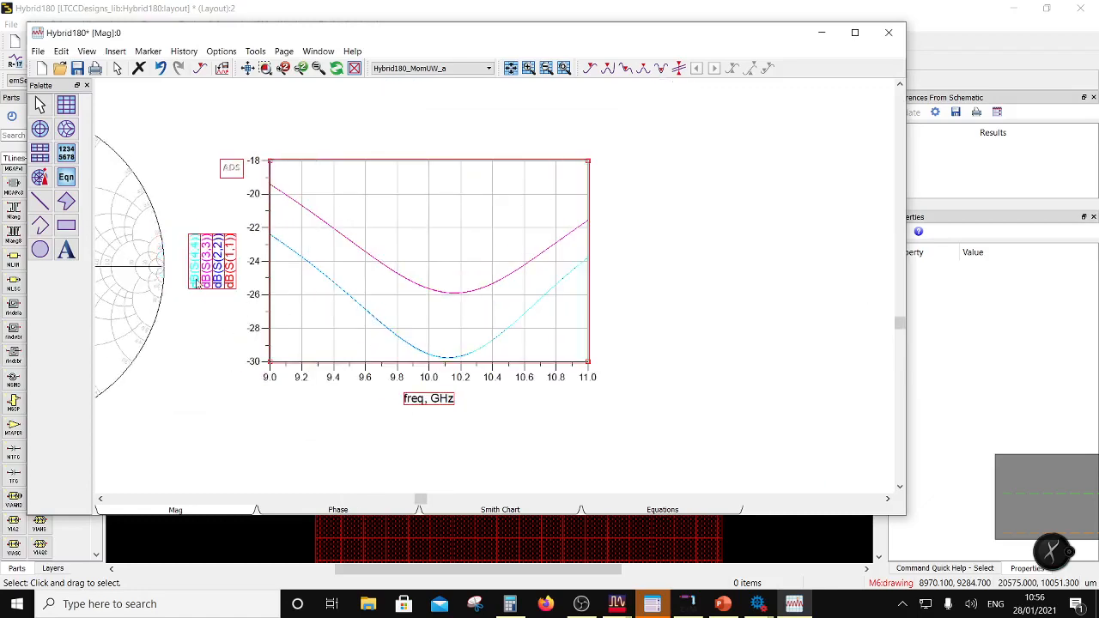
pyautogui.doubleClick(196, 283)
pyautogui.click(510, 227)
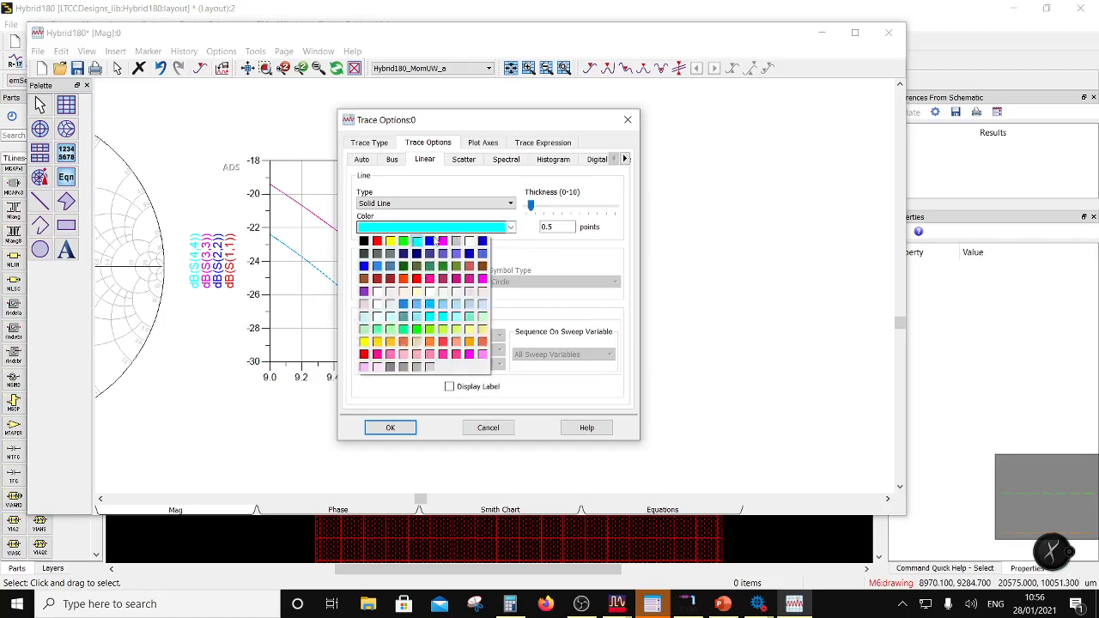
pyautogui.click(364, 291)
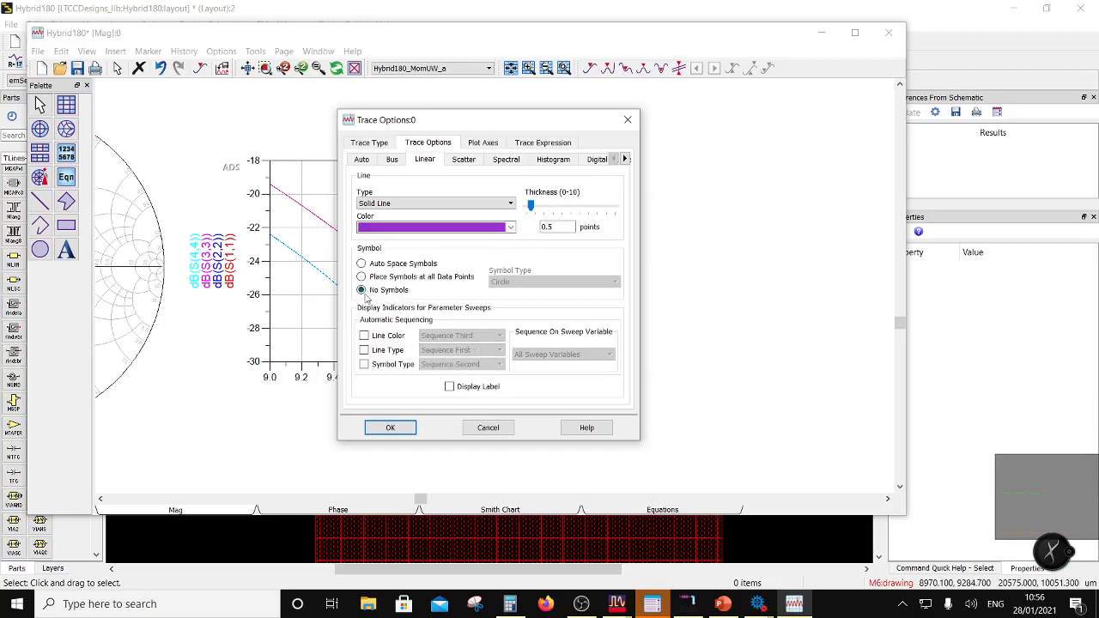
pyautogui.click(391, 428)
# Add the S(2,1) trace in dB to the rectangular plot.
pyautogui.scroll(-2, 358, 364)
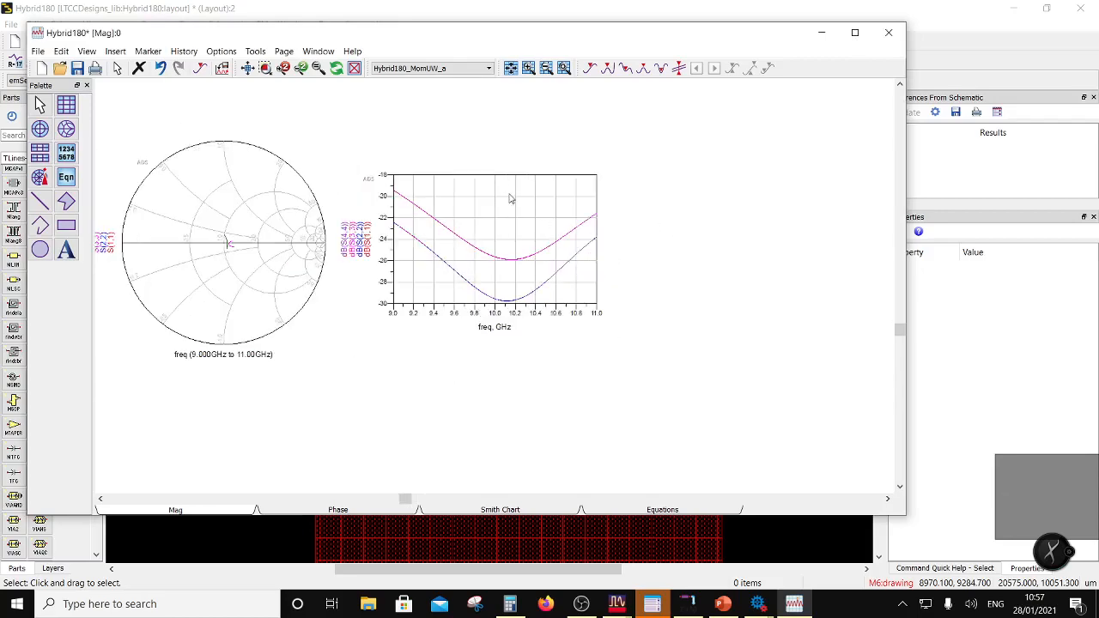
pyautogui.doubleClick(517, 220)
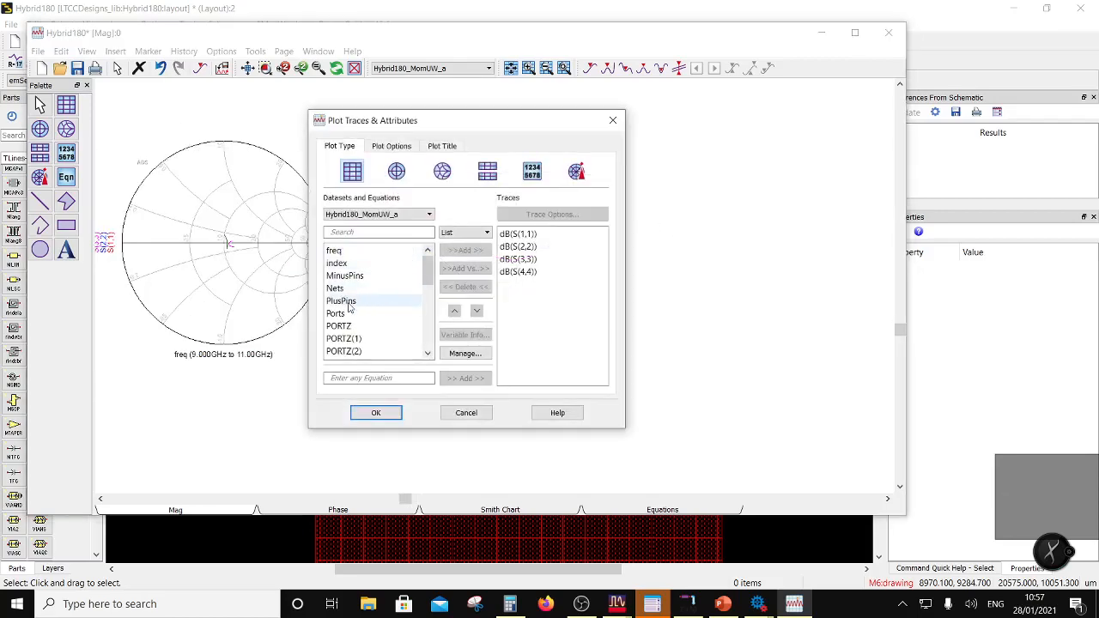
pyautogui.scroll(-3, 367, 320)
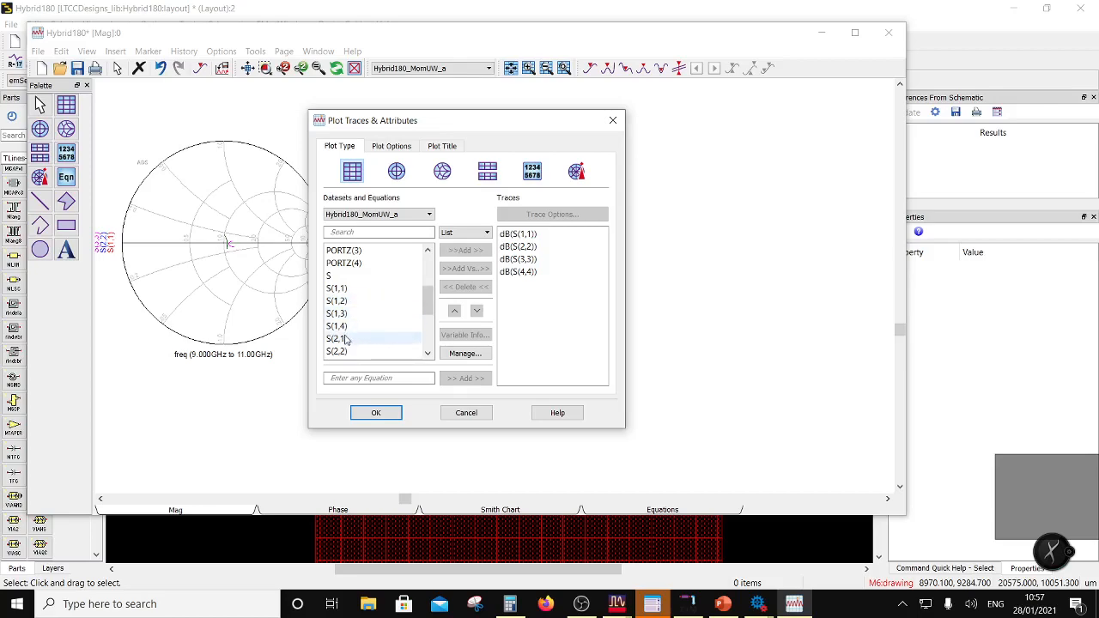
pyautogui.click(339, 339)
pyautogui.click(465, 250)
pyautogui.click(446, 366)
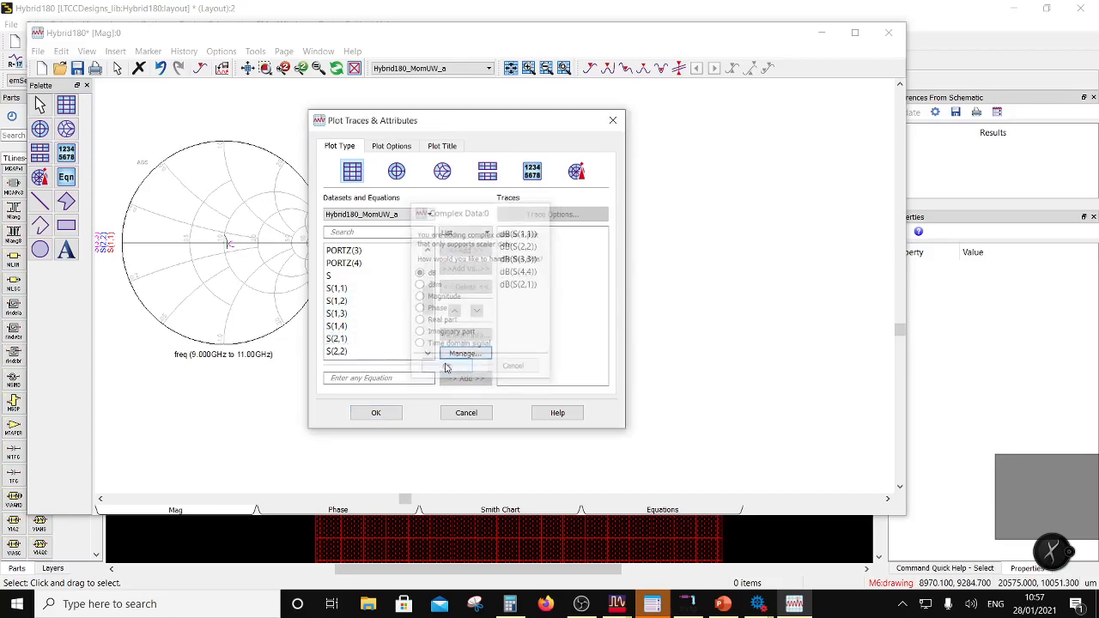
pyautogui.click(374, 415)
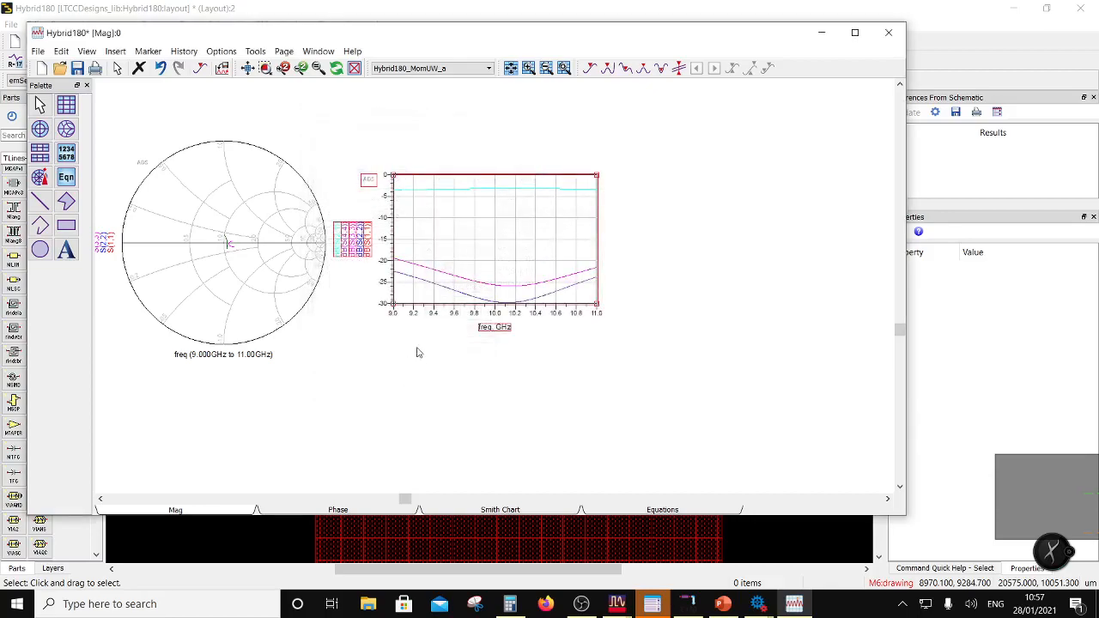
# Change the line colour of the rectangular plot's dB(S(2,1)) trace to dark green.
pyautogui.doubleClick(429, 194)
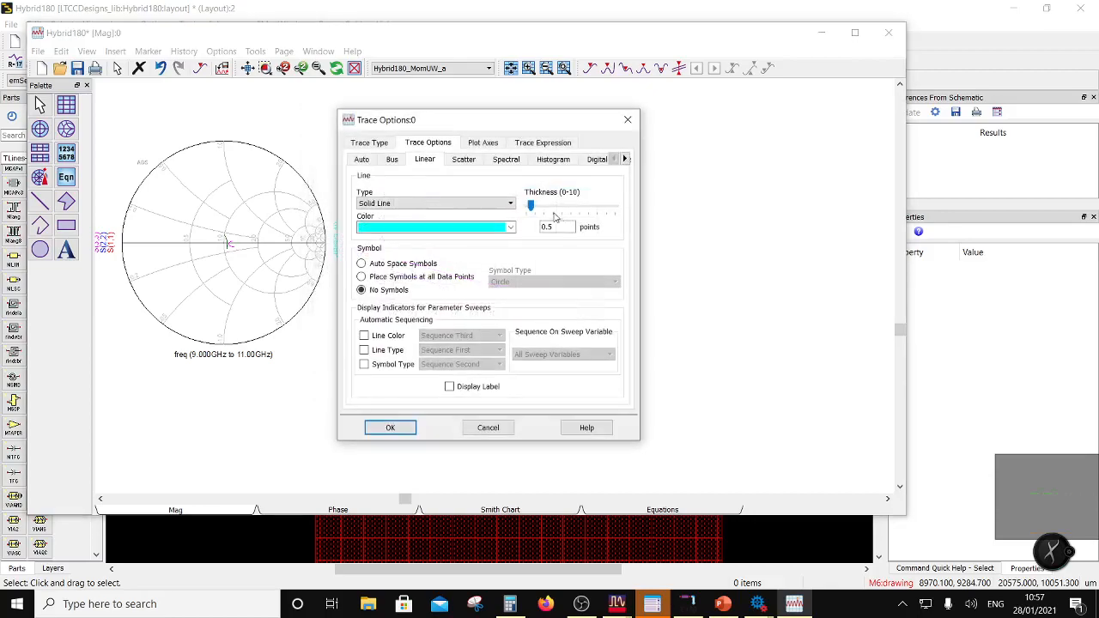
pyautogui.click(511, 228)
pyautogui.click(404, 268)
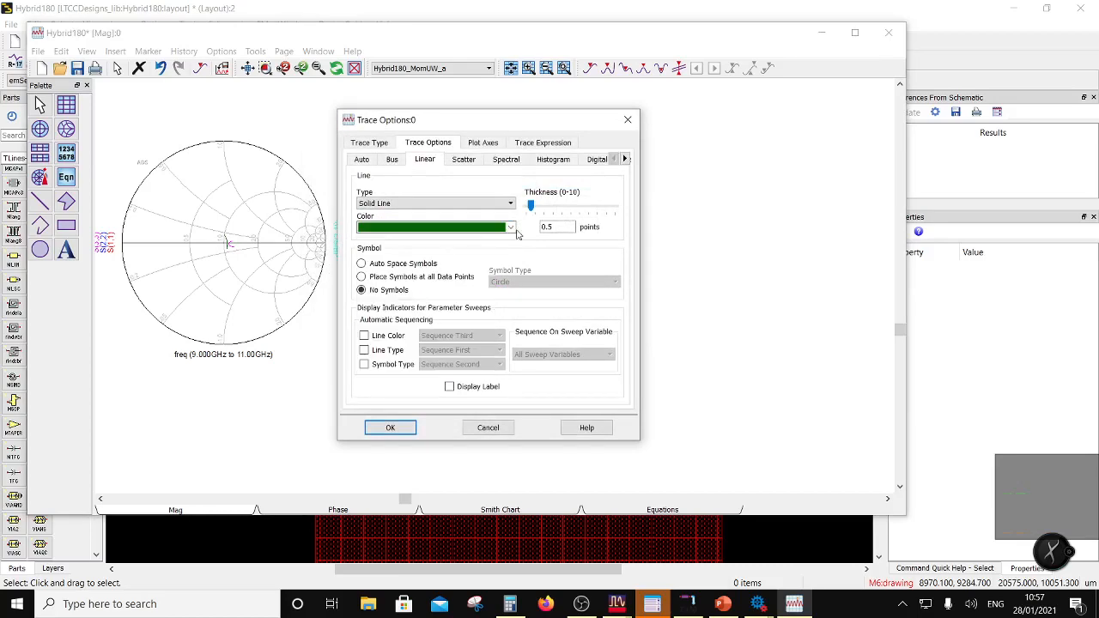
pyautogui.click(386, 426)
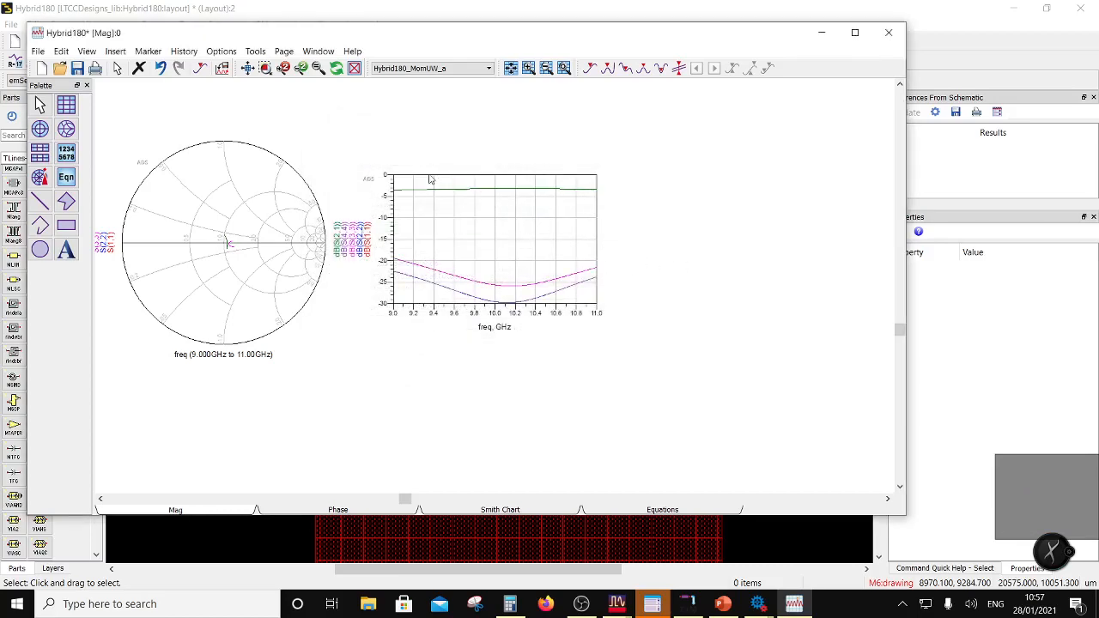
# Place a marker on the rectangular plot's dB(S(2,1)) trace and move it to 10.00 GHz.
pyautogui.click(148, 50)
pyautogui.click(163, 67)
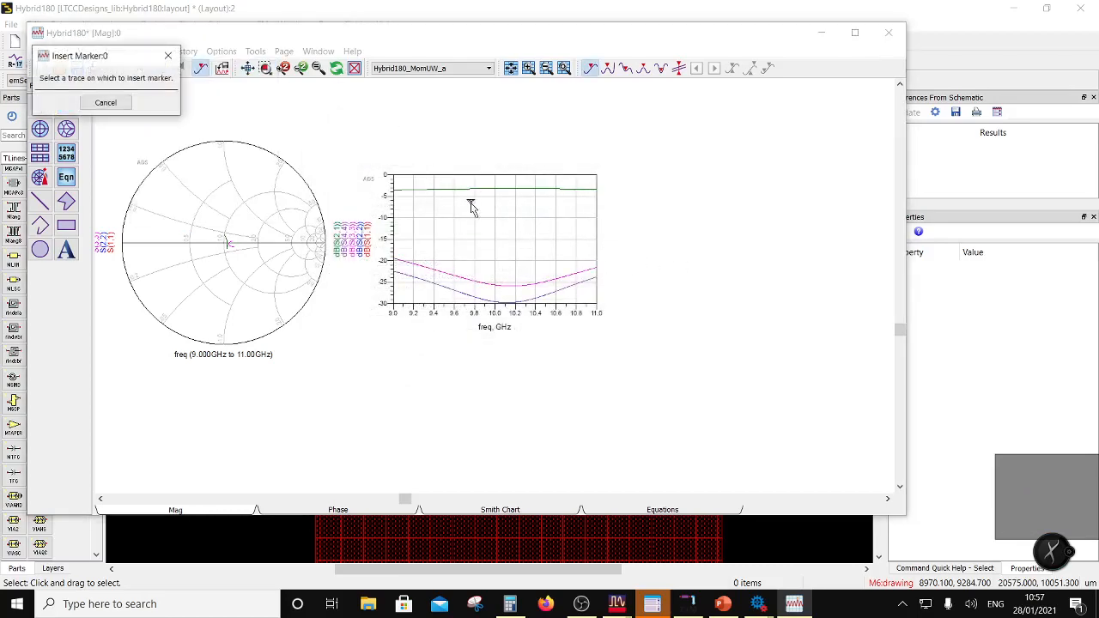
pyautogui.click(503, 189)
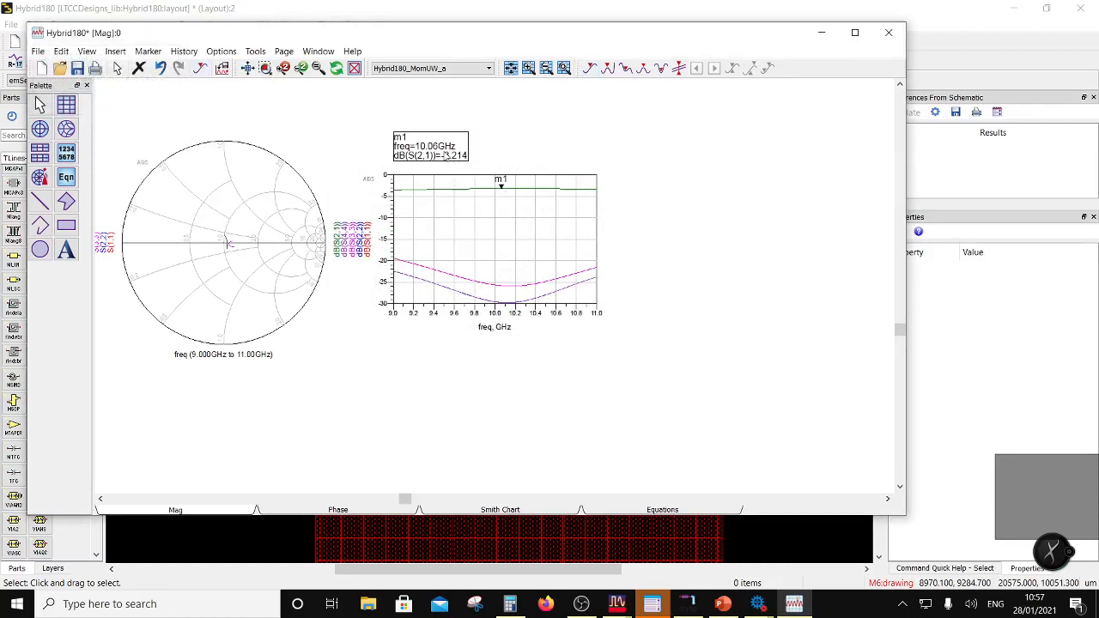
pyautogui.moveTo(445, 156)
pyautogui.mouseDown()
pyautogui.moveTo(480, 157)
pyautogui.moveTo(388, 191)
pyautogui.moveTo(613, 220)
pyautogui.moveTo(638, 247)
pyautogui.mouseUp()
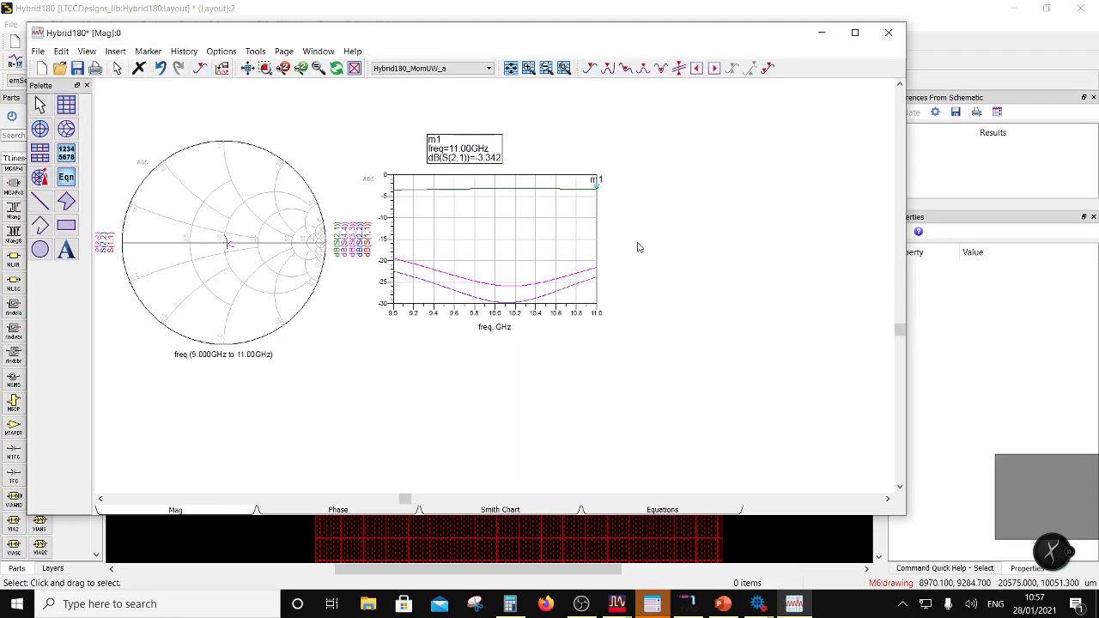
pyautogui.moveTo(597, 190)
pyautogui.mouseDown()
pyautogui.moveTo(493, 189)
pyautogui.moveTo(574, 137)
pyautogui.moveTo(575, 151)
pyautogui.moveTo(422, 141)
pyautogui.mouseUp()
# Add the S(3,1) trace in dB to the rectangular plot.
pyautogui.doubleClick(469, 239)
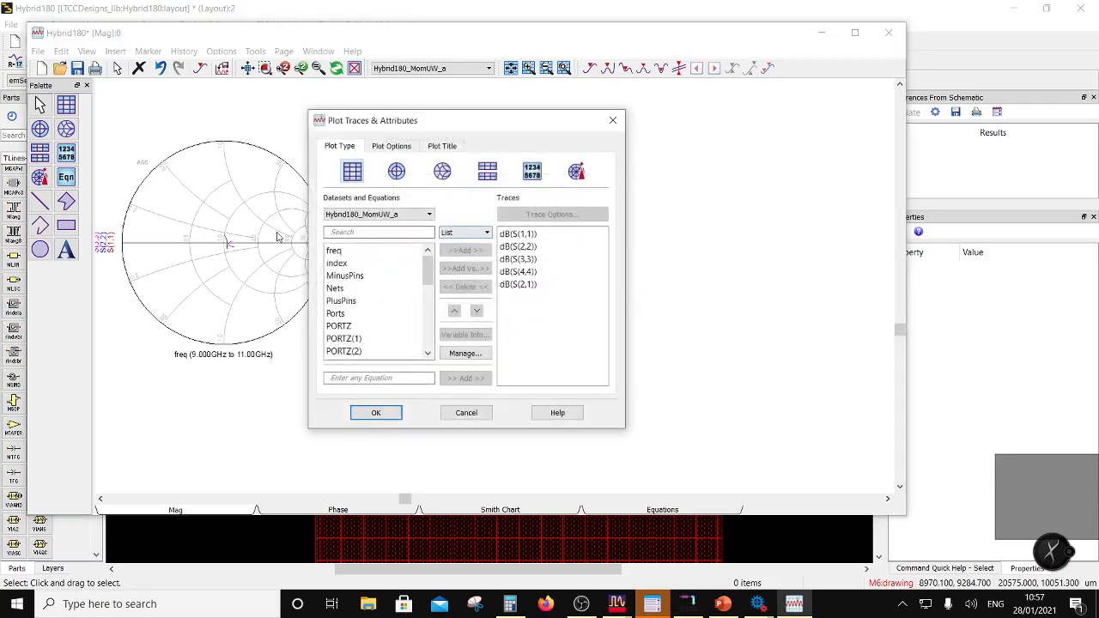
pyautogui.scroll(-3, 348, 335)
pyautogui.click(336, 313)
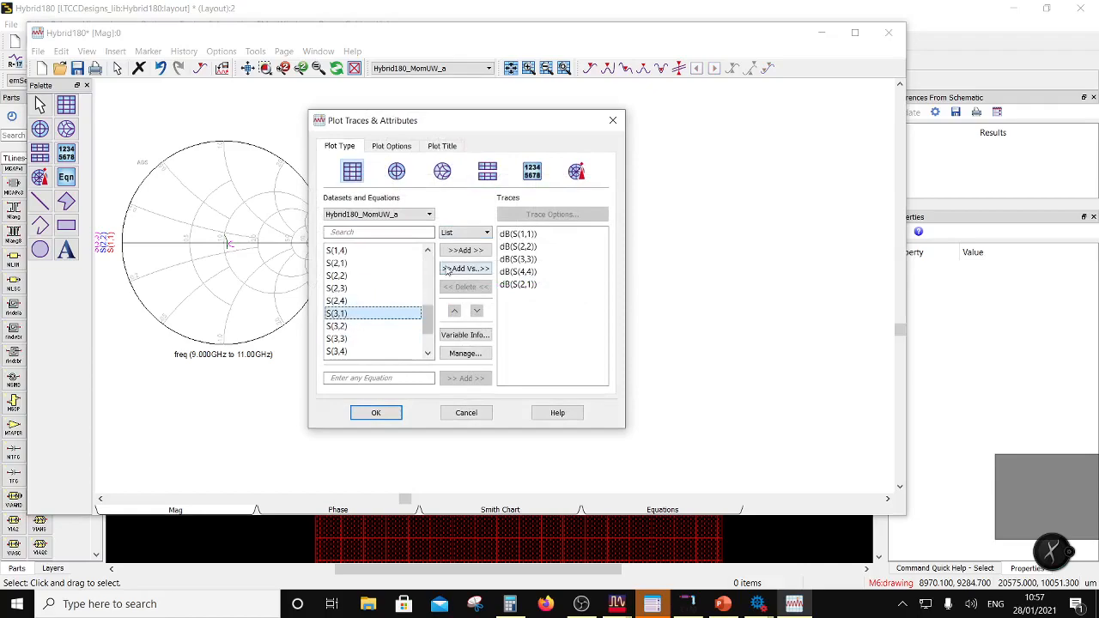
pyautogui.click(464, 250)
pyautogui.click(447, 368)
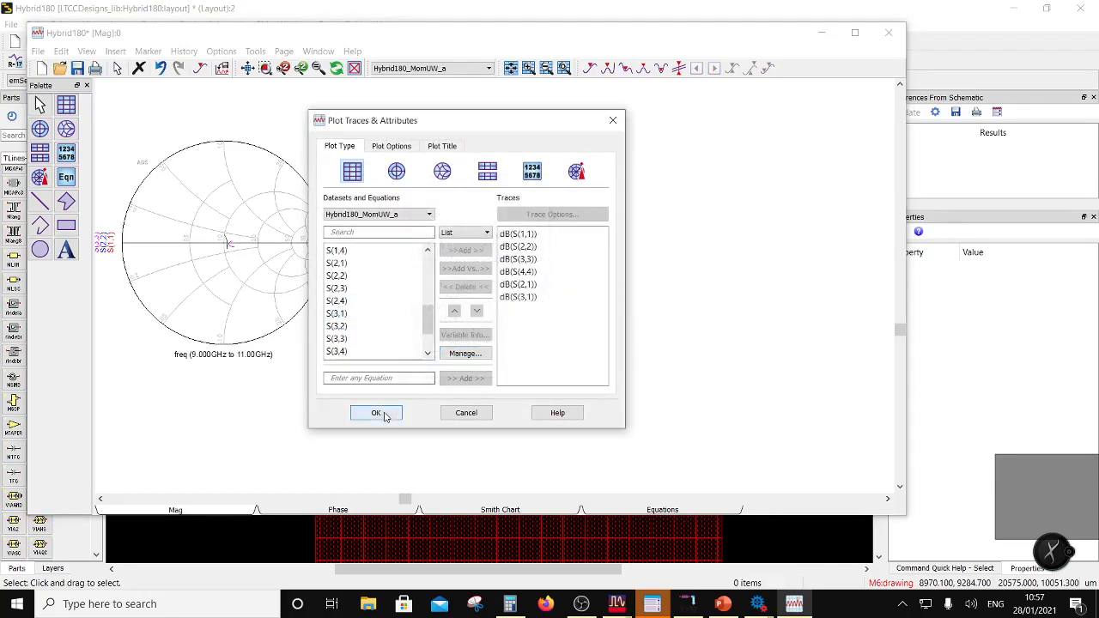
pyautogui.click(376, 412)
# Change the line colour of the rectangular plot's dB(S(3,1)) trace to magenta.
pyautogui.scroll(4, 479, 254)
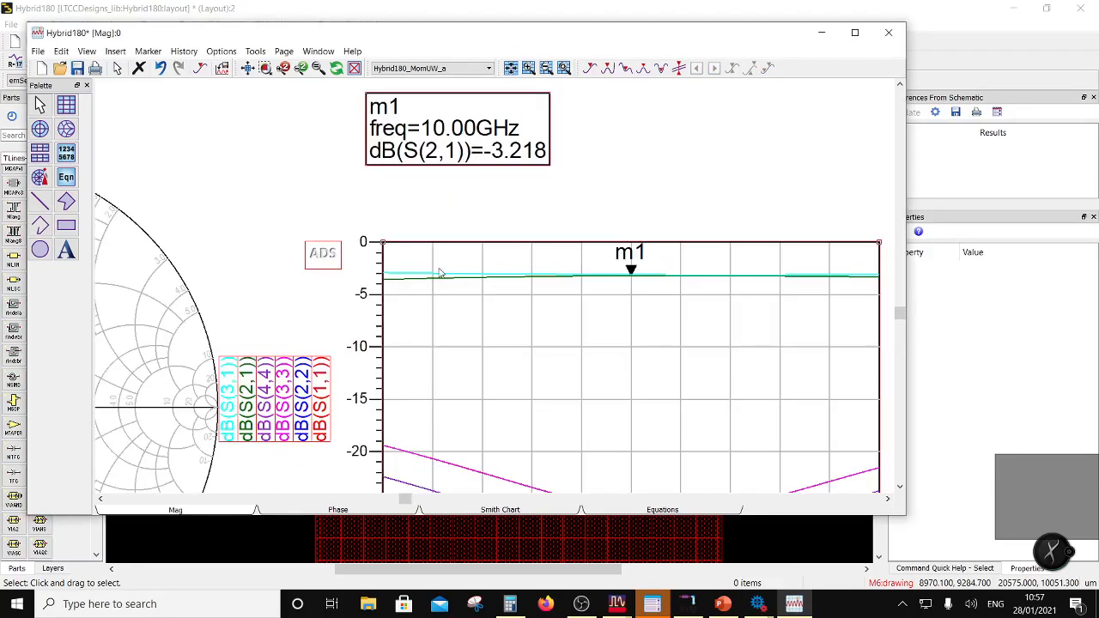
pyautogui.doubleClick(417, 277)
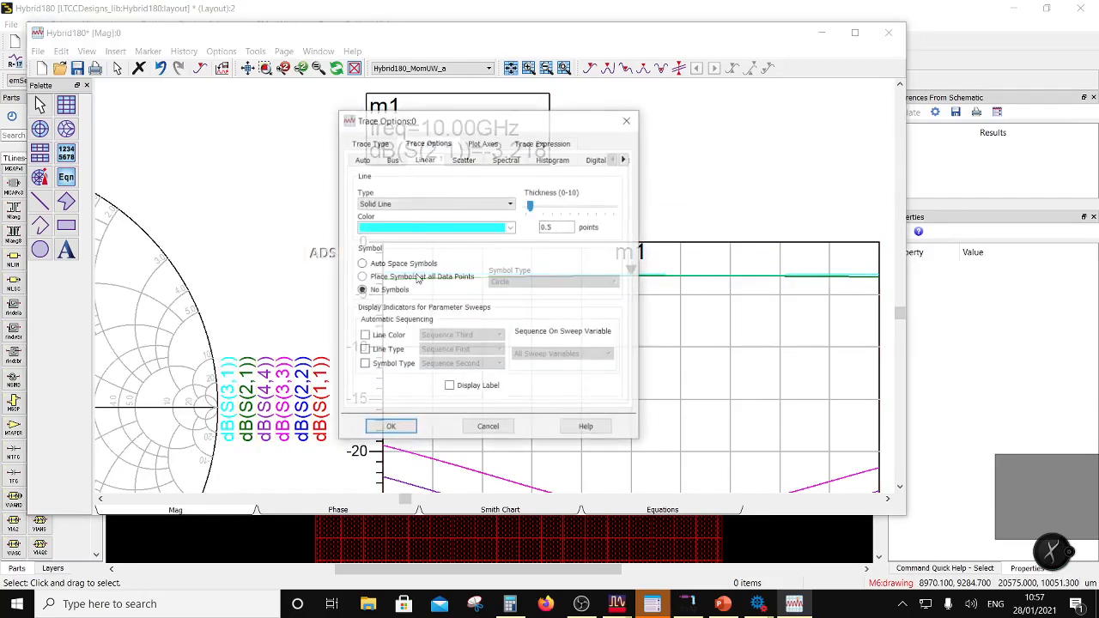
pyautogui.click(508, 226)
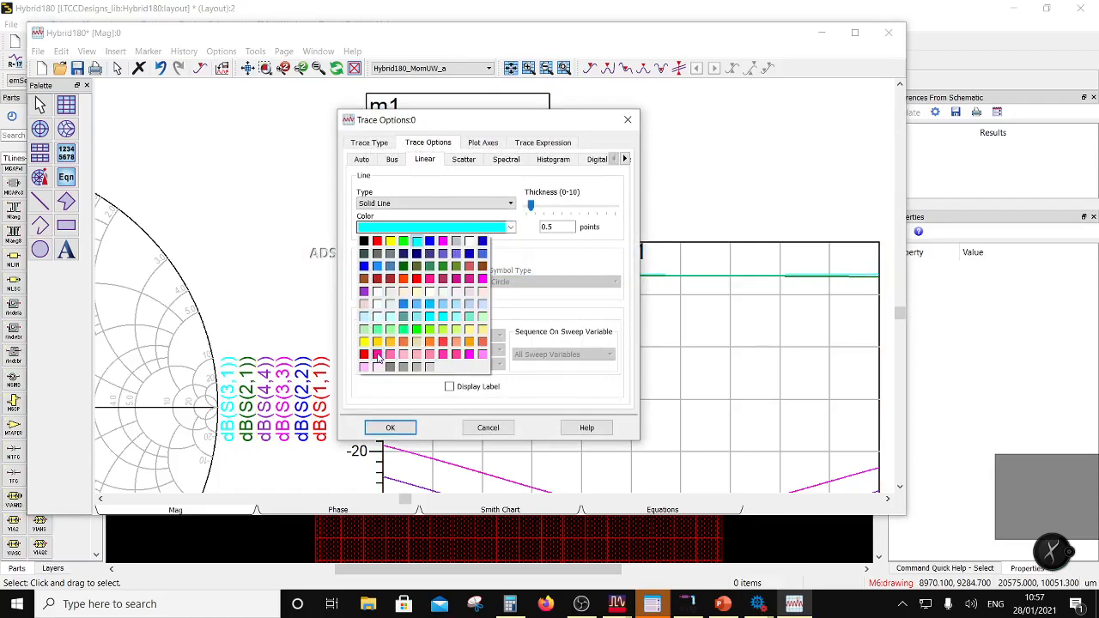
pyautogui.click(450, 355)
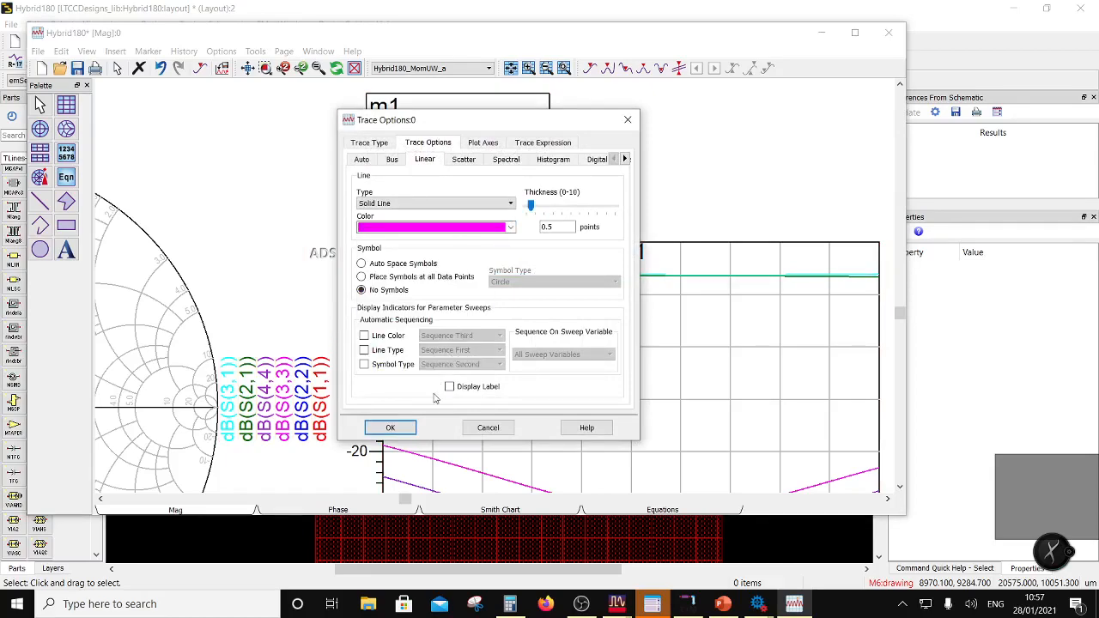
pyautogui.click(389, 428)
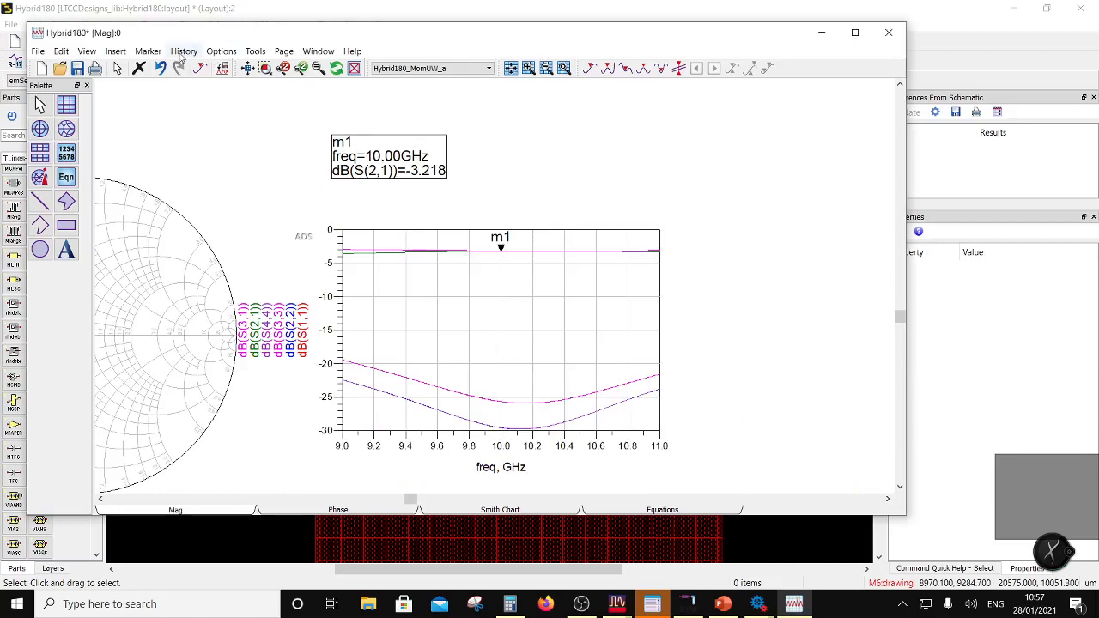
# Place a second marker on the dB(S(3,1)) trace at 10.00 GHz, with its readout beside the m1 readout.
pyautogui.click(148, 51)
pyautogui.click(153, 66)
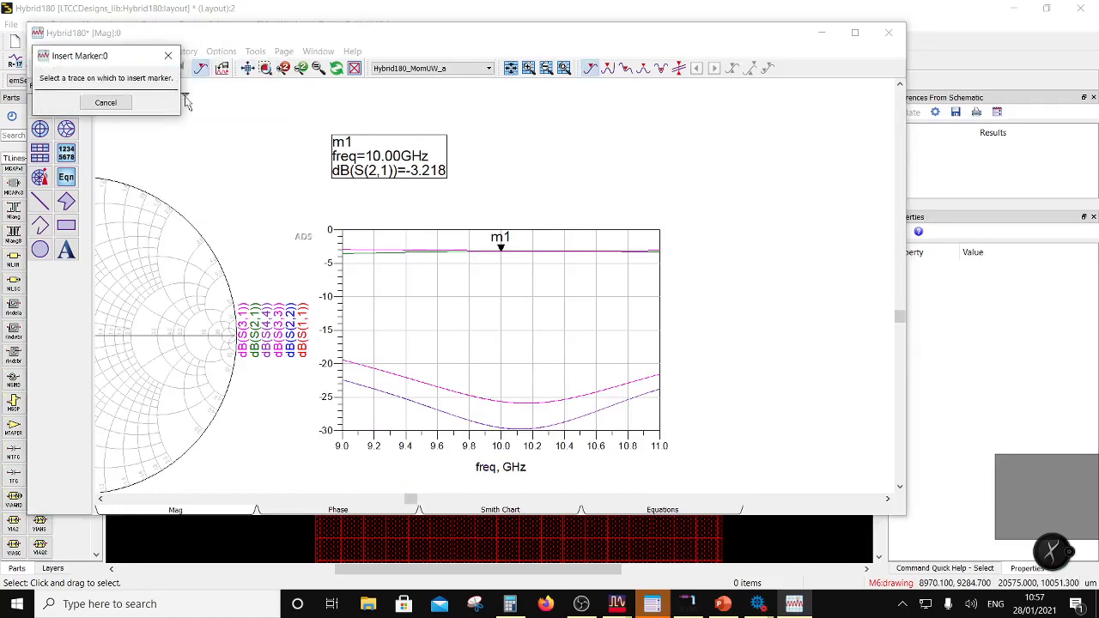
pyautogui.click(360, 250)
pyautogui.moveTo(371, 113); pyautogui.dragTo(487, 169)
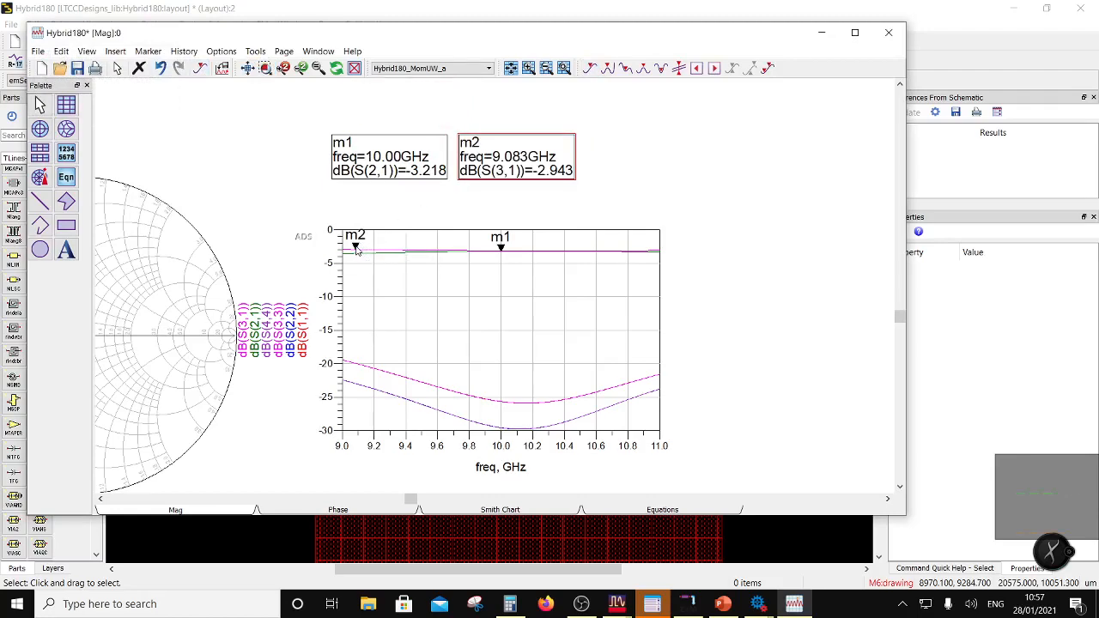
pyautogui.moveTo(356, 249)
pyautogui.mouseDown()
pyautogui.moveTo(341, 250)
pyautogui.moveTo(503, 273)
pyautogui.mouseUp()
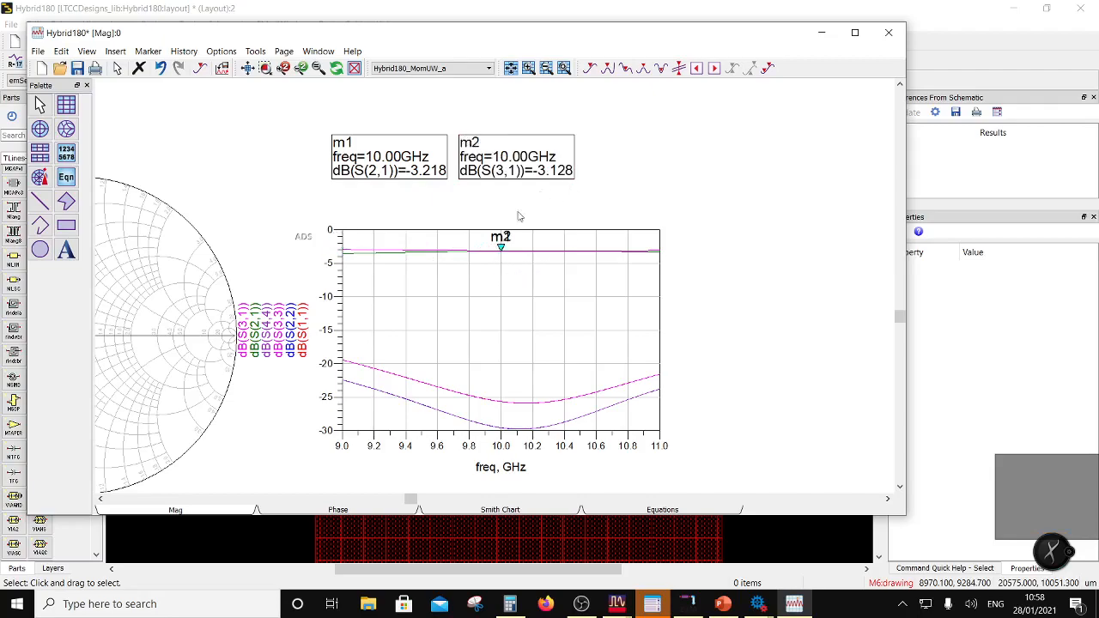
# Insert a second rectangular plot beside the dB plot and add S(2,1) to it as phase.
pyautogui.scroll(-1, 512, 341)
pyautogui.scroll(1, 538, 279)
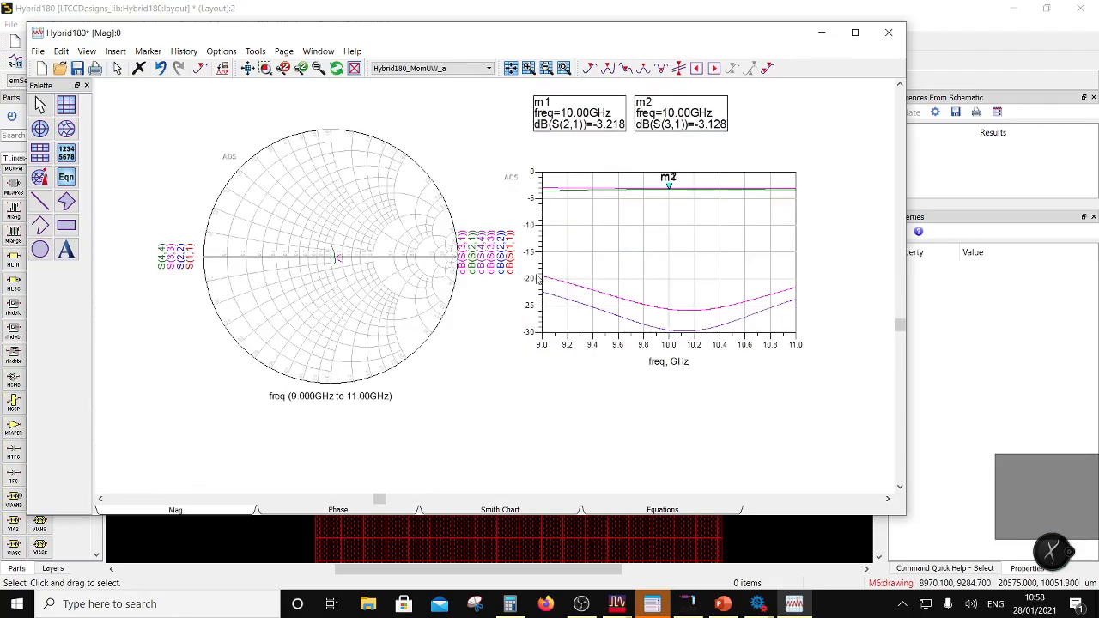
pyautogui.scroll(-1, 611, 286)
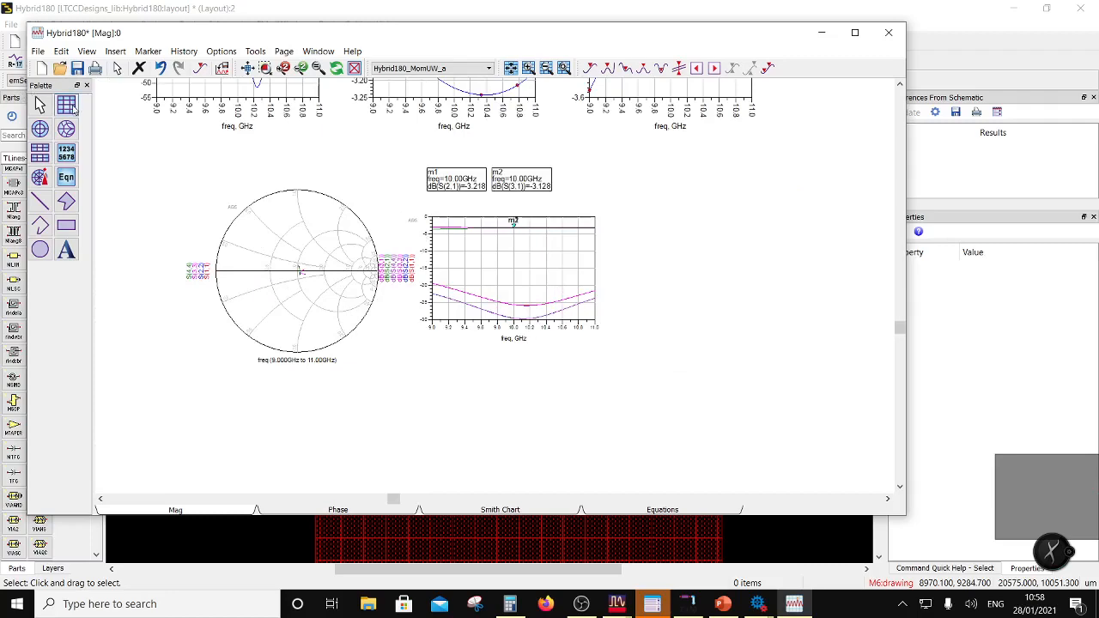
pyautogui.click(69, 105)
pyautogui.click(636, 215)
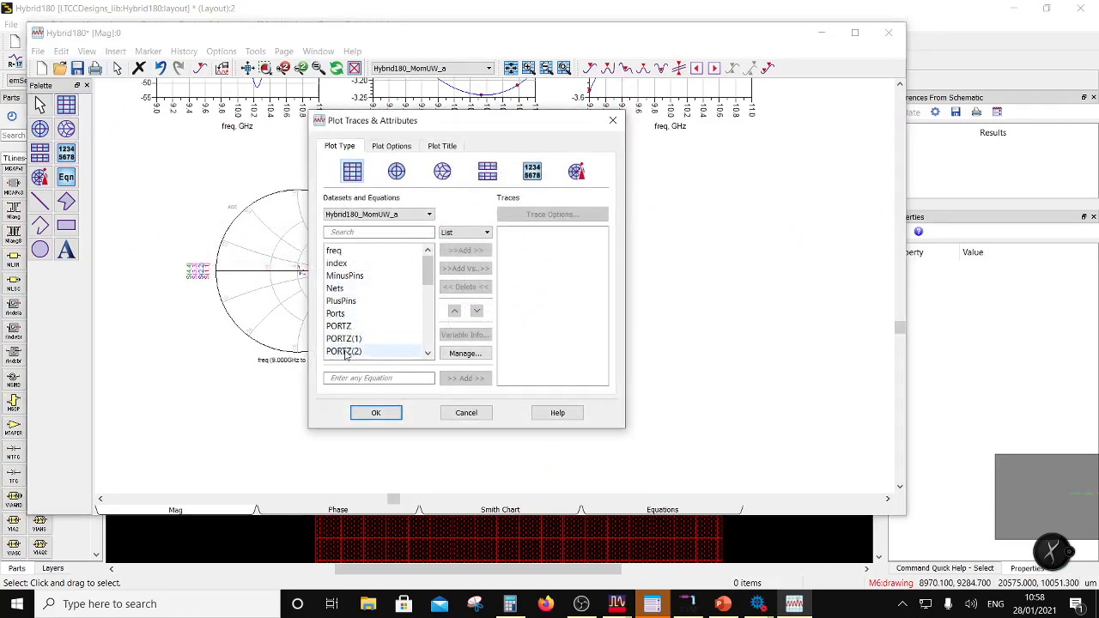
pyautogui.scroll(-3, 347, 348)
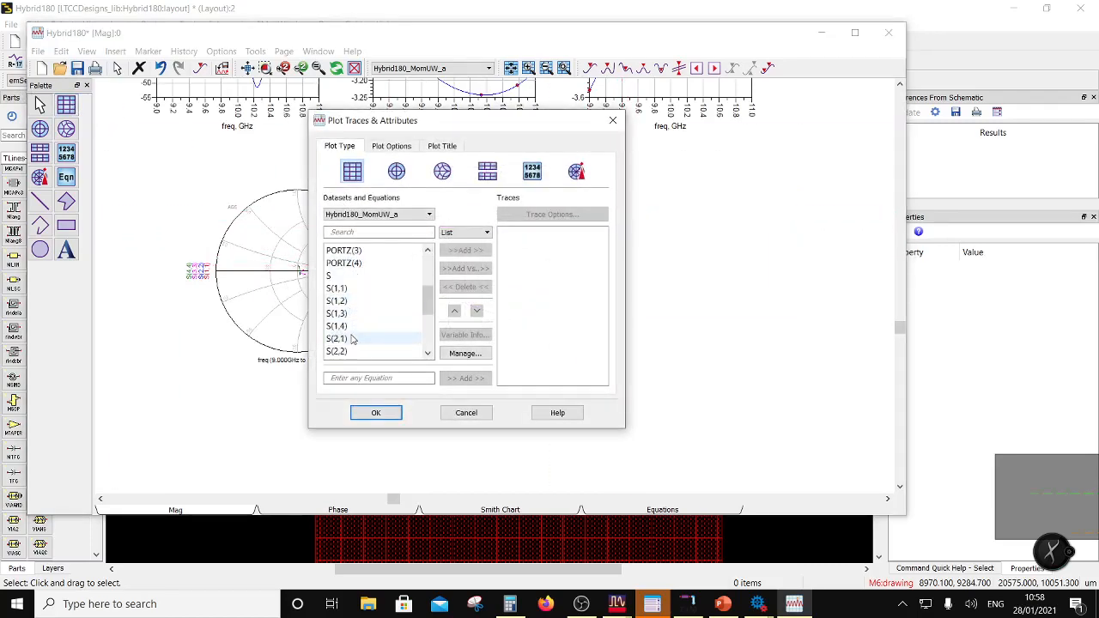
pyautogui.click(355, 339)
pyautogui.click(483, 251)
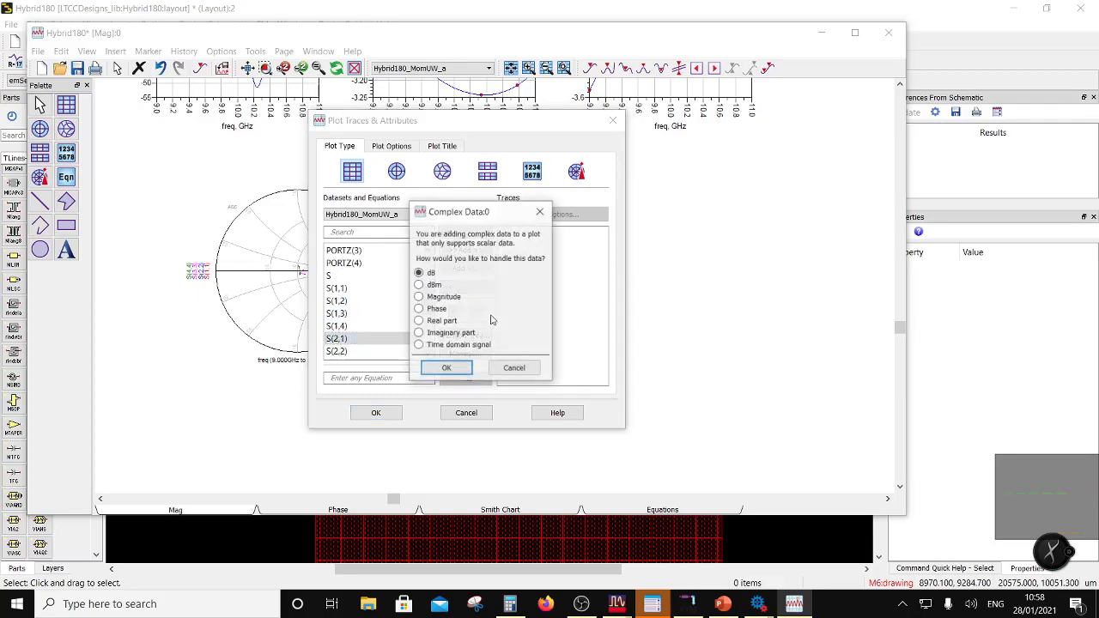
pyautogui.click(439, 311)
pyautogui.click(440, 368)
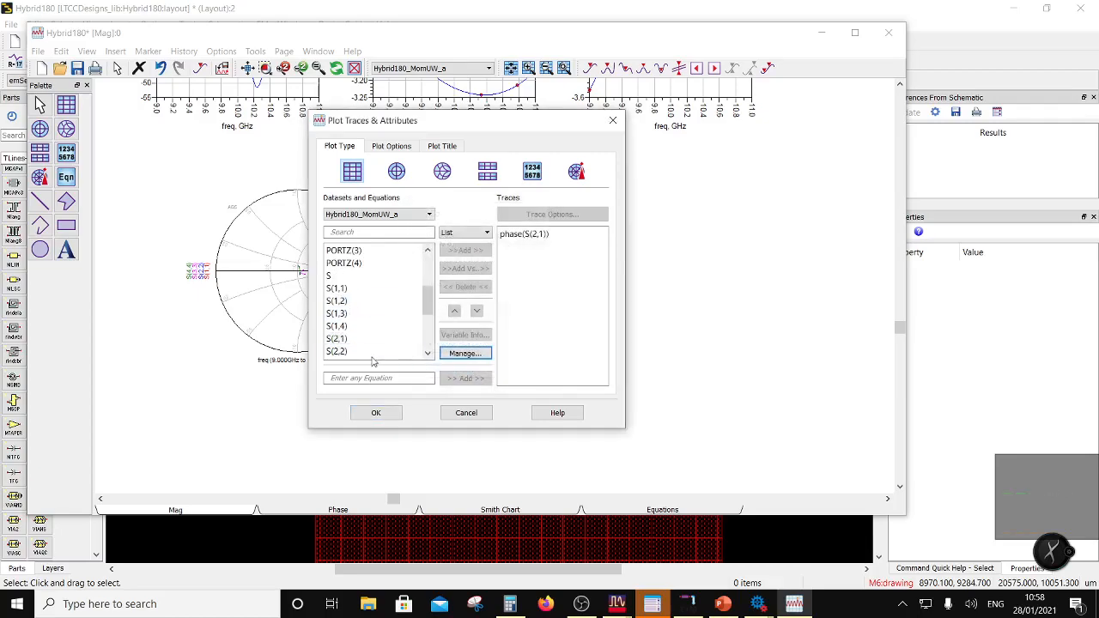
# Change the new plot's trace expression to phase(S(2,1))-phase(S(3,1)) and accept the plot.
pyautogui.doubleClick(520, 237)
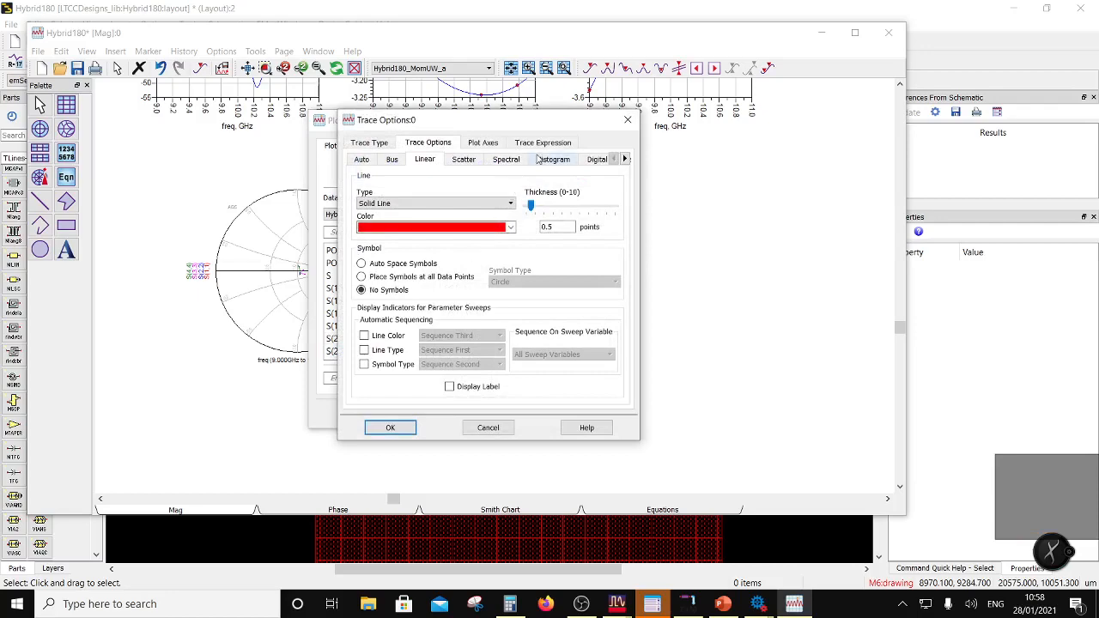
pyautogui.click(526, 143)
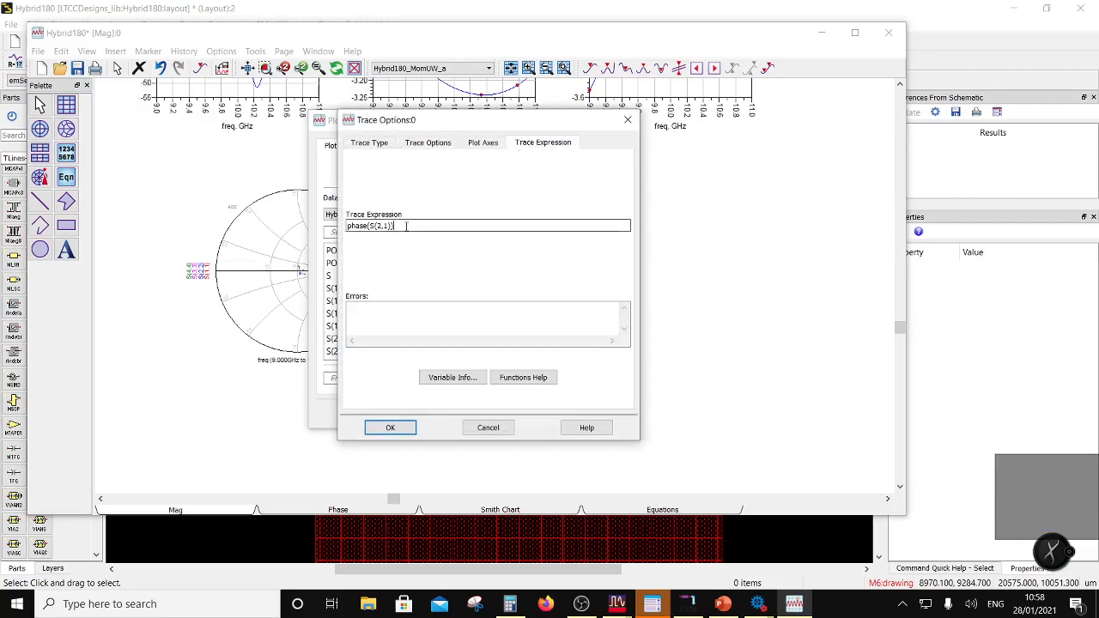
pyautogui.moveTo(404, 225); pyautogui.dragTo(325, 242)
pyautogui.hotkey('ctrl', 'c')
pyautogui.click(410, 226)
pyautogui.write('-')
pyautogui.hotkey('ctrl', 'v')
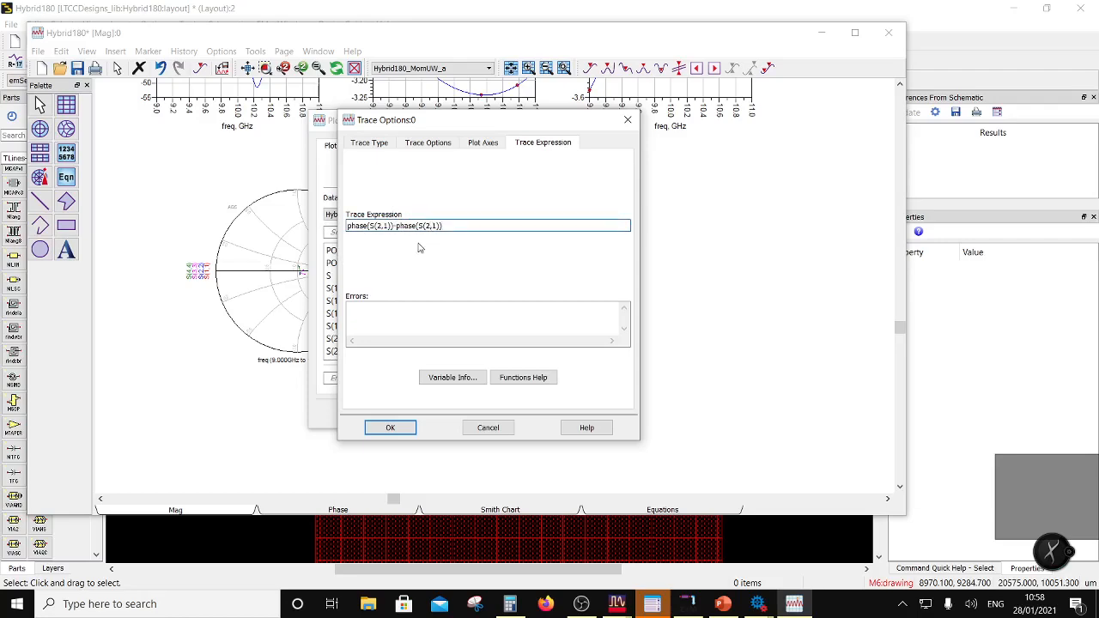
pyautogui.click(400, 428)
pyautogui.click(372, 412)
# Read the phase difference between S(2,1) and S(3,1) at mid-band and at both ends of the curve.
pyautogui.scroll(2, 613, 288)
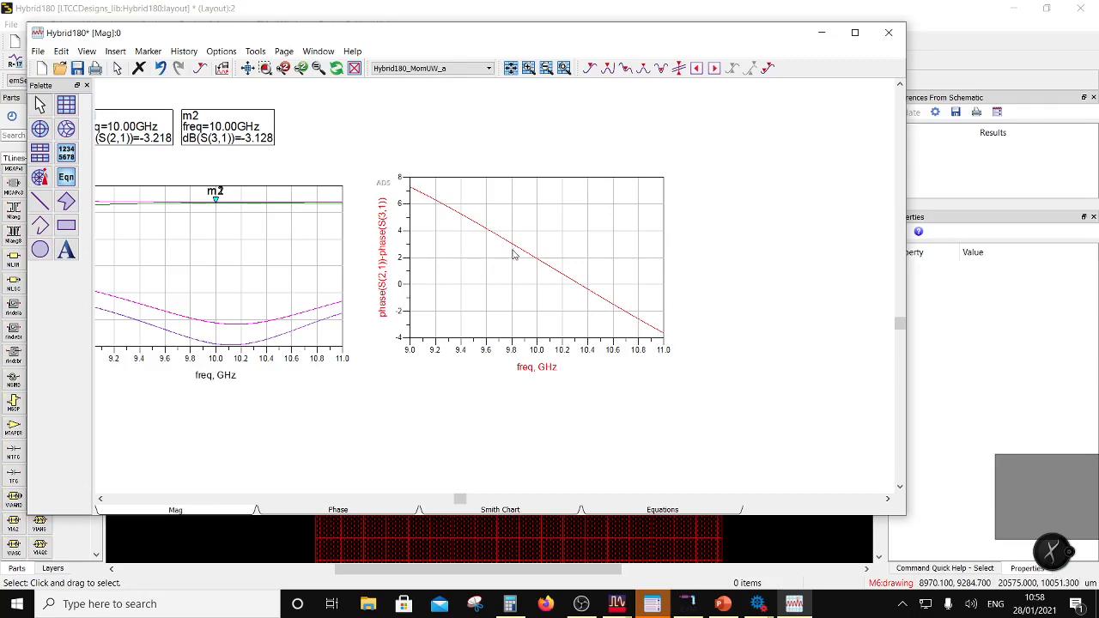
pyautogui.moveTo(535, 264)
pyautogui.moveTo(410, 192)
pyautogui.moveTo(666, 338)
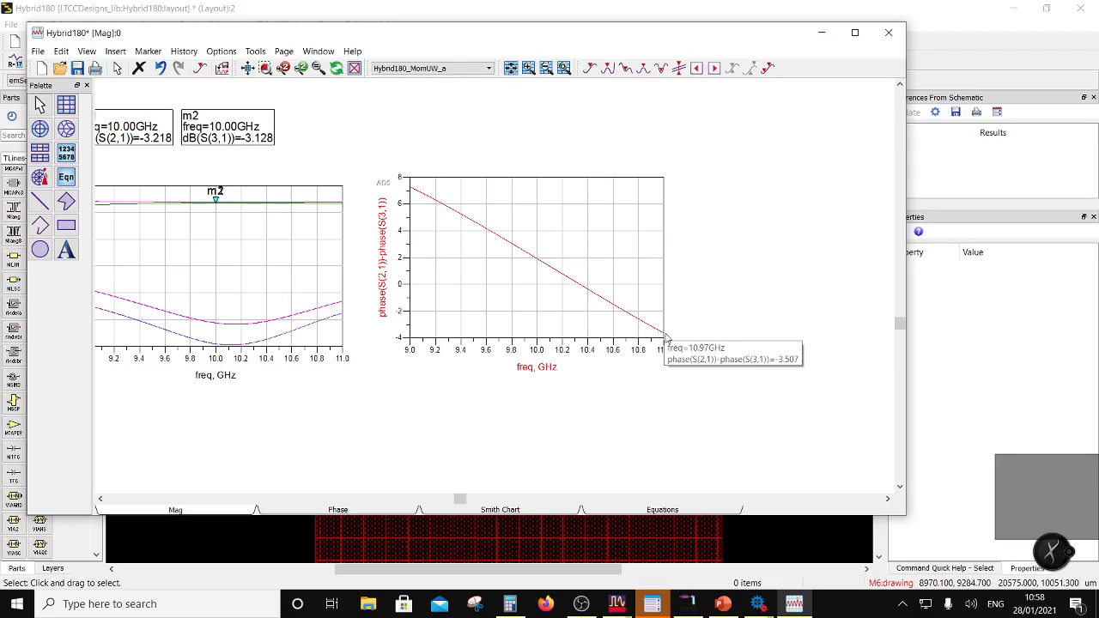
# Add the S(4,1) trace in dB to the existing dB rectangular plot.
pyautogui.scroll(-2, 510, 312)
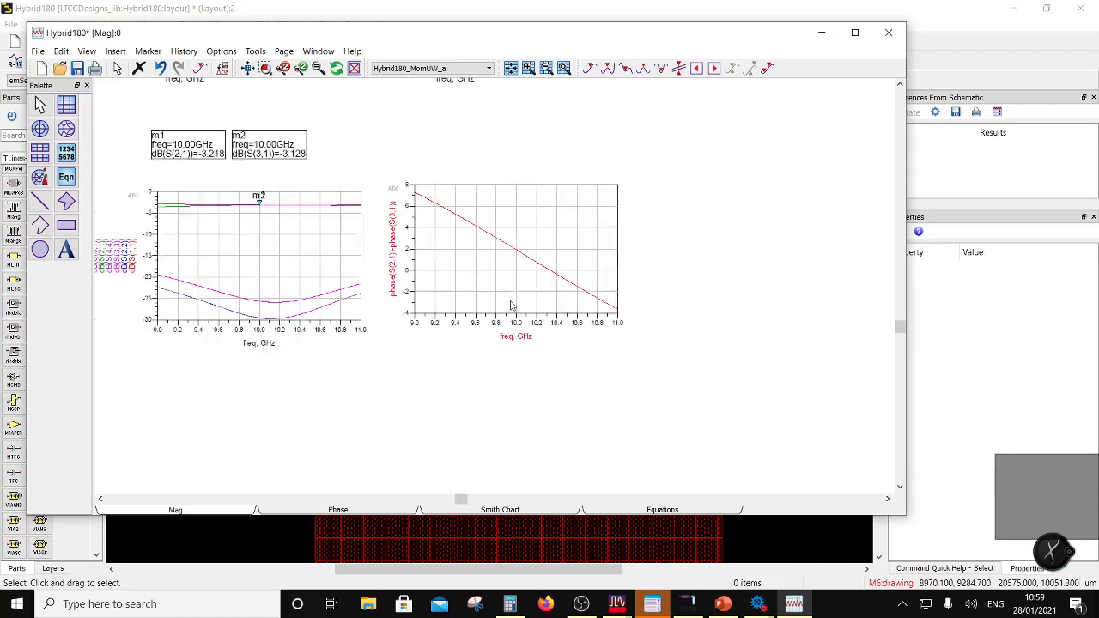
pyautogui.scroll(-2, 468, 281)
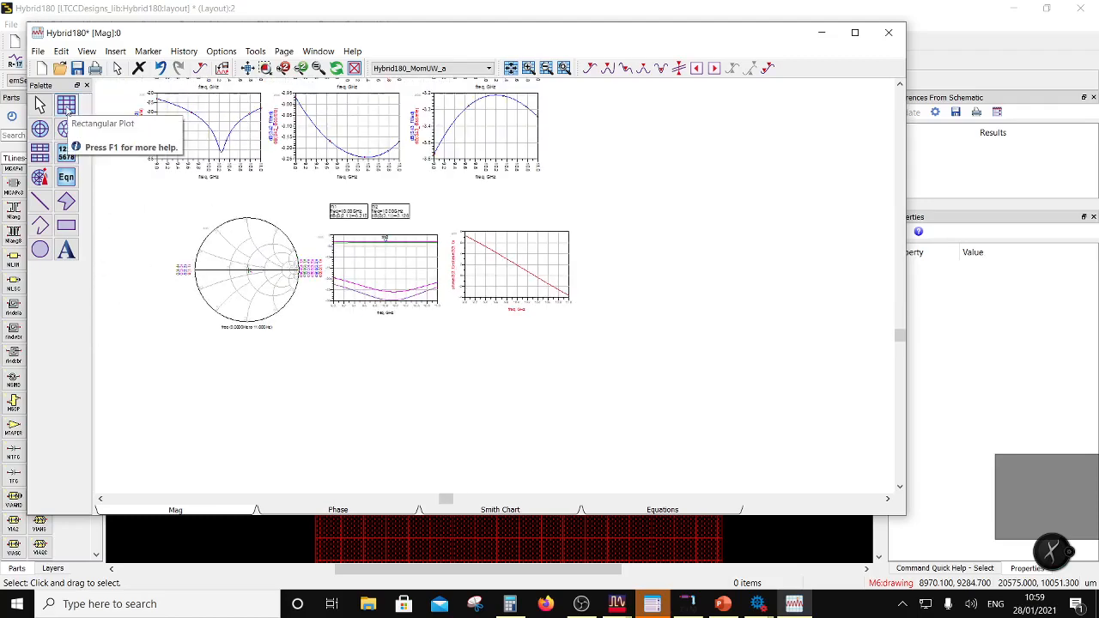
pyautogui.click(67, 109)
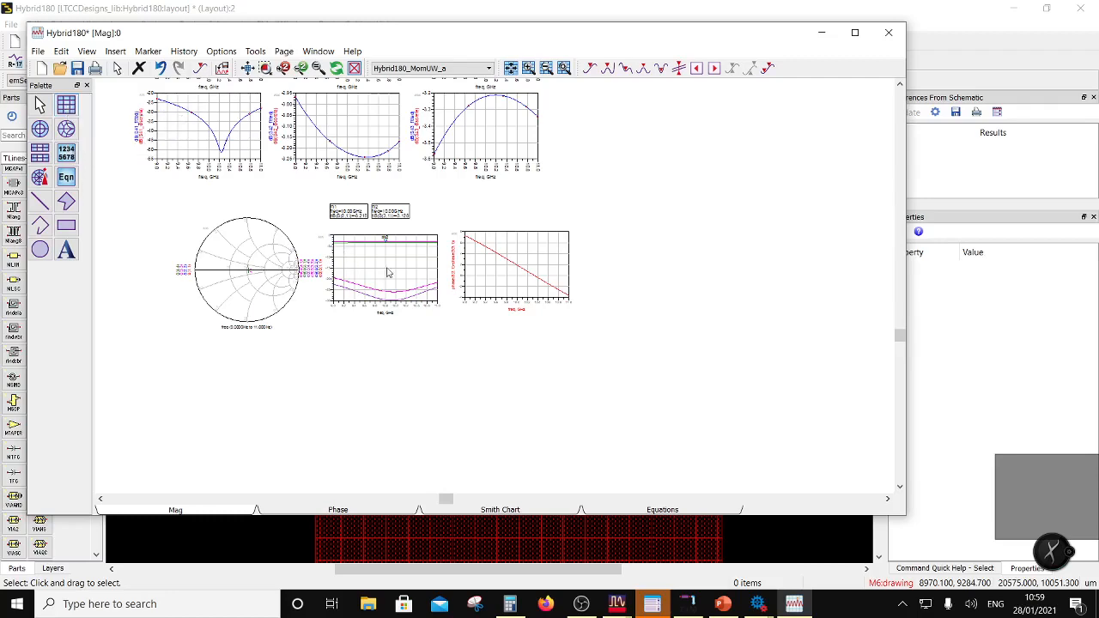
pyautogui.click(409, 275)
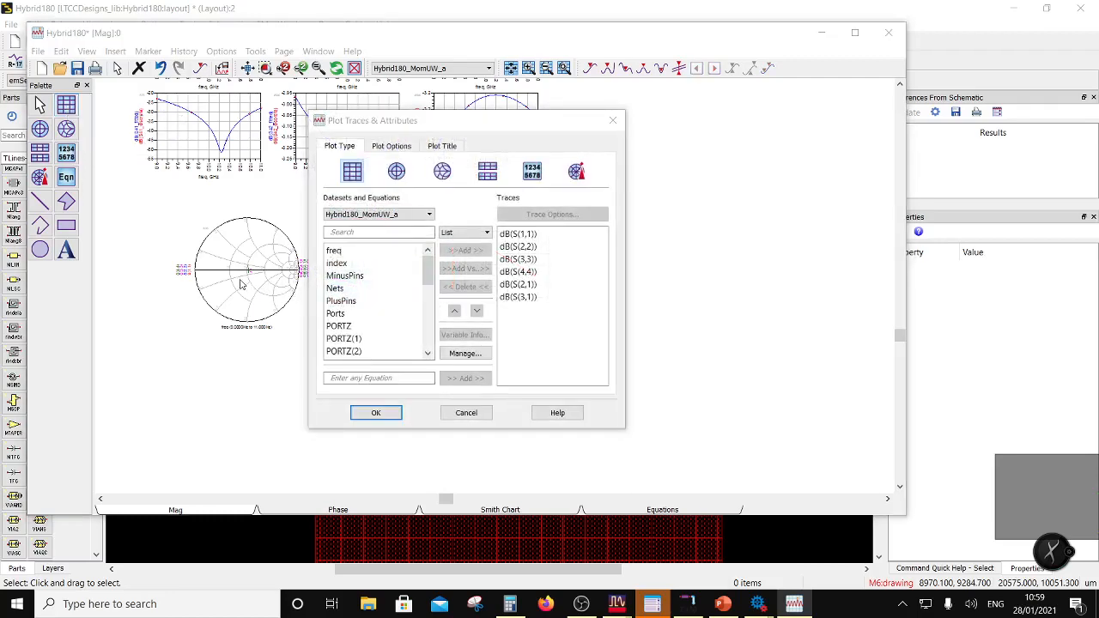
pyautogui.scroll(-5, 378, 301)
pyautogui.scroll(-1, 368, 327)
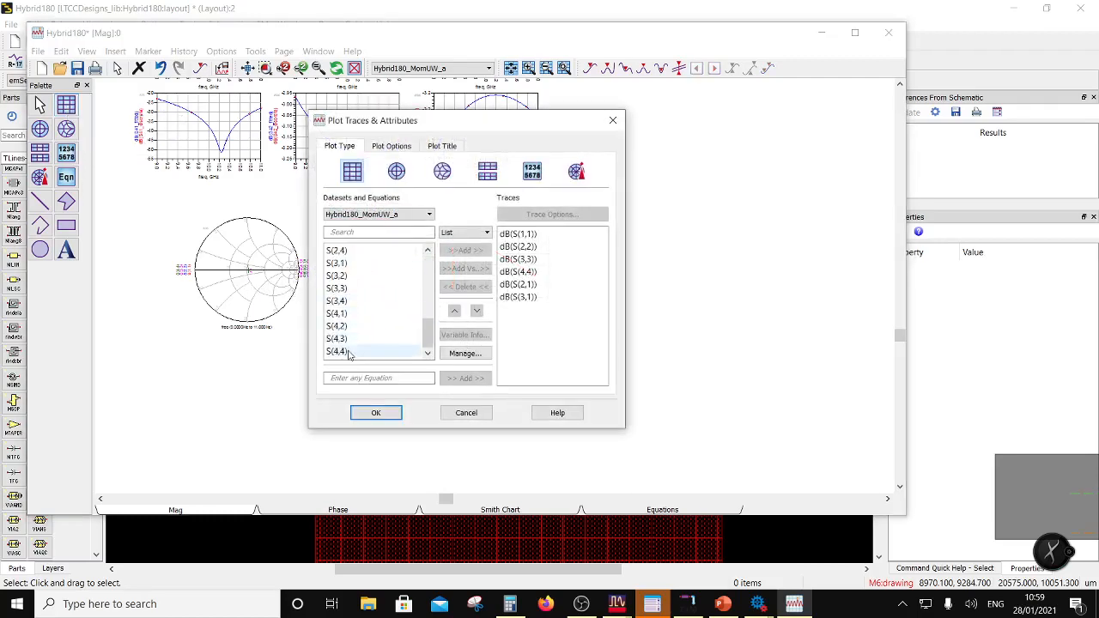
pyautogui.click(347, 314)
pyautogui.click(453, 250)
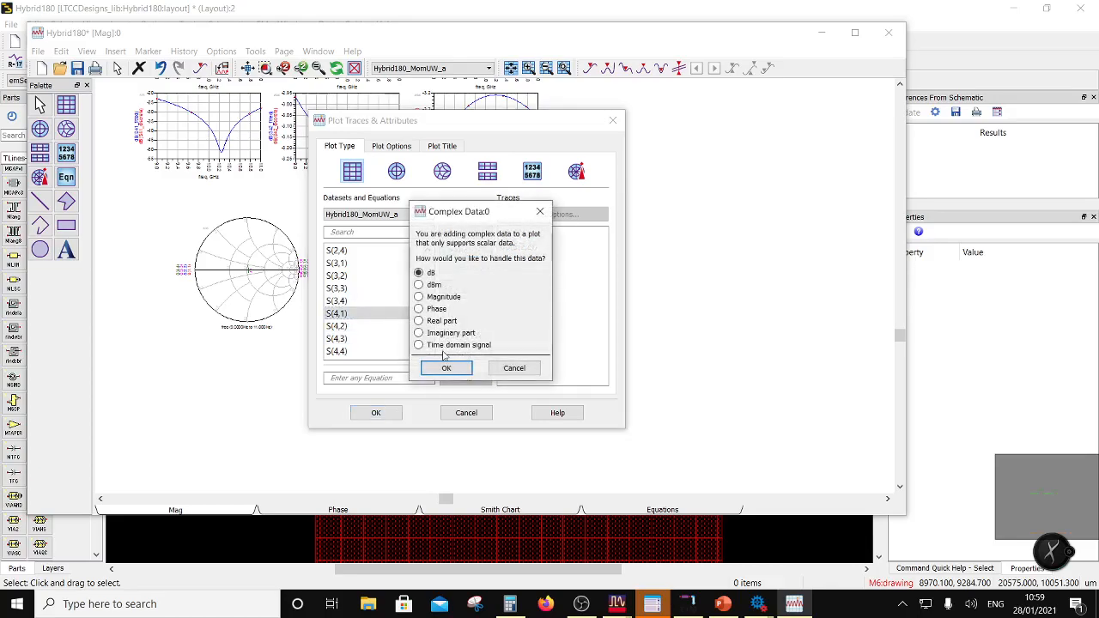
pyautogui.click(448, 367)
pyautogui.click(375, 412)
# Change the line colour of the dB(S(4,1)) trace in the rectangular plot to dark green.
pyautogui.scroll(2, 418, 277)
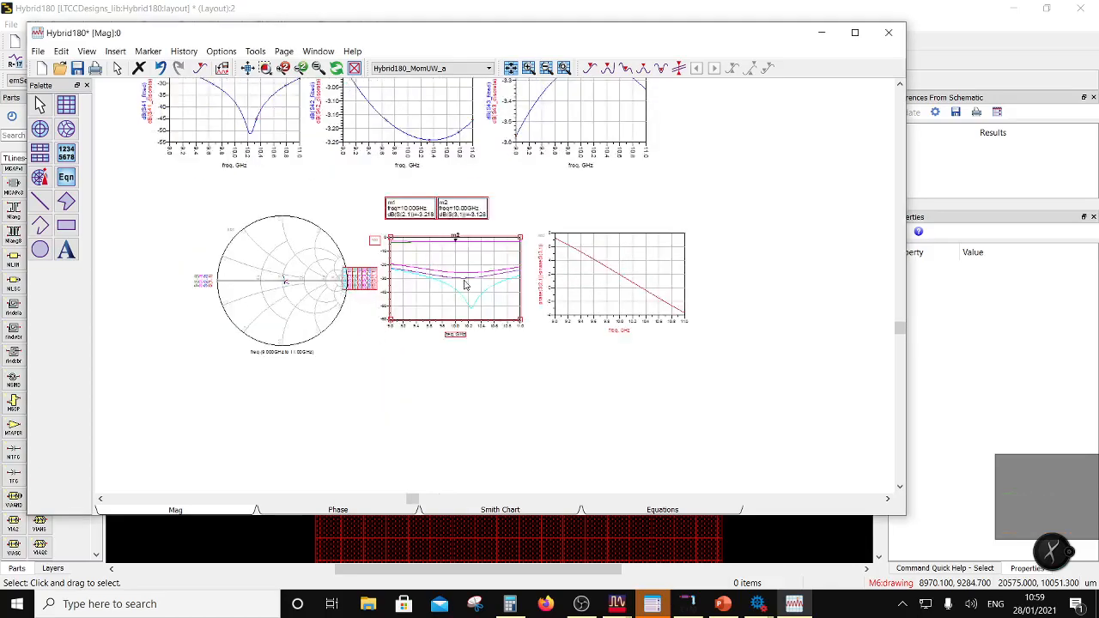
pyautogui.doubleClick(484, 297)
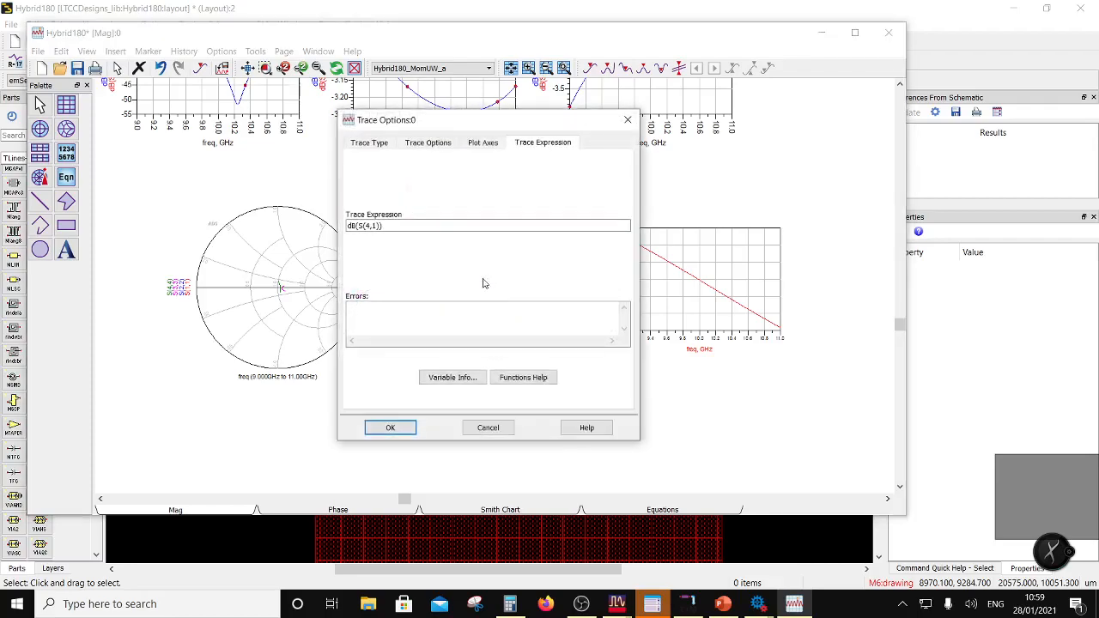
pyautogui.click(428, 142)
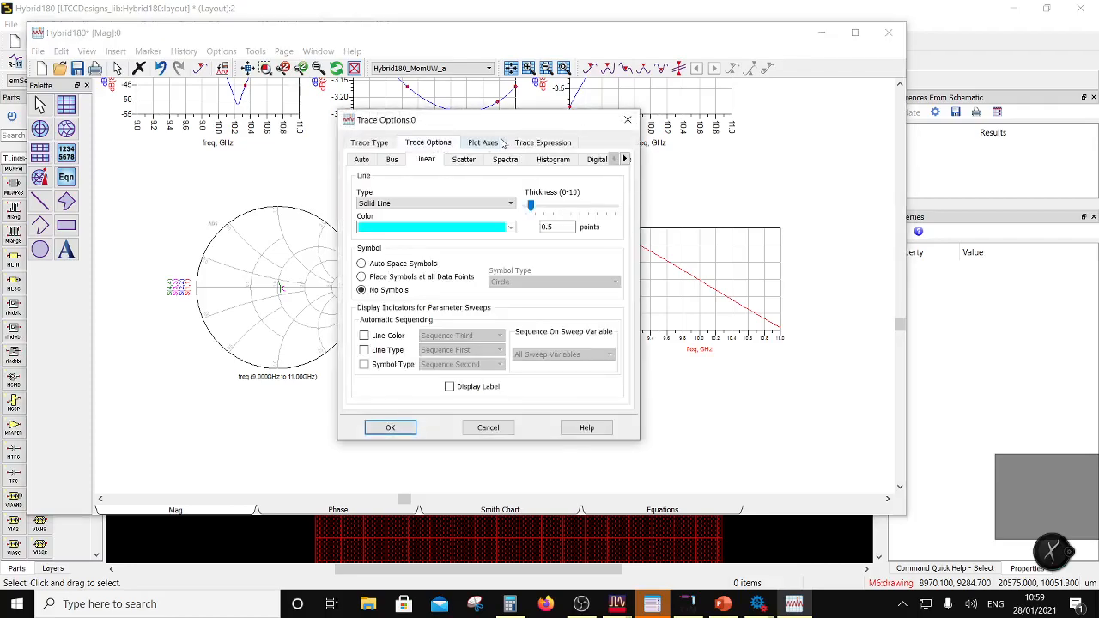
pyautogui.click(511, 229)
pyautogui.click(403, 267)
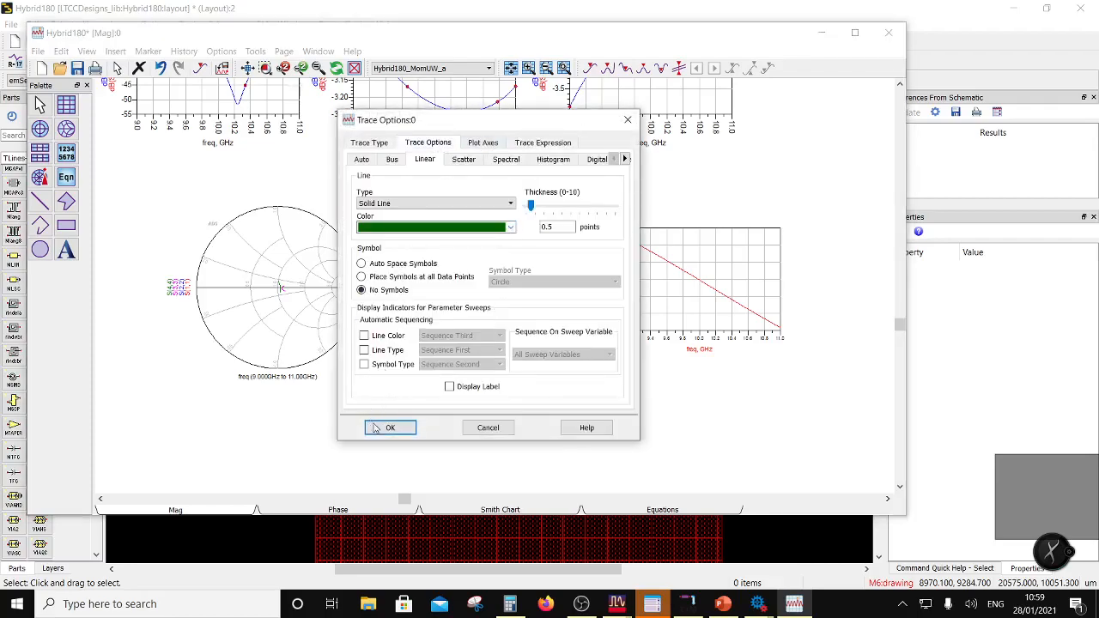
pyautogui.click(390, 427)
pyautogui.scroll(2, 458, 285)
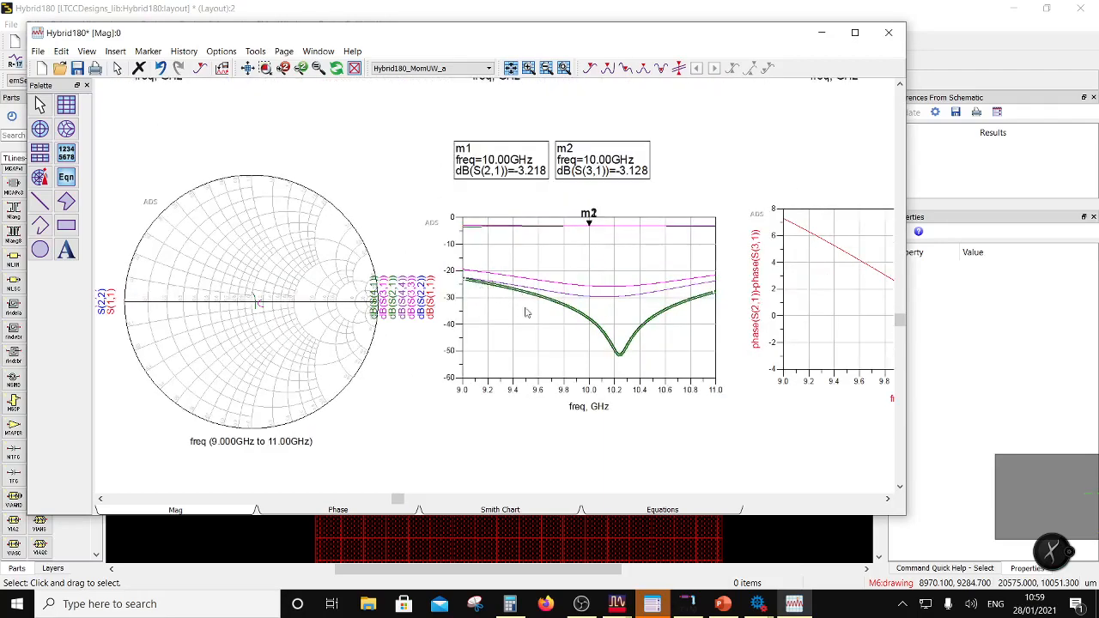
# Move the Smith chart clear of the dB plot's trace labels and read the dB trace value at 9 GHz.
pyautogui.click(335, 352)
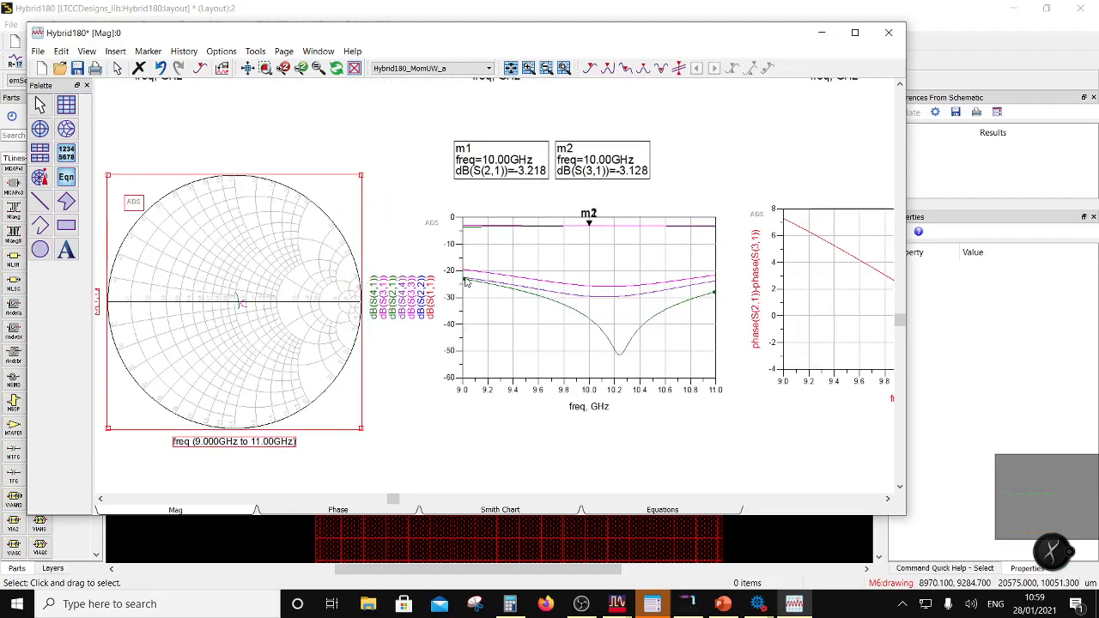
pyautogui.moveTo(465, 283)
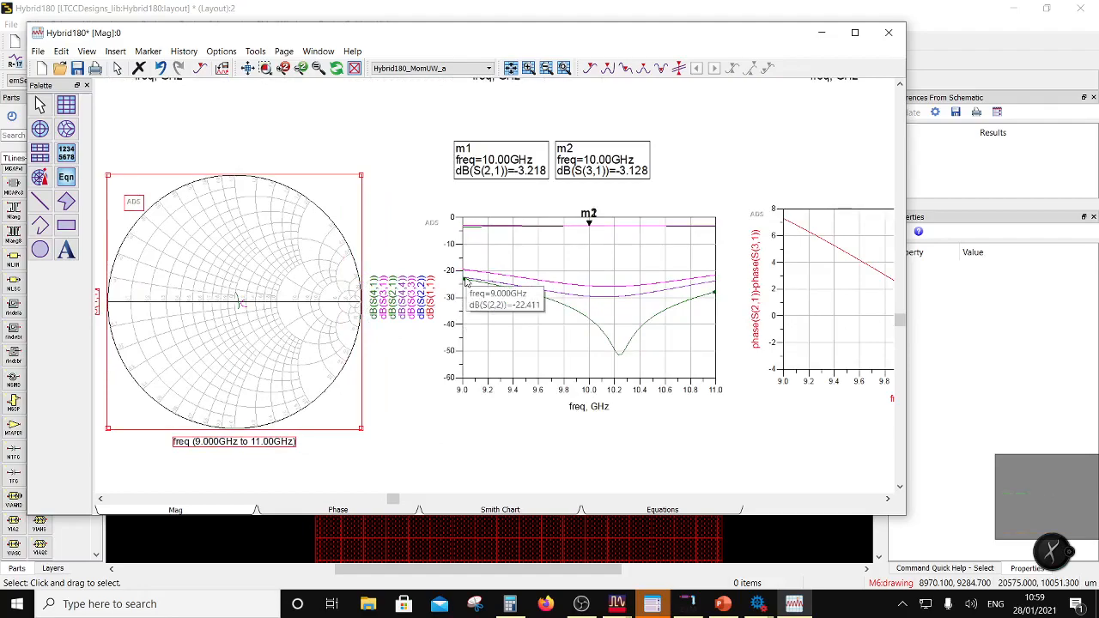
pyautogui.scroll(-2, 522, 305)
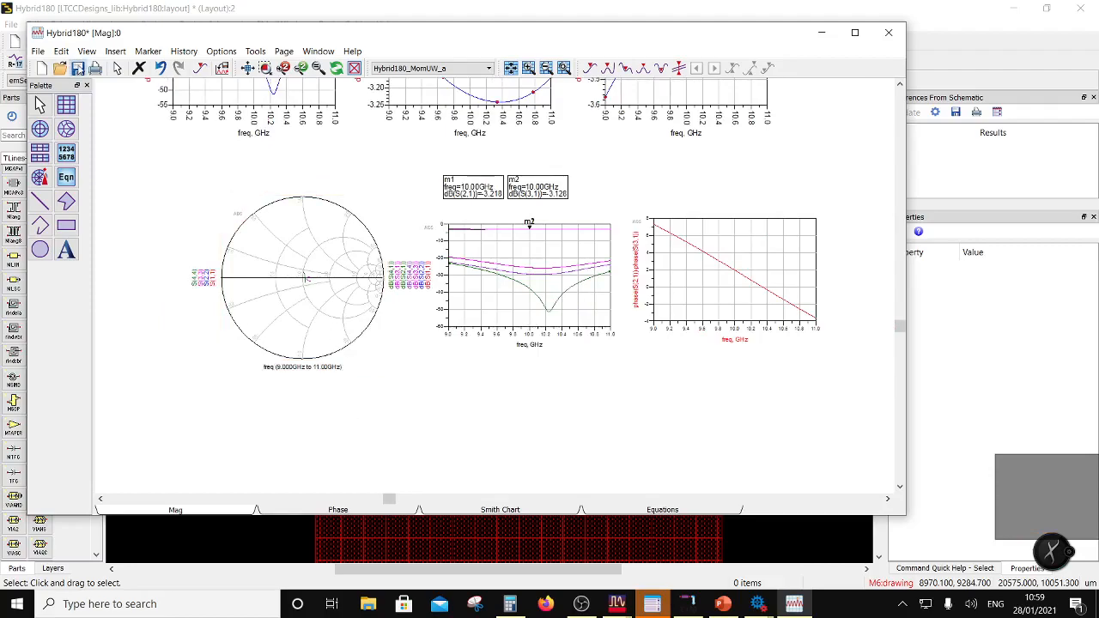
# Switch to the Hybrid180 layout window and open its Momentum Visualization as a maximized window.
pyautogui.click(400, 10)
pyautogui.scroll(-1, 584, 425)
pyautogui.scroll(-1, 531, 365)
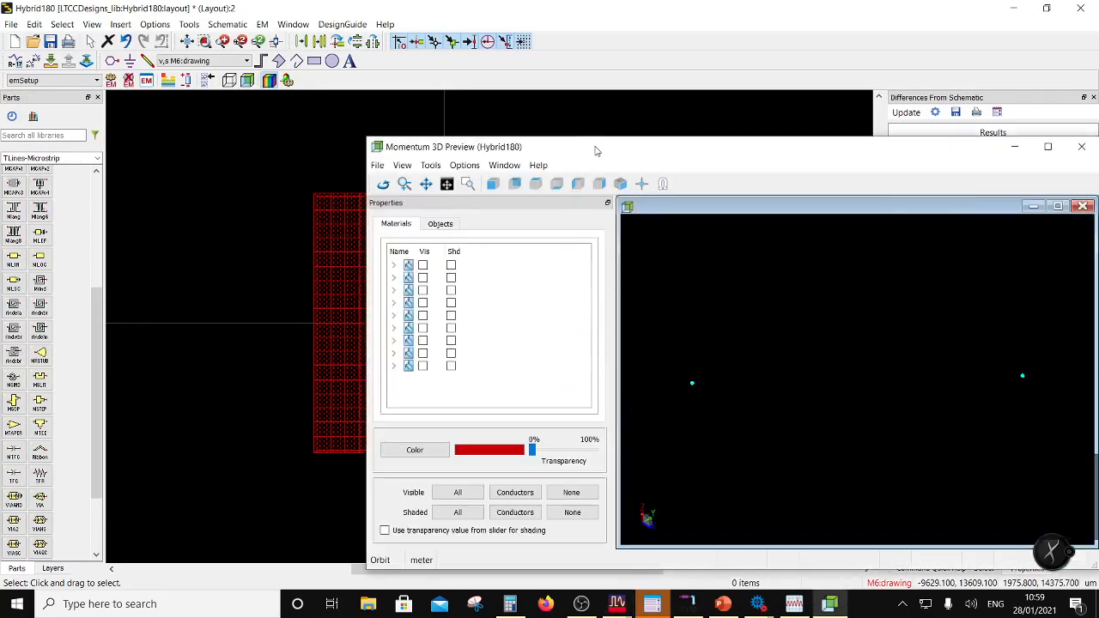
pyautogui.doubleClick(596, 151)
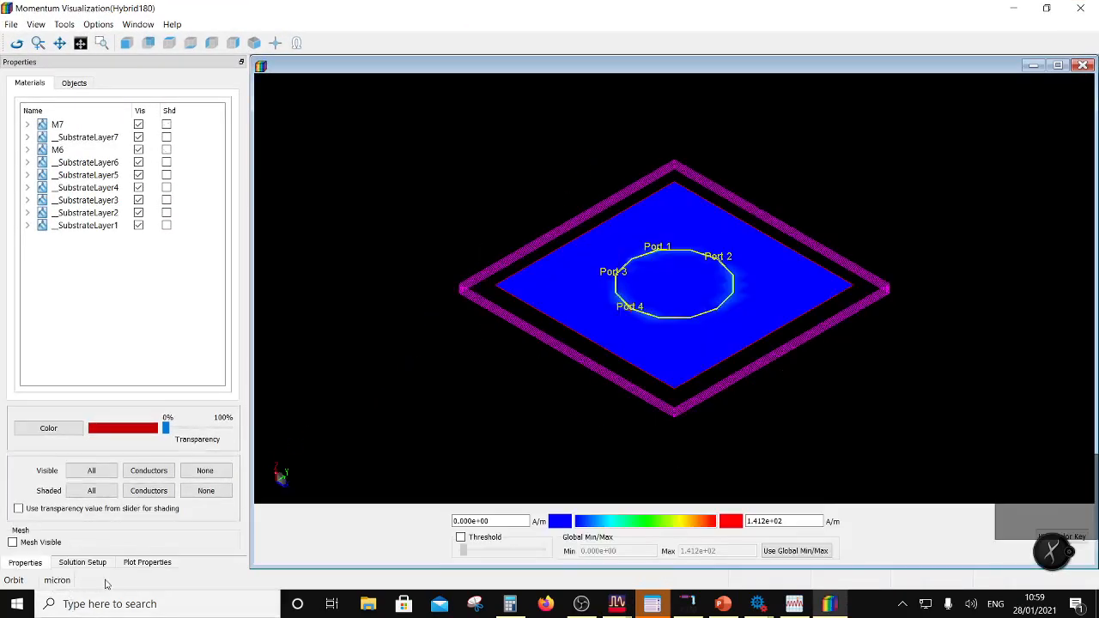
# Select the 1.077777778e+10 Hz solution for the current plot and enable its animation.
pyautogui.click(90, 561)
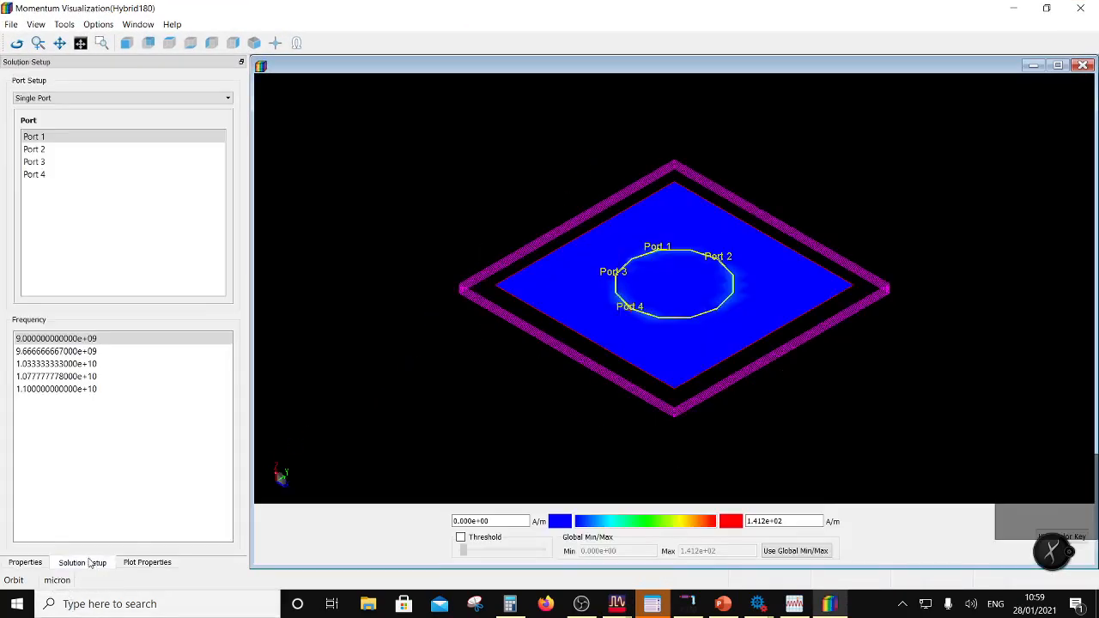
pyautogui.click(57, 365)
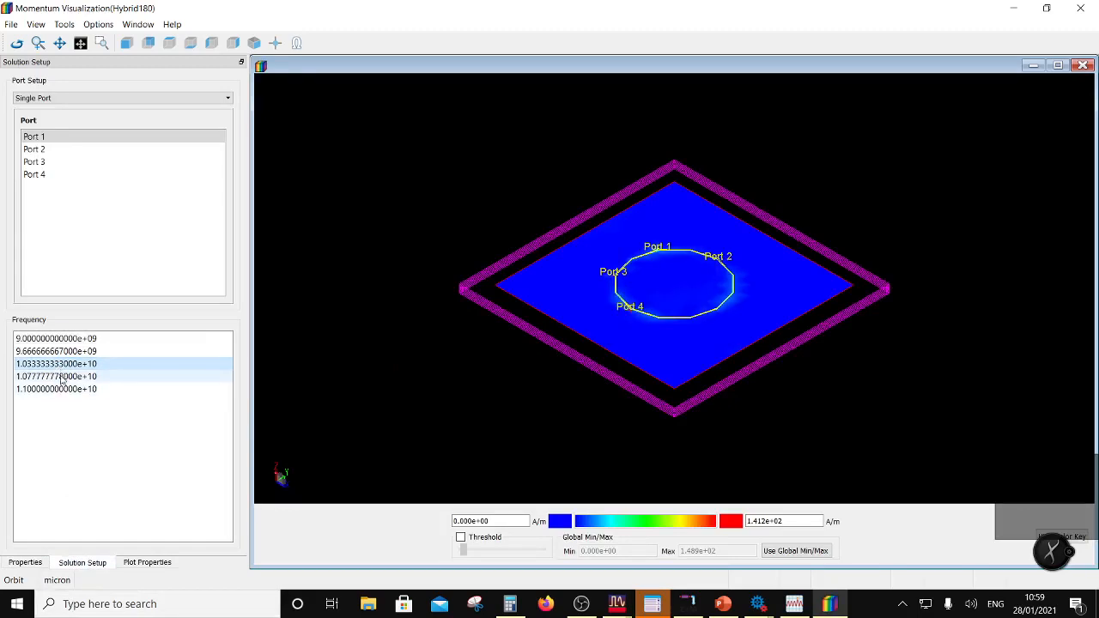
pyautogui.click(62, 378)
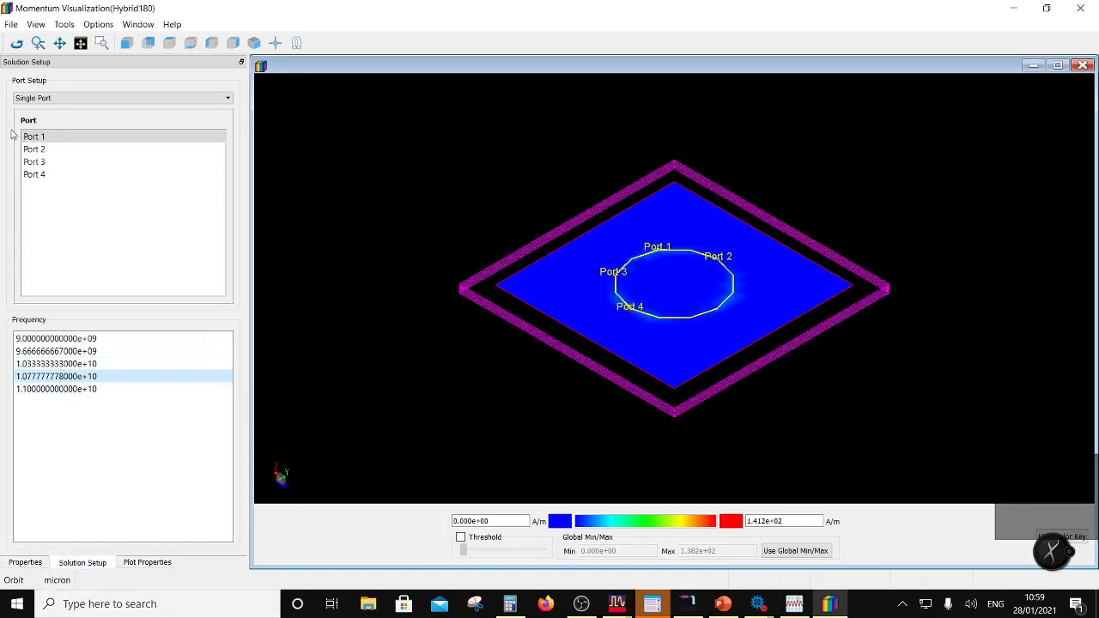
pyautogui.click(133, 566)
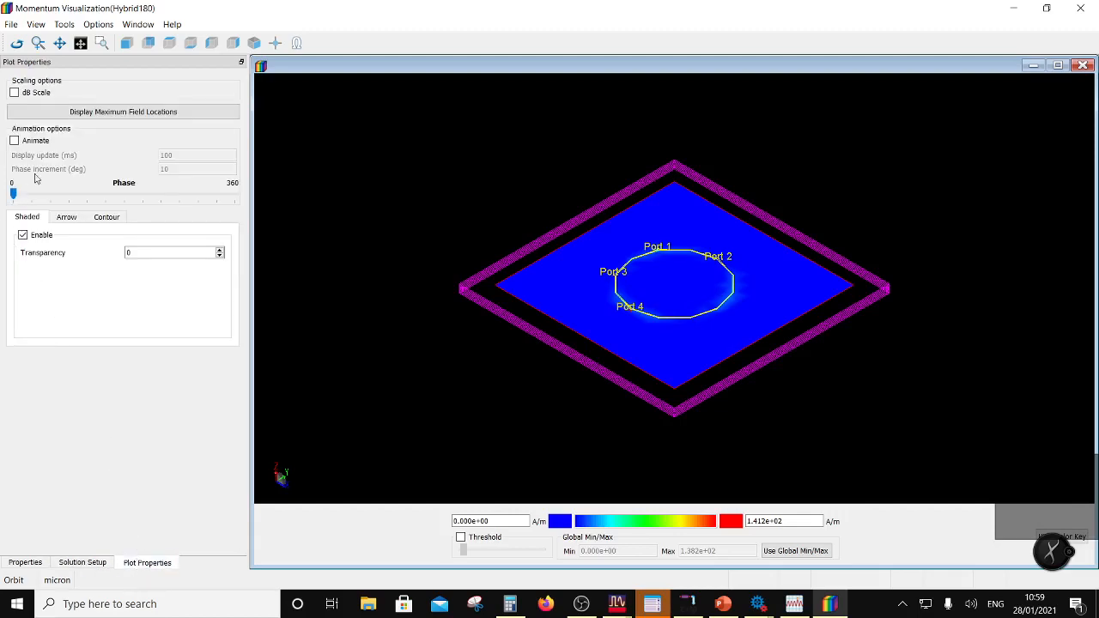
pyautogui.click(15, 142)
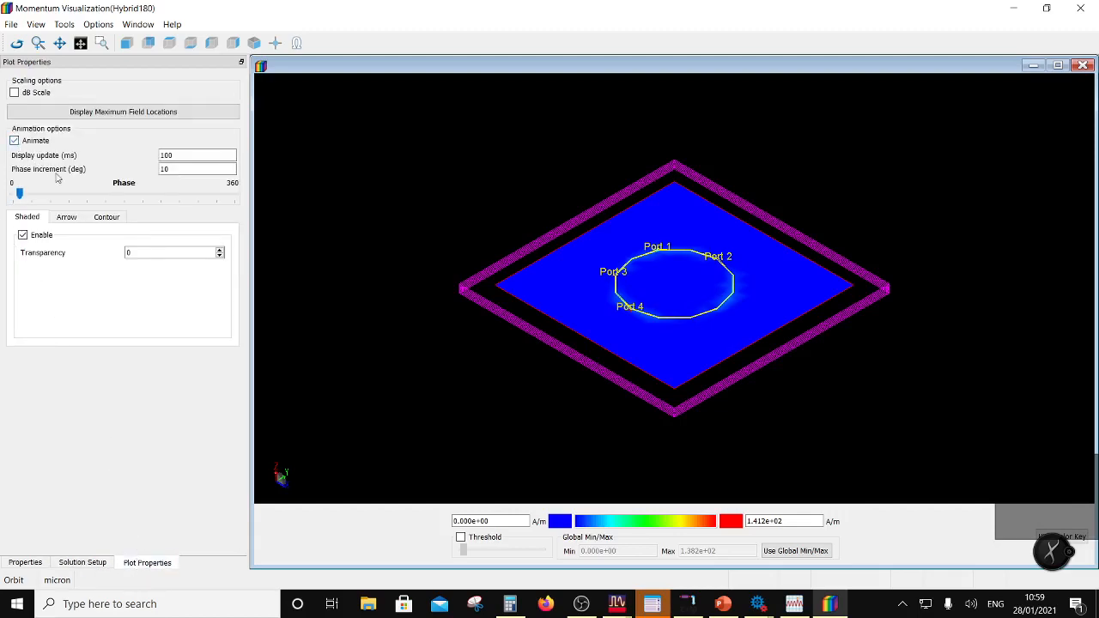
# Set the maximum of the current density colour scale to 3.412e+01 A/m.
pyautogui.click(784, 524)
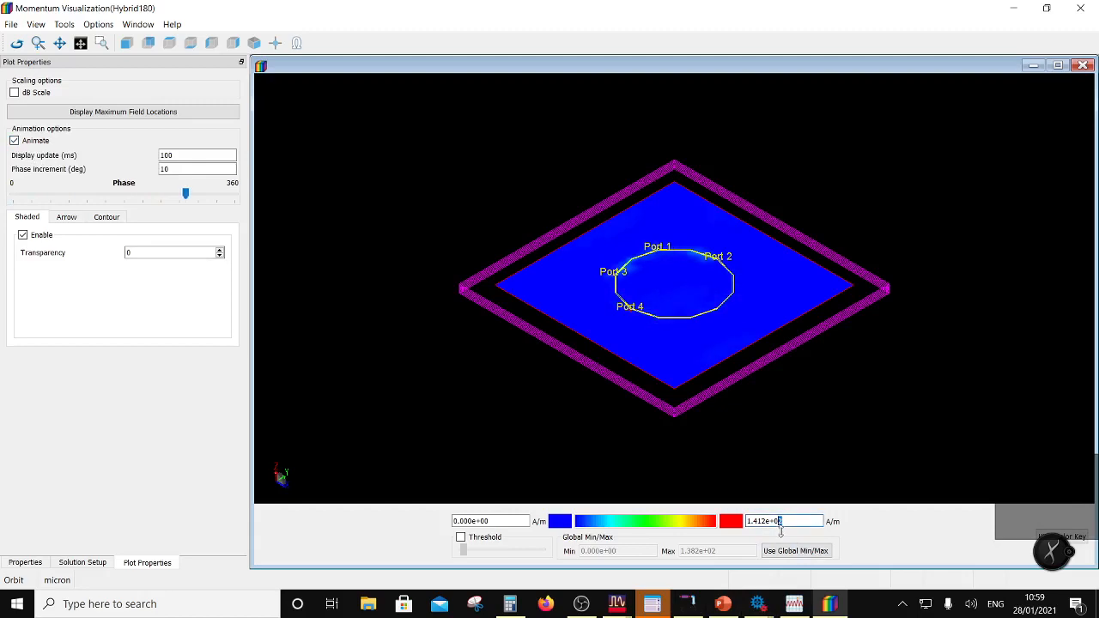
pyautogui.press('BackSpace')
pyautogui.write('1')
pyautogui.press('Delete')
pyautogui.write('3')
pyautogui.press('Return')
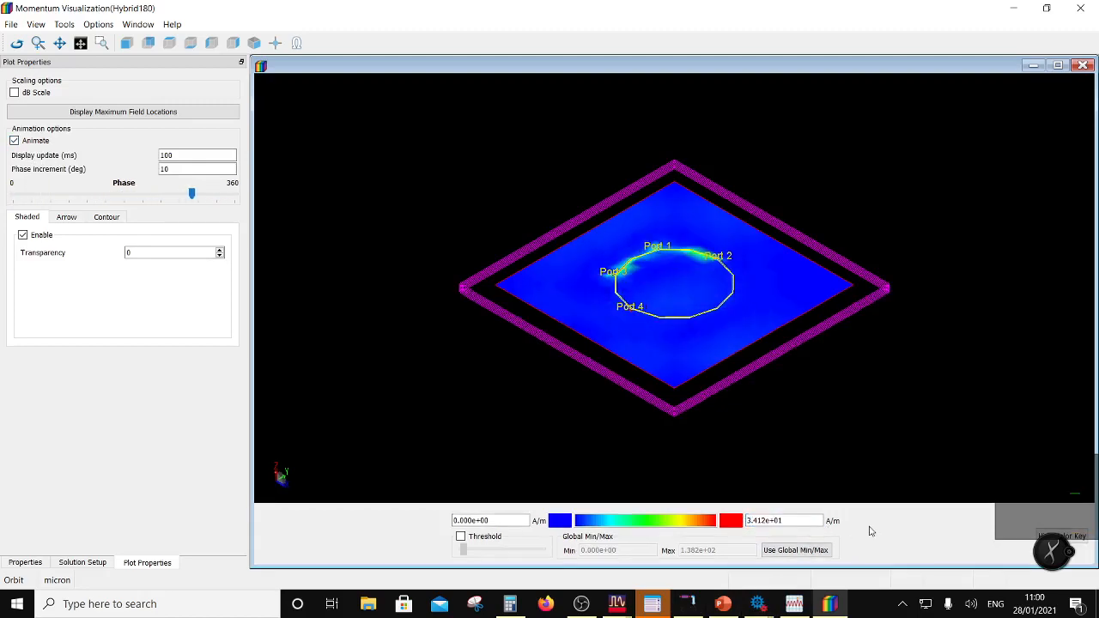
# Examine the animated surface current around the ring and its four ports up close and from a rotated viewpoint.
pyautogui.scroll(3, 699, 282)
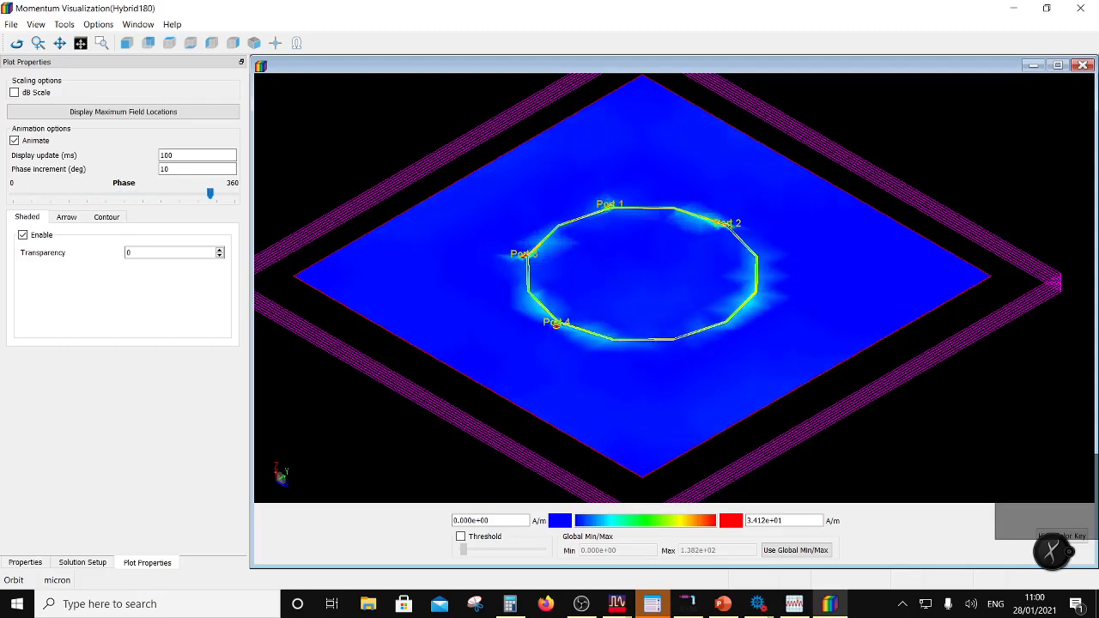
pyautogui.moveTo(627, 383); pyautogui.dragTo(479, 355)
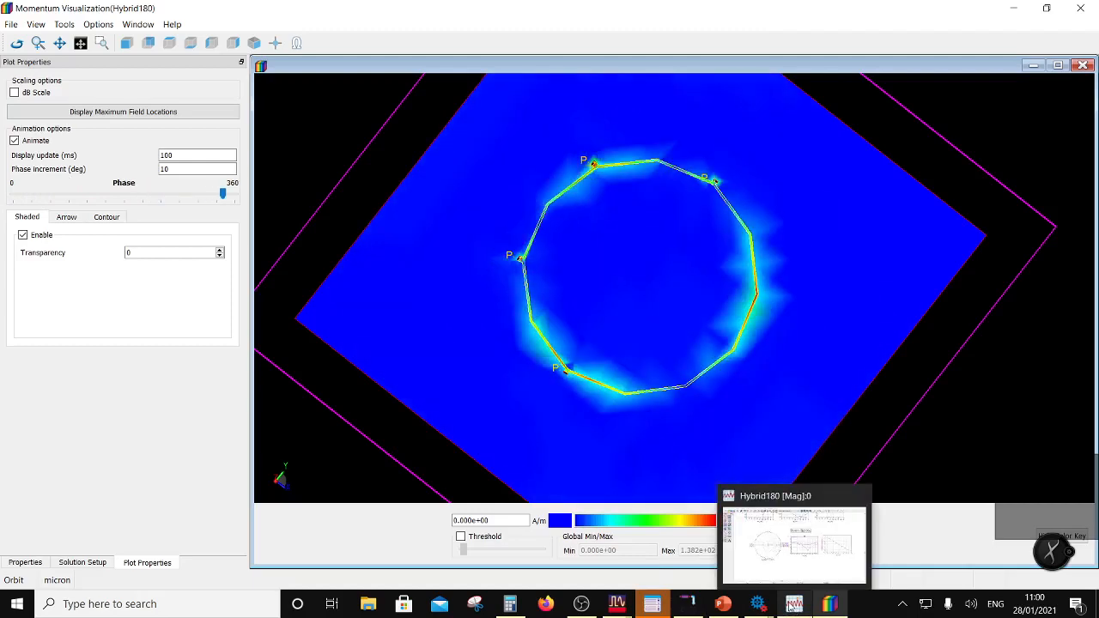
pyautogui.moveTo(757, 608)
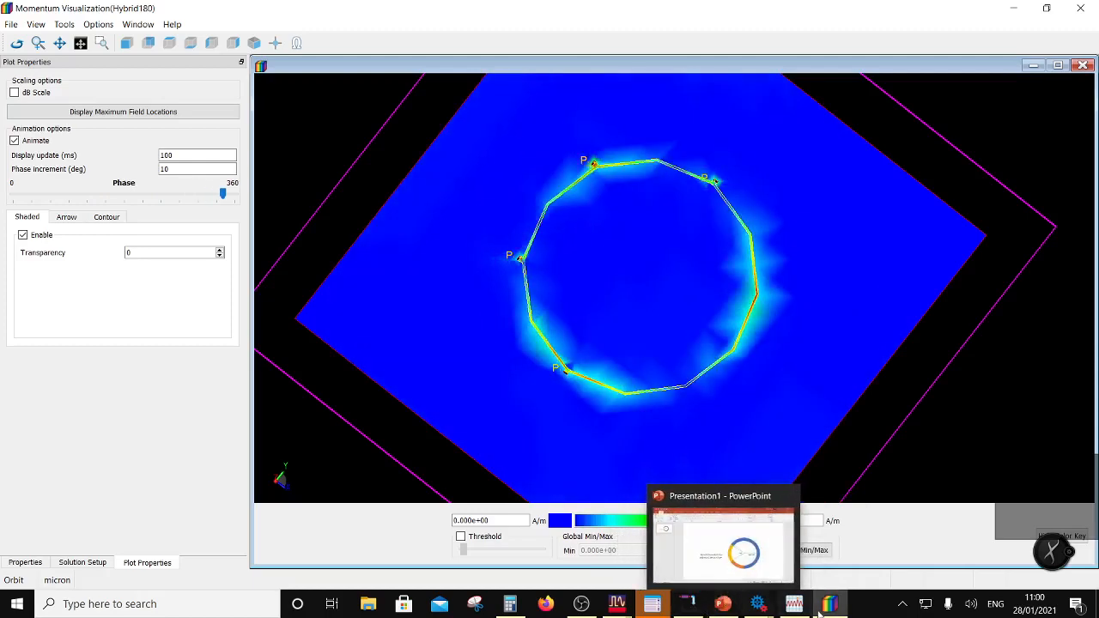
pyautogui.moveTo(830, 608)
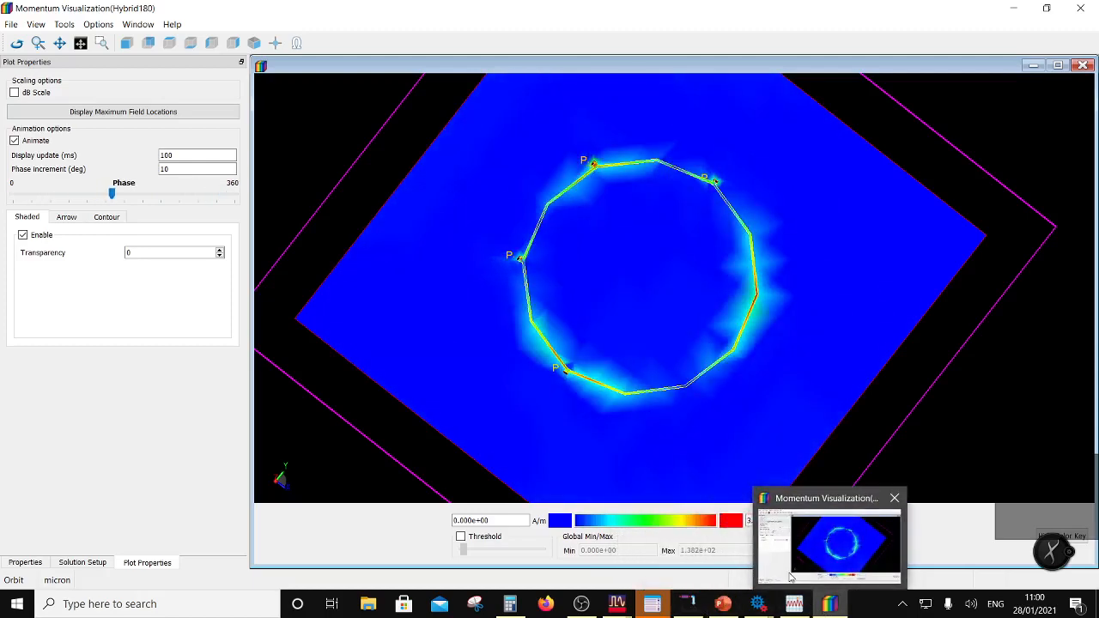